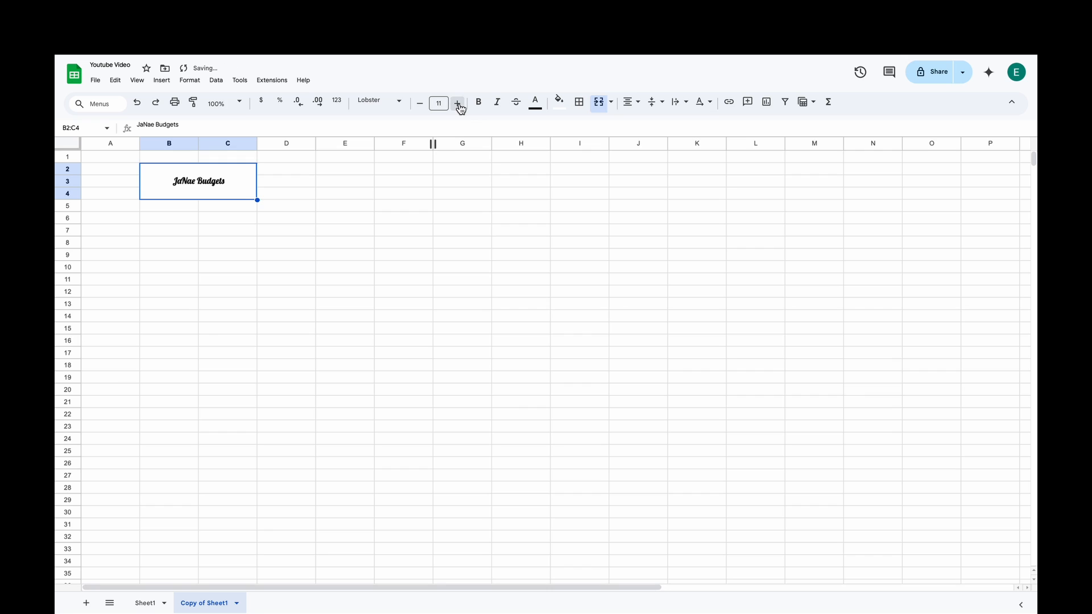
# - Enlarge the title in B2:C4 to size 18 and set its font to Comfortaa
pyautogui.click(457, 103)
pyautogui.click(457, 103)
pyautogui.click(457, 102)
pyautogui.click(457, 103)
pyautogui.click(400, 107)
pyautogui.scroll(-4, 404, 370)
pyautogui.click(393, 428)
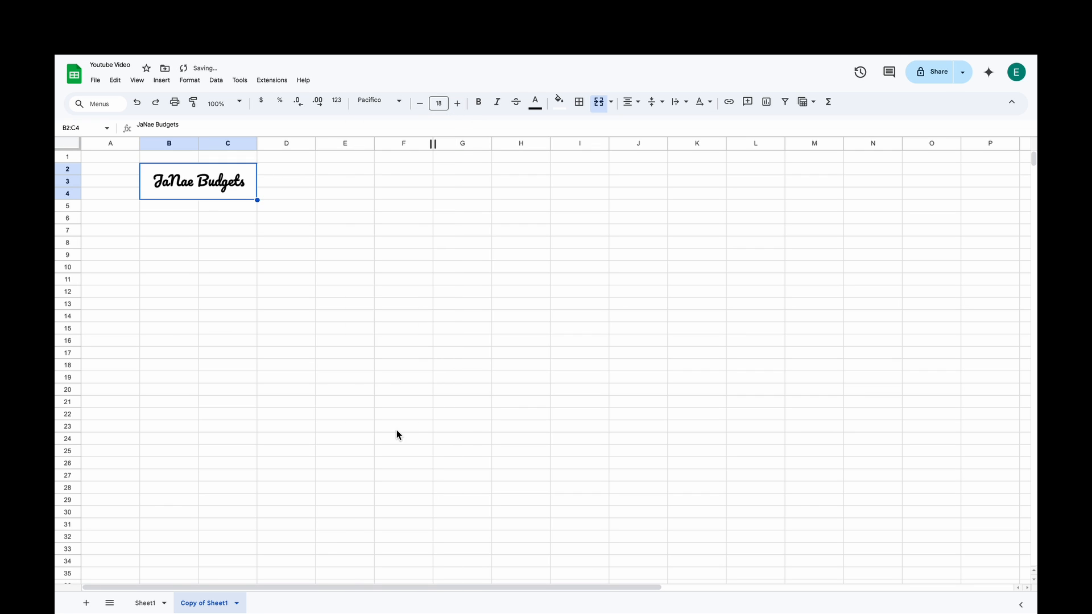
pyautogui.click(386, 102)
pyautogui.click(407, 376)
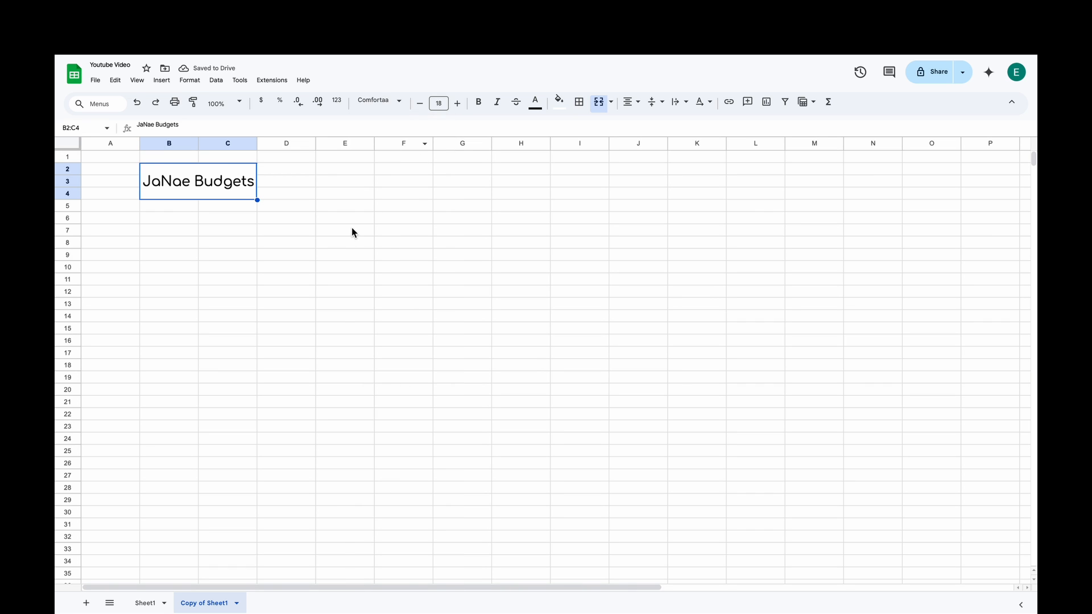
# - Fill the title cell B2:C4 with light blue and make its text bold
pyautogui.click(559, 103)
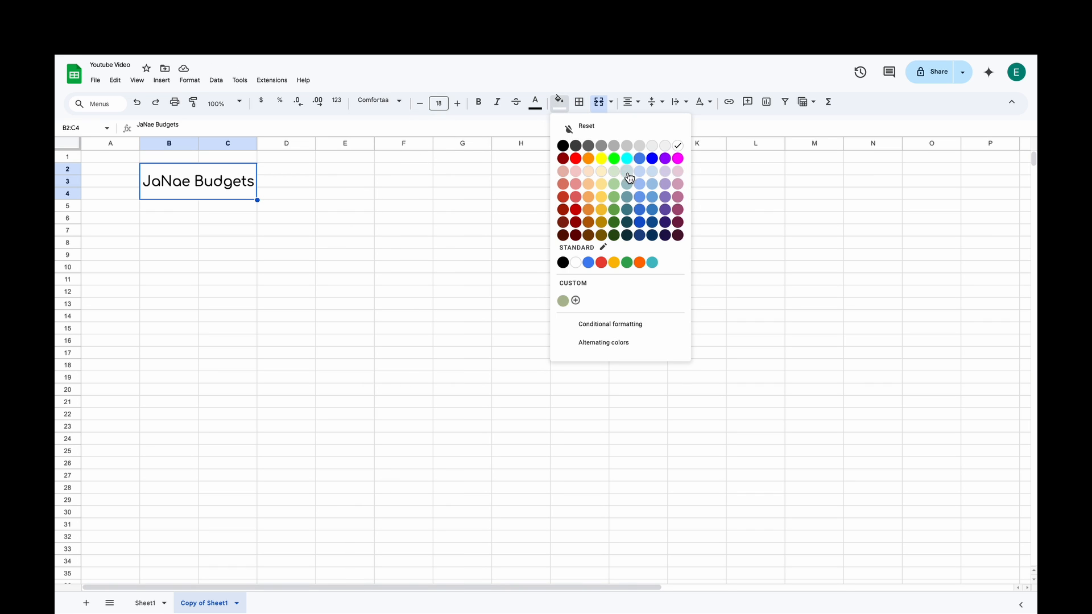
pyautogui.click(651, 176)
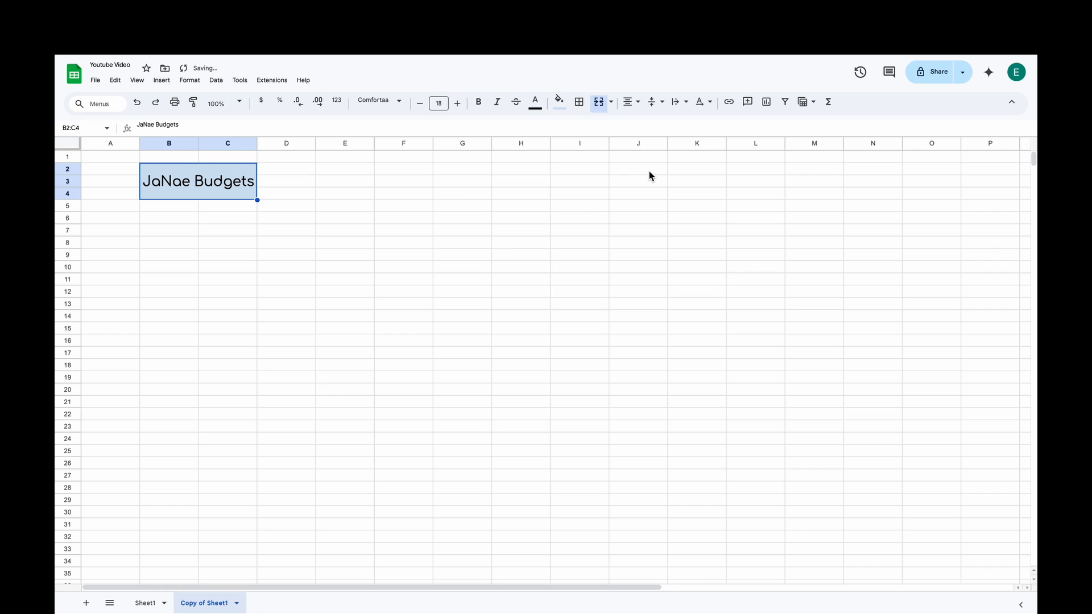
pyautogui.click(480, 103)
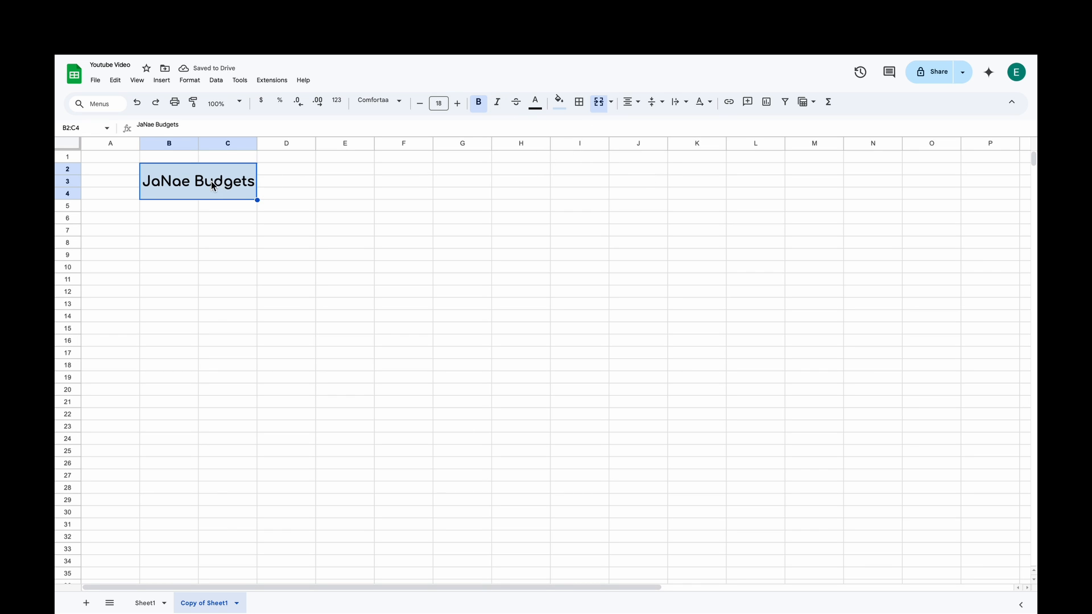
# - Add an outer border with the double-line style around the title cell B2:C4
pyautogui.click(579, 102)
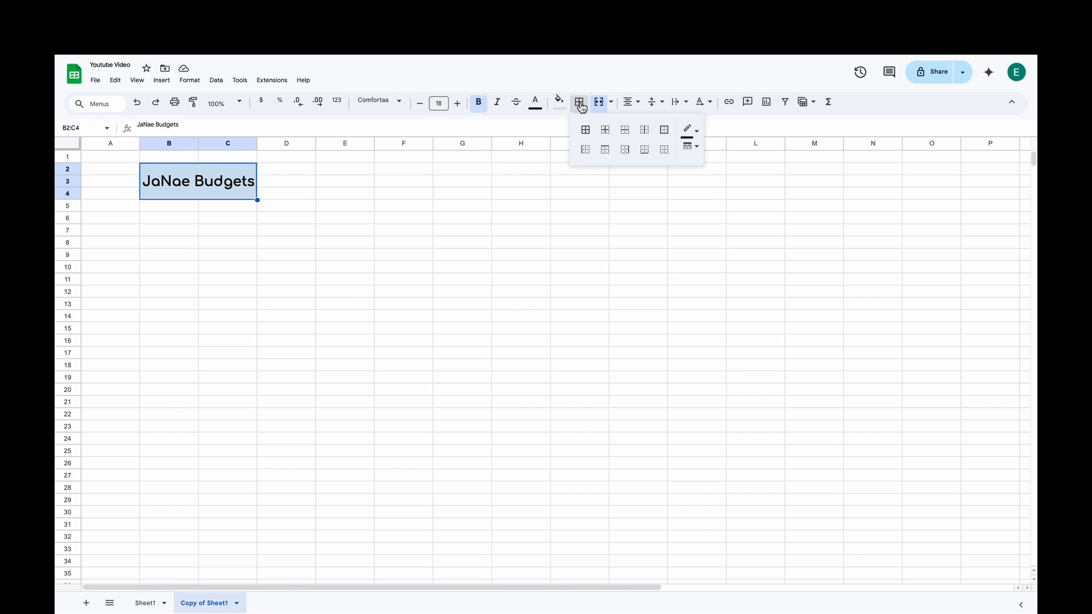
pyautogui.click(665, 135)
pyautogui.click(691, 146)
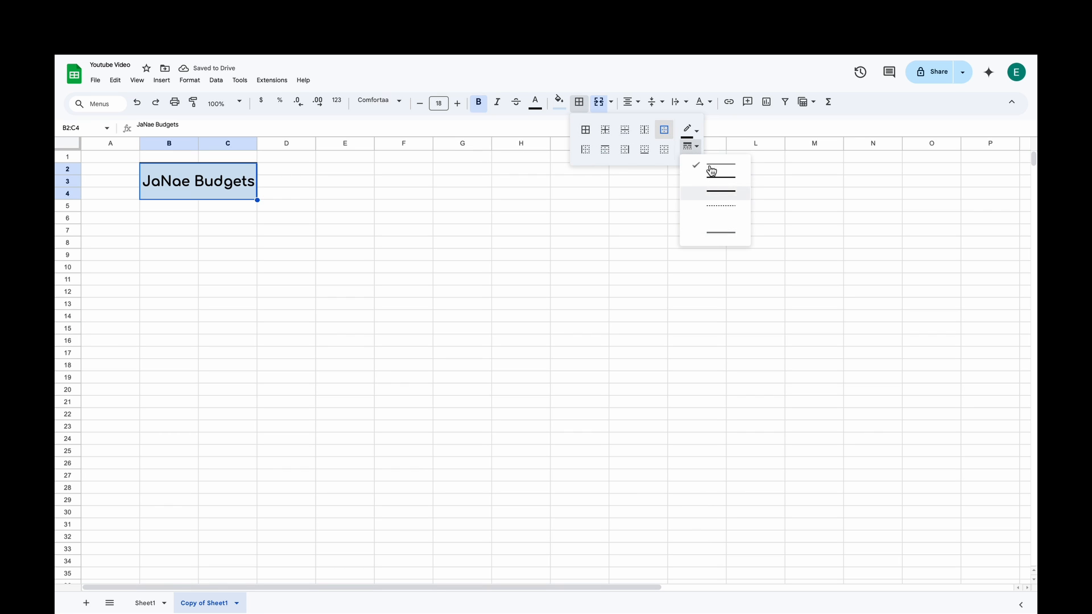
pyautogui.click(719, 233)
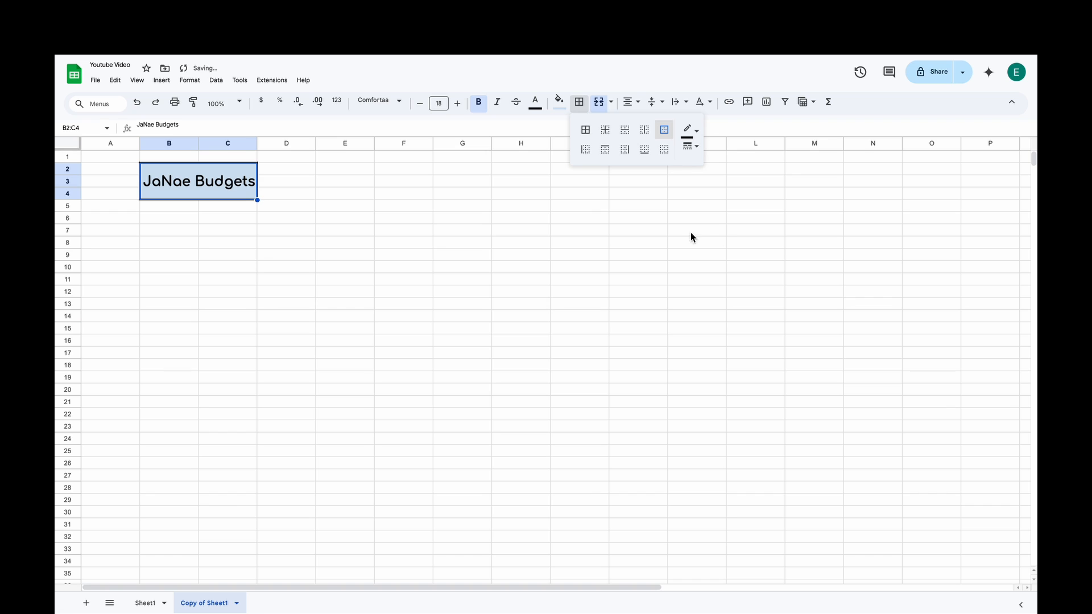
pyautogui.click(295, 265)
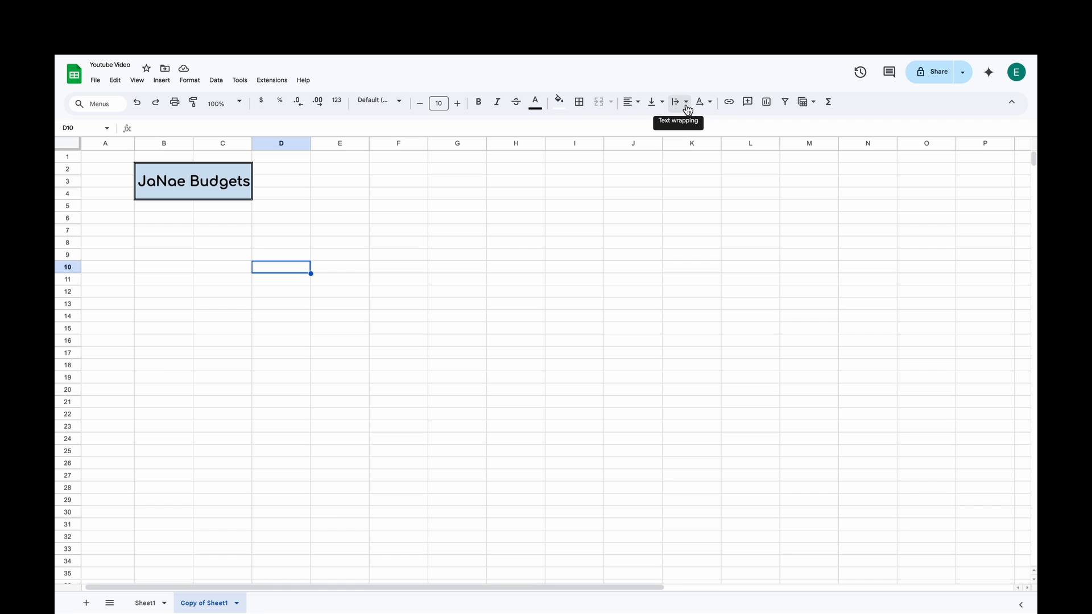
# - Look through the border line styles and try bright blue as the border color with D10 selected
pyautogui.click(579, 102)
pyautogui.click(698, 155)
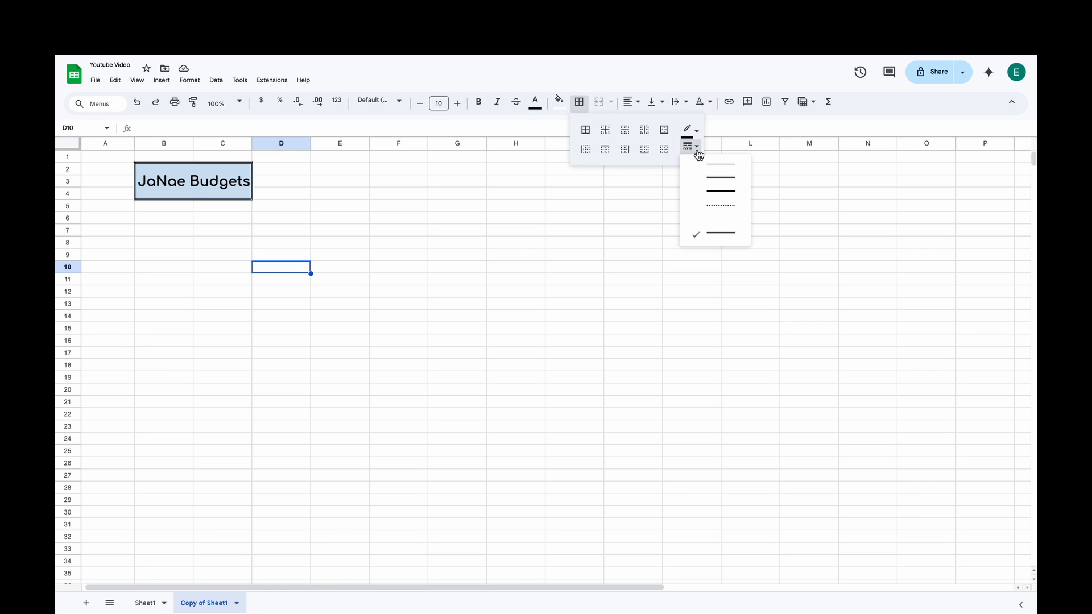
pyautogui.click(697, 135)
pyautogui.click(699, 136)
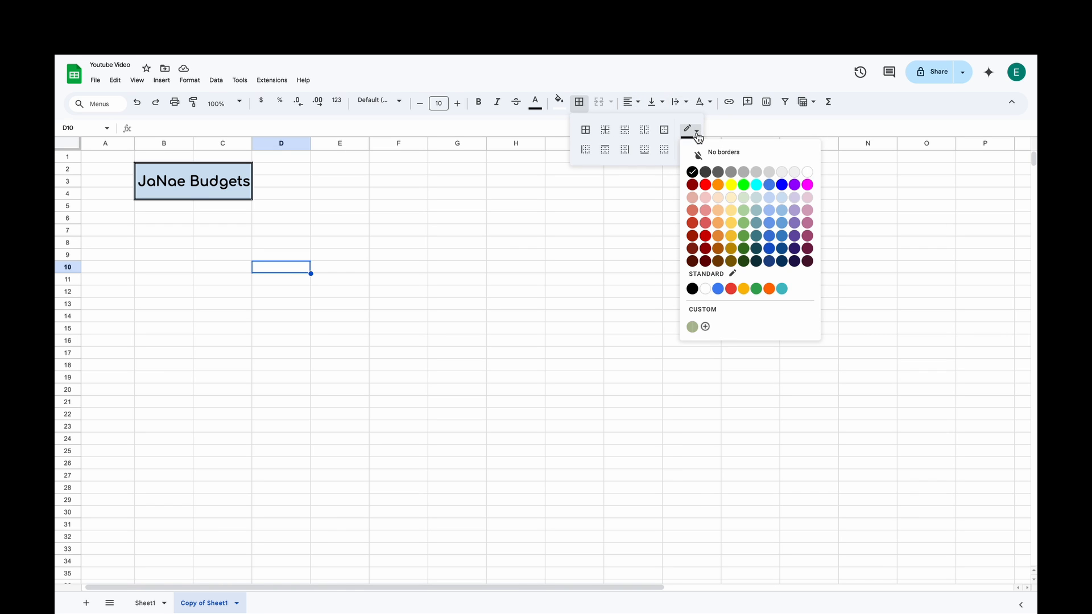
pyautogui.click(782, 185)
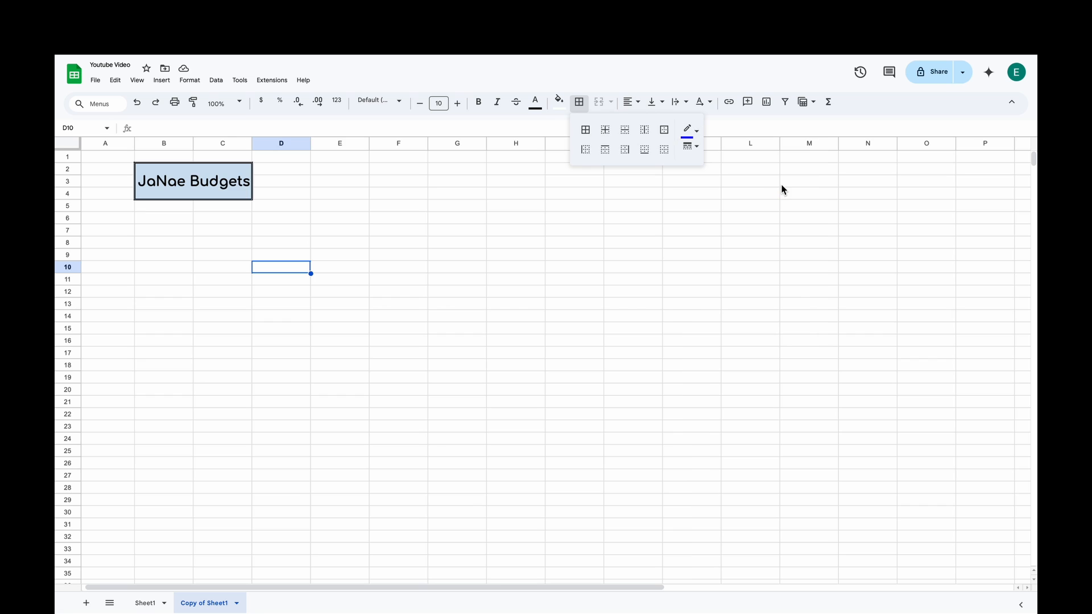
pyautogui.click(697, 149)
pyautogui.click(725, 128)
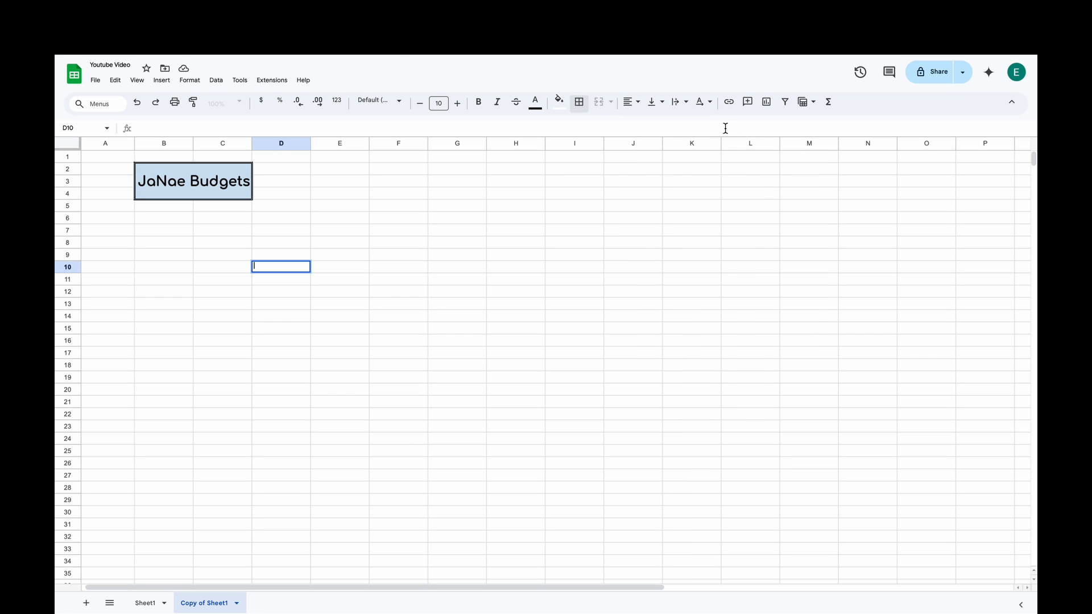
pyautogui.click(273, 241)
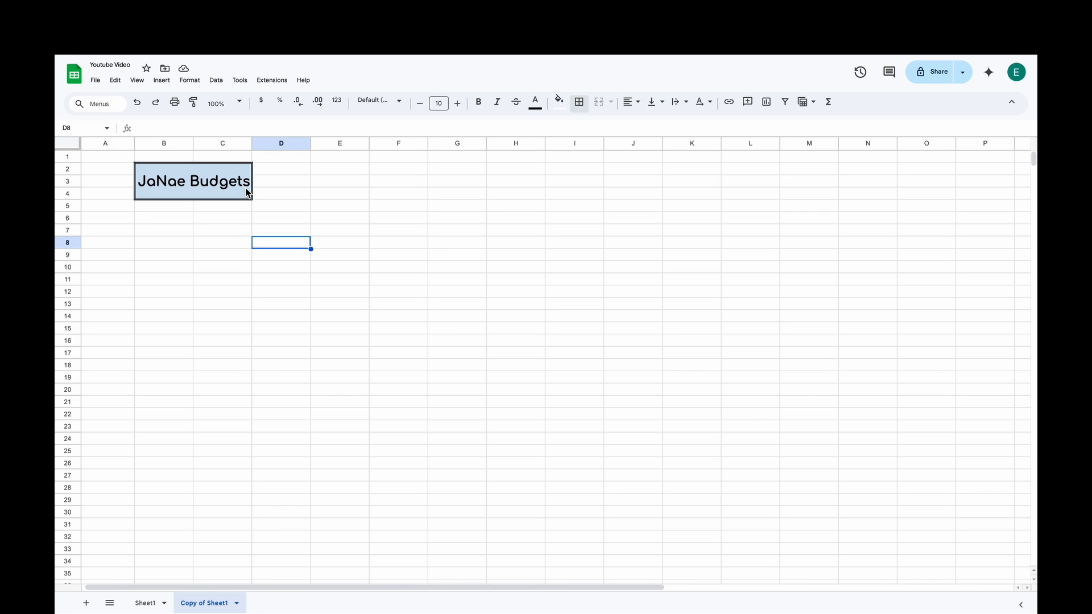
# - Apply solid black borders around every cell in B7:D17 to form a table
pyautogui.click(213, 280)
pyautogui.moveTo(151, 229); pyautogui.dragTo(282, 354)
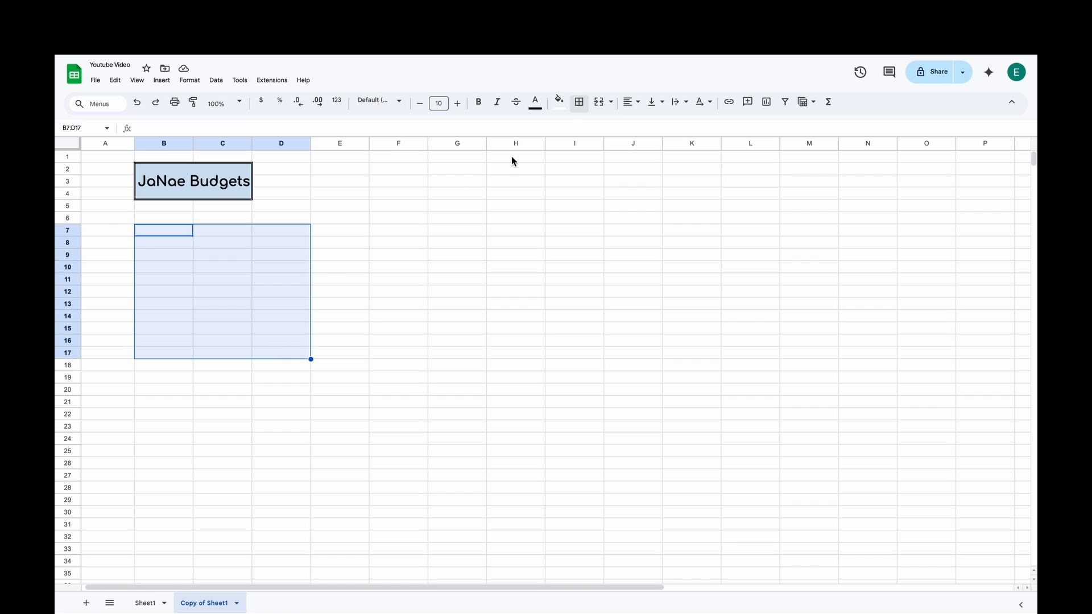
pyautogui.click(586, 108)
pyautogui.click(585, 129)
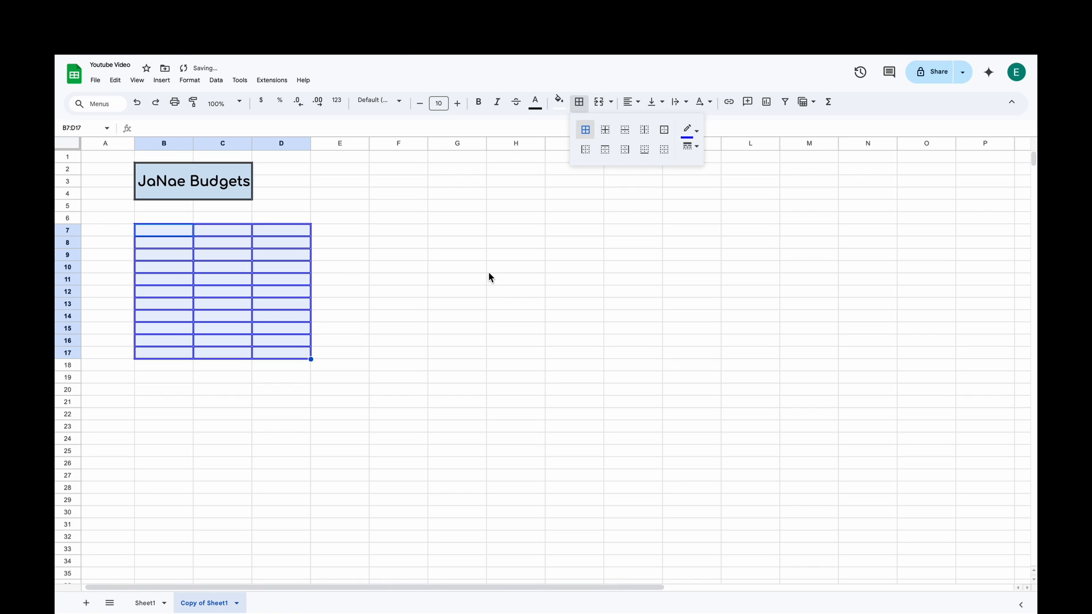
pyautogui.click(588, 130)
pyautogui.click(454, 313)
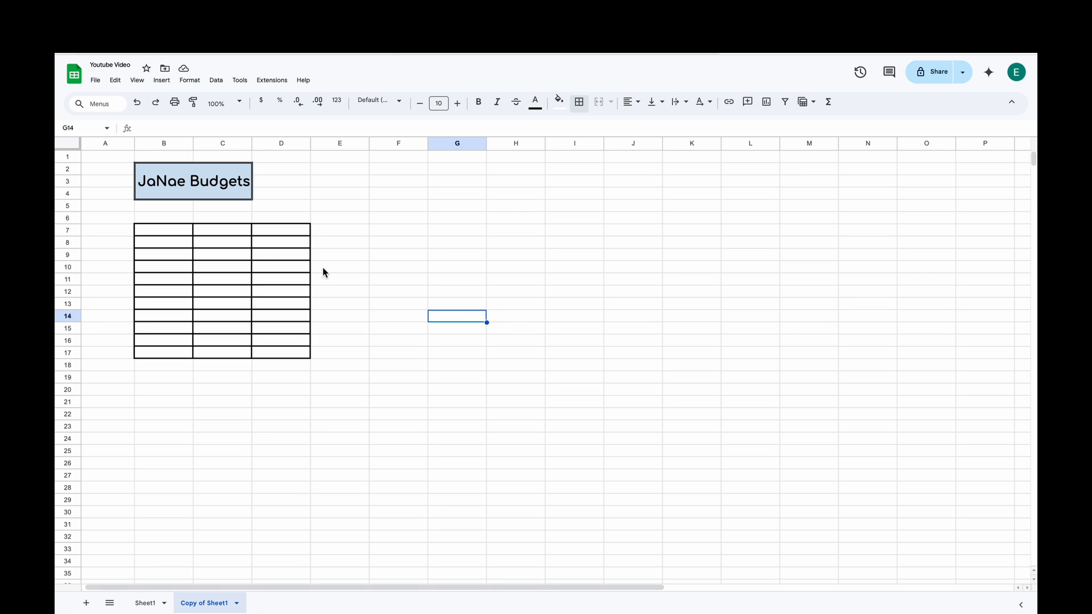
# - Merge B7:D8 into one header cell and enter "Budget Overview" in it
pyautogui.moveTo(166, 233); pyautogui.dragTo(274, 243)
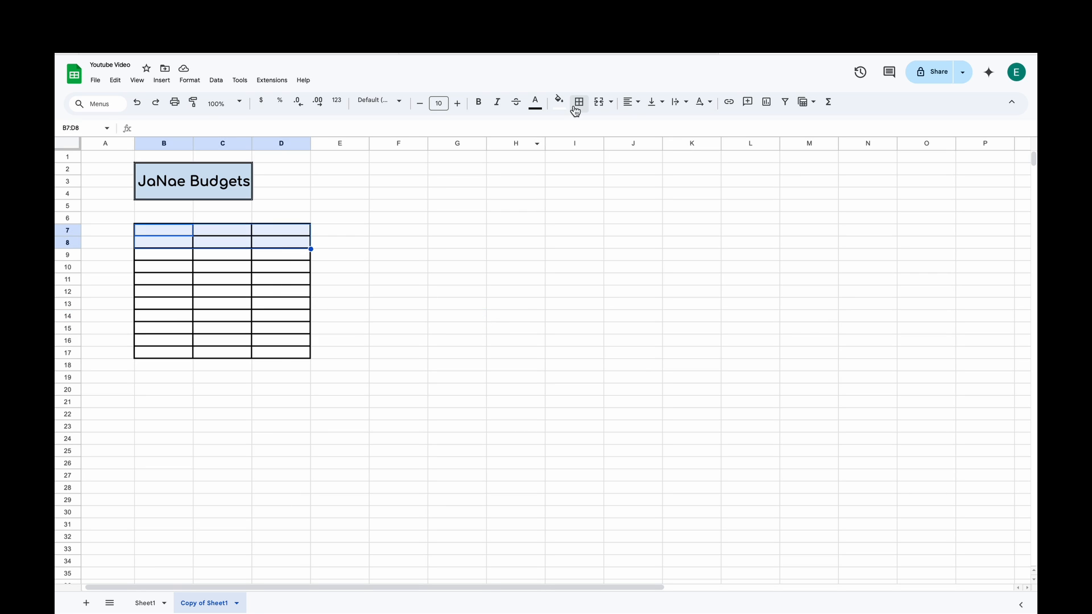
pyautogui.click(599, 102)
pyautogui.click(414, 293)
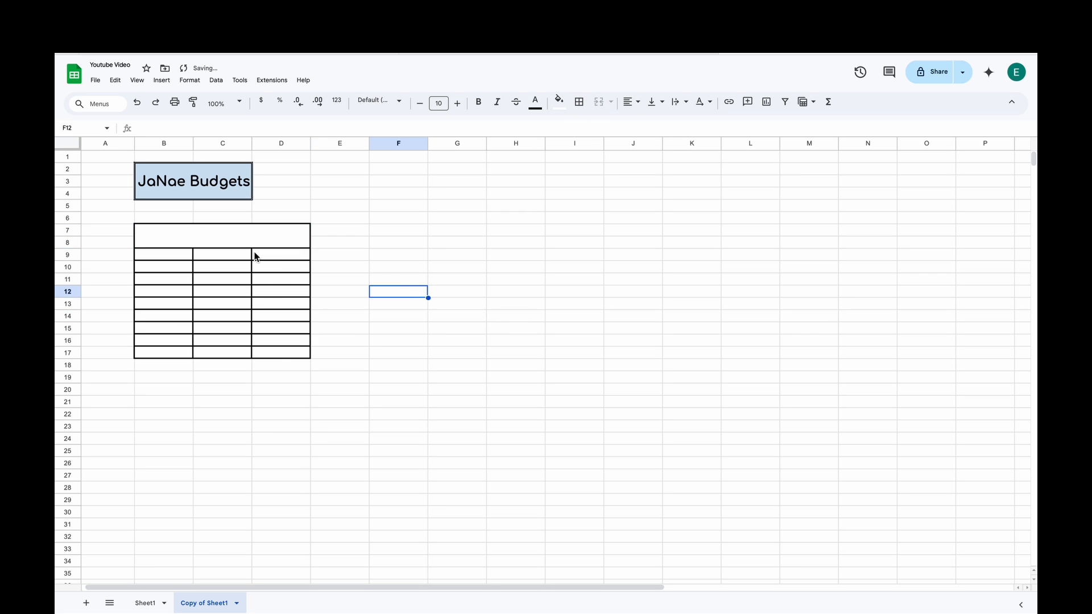
pyautogui.doubleClick(214, 245)
pyautogui.write('Budg')
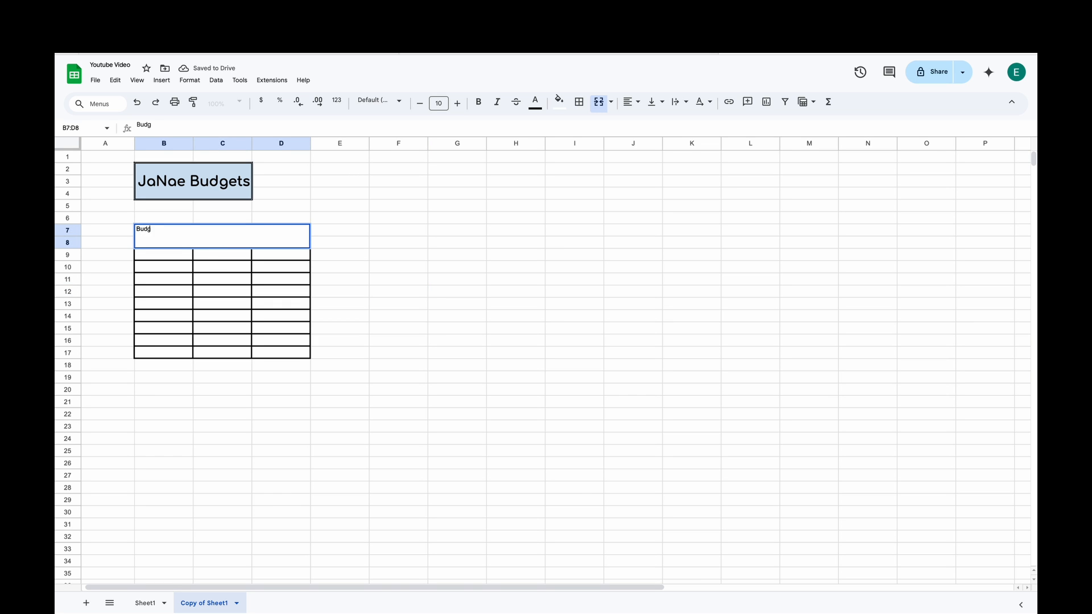
pyautogui.write('et Overview')
# - Center the "Budget Overview" header vertically and horizontally within its merged cell
pyautogui.click(654, 106)
pyautogui.click(676, 126)
pyautogui.click(680, 101)
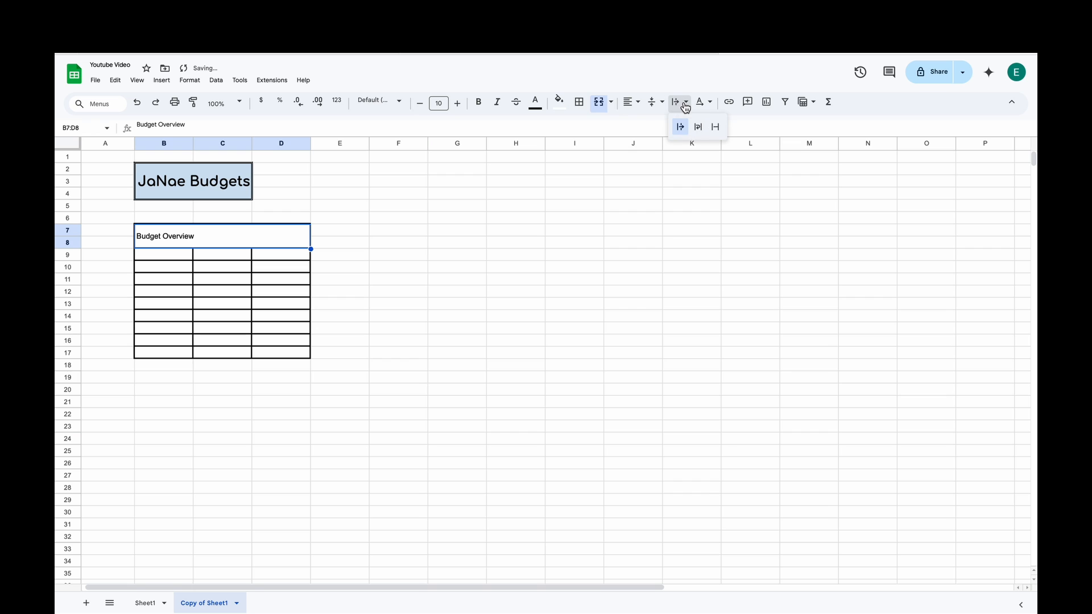
pyautogui.click(643, 108)
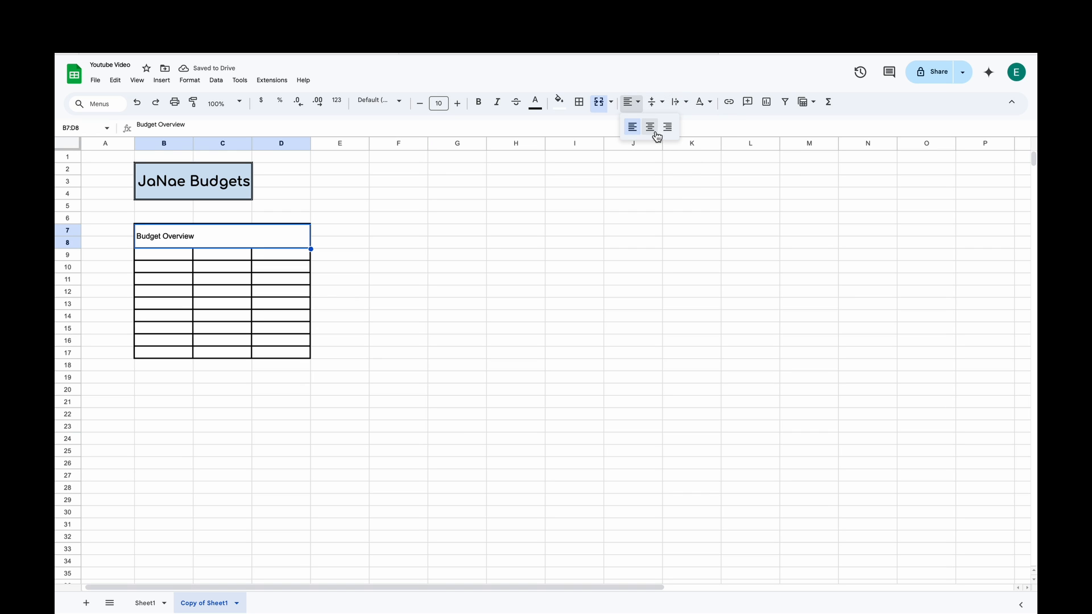
pyautogui.click(648, 127)
pyautogui.click(554, 246)
# - Fill the "Budget Overview" header with a blue one or more shades deeper than the title's fill
pyautogui.click(280, 234)
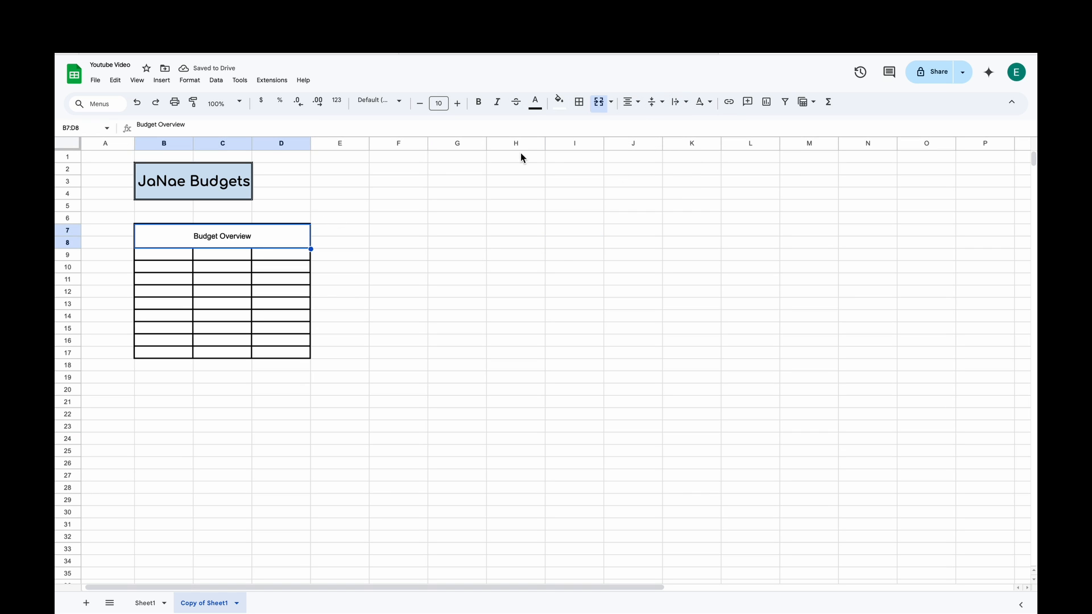
pyautogui.click(562, 105)
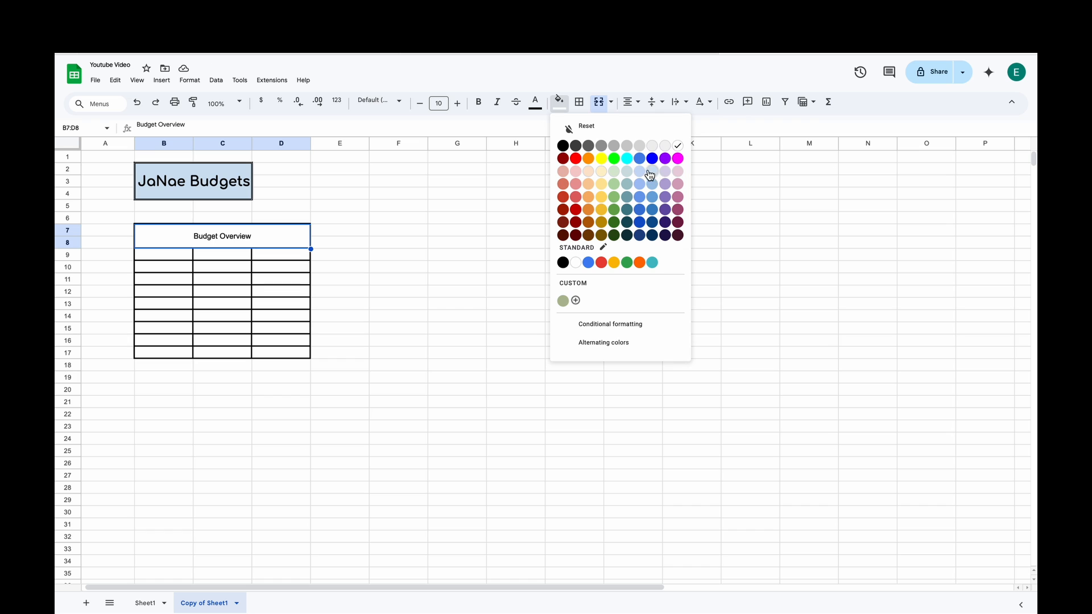
pyautogui.click(654, 197)
pyautogui.click(570, 249)
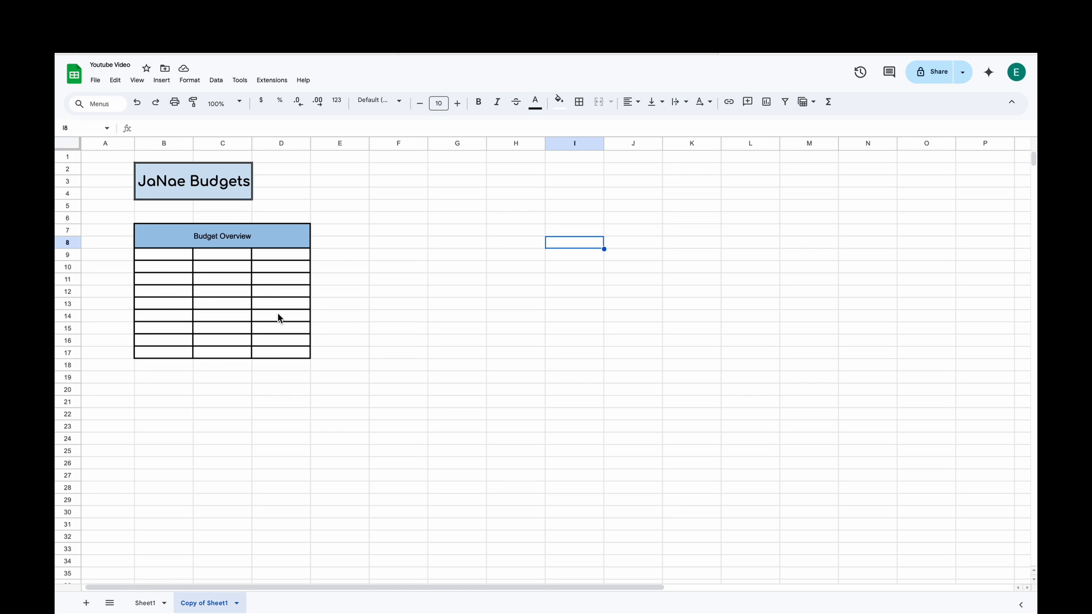
# - Enter "Total" in B17 and apply currency formatting to C9:D17
pyautogui.click(171, 354)
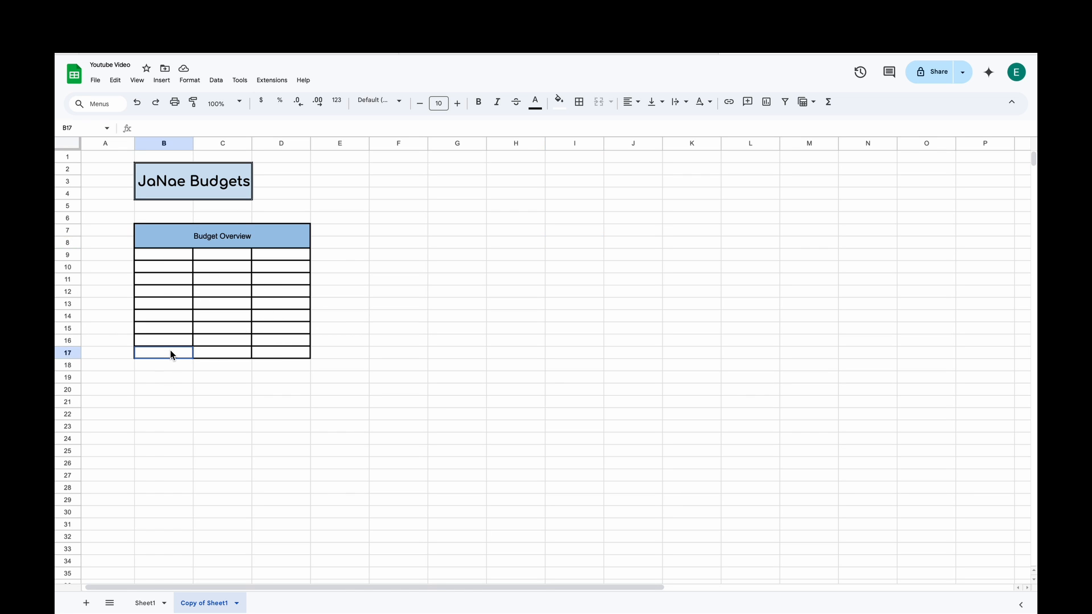
pyautogui.write('Total')
pyautogui.click(237, 415)
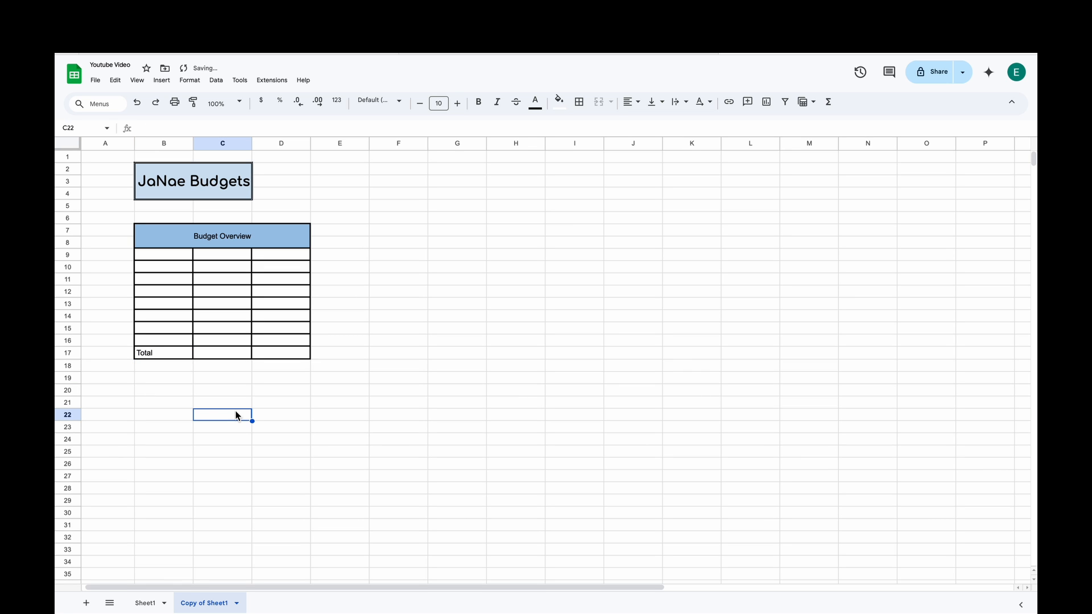
pyautogui.moveTo(225, 253); pyautogui.dragTo(270, 356)
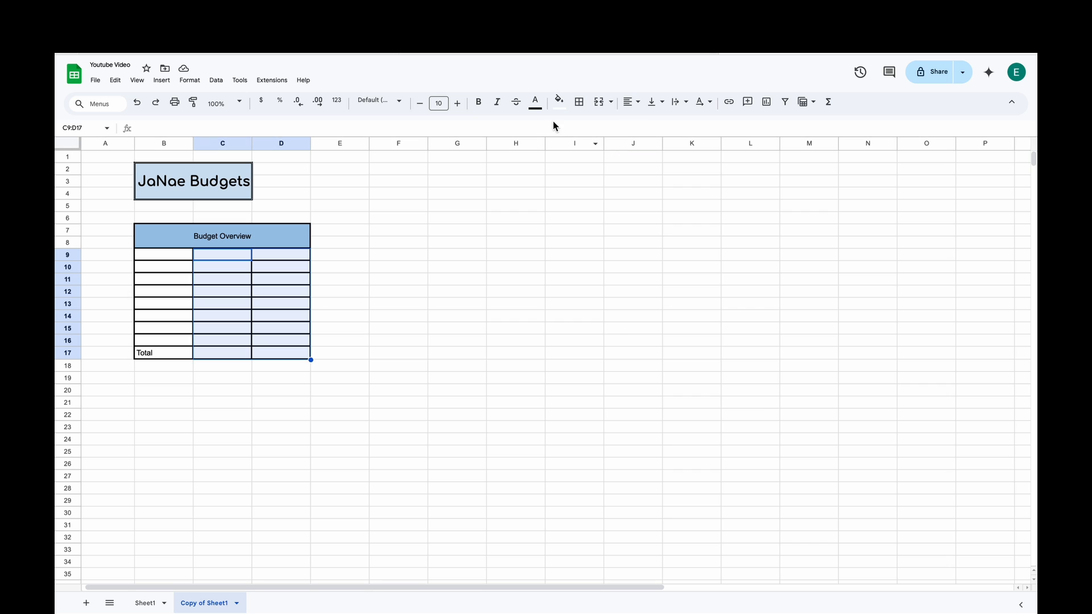
pyautogui.click(258, 103)
# - Test the currency format by entering 5 in C9, and clear the entry
pyautogui.click(234, 253)
pyautogui.write('5')
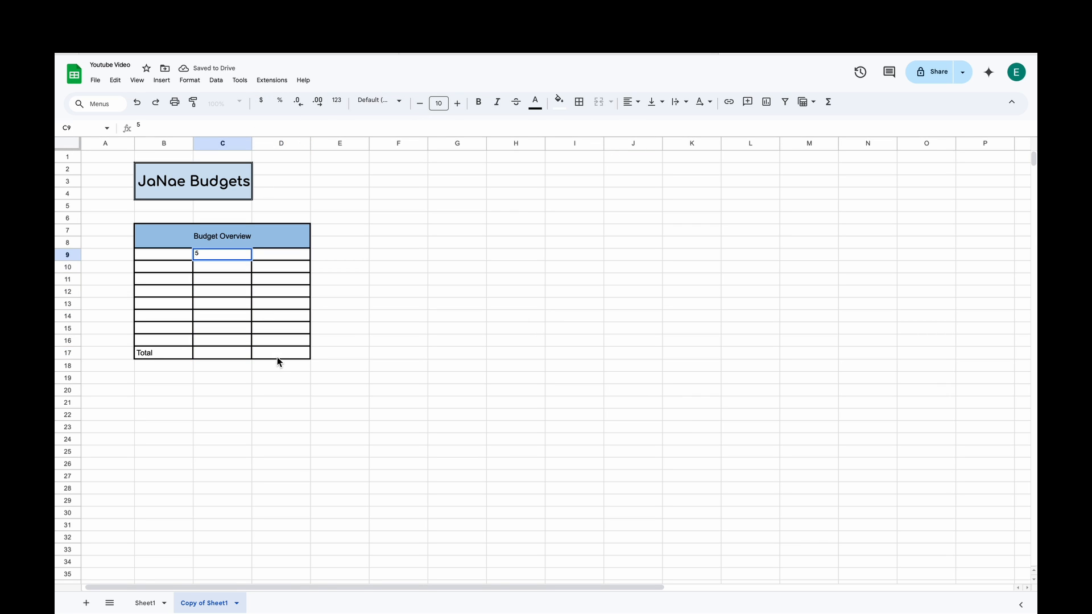
pyautogui.press('Return')
pyautogui.click(238, 253)
pyautogui.press('Delete')
pyautogui.click(390, 341)
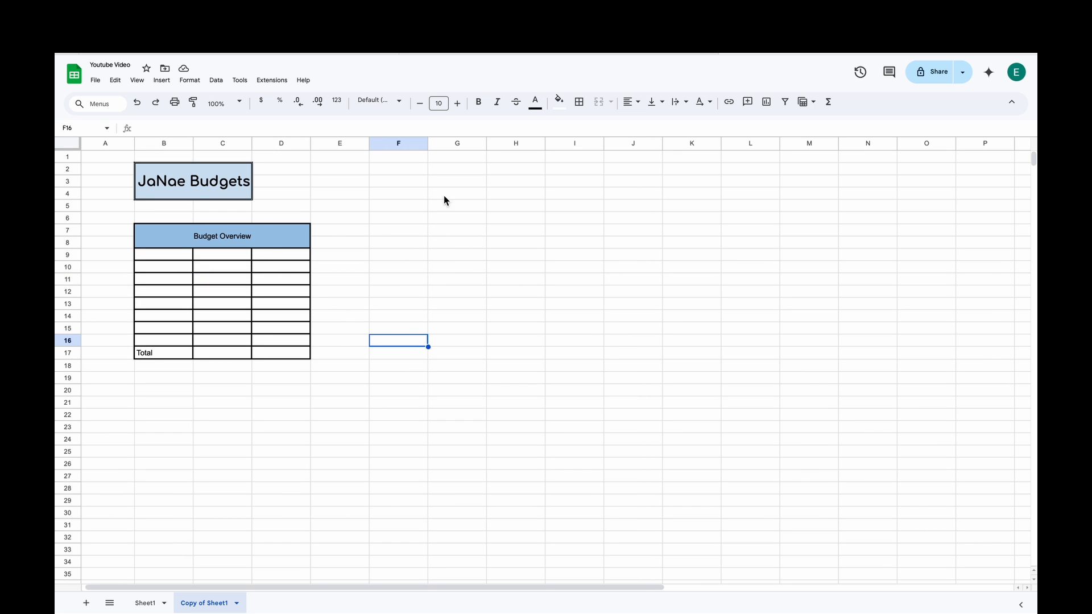
# - Apply black borders around every cell in F7:I22 to form a second table
pyautogui.moveTo(404, 230); pyautogui.dragTo(561, 423)
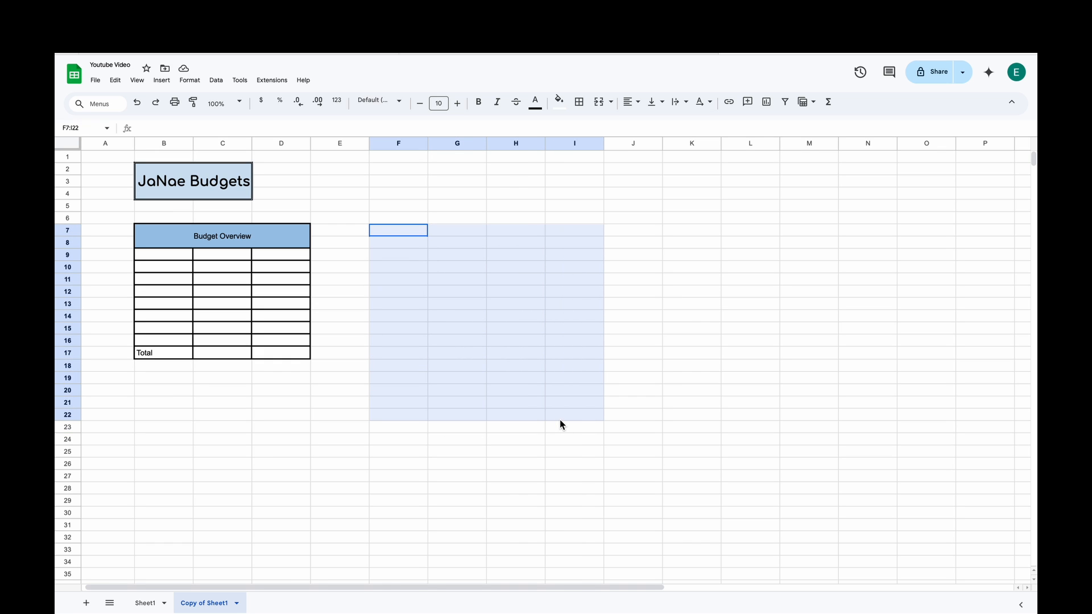
pyautogui.moveTo(560, 423); pyautogui.dragTo(560, 424)
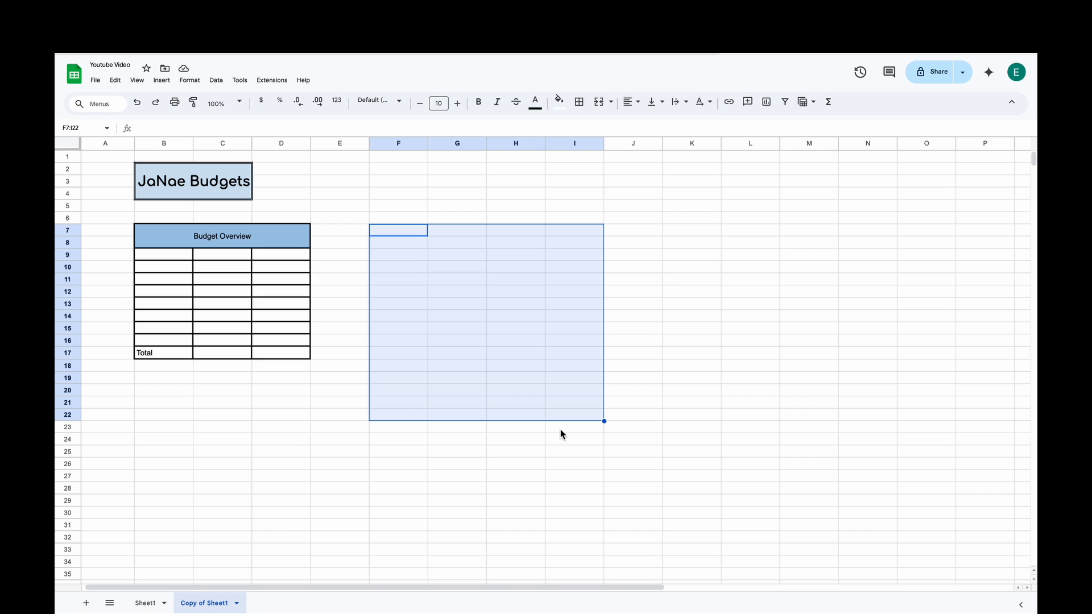
pyautogui.click(580, 104)
pyautogui.click(587, 135)
pyautogui.click(633, 268)
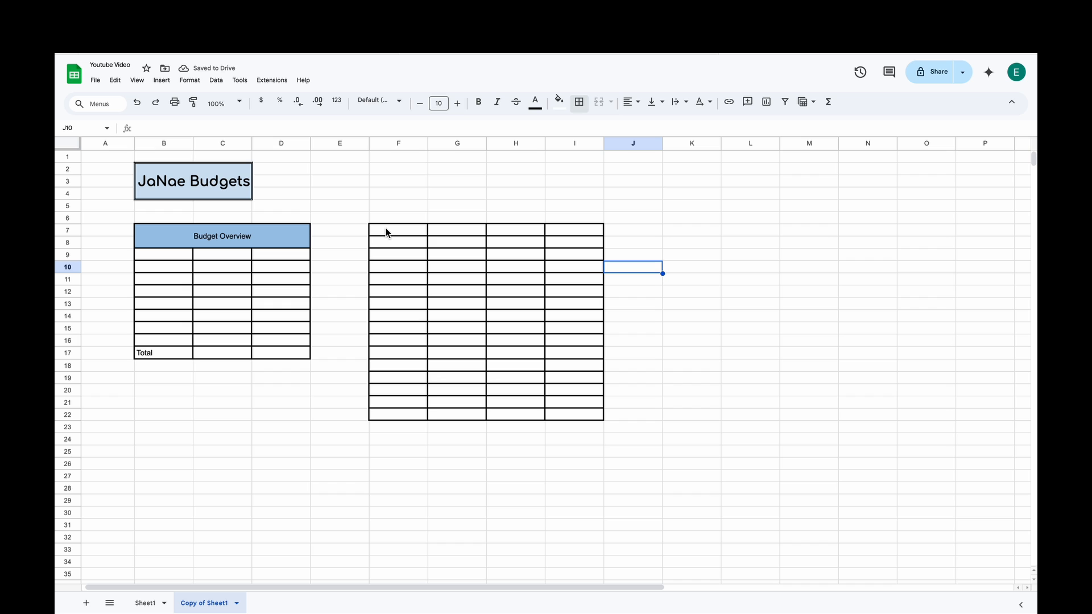
# - Merge F7:I8 into a single header cell across the second table
pyautogui.click(393, 232)
pyautogui.moveTo(401, 240); pyautogui.dragTo(576, 246)
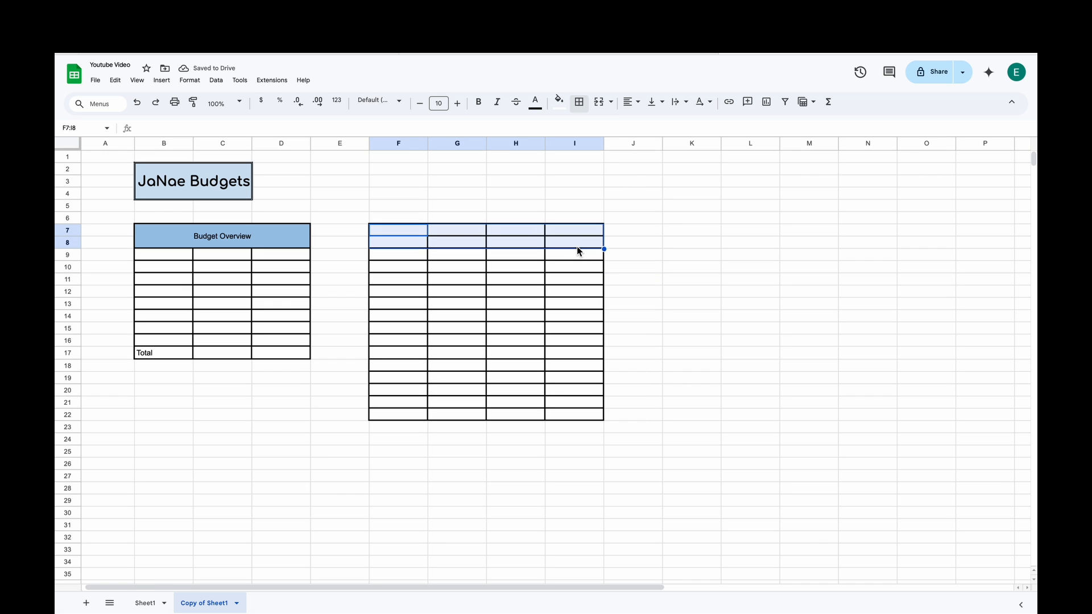
pyautogui.click(599, 106)
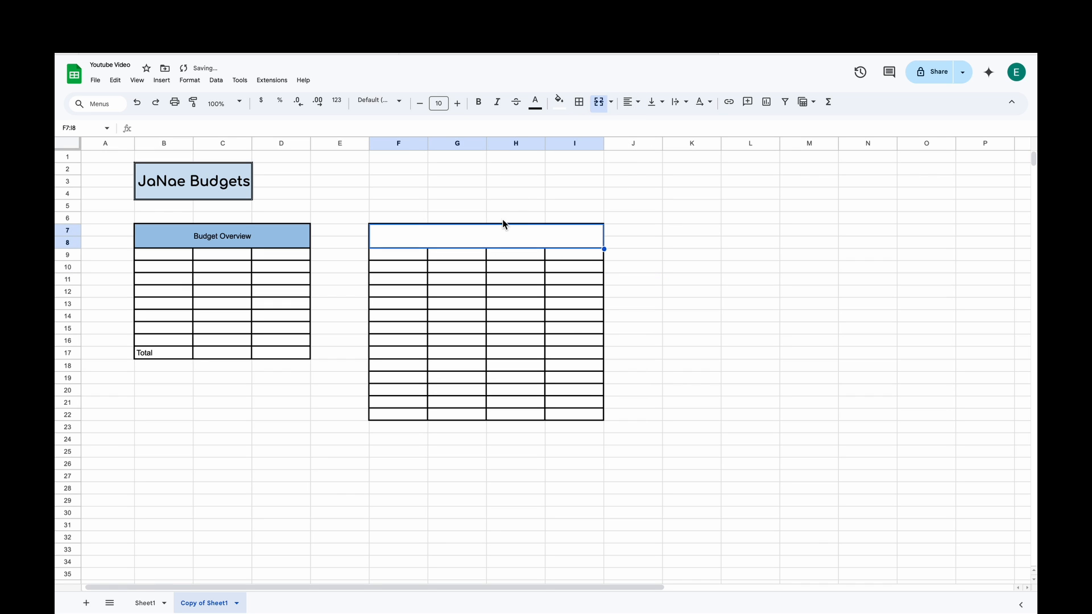
# - Fill the merged header F7:I8 of the second table with dark blue and enter "Income Sources" in it
pyautogui.click(560, 103)
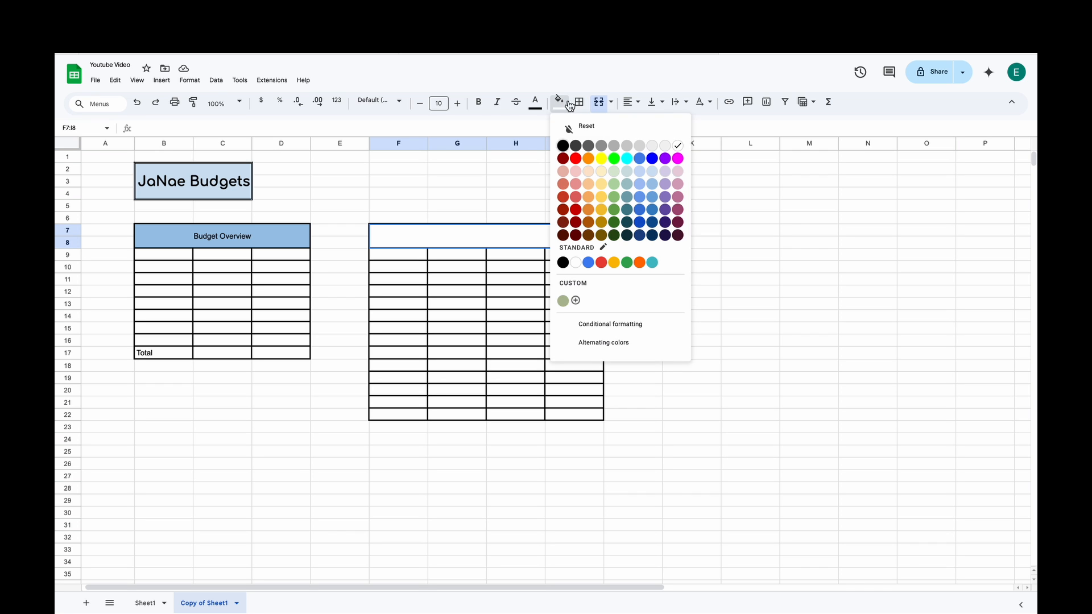
pyautogui.click(652, 211)
pyautogui.doubleClick(486, 239)
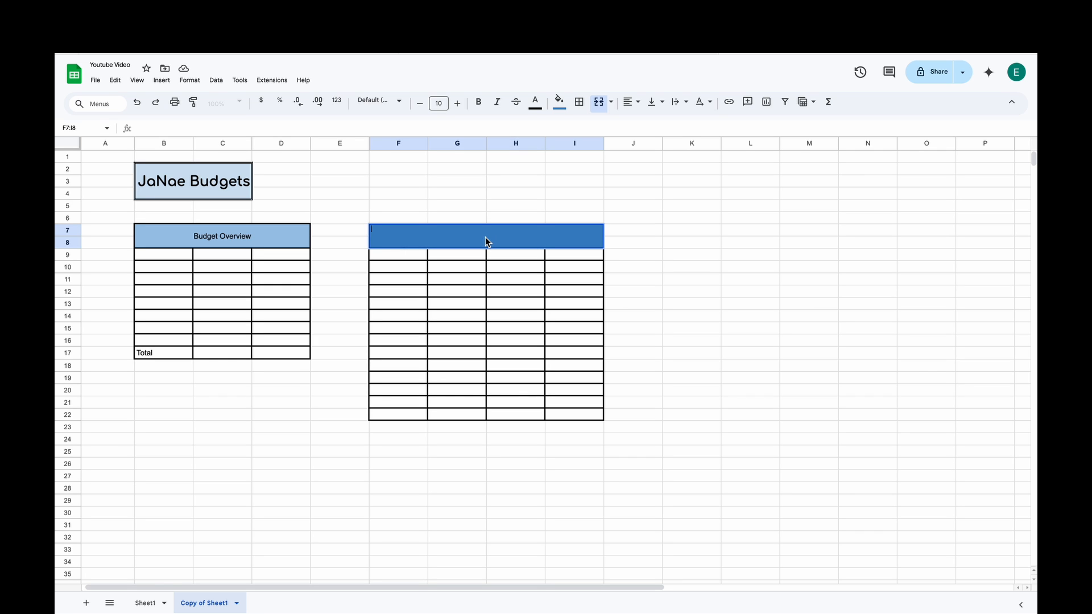
pyautogui.write('Income Sources')
pyautogui.click(742, 356)
# - Center the "Income Sources" heading horizontally and vertically in its merged cell
pyautogui.click(475, 238)
pyautogui.click(633, 102)
pyautogui.click(649, 126)
pyautogui.click(655, 102)
pyautogui.click(673, 129)
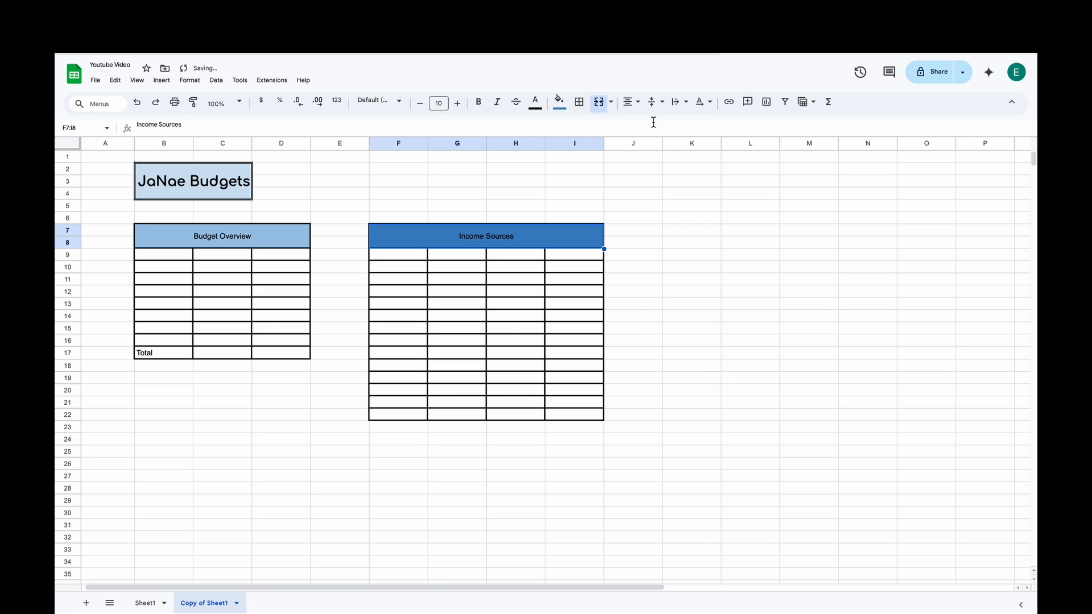
# - Format the "Income Sources" heading in Comfortaa, size 16, bold, with white text
pyautogui.click(398, 101)
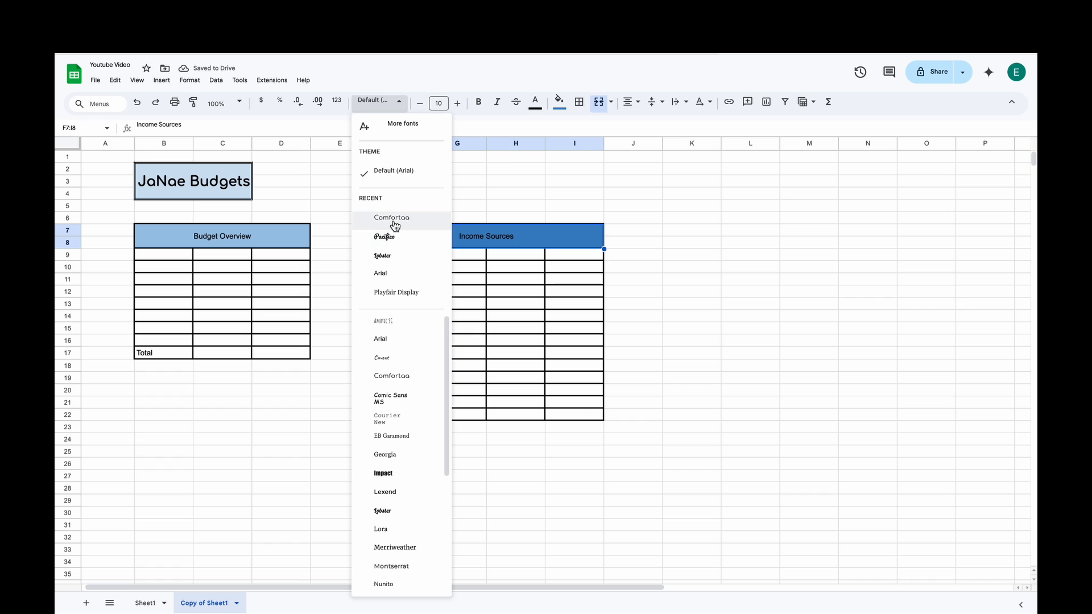
pyautogui.click(392, 218)
pyautogui.click(458, 103)
pyautogui.click(457, 103)
pyautogui.click(457, 103)
pyautogui.click(457, 103)
pyautogui.click(457, 103)
pyautogui.click(457, 103)
pyautogui.click(478, 102)
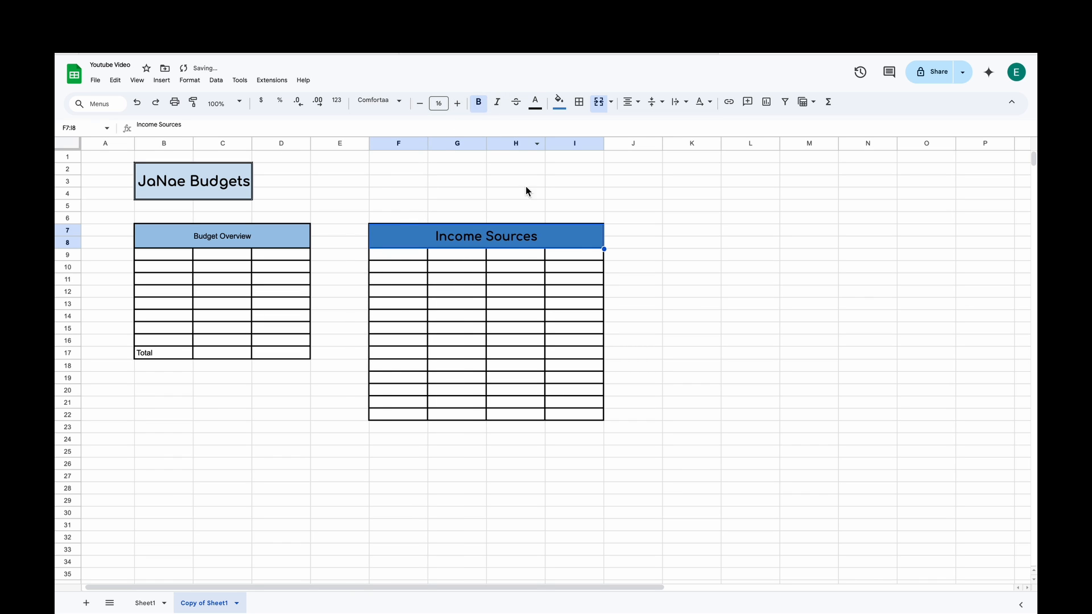
pyautogui.click(535, 102)
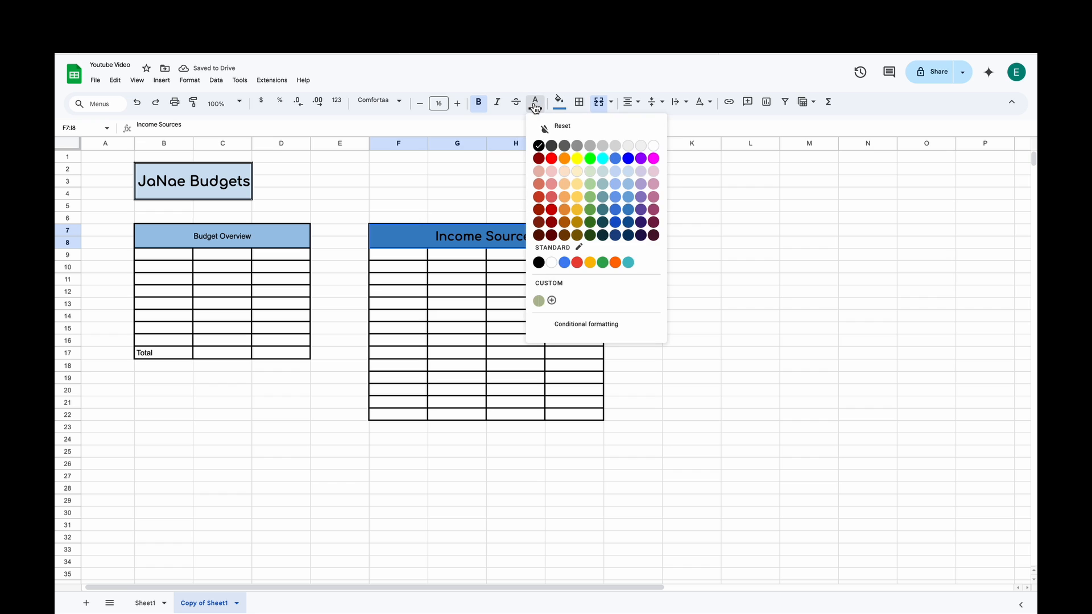
pyautogui.click(551, 262)
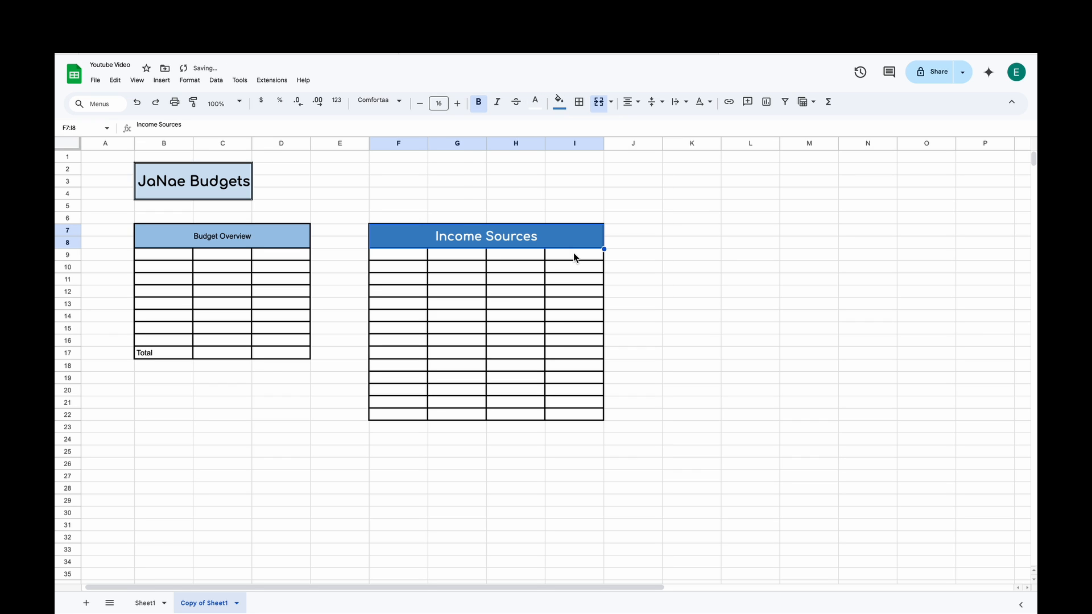
pyautogui.click(538, 195)
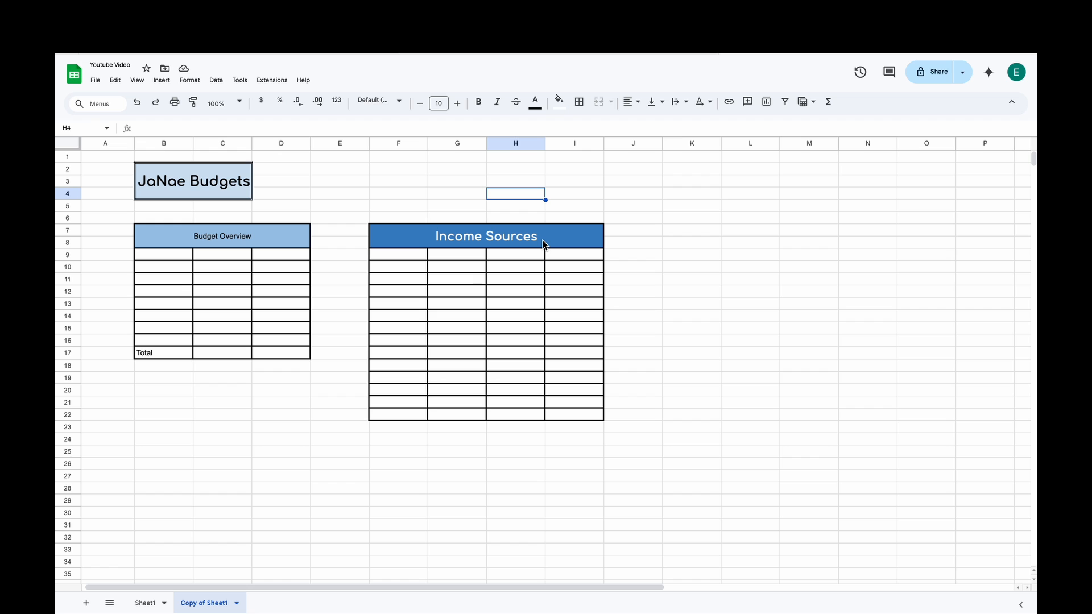
# - Enter "Total" in F22 to label the last row of the Income Sources table
pyautogui.click(408, 415)
pyautogui.write('Tots')
pyautogui.write('al')
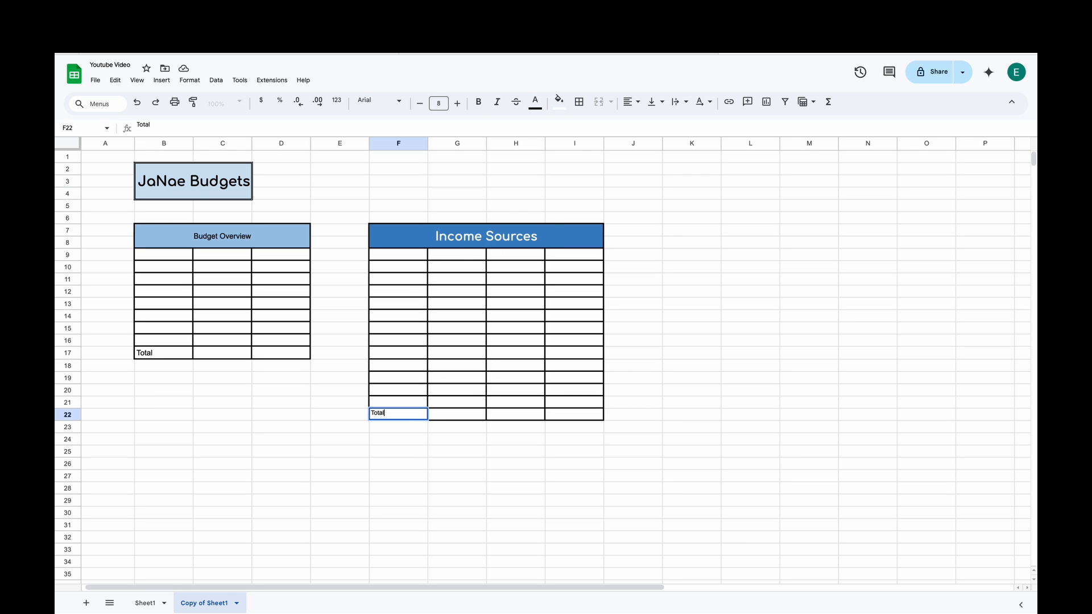
pyautogui.click(707, 476)
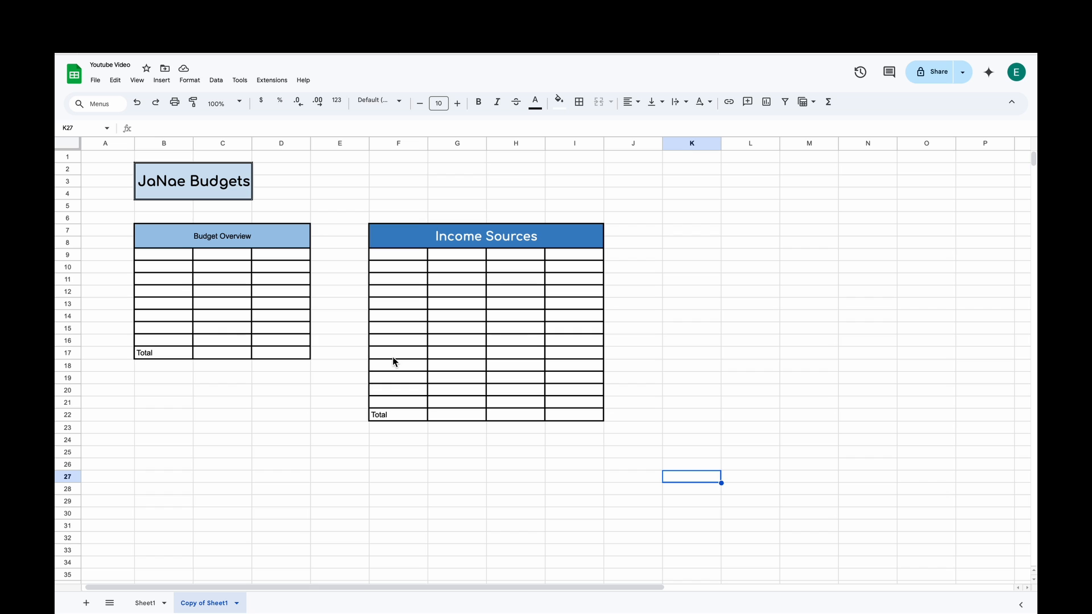
# - Enter the column headings "name", "budgeted", "actual" and "difference" in F9:I9
pyautogui.click(397, 257)
pyautogui.write('name')
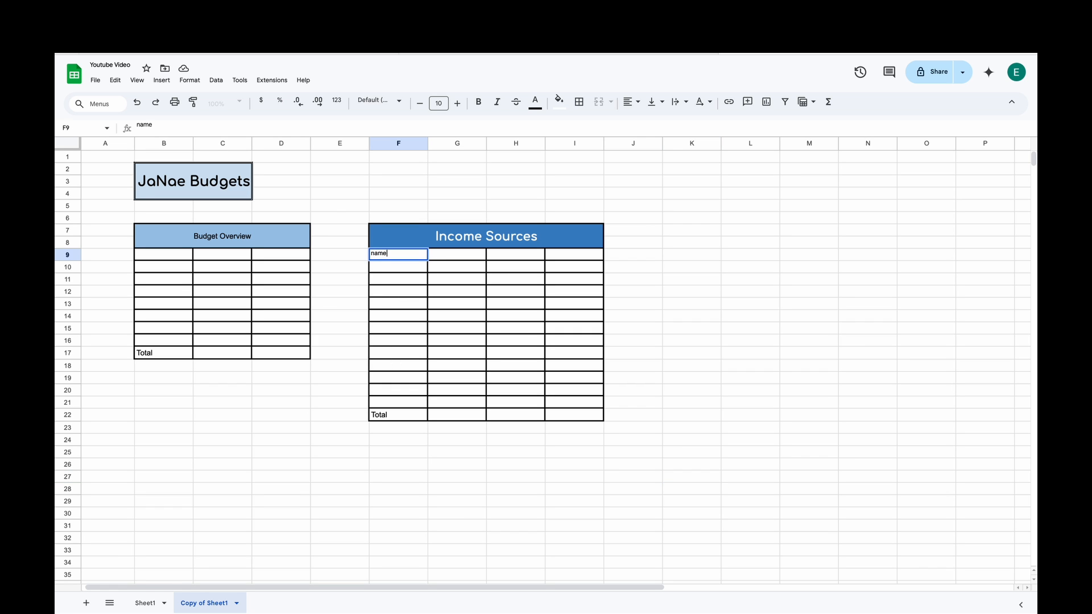
pyautogui.click(455, 256)
pyautogui.write('budgeted')
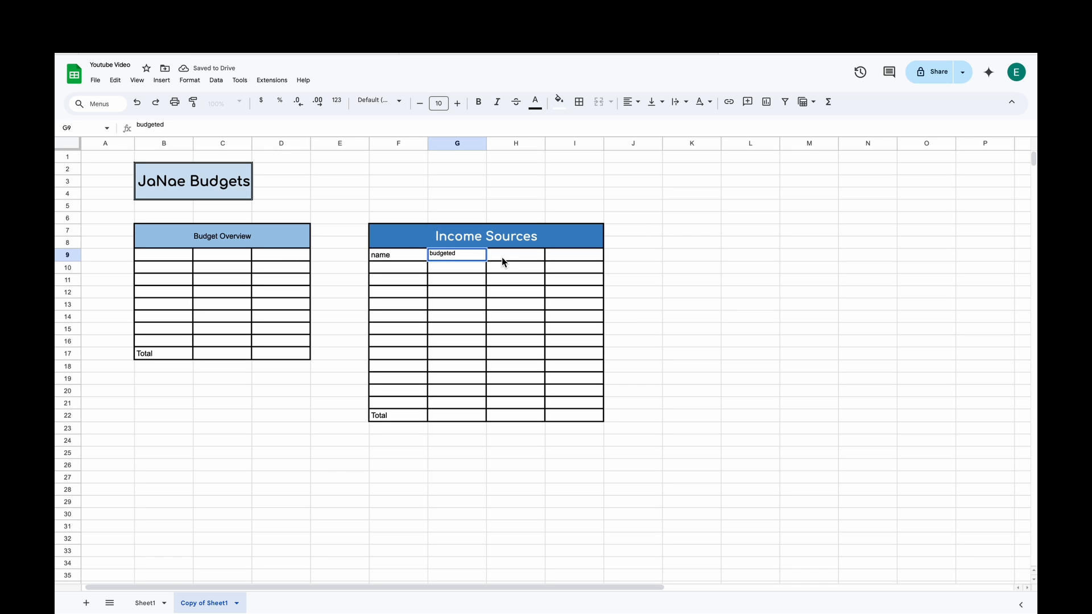
pyautogui.click(506, 256)
pyautogui.write('actuy')
pyautogui.press('BackSpace')
pyautogui.press('BackSpace')
pyautogui.click(578, 259)
pyautogui.write('diffe')
pyautogui.write('ce')
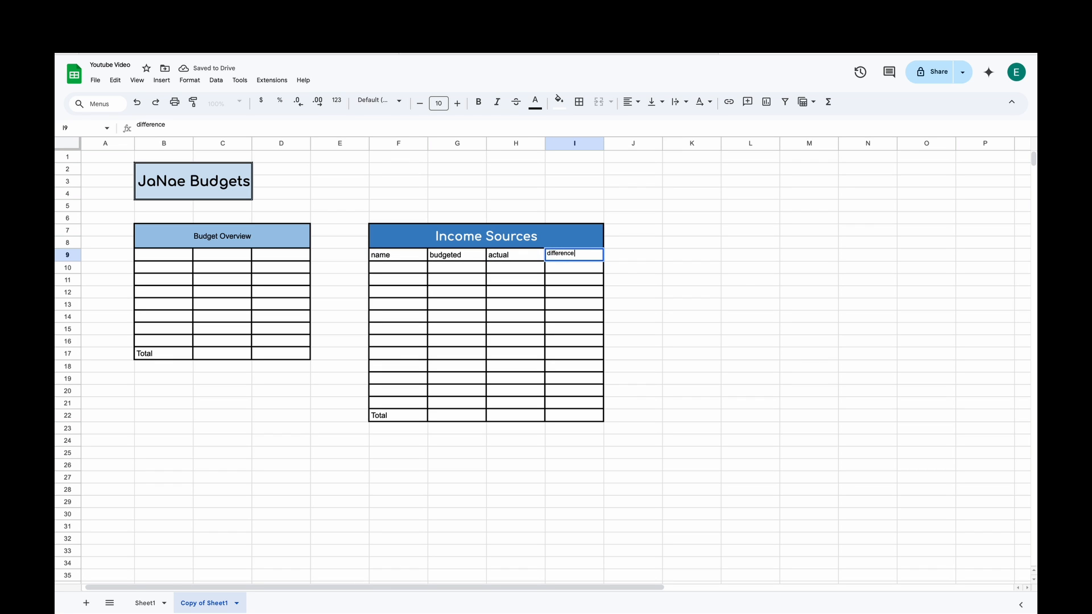
pyautogui.click(748, 294)
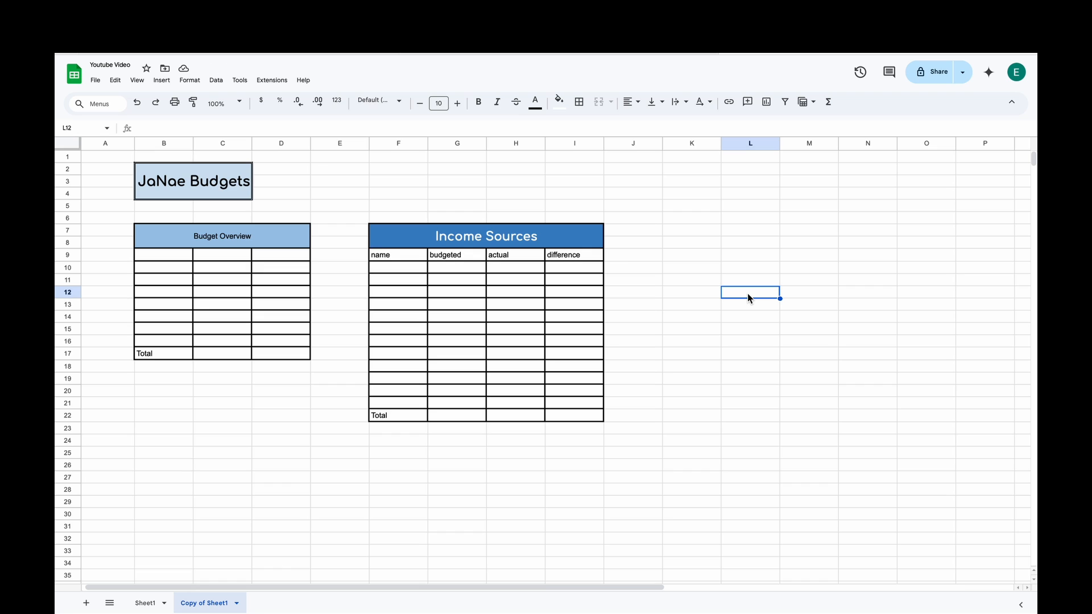
# - Center and bold the column headings in F9:I9 and fill them with light blue
pyautogui.moveTo(564, 254); pyautogui.dragTo(410, 258)
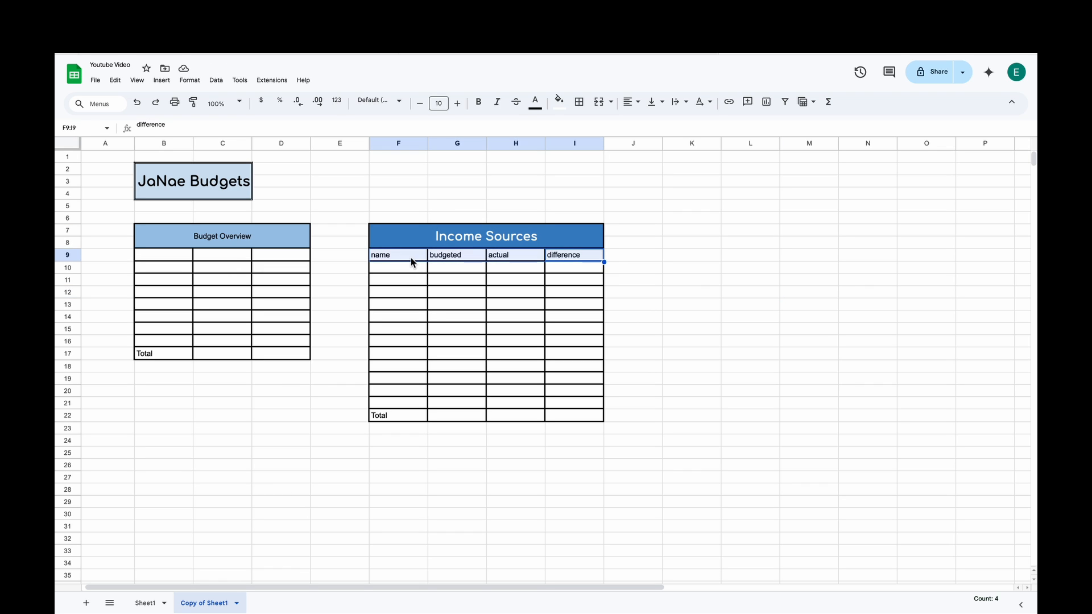
pyautogui.click(660, 106)
pyautogui.click(673, 127)
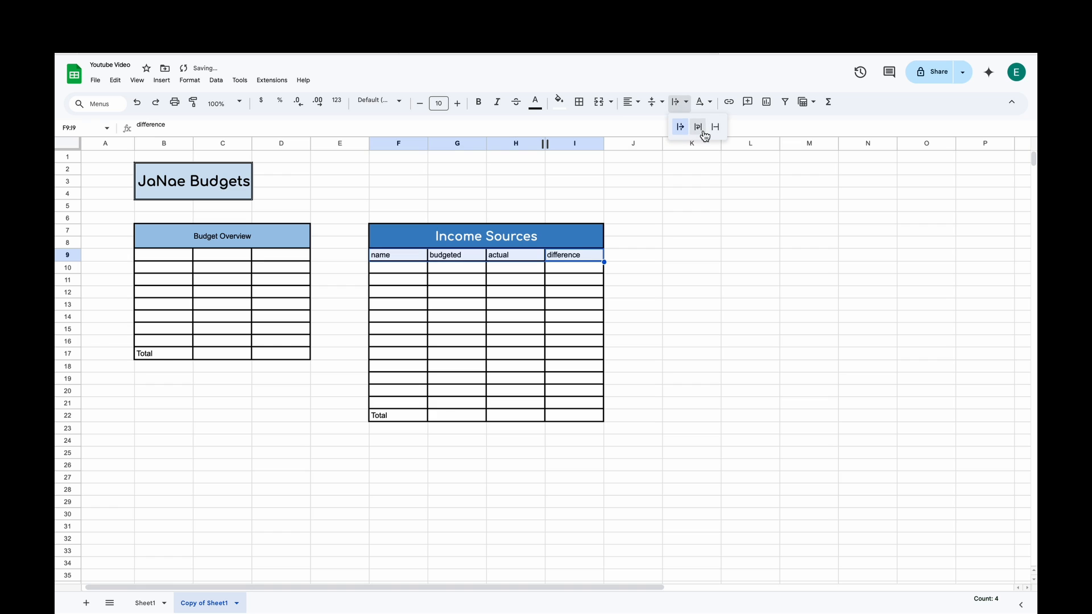
pyautogui.click(636, 106)
pyautogui.click(650, 127)
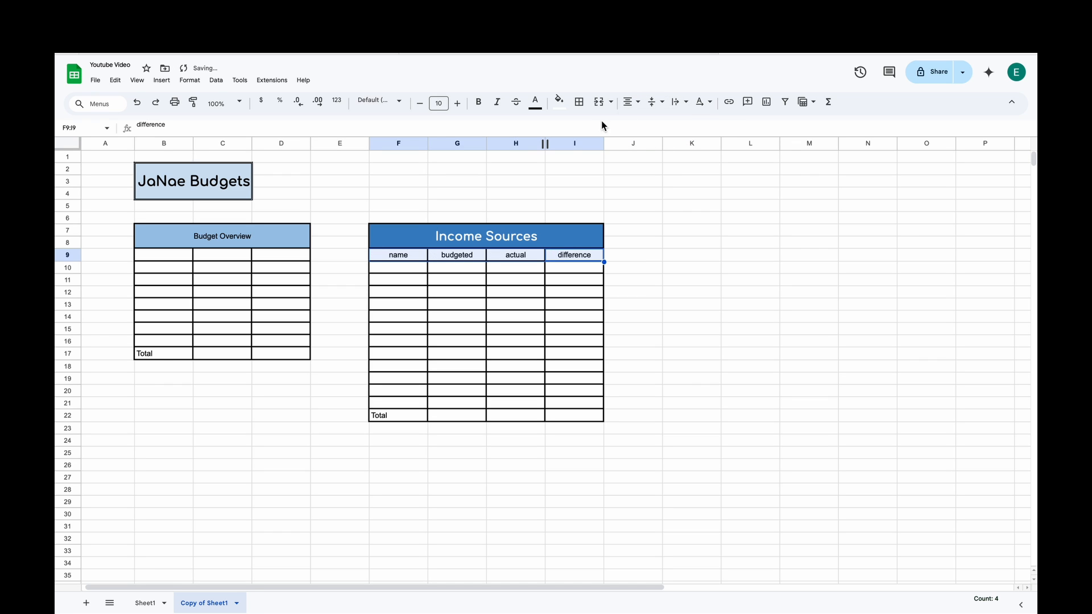
pyautogui.click(479, 103)
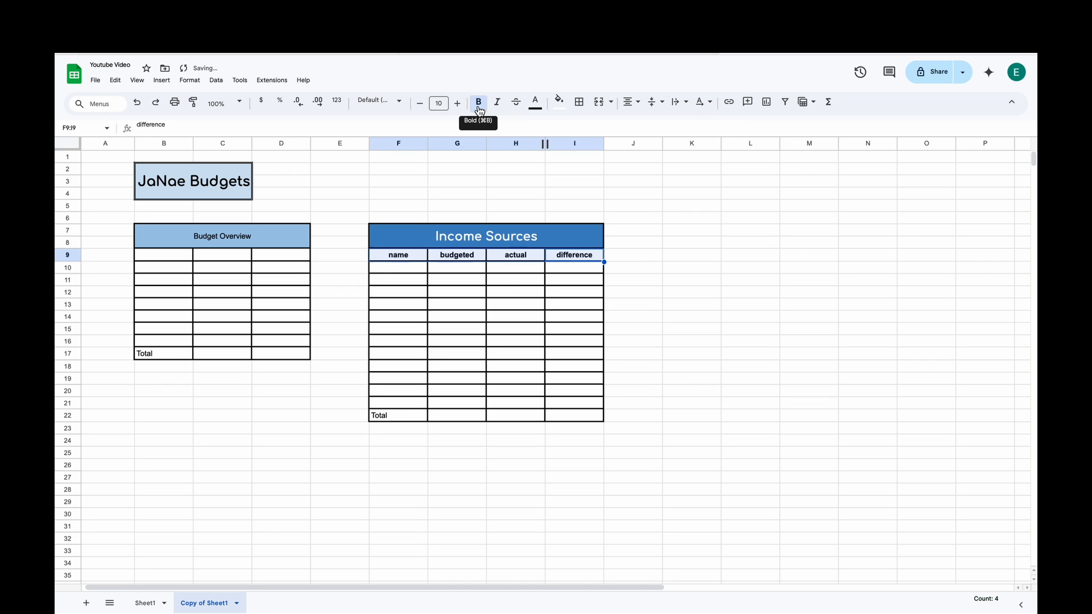
pyautogui.click(559, 102)
pyautogui.click(653, 181)
pyautogui.click(550, 306)
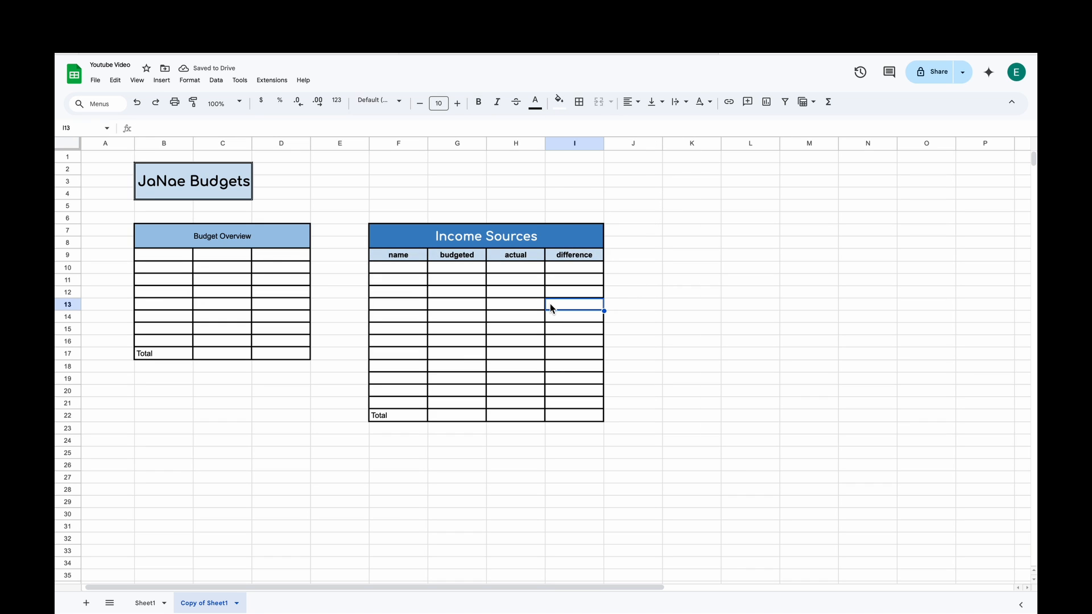
# - Enter the formula =SUM(G10:G21) in G22 to total the budgeted column
pyautogui.click(462, 418)
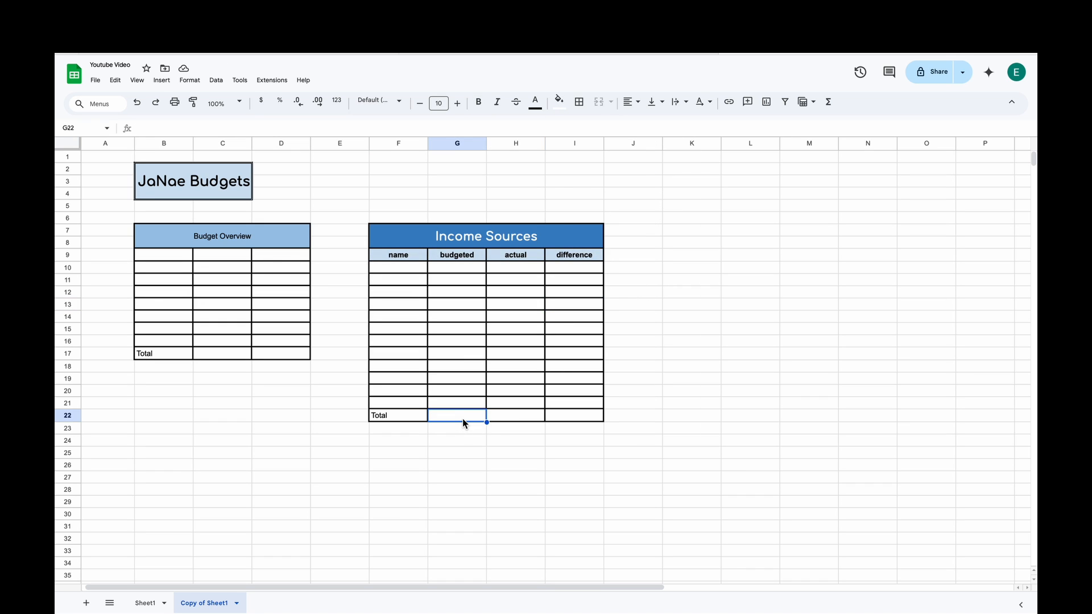
pyautogui.write('=')
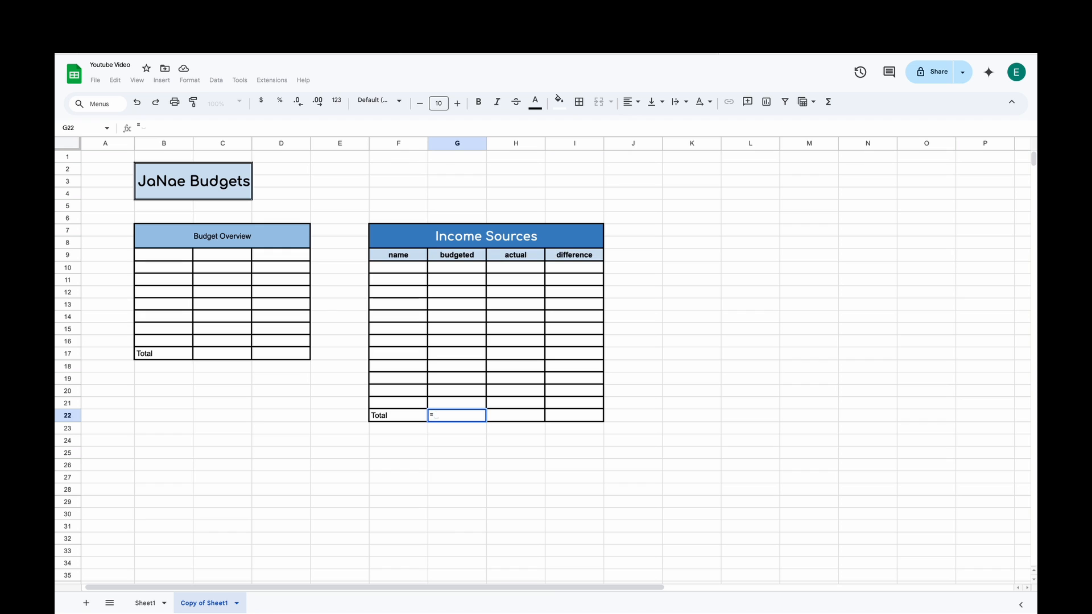
pyautogui.press('BackSpace')
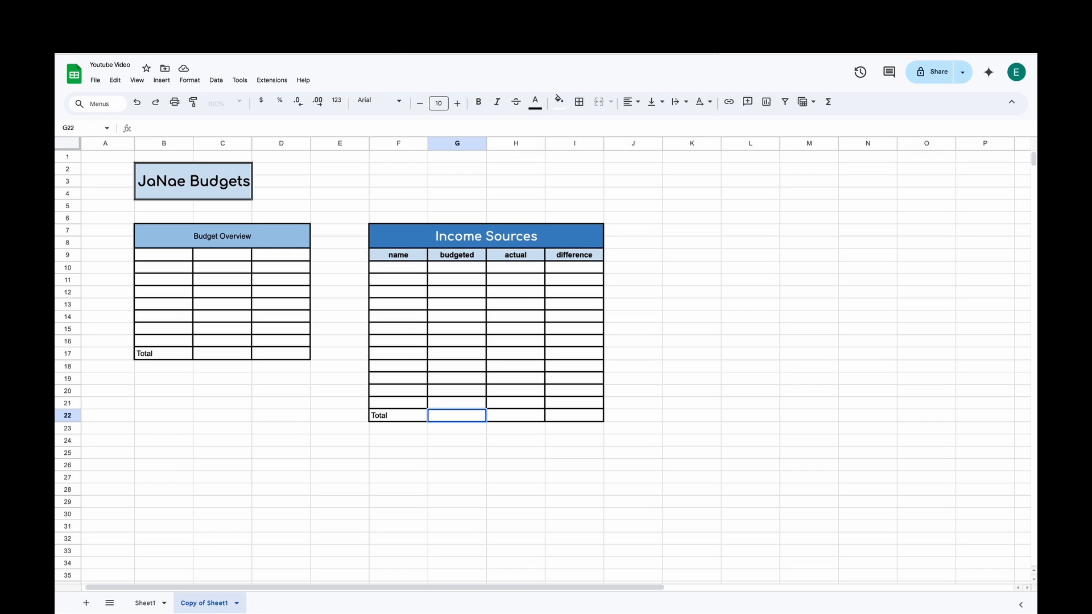
pyautogui.write('=sum')
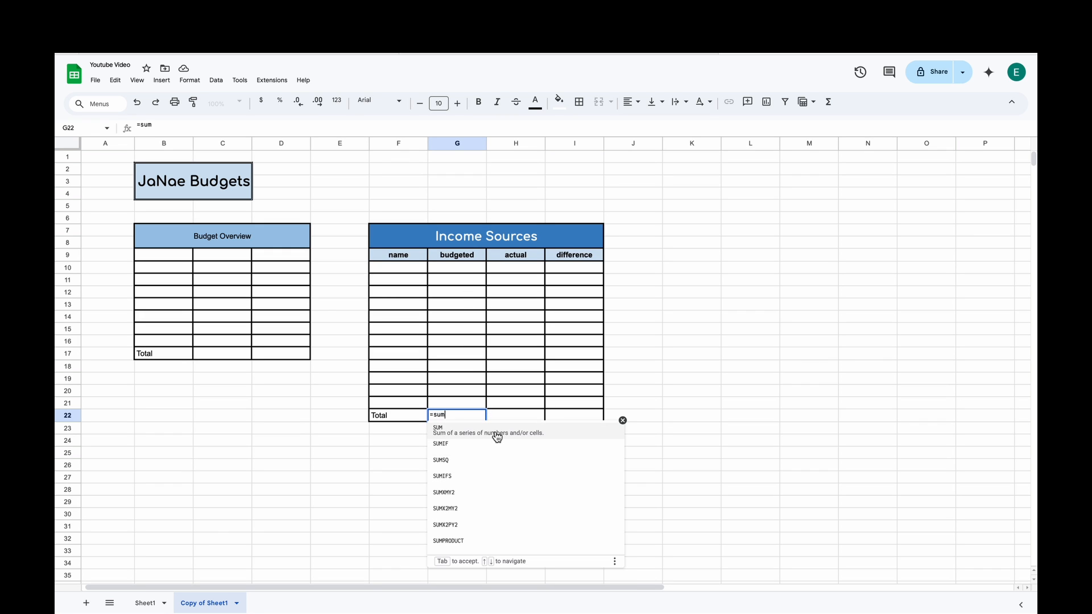
pyautogui.click(490, 431)
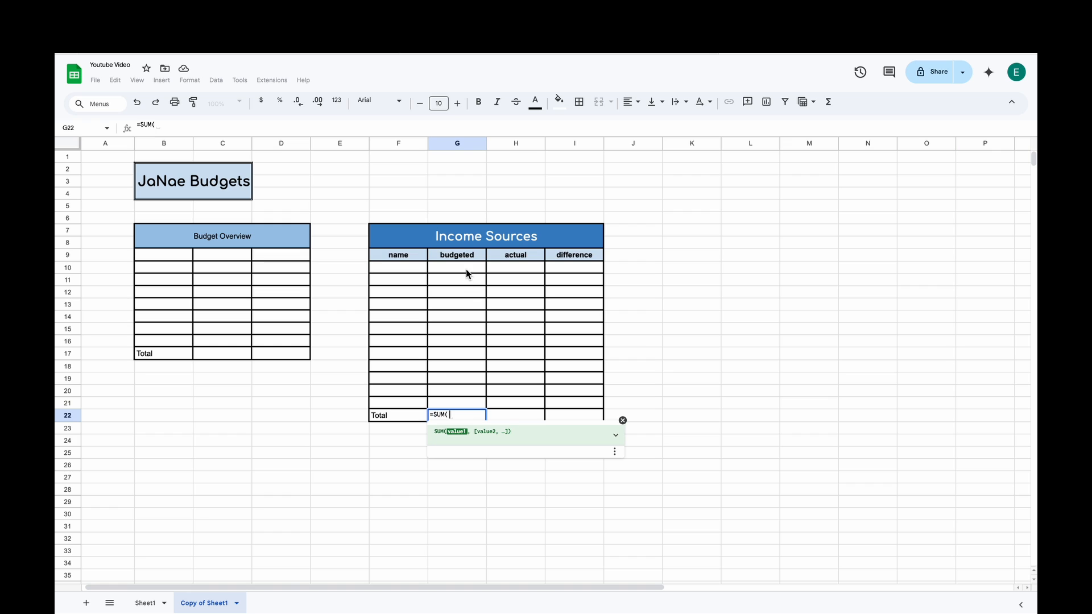
pyautogui.moveTo(466, 267); pyautogui.dragTo(460, 405)
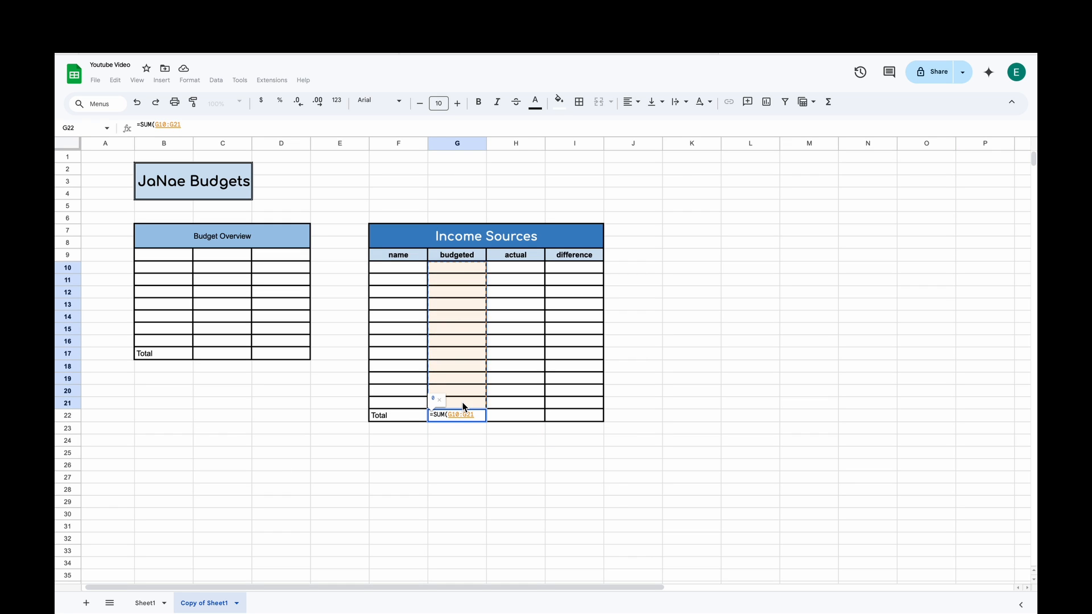
pyautogui.press('Return')
# - Test the budgeted total by entering 50 in G10 and 40 in G11, and clear both entries
pyautogui.click(467, 270)
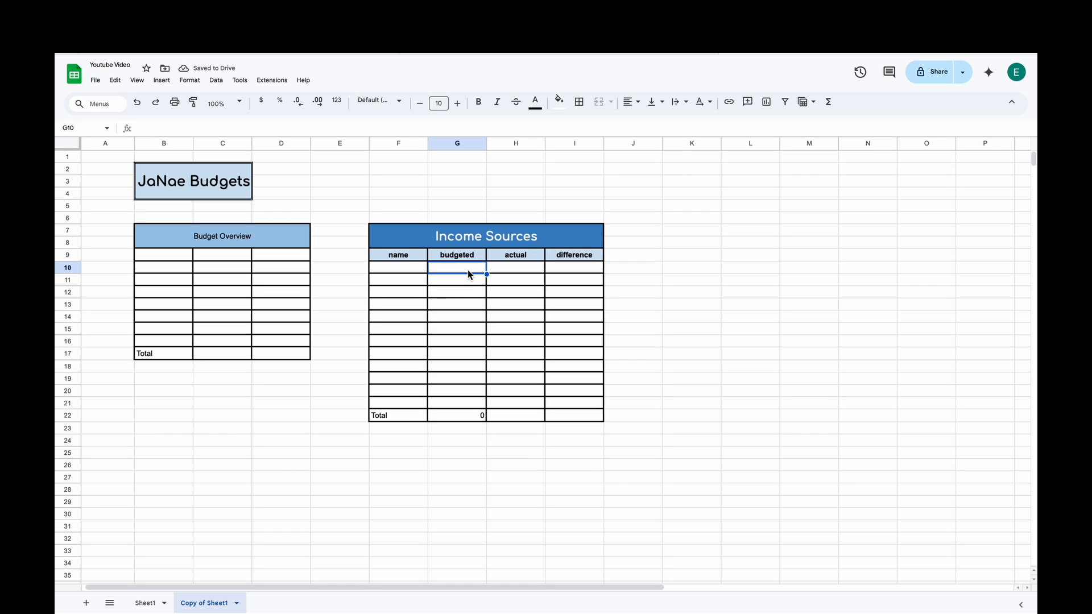
pyautogui.write('50')
pyautogui.press('Return')
pyautogui.write('40')
pyautogui.press('Return')
pyautogui.click(481, 418)
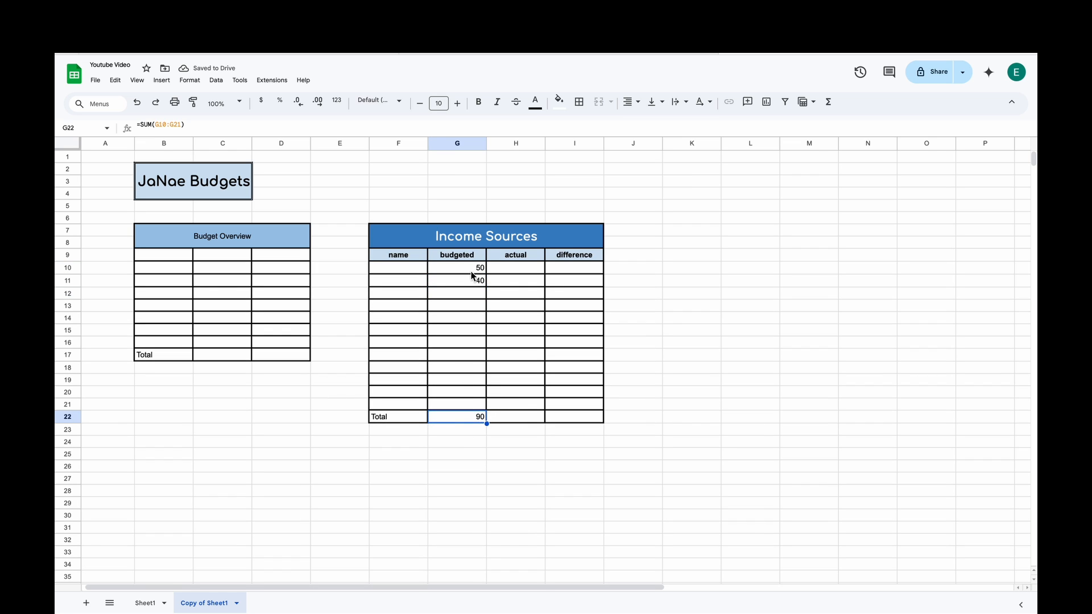
pyautogui.moveTo(466, 268); pyautogui.dragTo(468, 283)
pyautogui.press('Delete')
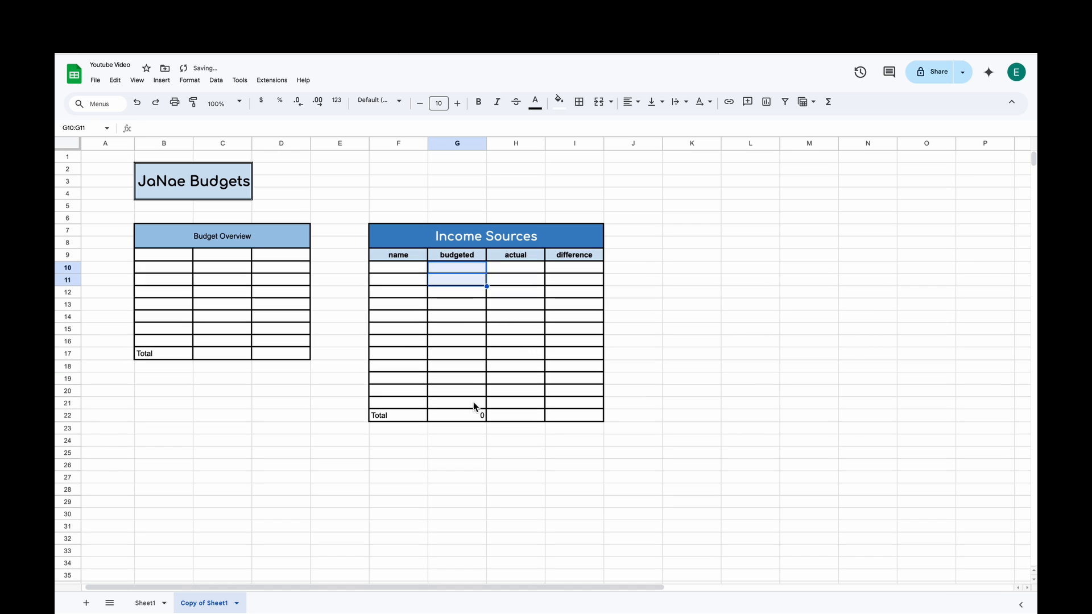
# - Fill the SUM formula from G22 across H22:I22 to total the actual and difference columns
pyautogui.click(476, 417)
pyautogui.moveTo(489, 426); pyautogui.dragTo(597, 421)
pyautogui.click(653, 387)
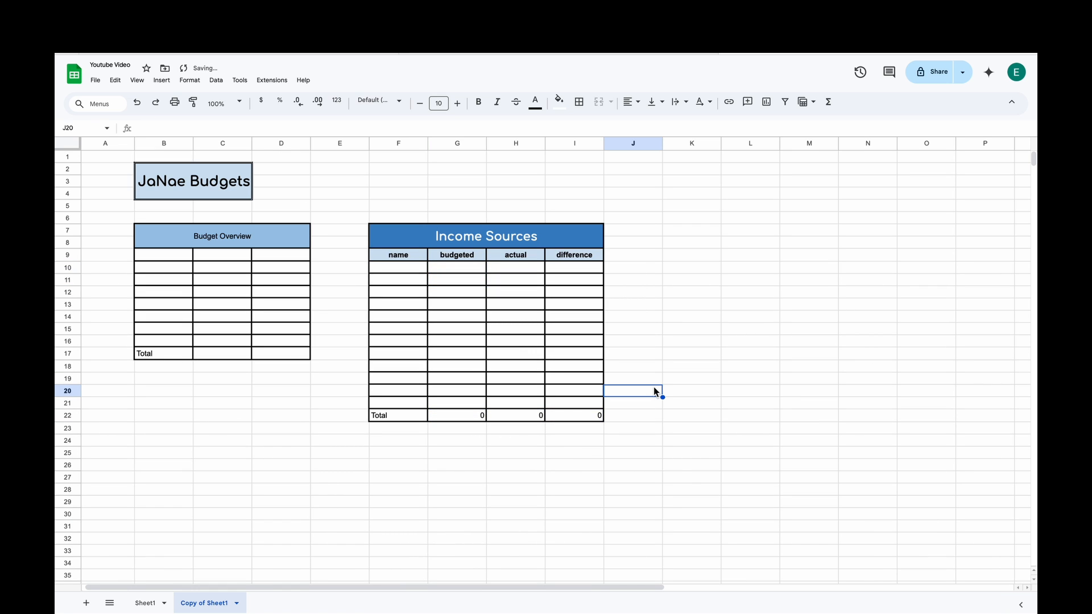
# - Test the copied totals by entering 60 in I10 and 50 in H11, and clear both entries
pyautogui.click(564, 268)
pyautogui.write('60')
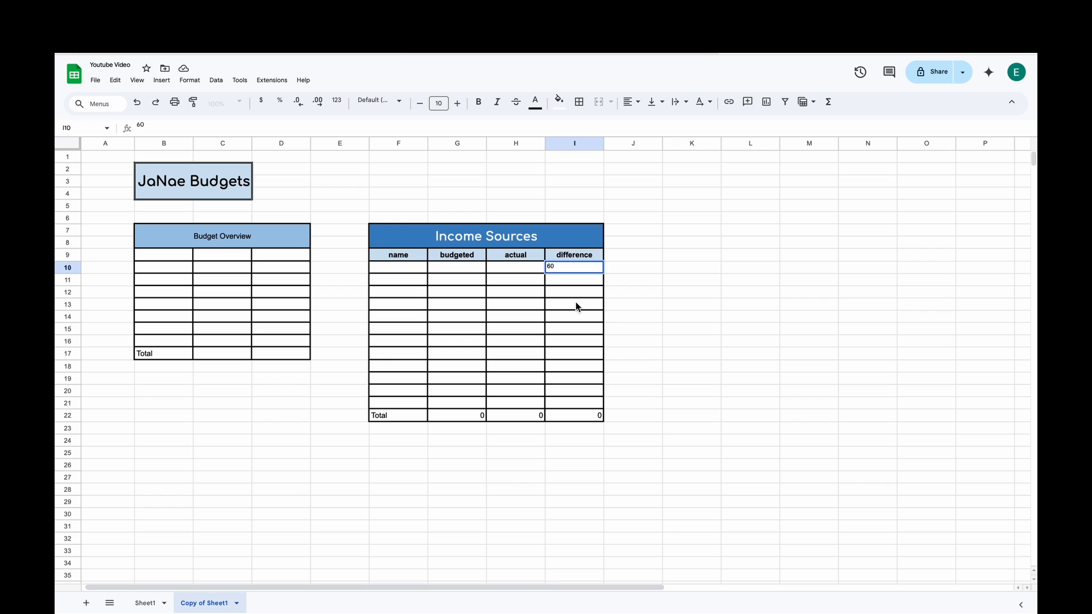
pyautogui.press('Return')
pyautogui.click(520, 280)
pyautogui.write('50')
pyautogui.click(528, 378)
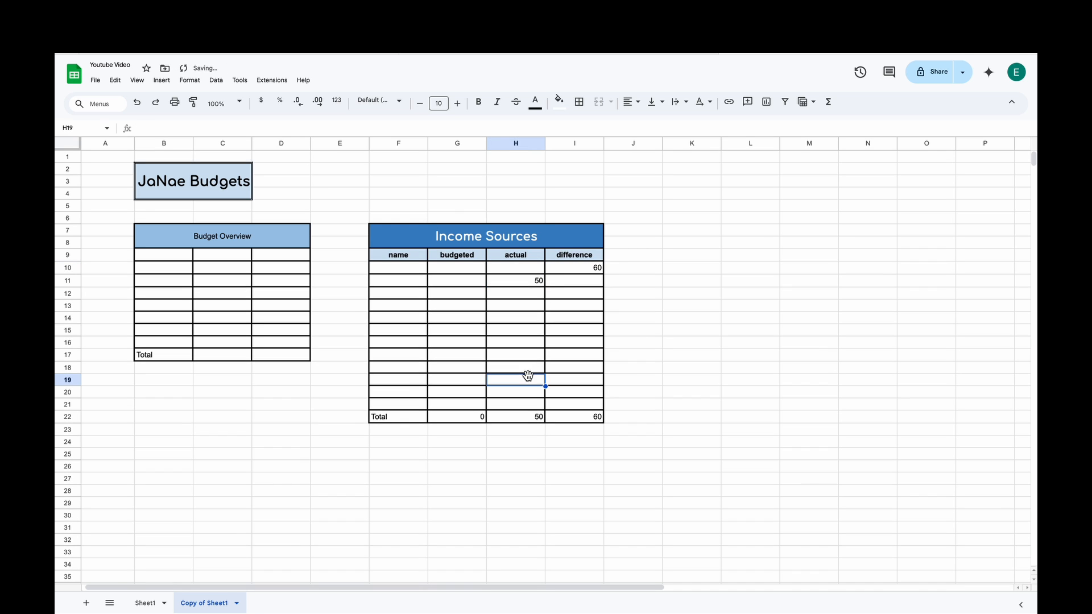
pyautogui.click(537, 281)
pyautogui.press('Delete')
pyautogui.click(574, 270)
pyautogui.press('Delete')
# - Apply currency formatting to G10:I22 in the Income Sources table
pyautogui.moveTo(452, 269); pyautogui.dragTo(557, 415)
pyautogui.click(262, 105)
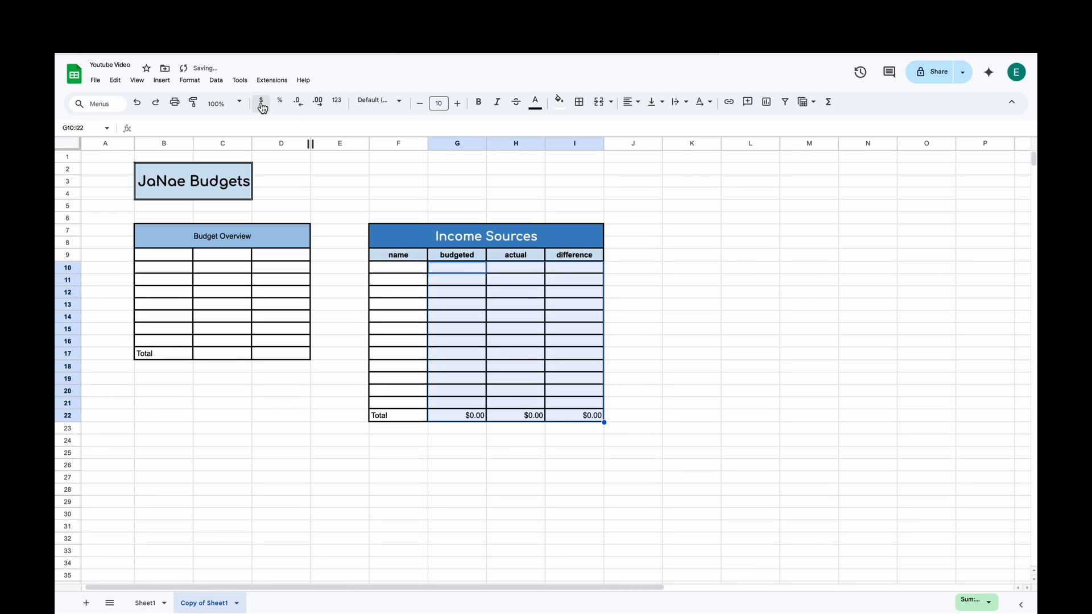
pyautogui.click(630, 296)
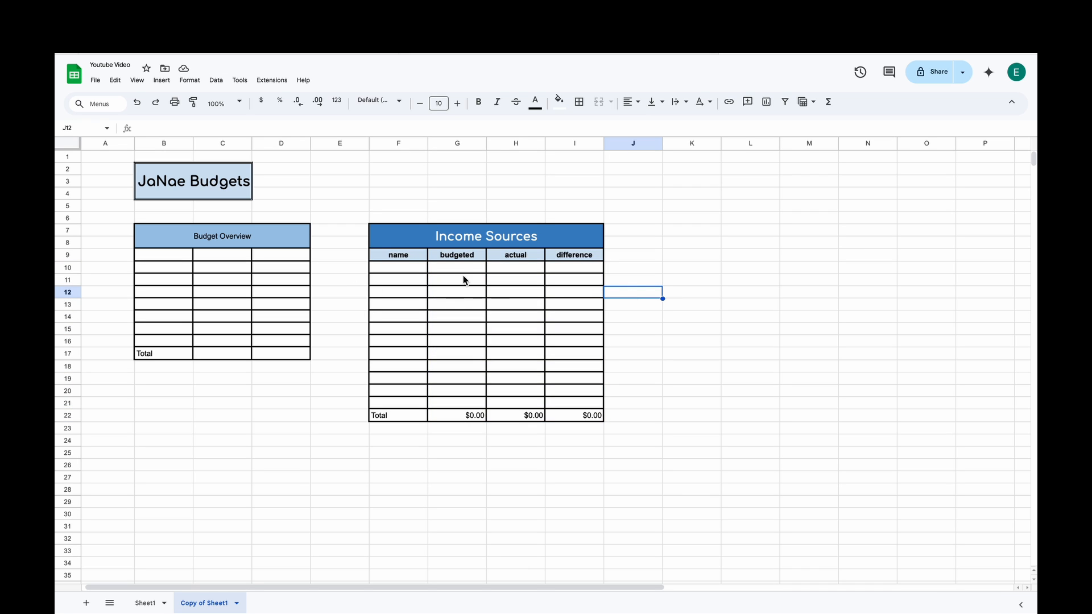
# - Enter "Income" in B9 as the first row label of the Budget Overview table
pyautogui.click(164, 254)
pyautogui.write('Income')
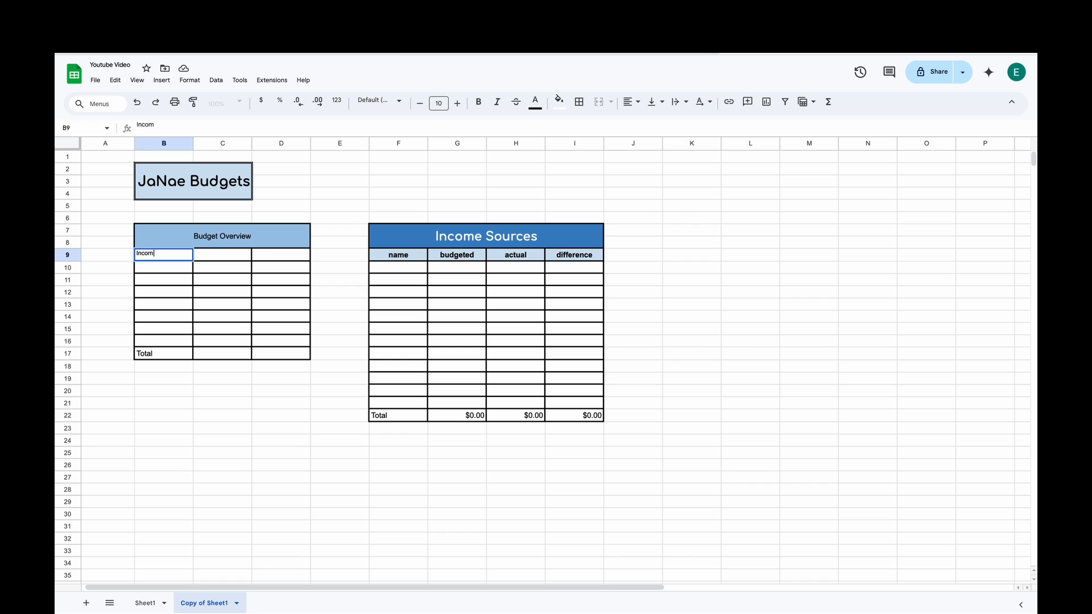
pyautogui.click(226, 255)
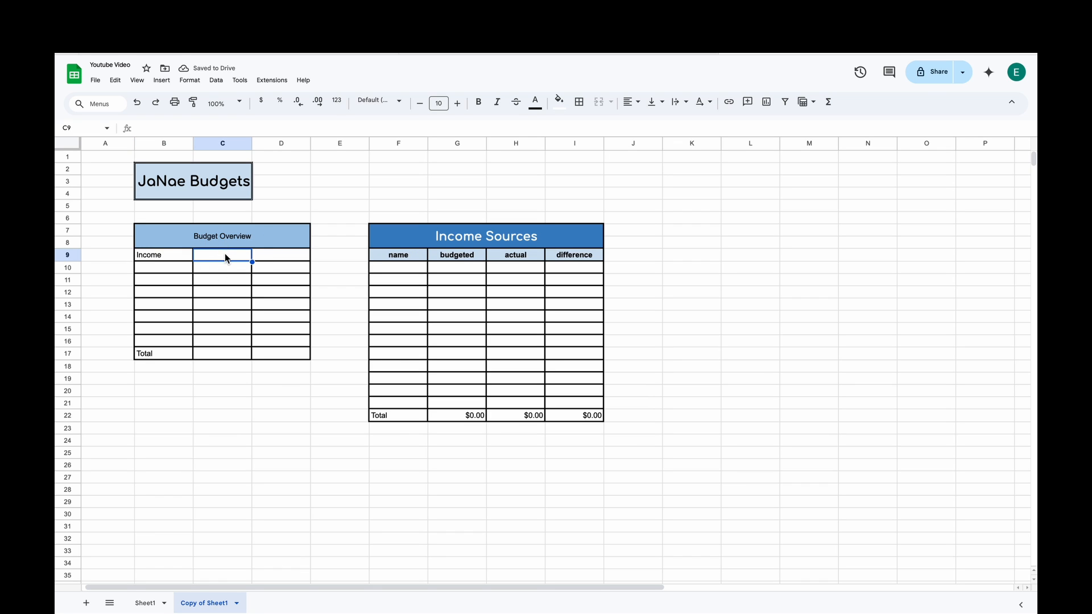
# - Replace the Budget Overview header row B9:D9 with the labels Name, budgeted and Difference
pyautogui.click(165, 256)
pyautogui.press('Delete')
pyautogui.write('Name')
pyautogui.click(230, 254)
pyautogui.write('budgeted')
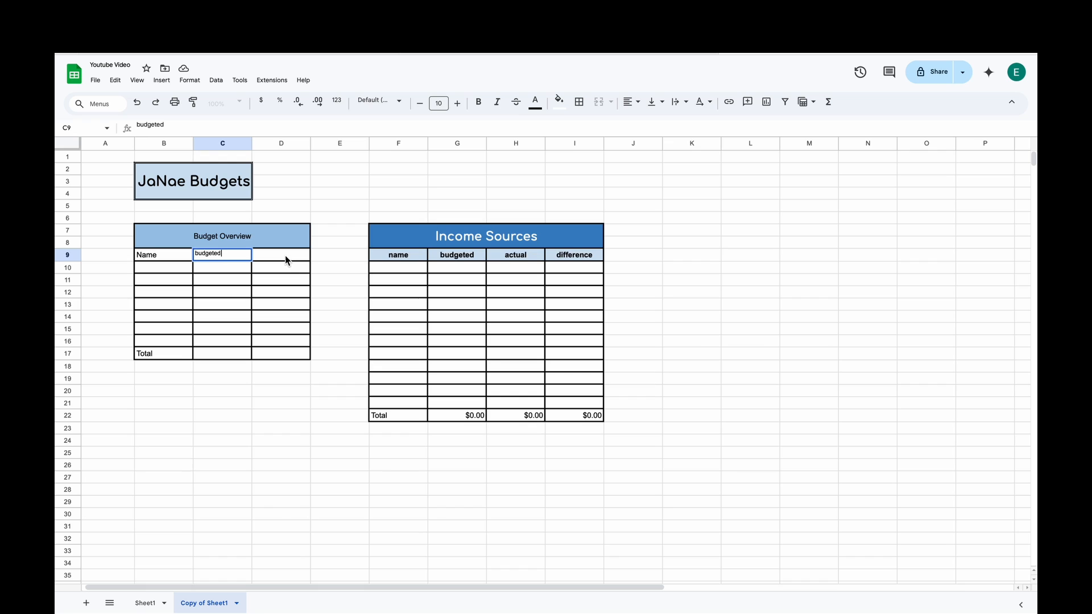
pyautogui.click(285, 255)
pyautogui.write('Di')
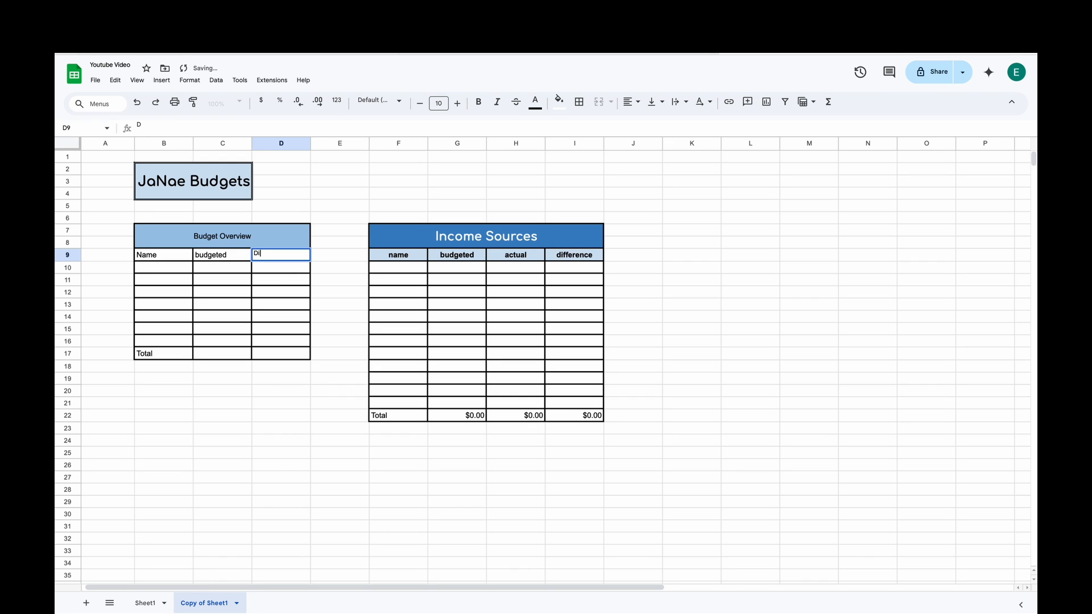
pyautogui.write('fference')
# - Change the C9 header to "Actual" and enter "Income" in B10 as the first row label
pyautogui.click(234, 257)
pyautogui.press('Delete')
pyautogui.write('Ac')
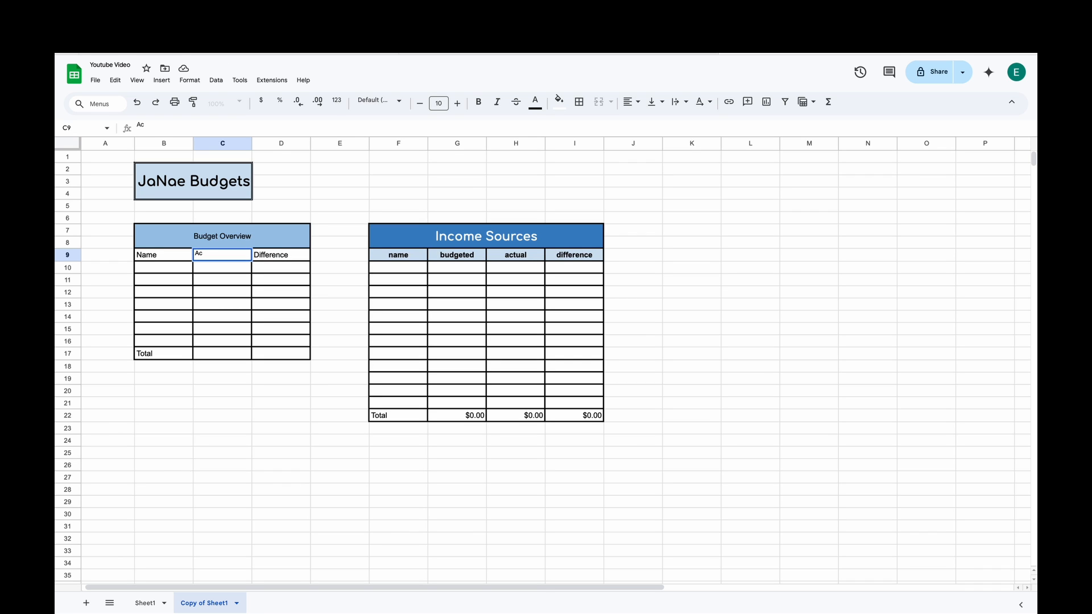
pyautogui.write('tual')
pyautogui.doubleClick(162, 269)
pyautogui.write('Income')
# - Fill the Budget Overview header cells B9:D9 with light blue
pyautogui.moveTo(162, 255); pyautogui.dragTo(284, 255)
pyautogui.click(557, 103)
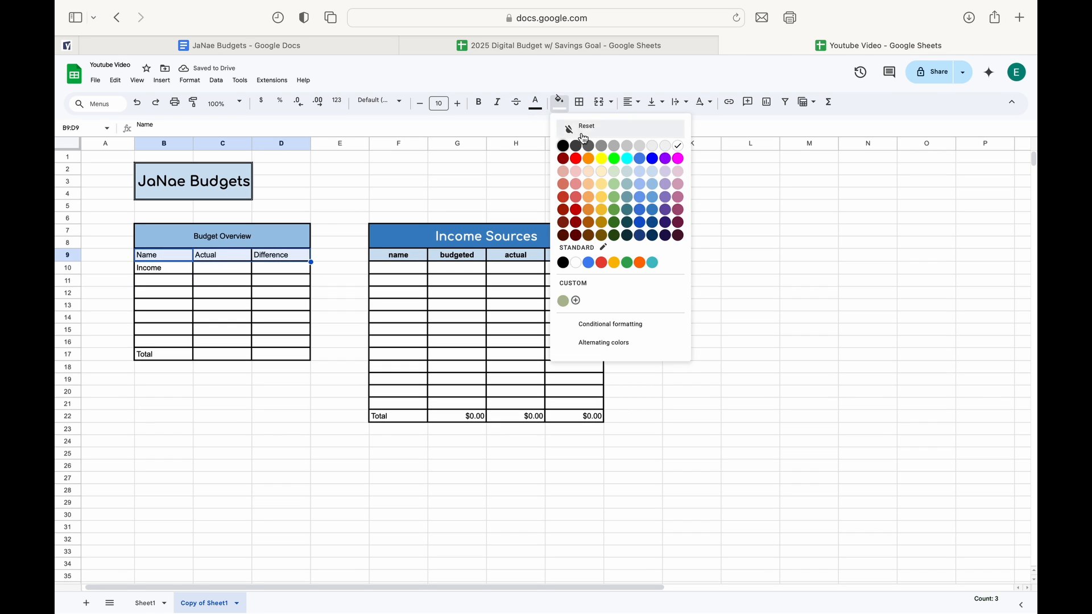
pyautogui.click(648, 178)
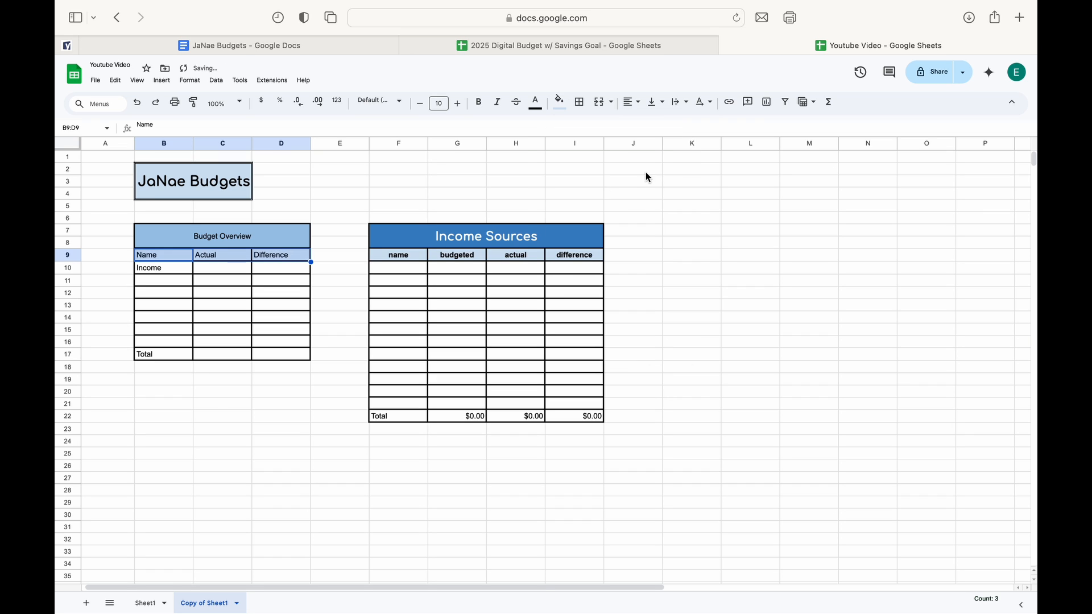
pyautogui.click(282, 293)
# - Link C10 in the Income row to the Income Sources actual total with =H22
pyautogui.click(233, 273)
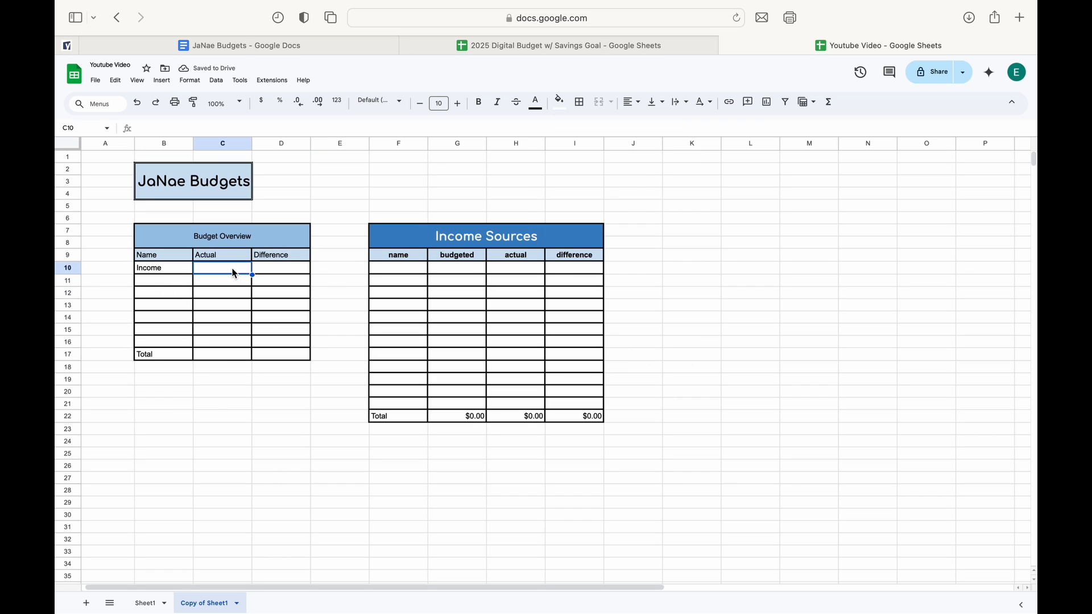
pyautogui.write('=')
pyautogui.click(528, 418)
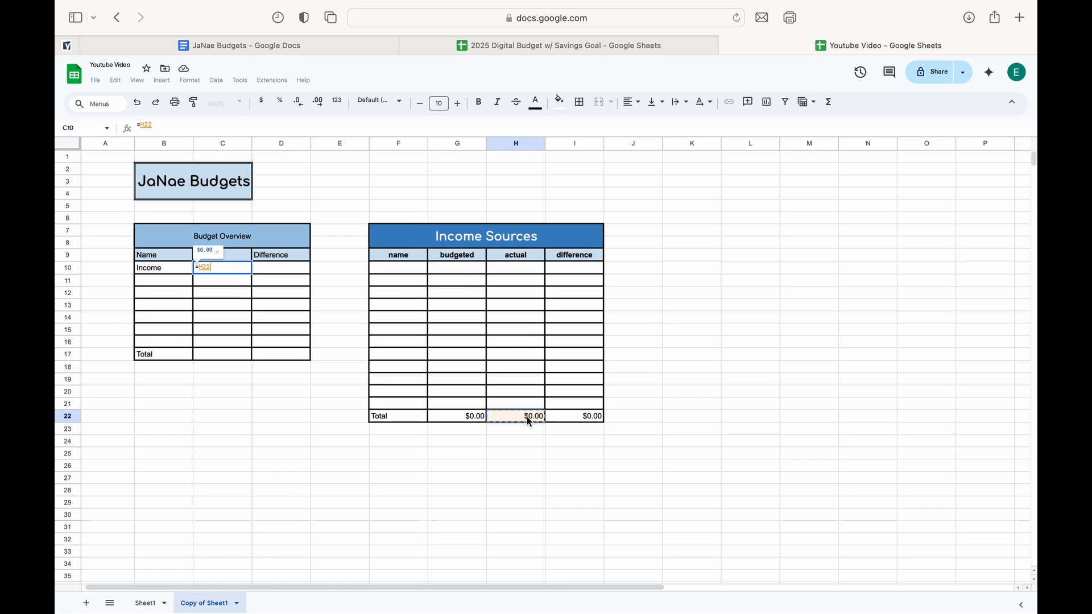
pyautogui.press('Return')
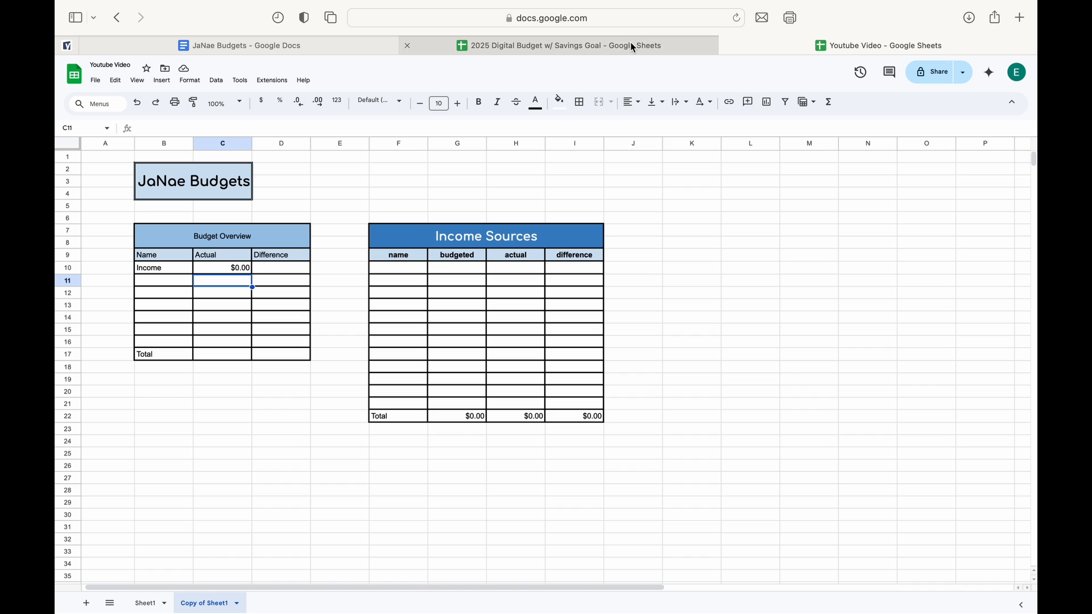
# - Change the Budget Overview headers to "Budgeted" in C9 and "Actual" in D9
pyautogui.click(224, 257)
pyautogui.write('Budgeted')
pyautogui.press('Tab')
pyautogui.write('Actual')
pyautogui.click(284, 303)
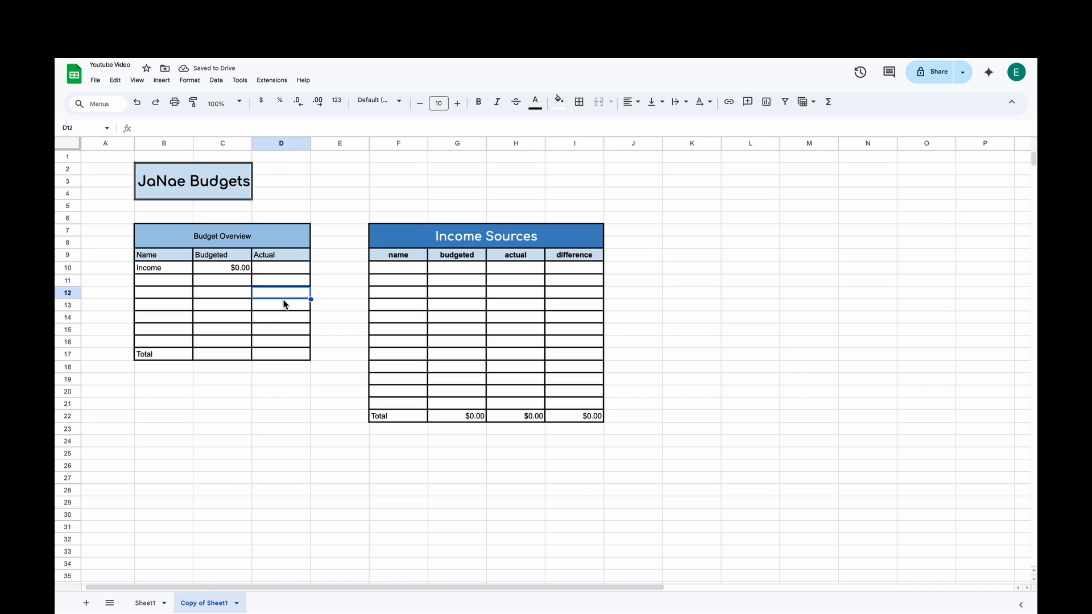
# - Clear the formula from C10 and link D10 to the Income Sources actual total in H22
pyautogui.doubleClick(241, 266)
pyautogui.press('BackSpace')
pyautogui.press('BackSpace')
pyautogui.press('BackSpace')
pyautogui.press('BackSpace')
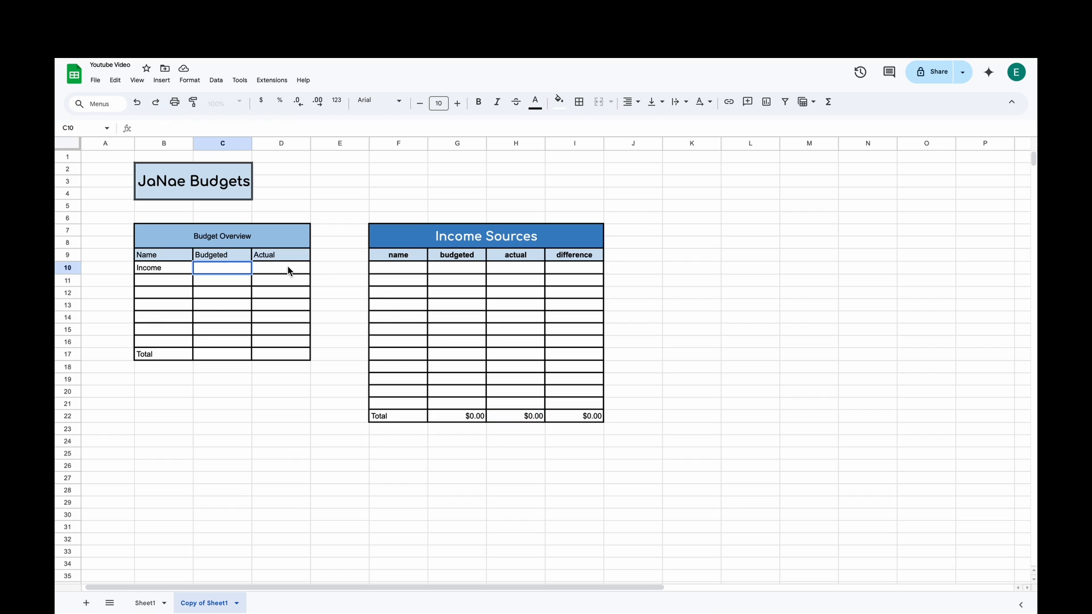
pyautogui.click(290, 271)
pyautogui.write('=')
pyautogui.click(529, 417)
pyautogui.press('Return')
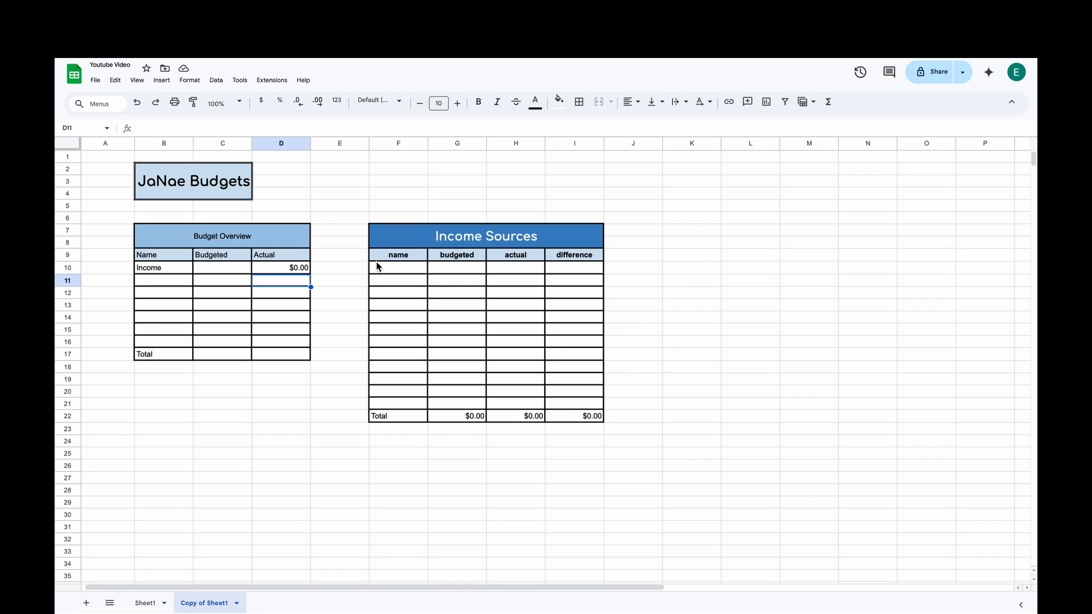
# - Copy the Income Sources table F7:I22 and paste it with its upper-left corner at K12
pyautogui.click(380, 234)
pyautogui.moveTo(380, 233); pyautogui.dragTo(555, 419)
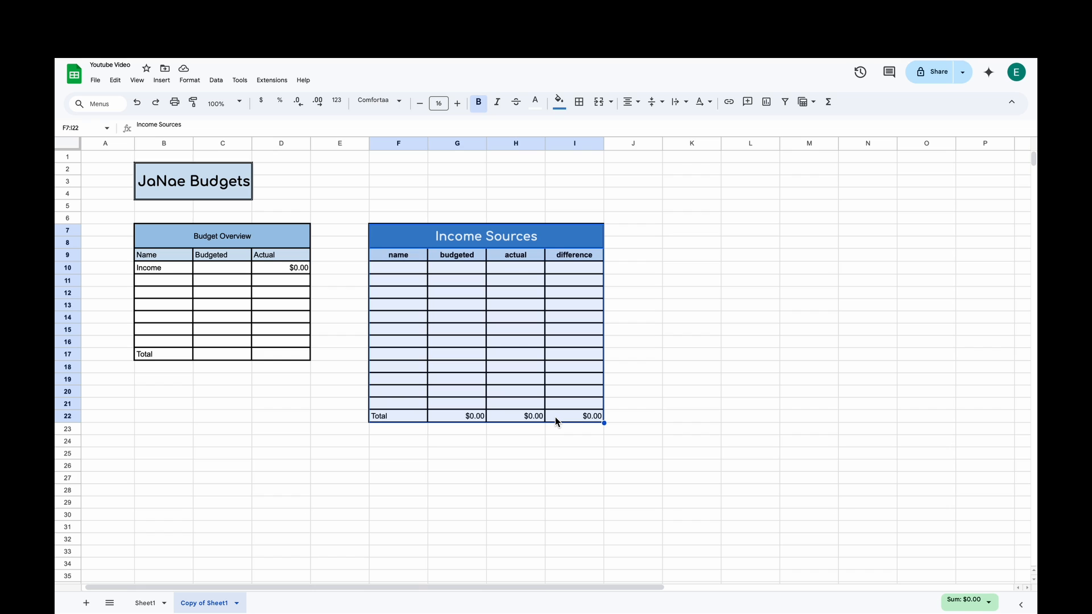
pyautogui.click(677, 293)
pyautogui.hotkey('ctrl', 'v')
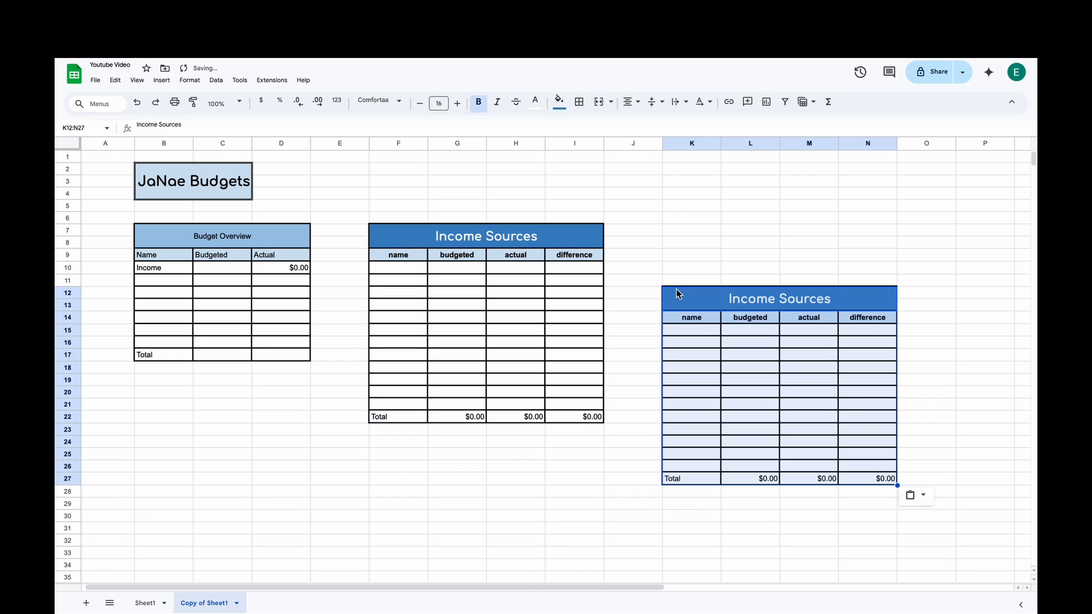
pyautogui.click(981, 371)
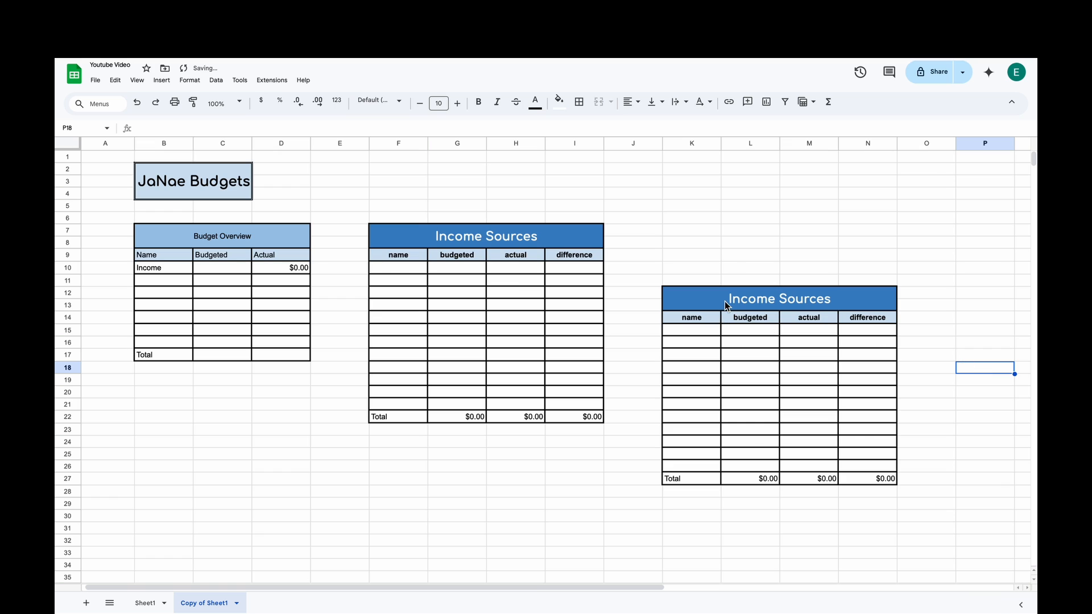
# - Retitle the pasted table at K12 as "Expenses"
pyautogui.click(780, 305)
pyautogui.doubleClick(771, 301)
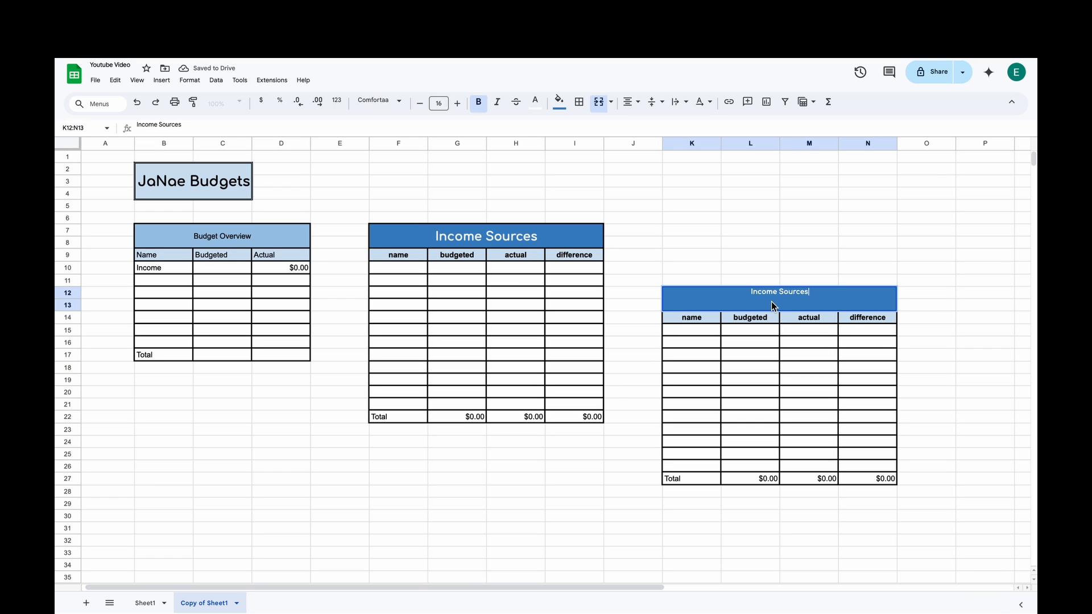
pyautogui.press('BackSpace')
pyautogui.press('BackSpace')
pyautogui.press('BackSpace')
pyautogui.press('BackSpace')
pyautogui.press('BackSpace')
pyautogui.press('Delete')
pyautogui.press('Delete')
pyautogui.press('Delete')
pyautogui.press('Delete')
pyautogui.press('Delete')
pyautogui.press('Delete')
pyautogui.press('Delete')
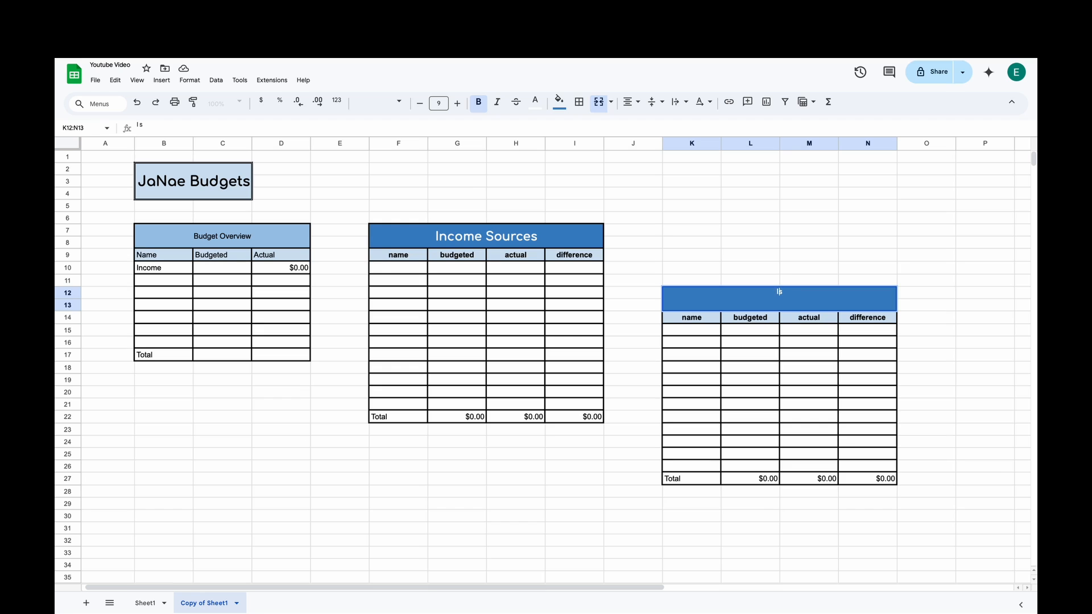
pyautogui.write('Expenses')
pyautogui.click(836, 385)
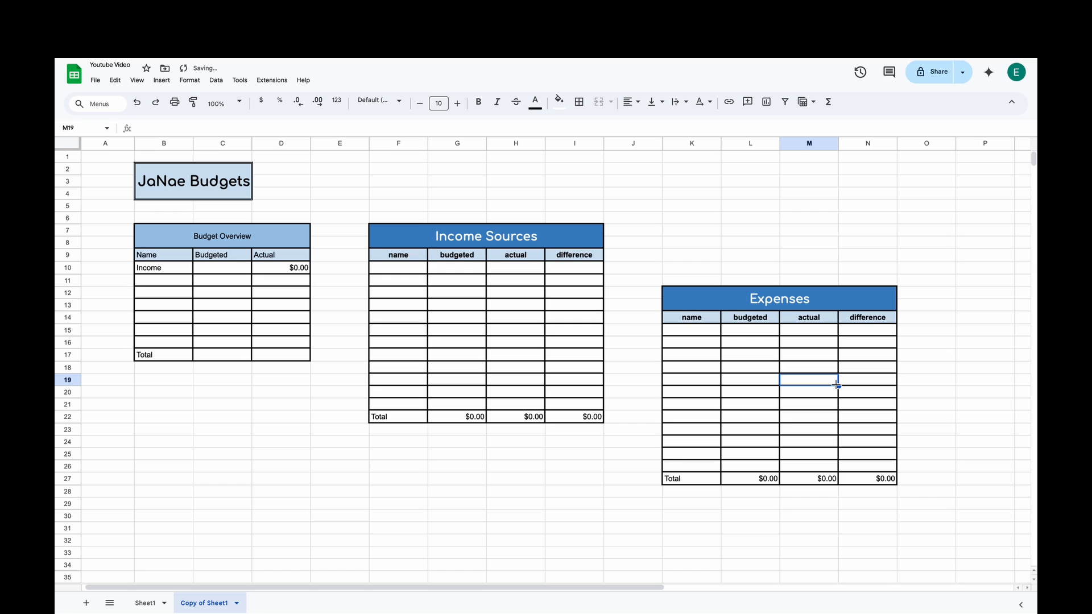
# - Try a purple fill on the Expenses title, and set its fill to green instead
pyautogui.click(827, 295)
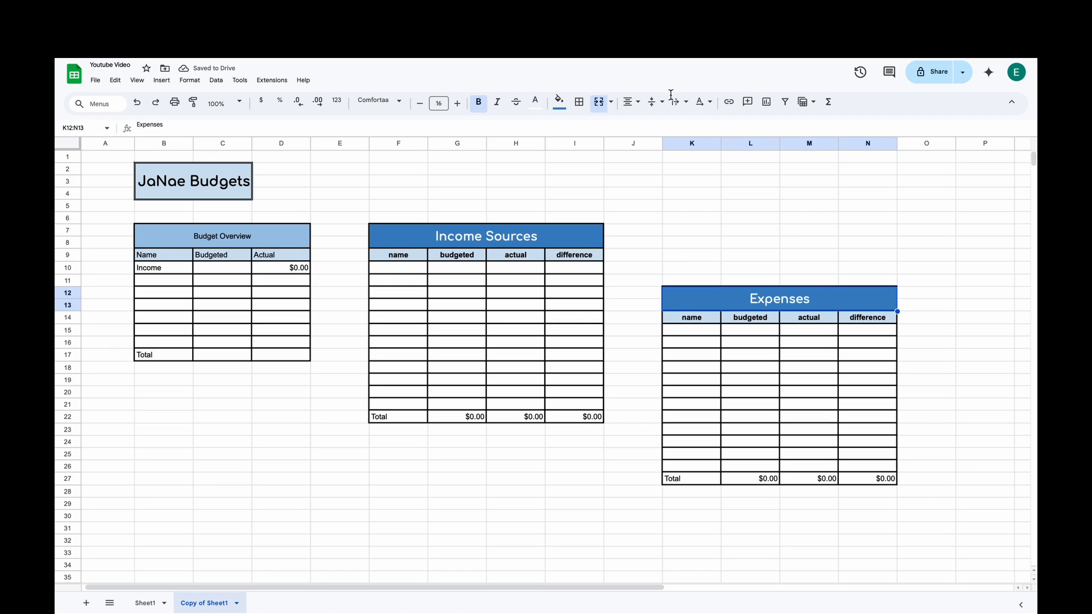
pyautogui.click(562, 102)
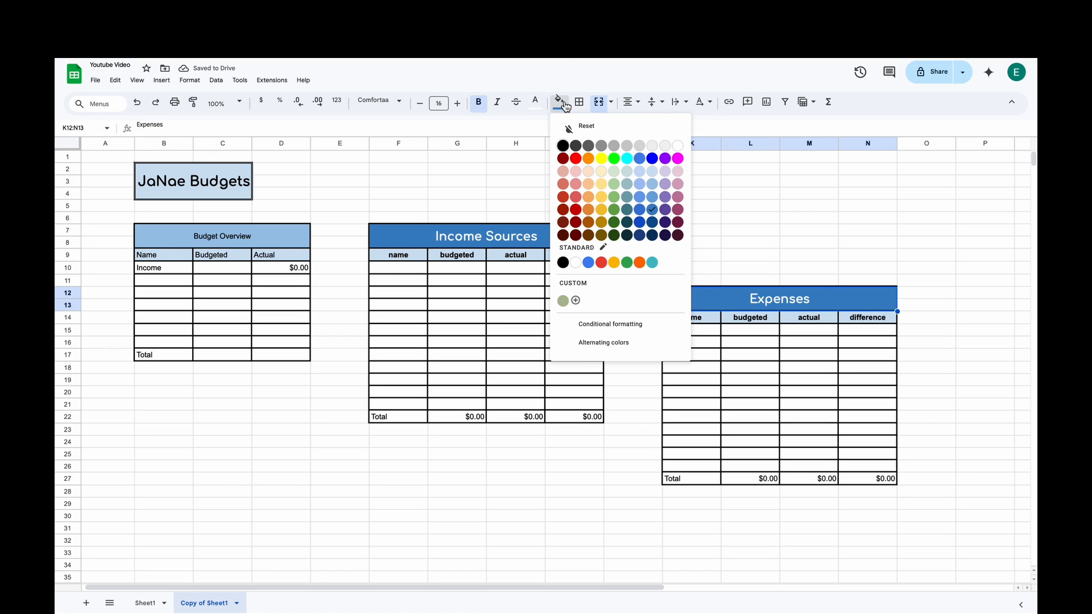
pyautogui.click(665, 211)
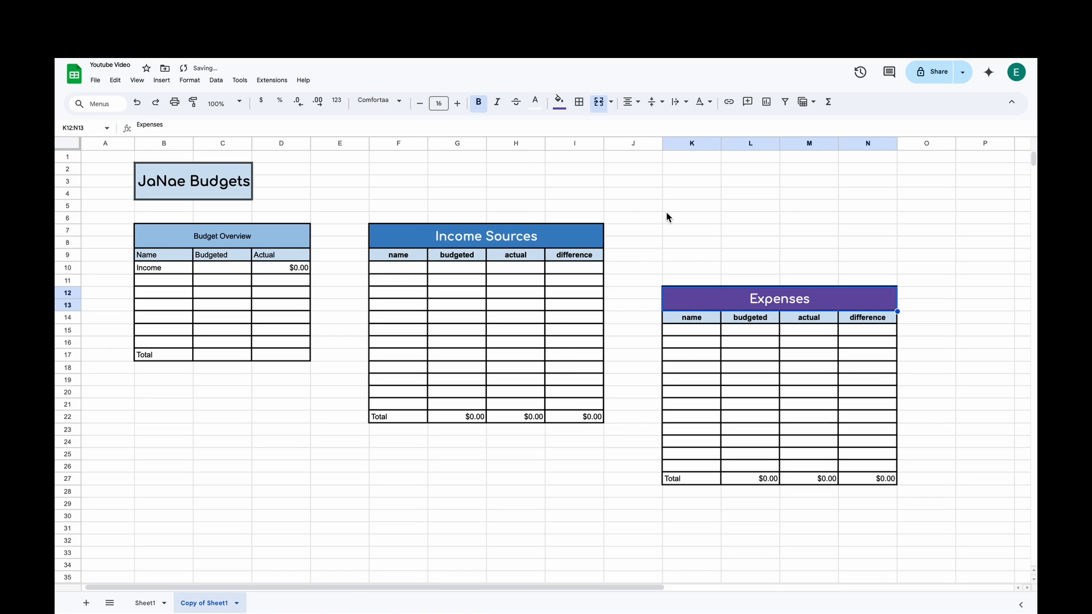
pyautogui.click(559, 103)
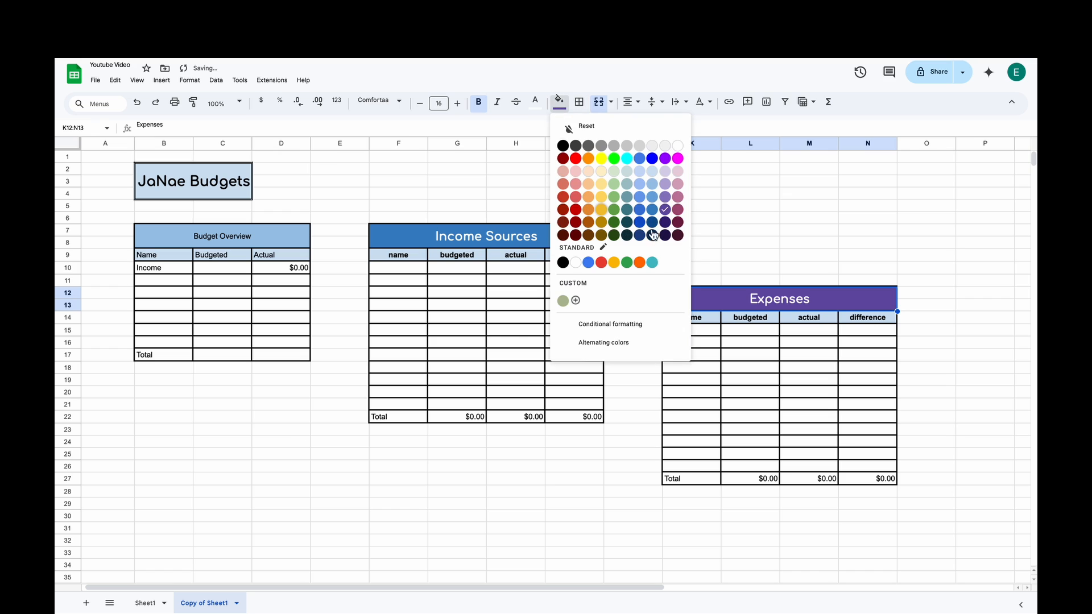
pyautogui.click(617, 211)
pyautogui.click(844, 263)
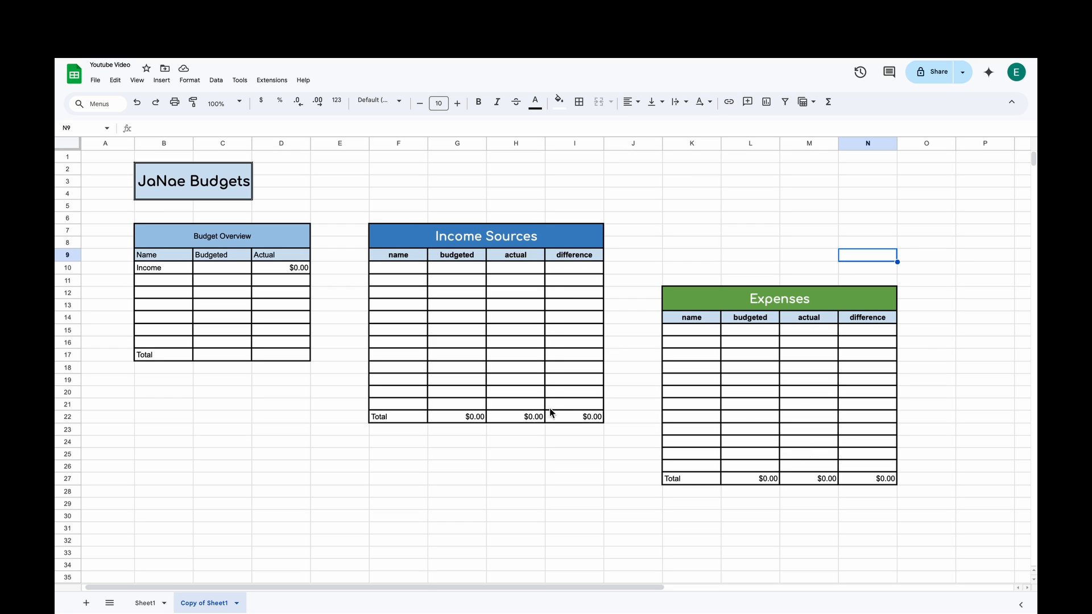
# - Enter "Expenses" in B11 as the second row label of the Budget Overview table
pyautogui.click(155, 282)
pyautogui.write('Expense')
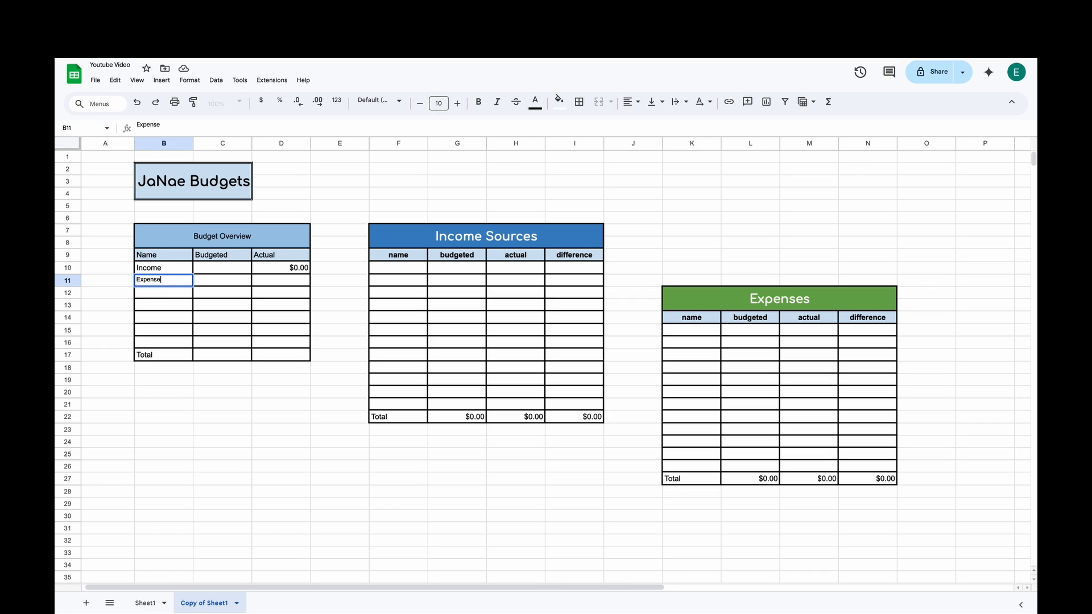
pyautogui.write('s')
pyautogui.click(264, 333)
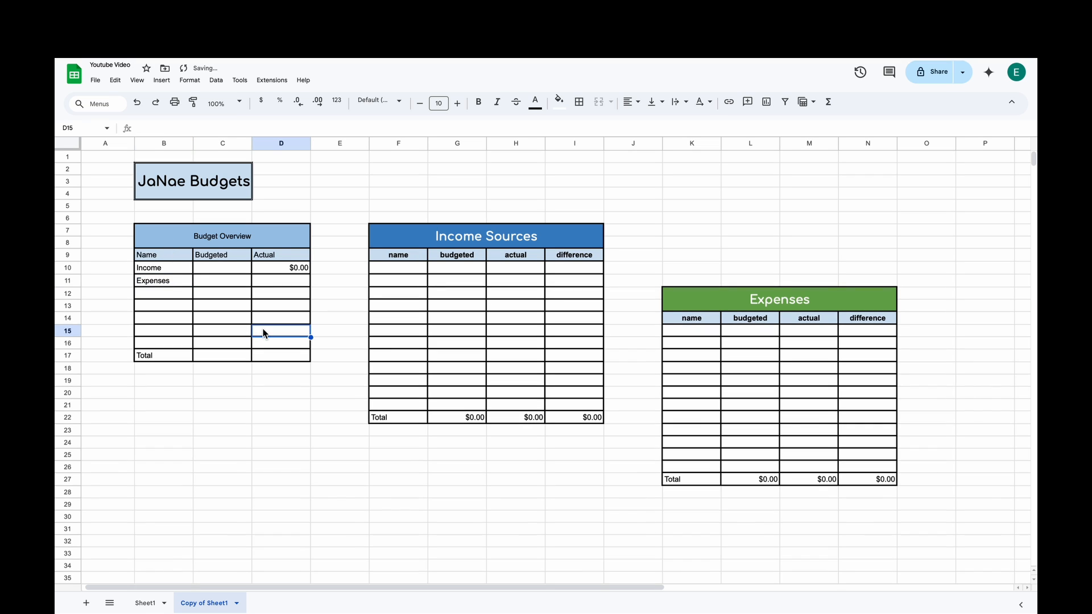
# - Link D11 in the Expenses row to the Expenses table's actual total in M27
pyautogui.click(279, 281)
pyautogui.write('=')
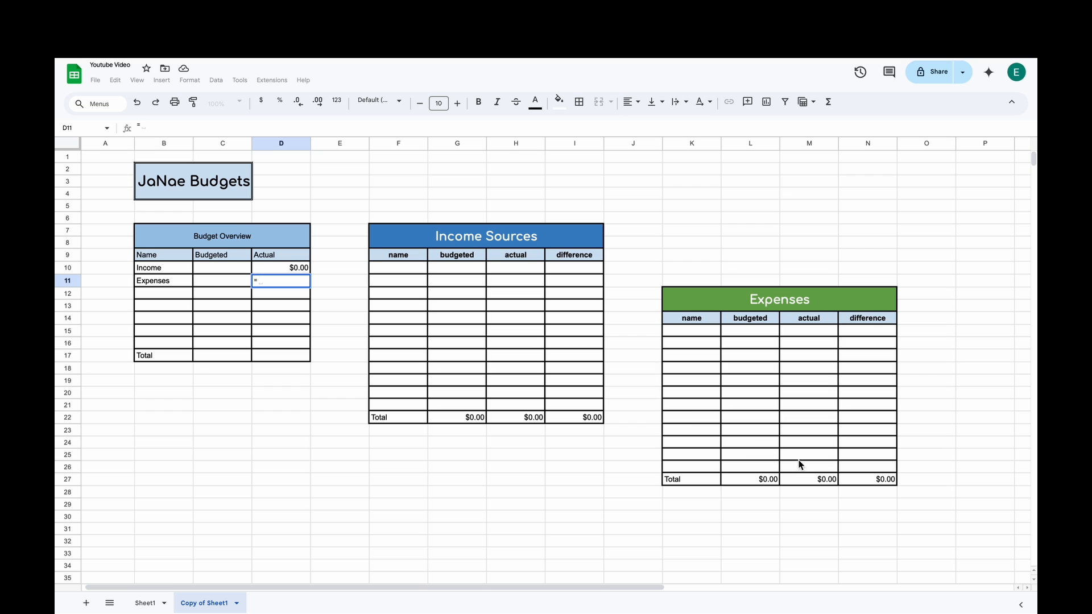
pyautogui.click(828, 485)
pyautogui.press('Return')
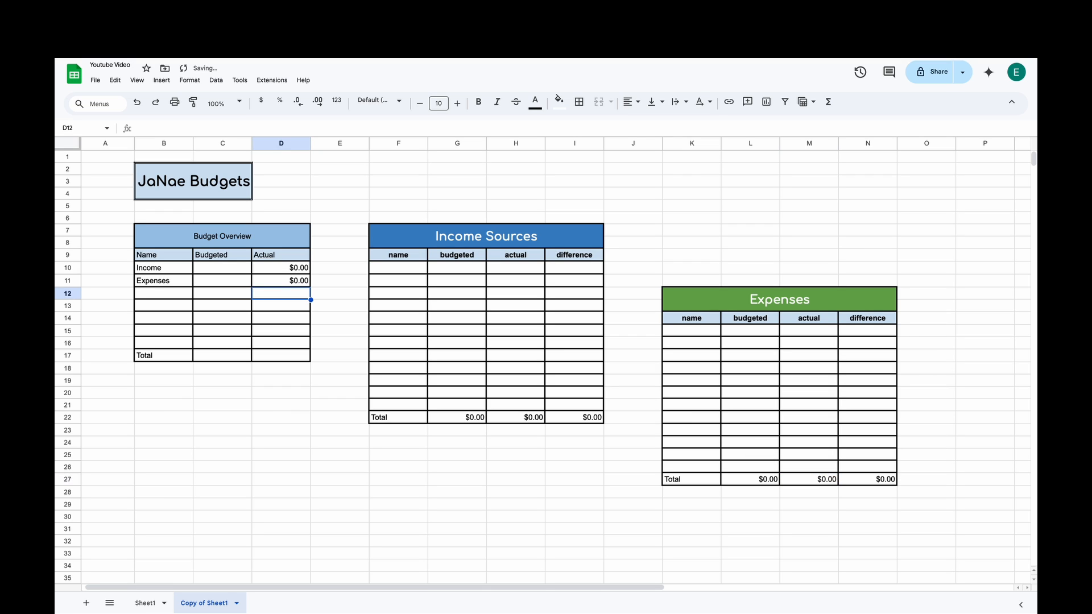
# - Test the linked expenses total by entering 5 in M15 of the Expenses table
pyautogui.click(811, 334)
pyautogui.write('5')
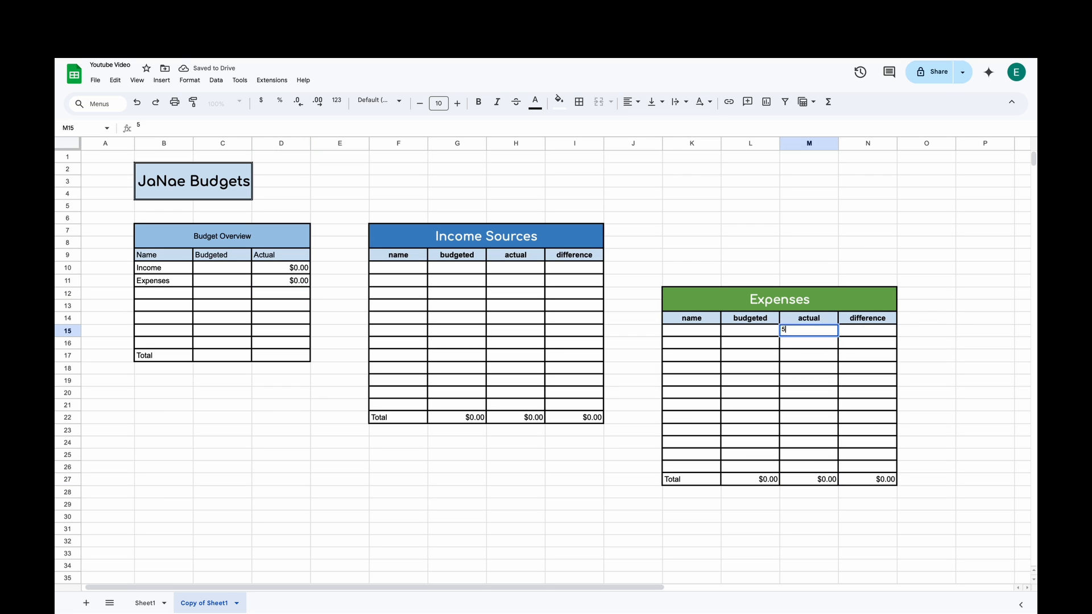
pyautogui.click(796, 383)
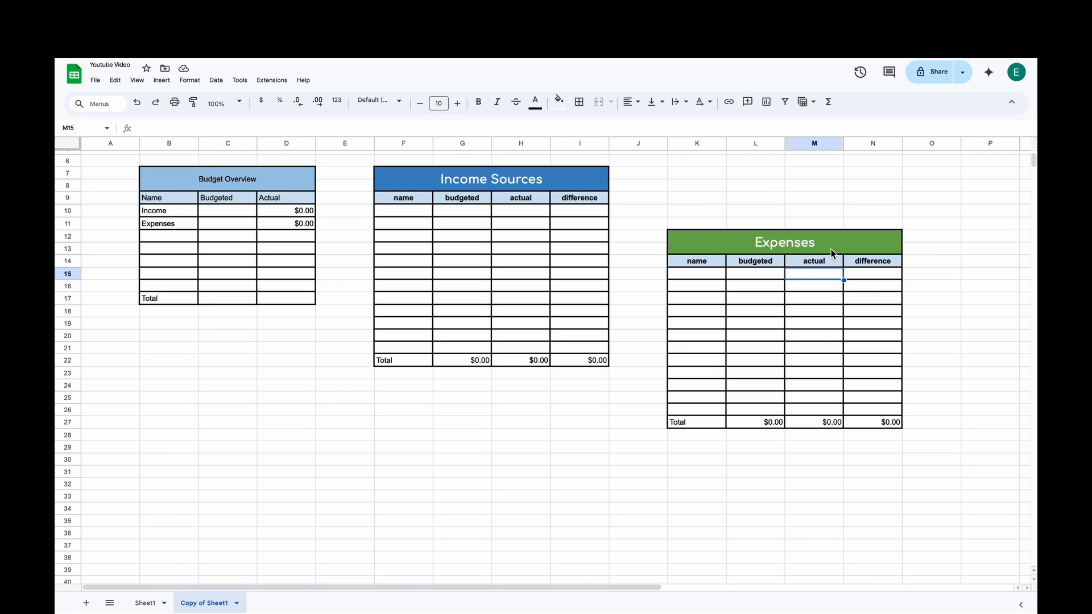
# - Extend the Expenses table title to "Expenses- Fixed"
pyautogui.click(823, 247)
pyautogui.doubleClick(823, 247)
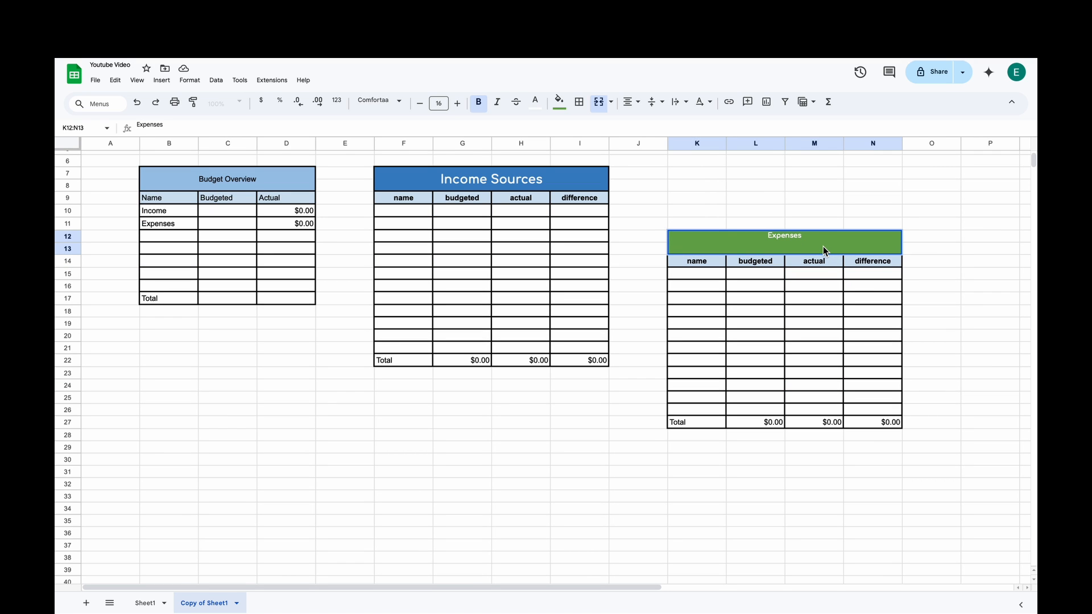
pyautogui.write('0')
pyautogui.press('BackSpace')
pyautogui.write('- Fixed')
pyautogui.click(912, 296)
# - Copy the Expenses- Fixed table K12:N27 and paste it with its upper-left corner at D31
pyautogui.moveTo(687, 237); pyautogui.dragTo(832, 422)
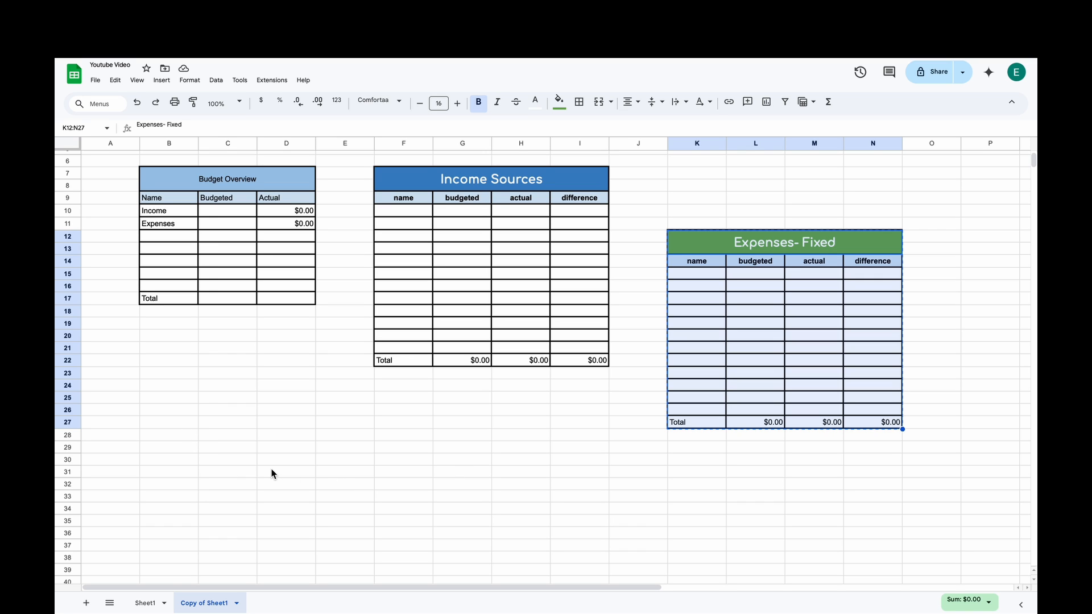
pyautogui.click(288, 473)
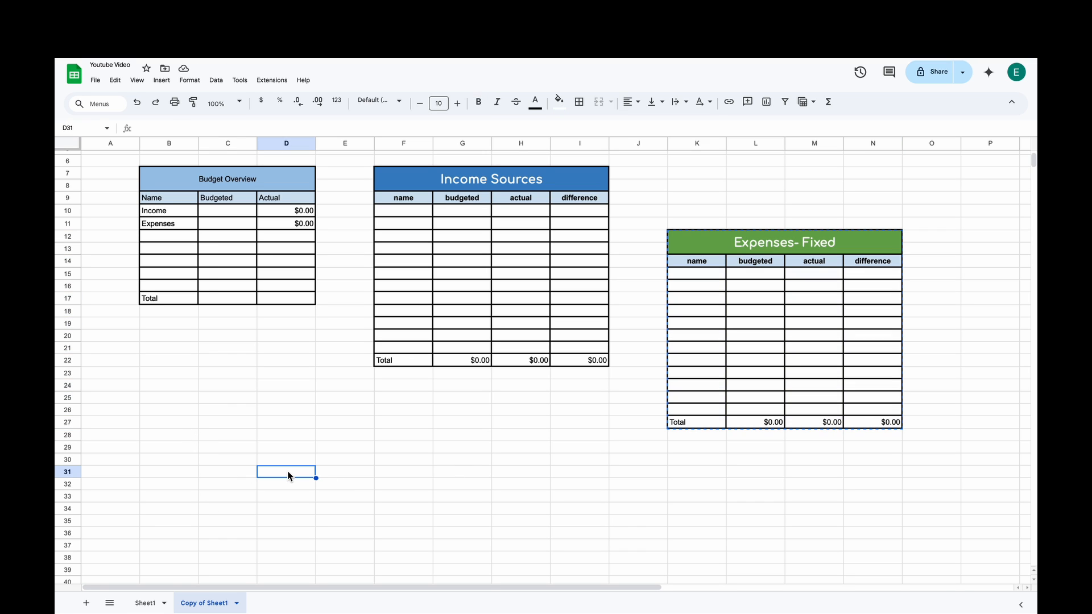
pyautogui.hotkey('ctrl', 'v')
pyautogui.click(489, 452)
pyautogui.scroll(-3, 455, 427)
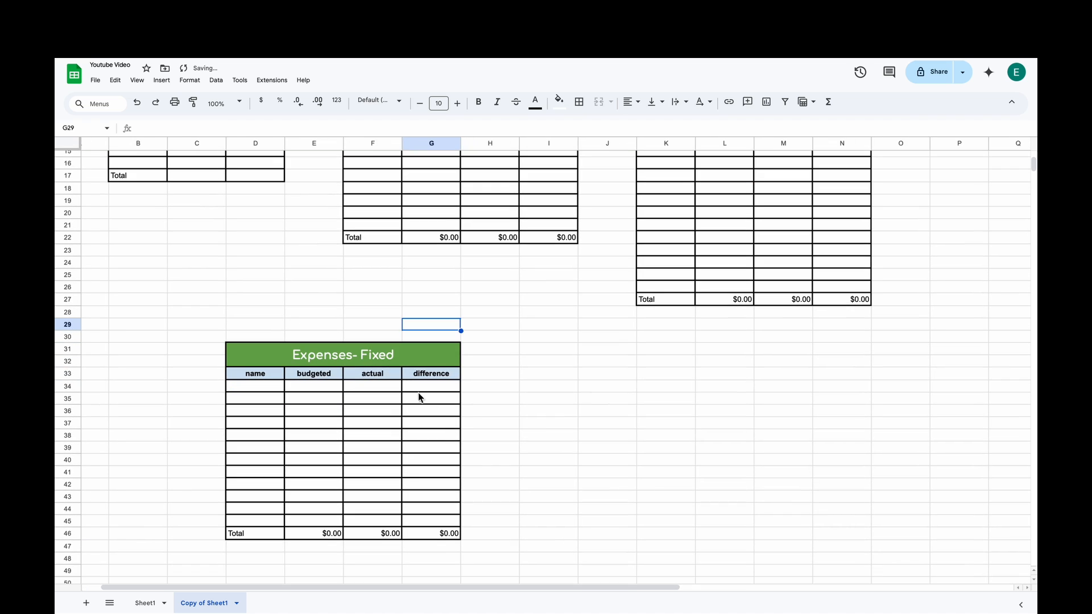
# - Retitle the pasted table at D31 as "Expenses- Variable"
pyautogui.doubleClick(400, 357)
pyautogui.press('BackSpace')
pyautogui.press('BackSpace')
pyautogui.press('BackSpace')
pyautogui.press('BackSpace')
pyautogui.press('BackSpace')
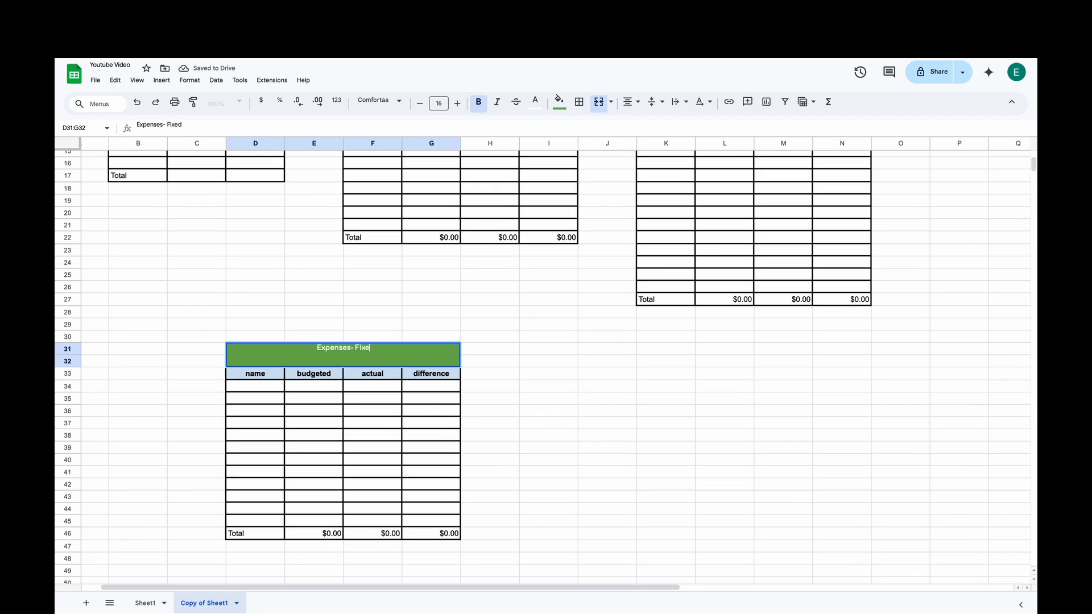
pyautogui.write('Variable')
pyautogui.click(539, 402)
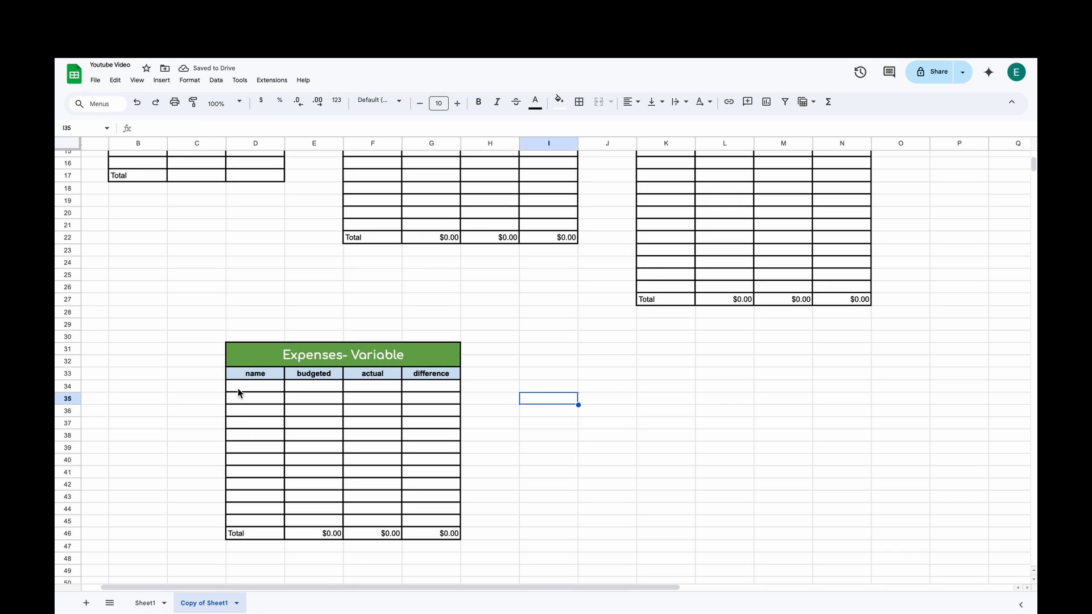
# - Fill the "Expenses- Variable" title cell with dark orange
pyautogui.click(259, 352)
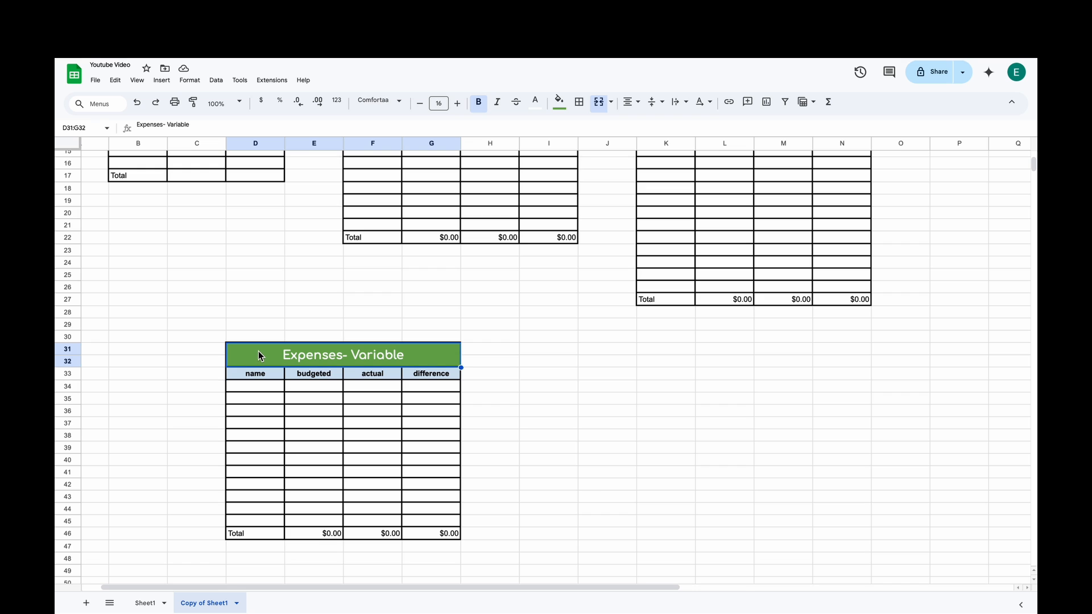
pyautogui.click(559, 102)
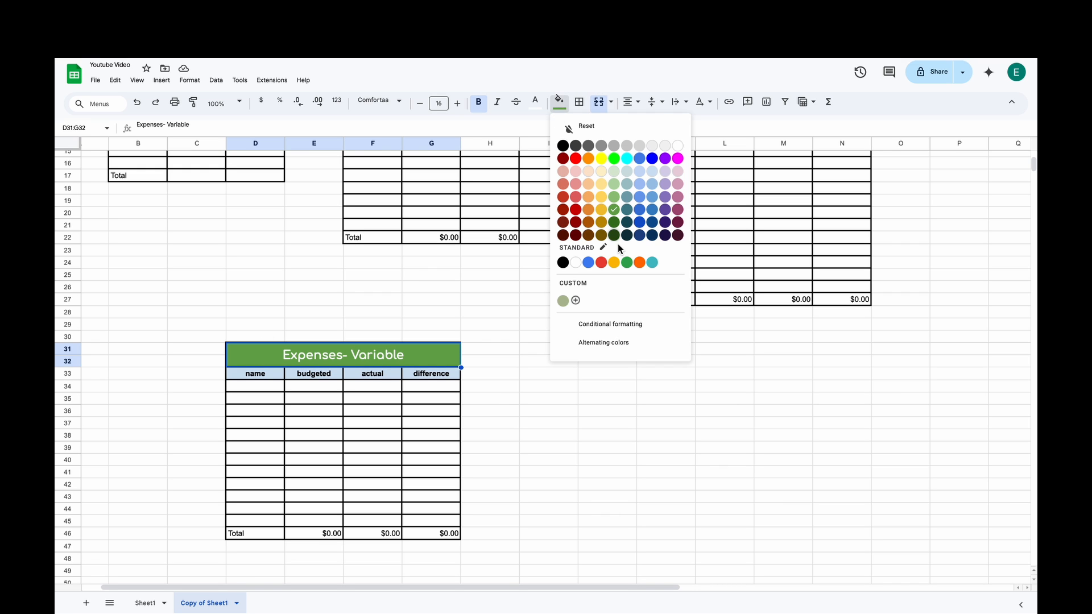
pyautogui.click(589, 209)
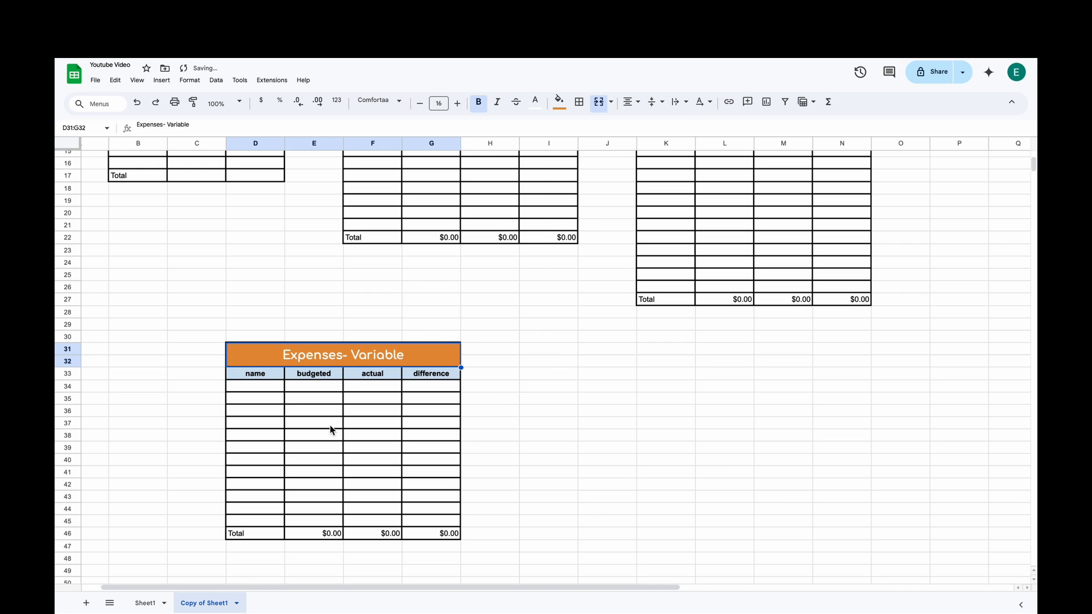
pyautogui.click(504, 412)
# - Copy the Expenses- Variable table D31:G46 and paste it with its upper-left corner at J33
pyautogui.moveTo(261, 356); pyautogui.dragTo(394, 543)
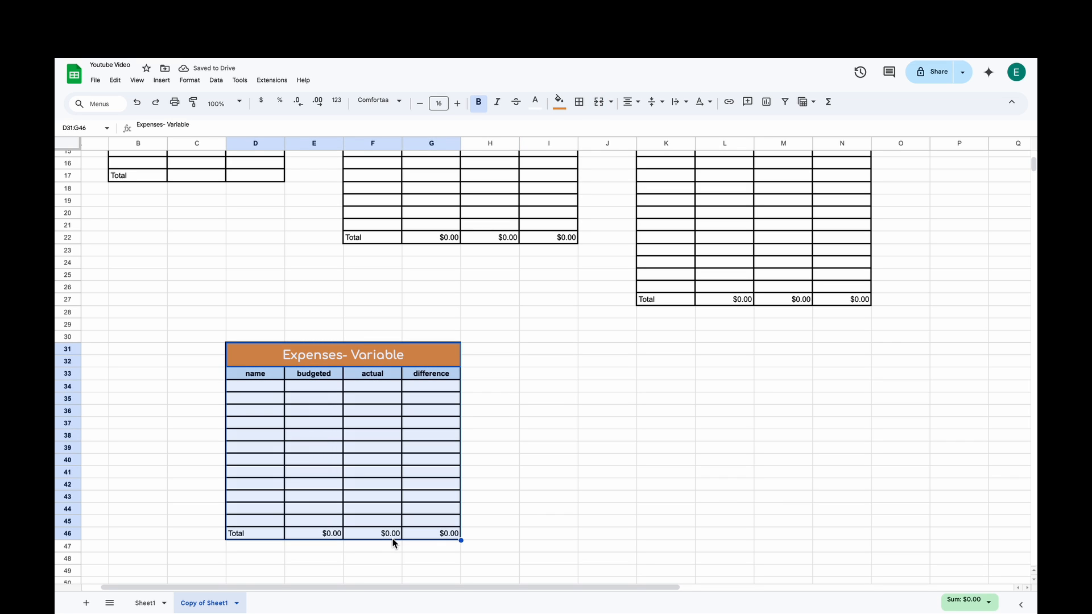
pyautogui.hotkey('ctrl', 'c')
pyautogui.click(663, 427)
pyautogui.click(591, 377)
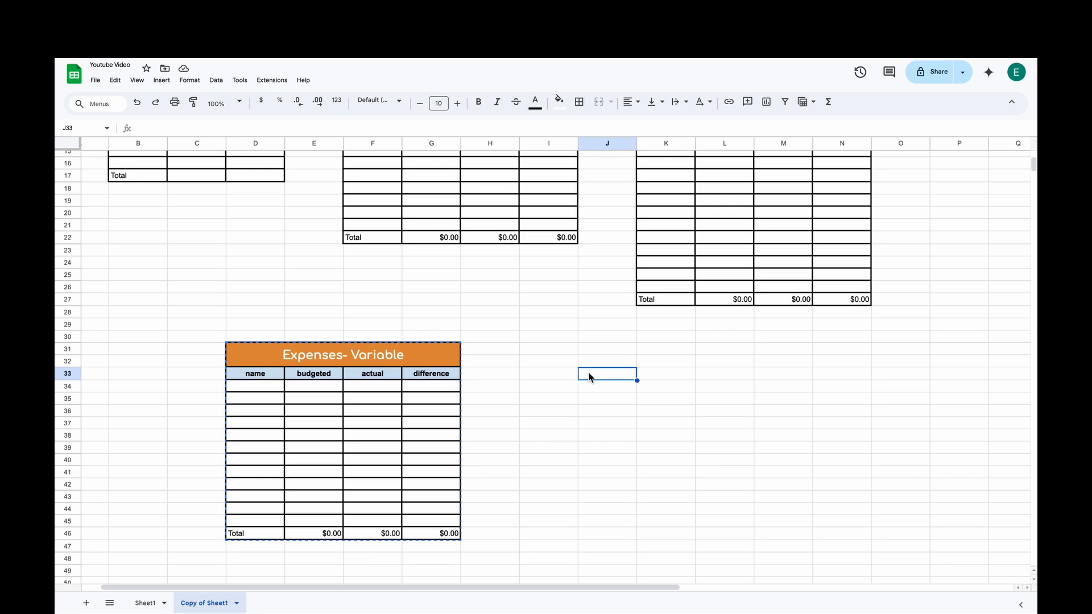
pyautogui.hotkey('ctrl', 'v')
# - Retitle the pasted table at J33 as "Debts"
pyautogui.doubleClick(773, 380)
pyautogui.press('BackSpace')
pyautogui.press('BackSpace')
pyautogui.press('BackSpace')
pyautogui.press('BackSpace')
pyautogui.press('BackSpace')
pyautogui.press('BackSpace')
pyautogui.press('BackSpace')
pyautogui.press('BackSpace')
pyautogui.press('BackSpace')
pyautogui.press('BackSpace')
pyautogui.press('BackSpace')
pyautogui.press('BackSpace')
pyautogui.press('BackSpace')
pyautogui.press('BackSpace')
pyautogui.press('BackSpace')
pyautogui.press('BackSpace')
pyautogui.press('BackSpace')
pyautogui.press('BackSpace')
pyautogui.write('Debts')
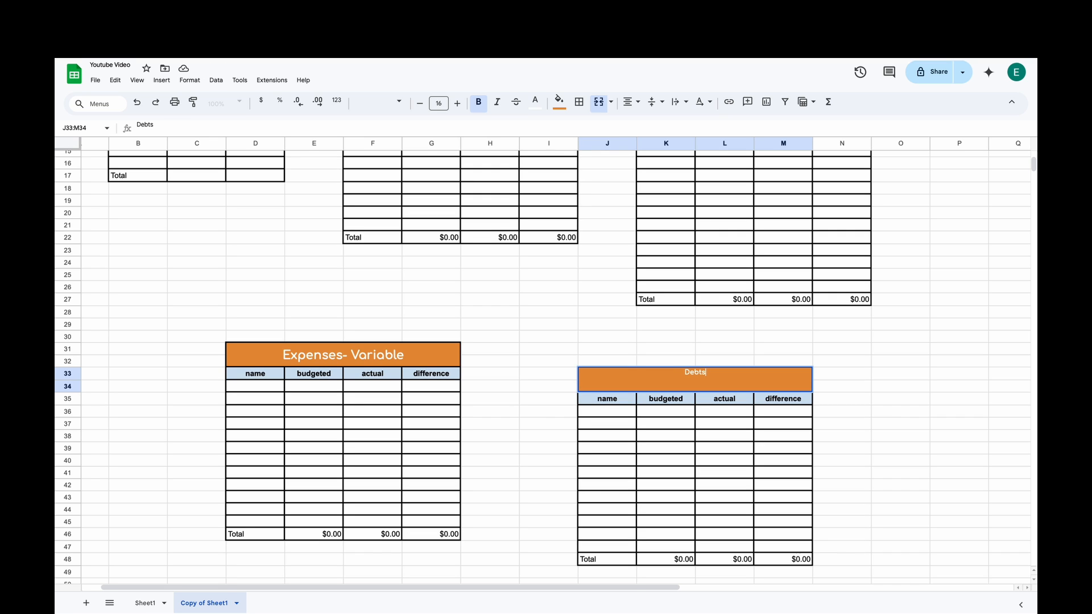
pyautogui.click(705, 464)
# - Fill the "Debts" title cell with dark red
pyautogui.click(741, 372)
pyautogui.click(555, 107)
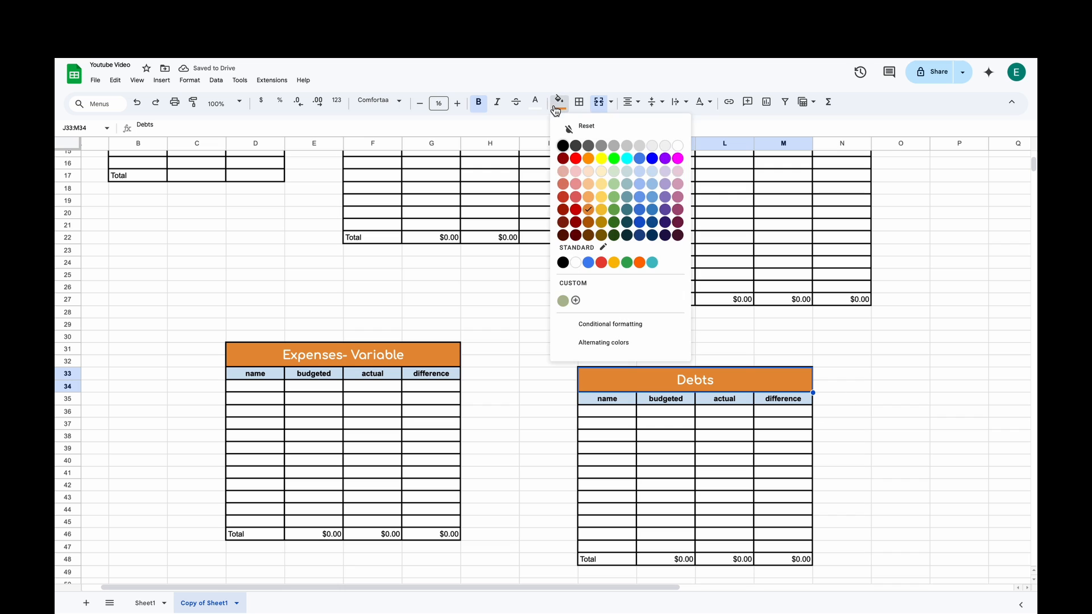
pyautogui.click(563, 210)
pyautogui.click(523, 407)
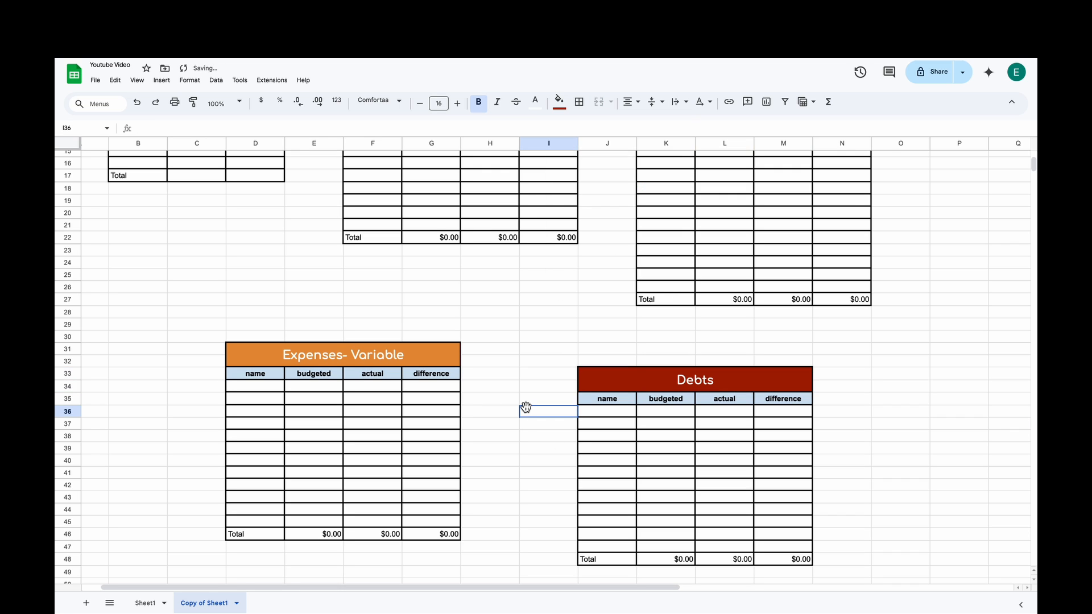
# - Extend the Budget Overview label in B11 to "Expenses-Variable"
pyautogui.scroll(5, 524, 407)
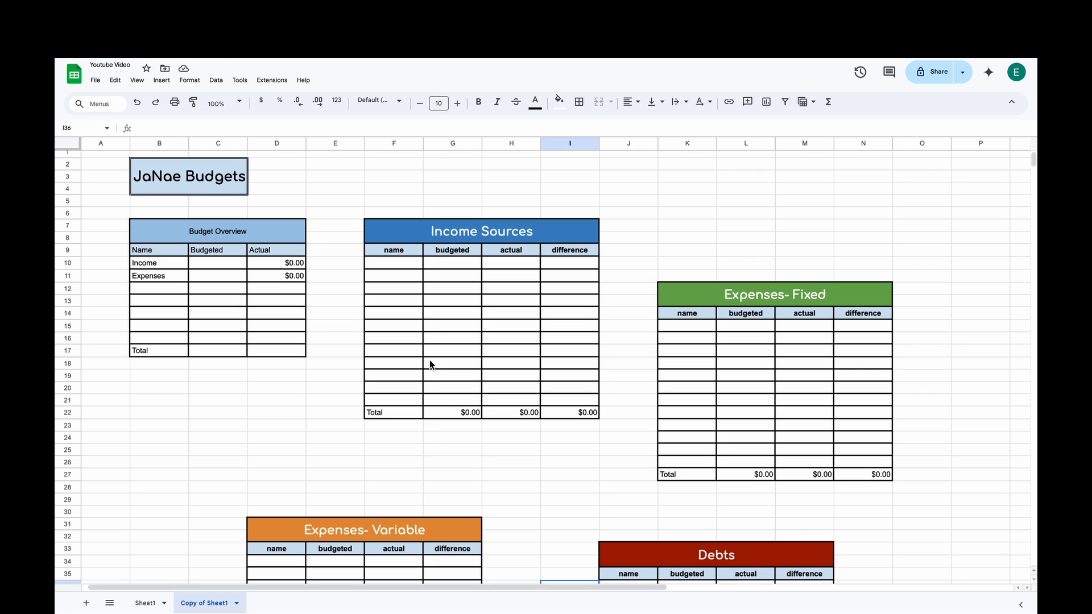
pyautogui.scroll(-3, 432, 323)
pyautogui.click(152, 203)
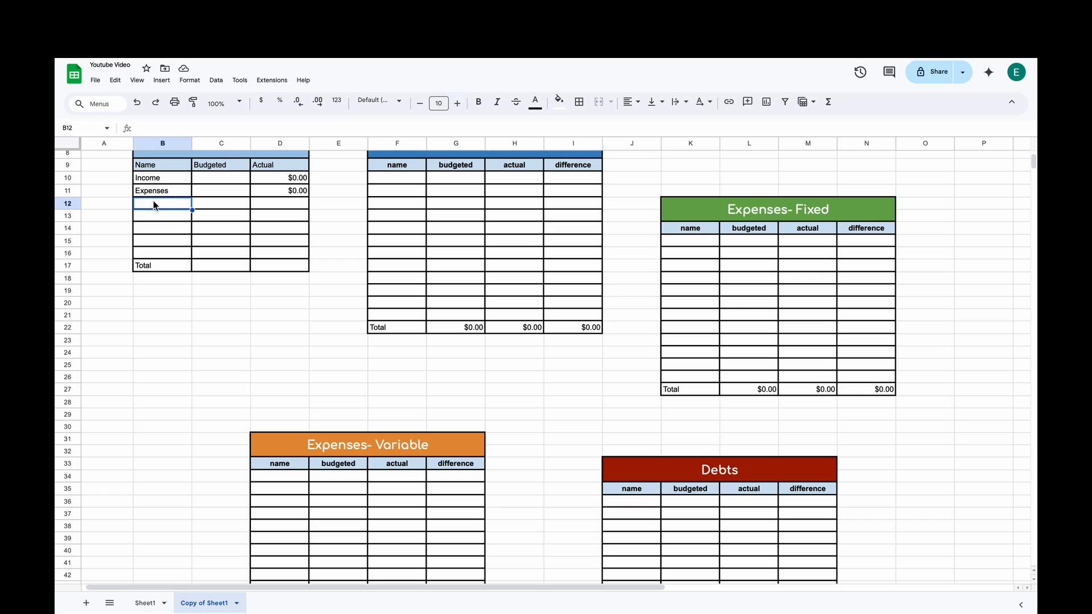
pyautogui.click(181, 195)
pyautogui.doubleClick(182, 197)
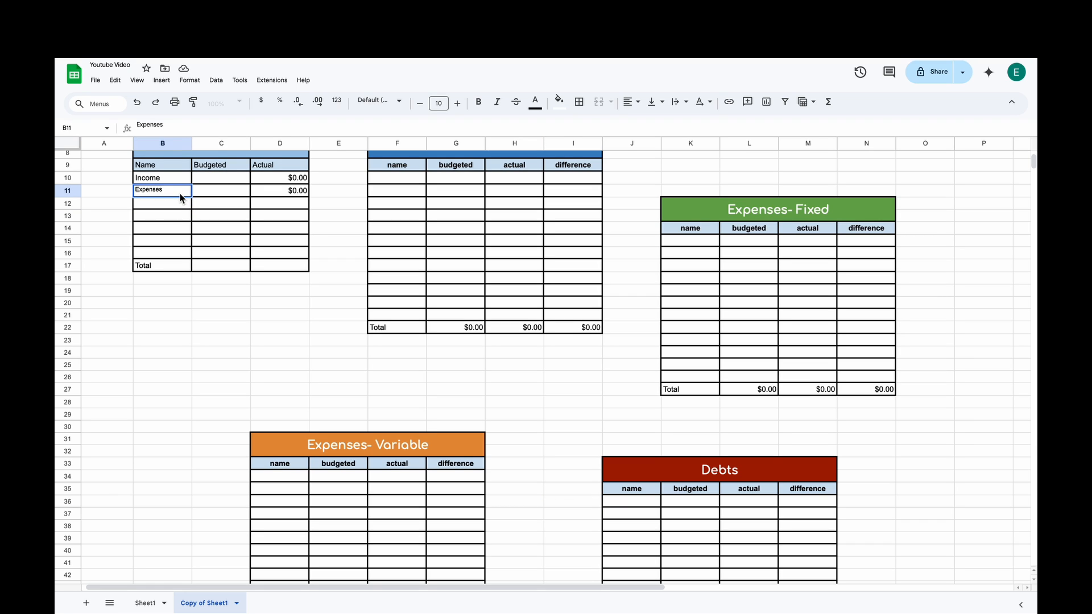
pyautogui.write('-Variable')
pyautogui.click(171, 221)
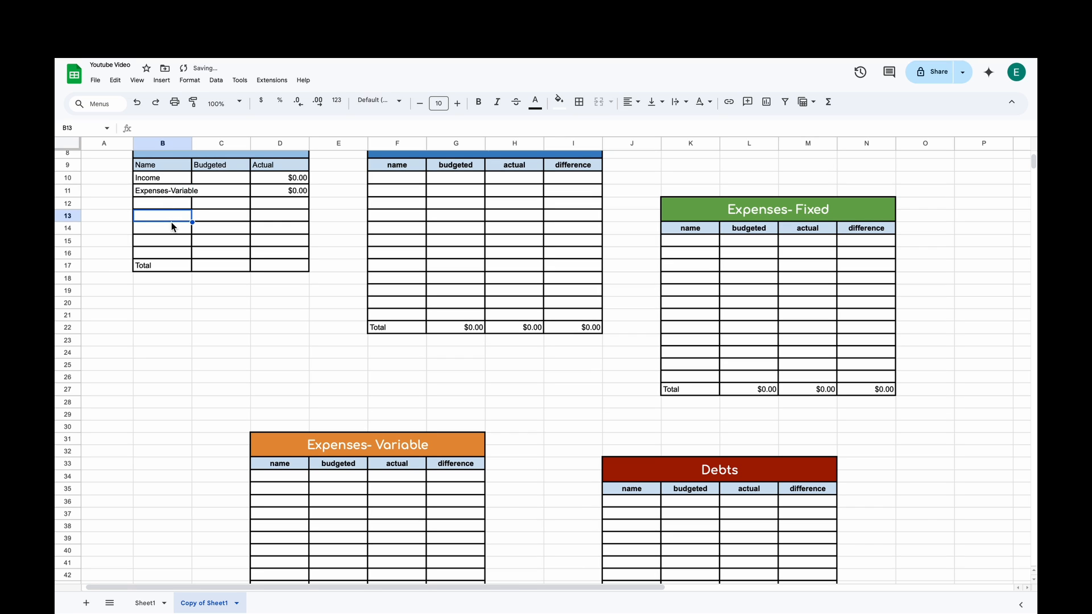
# - Turn on text wrapping for the label cell B11
pyautogui.click(175, 191)
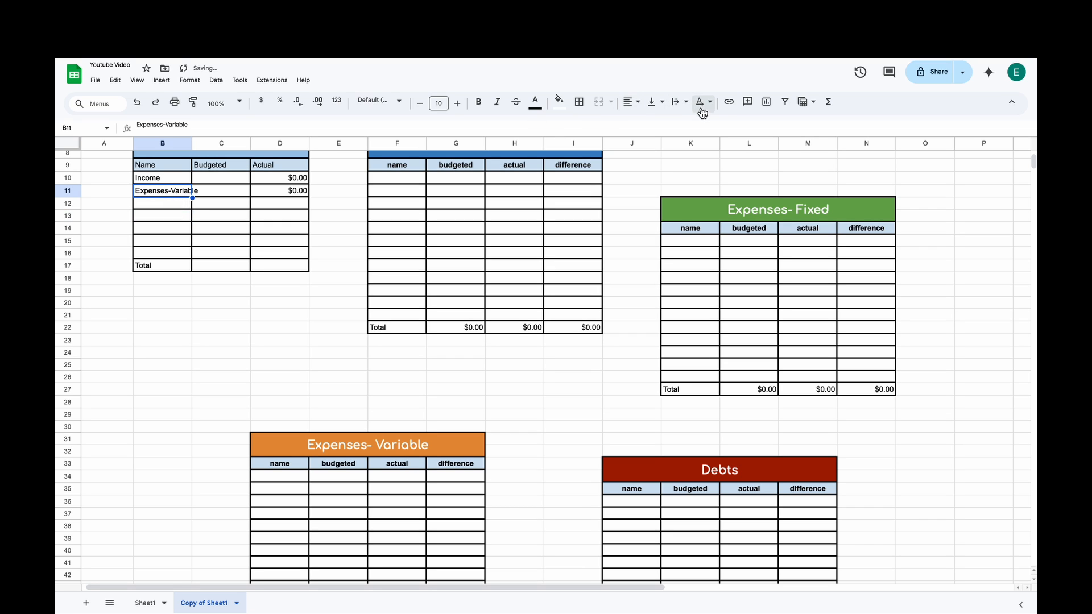
pyautogui.click(680, 103)
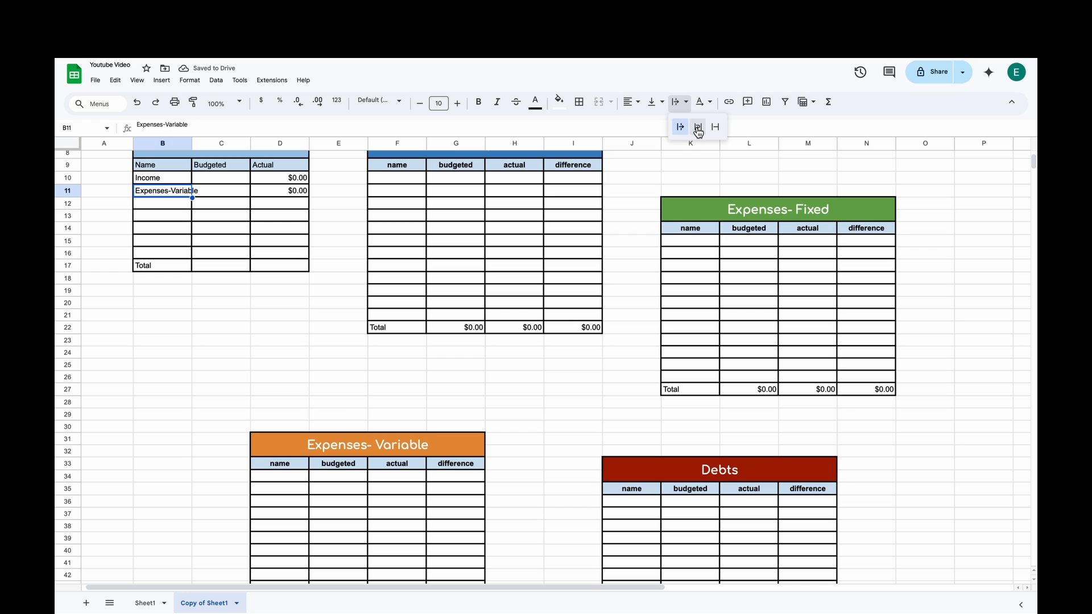
pyautogui.click(698, 127)
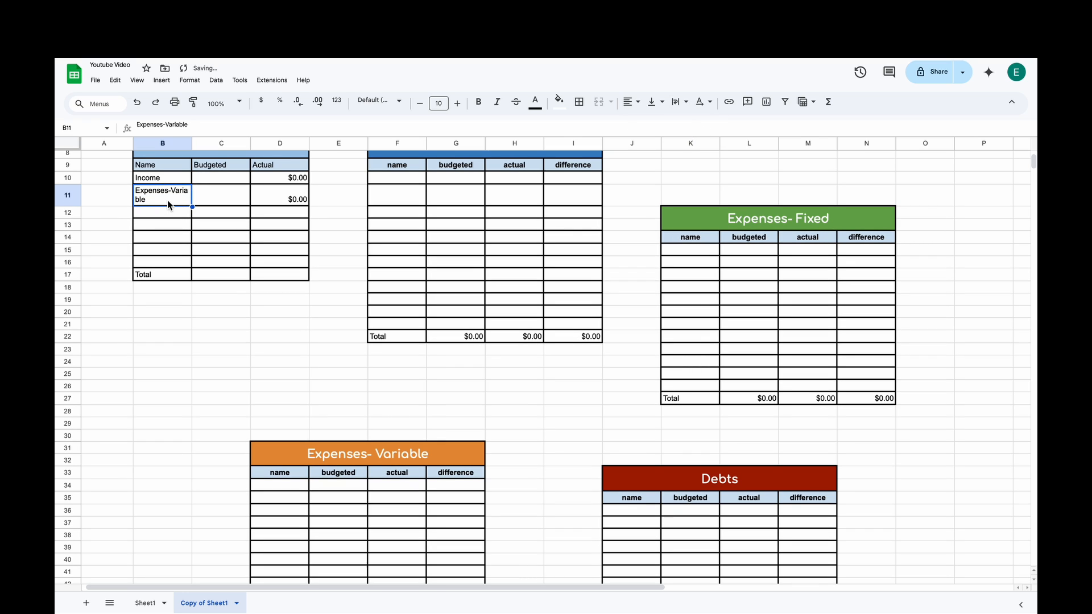
# - Shorten the Budget Overview label in B11 to "Variable"
pyautogui.doubleClick(173, 189)
pyautogui.click(166, 190)
pyautogui.press('BackSpace')
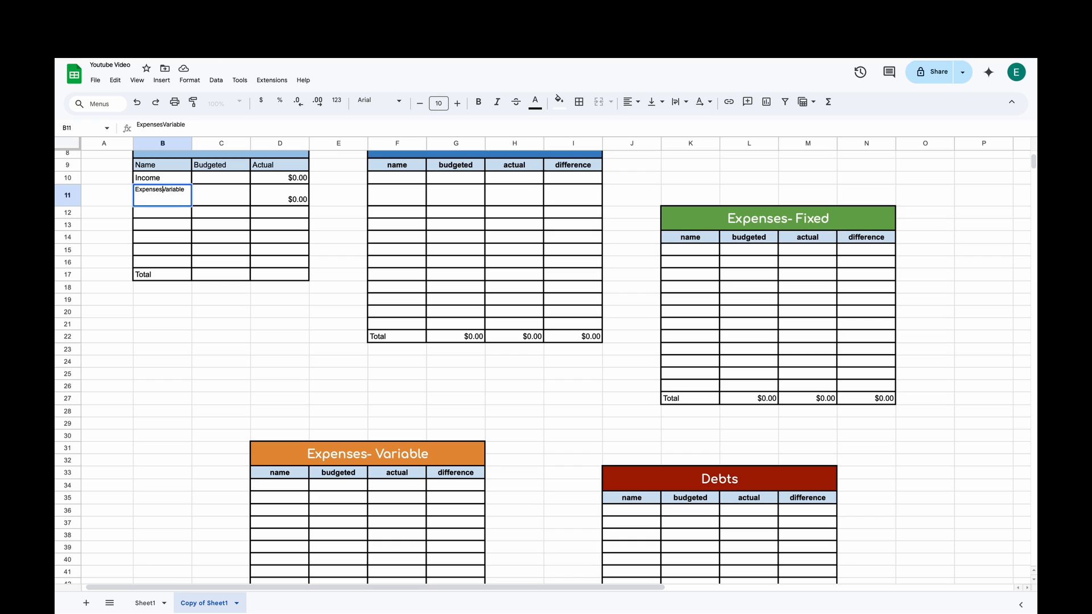
pyautogui.press('BackSpace')
pyautogui.press('BackSpace')
pyautogui.press('BackSpace')
pyautogui.press('BackSpace')
pyautogui.press('BackSpace')
pyautogui.press('BackSpace')
pyautogui.press('BackSpace')
pyautogui.press('BackSpace')
pyautogui.moveTo(175, 218); pyautogui.dragTo(175, 217)
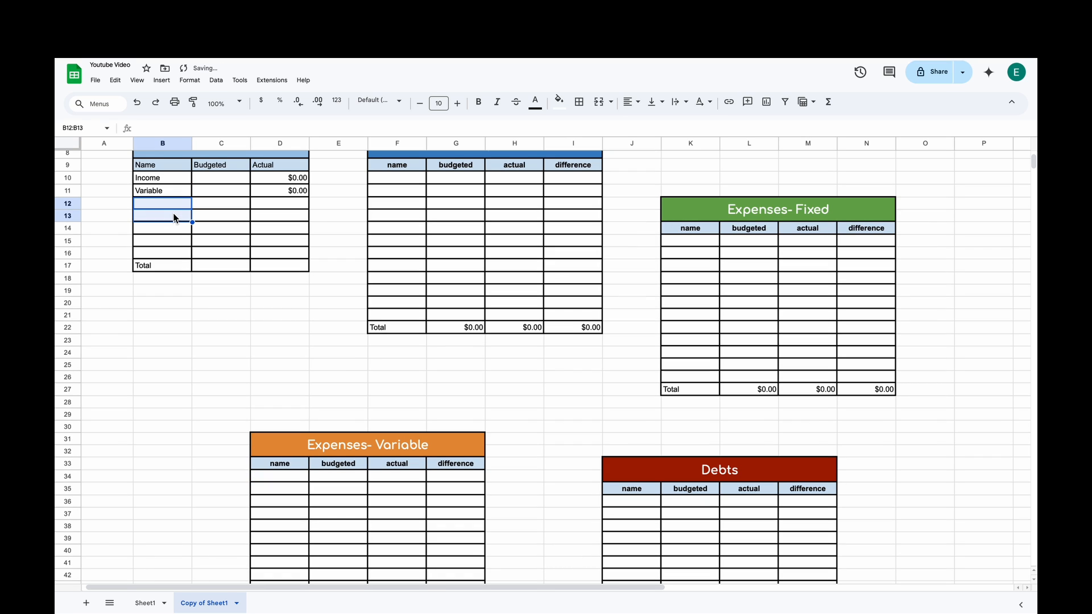
# - Replace the Budget Overview label in B11 with "Fixed"
pyautogui.doubleClick(159, 203)
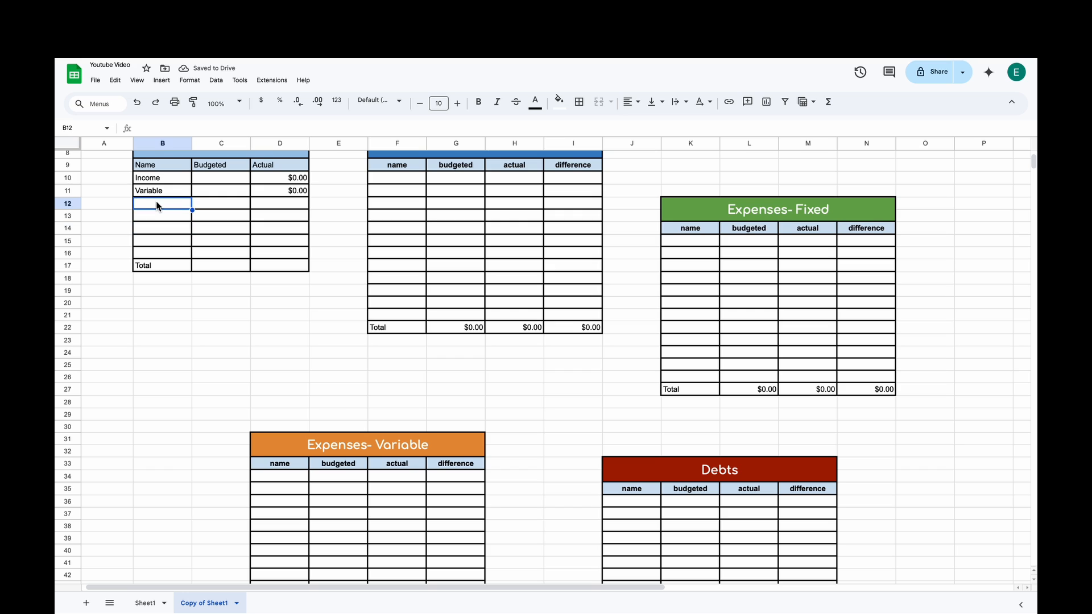
pyautogui.doubleClick(167, 193)
pyautogui.press('BackSpace')
pyautogui.press('BackSpace')
pyautogui.press('BackSpace')
pyautogui.press('BackSpace')
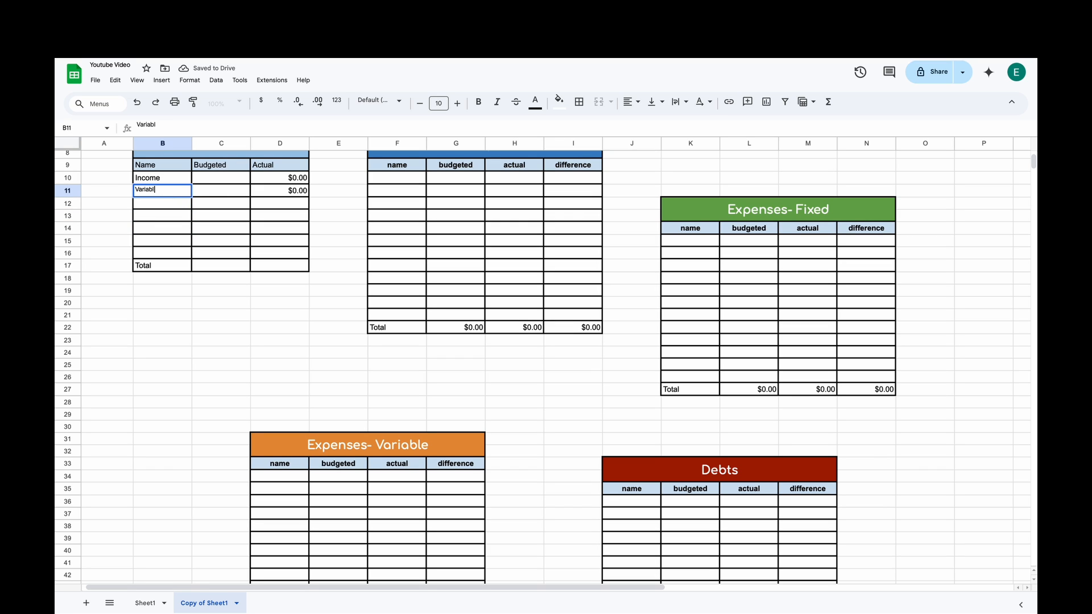
pyautogui.press('BackSpace')
pyautogui.press('BackSpace')
pyautogui.press('BackSpace')
pyautogui.press('BackSpace')
pyautogui.write('Fixed')
# - Enter "Variable" in B12 and link D12 to the actual total of the Expenses- Variable table
pyautogui.click(154, 207)
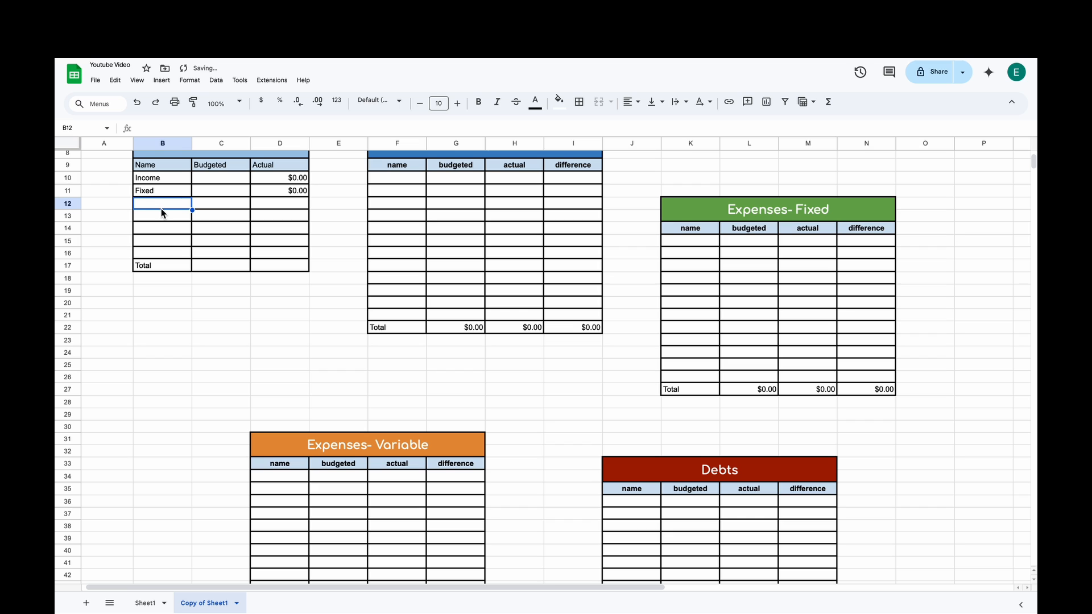
pyautogui.write('Variable')
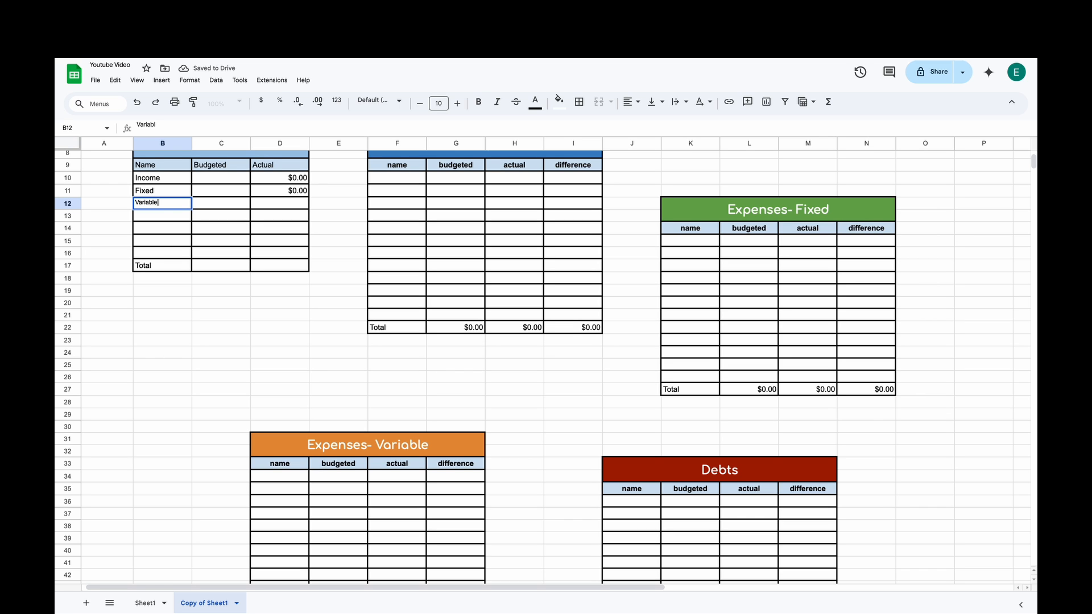
pyautogui.click(237, 226)
pyautogui.scroll(-2, 281, 204)
pyautogui.scroll(3, 281, 205)
pyautogui.click(293, 239)
pyautogui.write('=')
pyautogui.scroll(-4, 296, 241)
pyautogui.click(405, 457)
pyautogui.press('Return')
# - Enter "Debts" in B13 of the Budget Overview and link D13 to the total of the Debts table
pyautogui.click(147, 271)
pyautogui.write('Debts')
pyautogui.press('Tab')
pyautogui.press('Tab')
pyautogui.write('=')
pyautogui.scroll(-5, 575, 429)
pyautogui.click(626, 467)
pyautogui.press('Return')
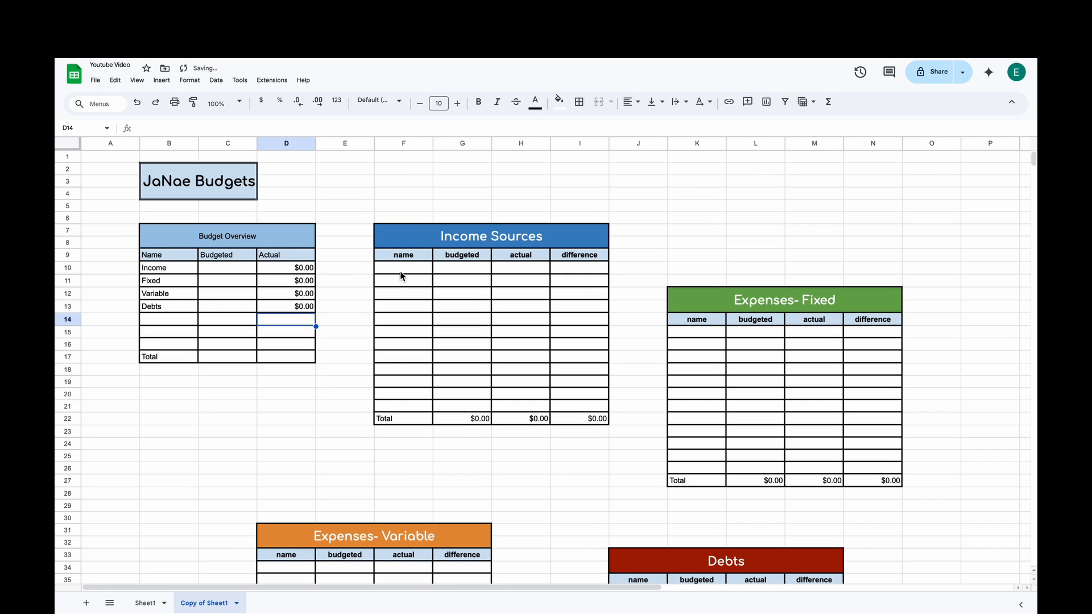
# - Total the Budget Overview's Actual column in D17 with a SUM of D10:D16
pyautogui.click(288, 356)
pyautogui.write('=sum(')
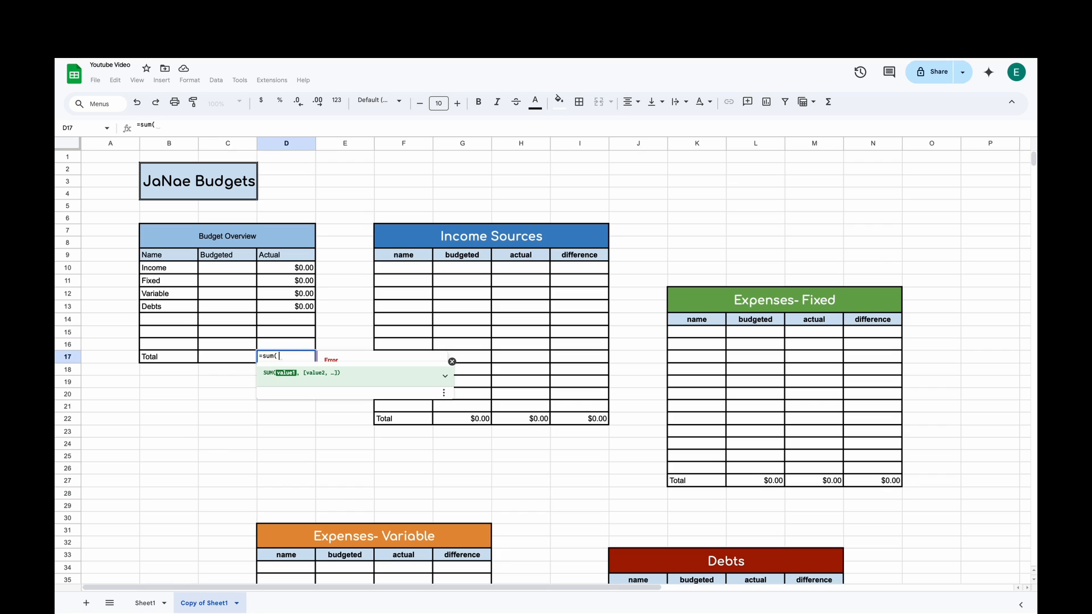
pyautogui.moveTo(284, 267); pyautogui.dragTo(284, 344)
pyautogui.press('Return')
# - Total the Budget Overview's Budgeted column in C17 with a SUM of C10:C16
pyautogui.click(235, 348)
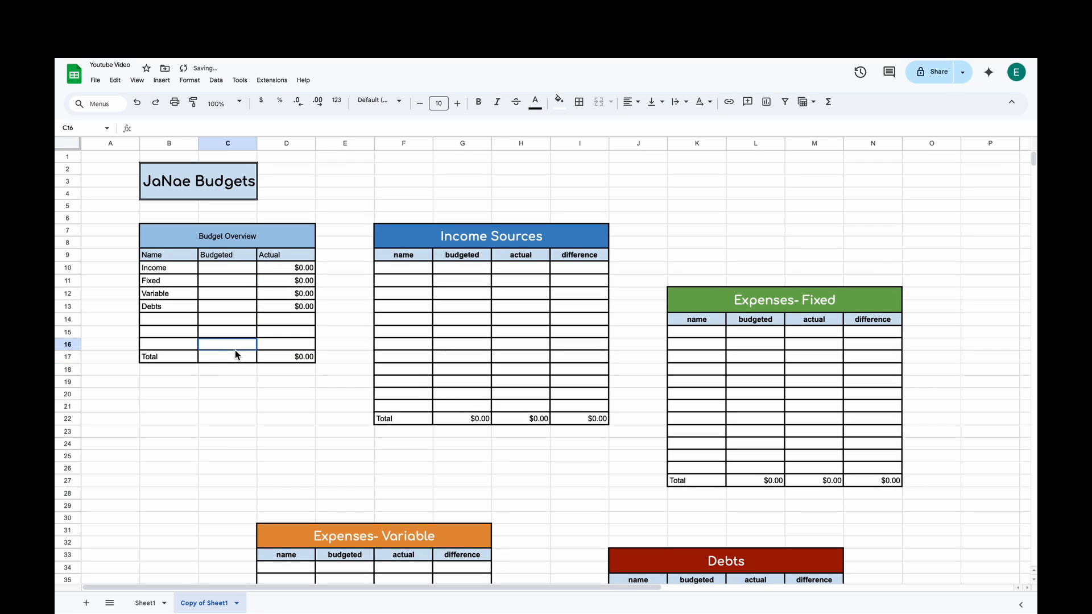
pyautogui.click(239, 360)
pyautogui.write('=sum')
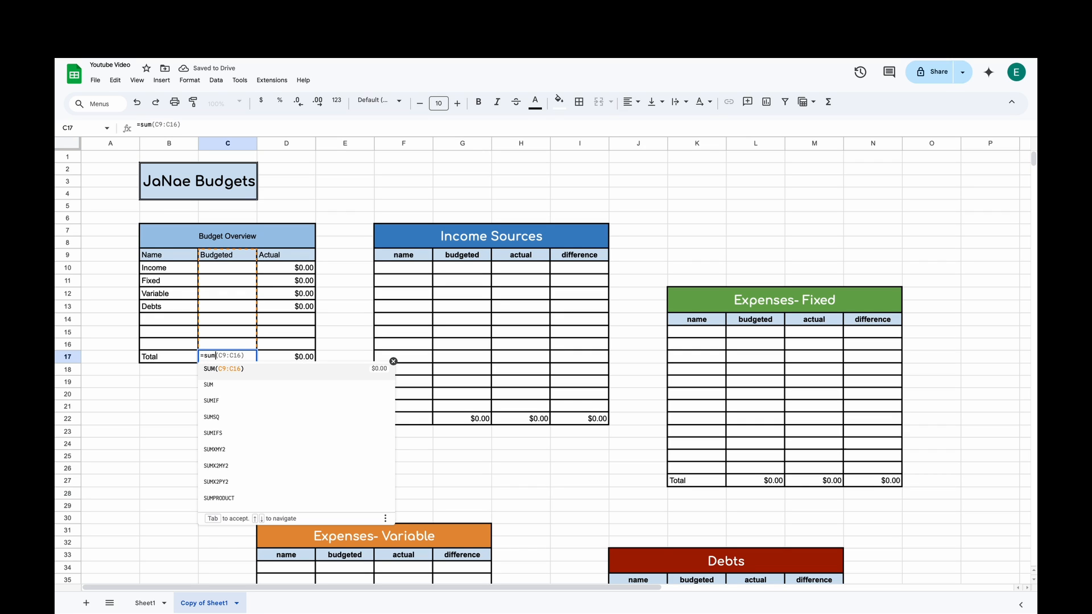
pyautogui.write('(')
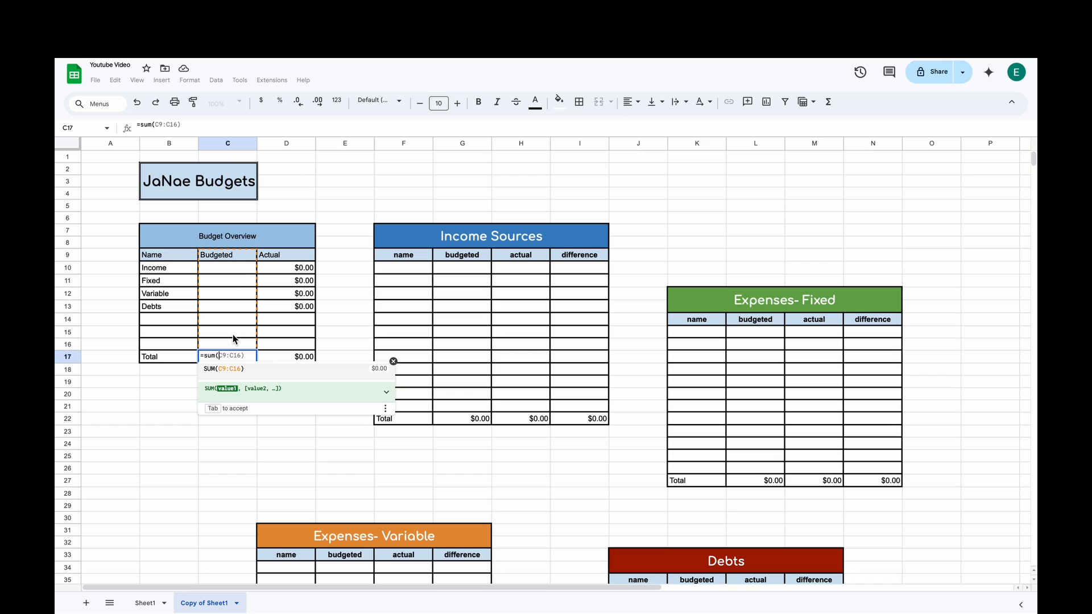
pyautogui.moveTo(234, 268); pyautogui.dragTo(241, 342)
pyautogui.press('Return')
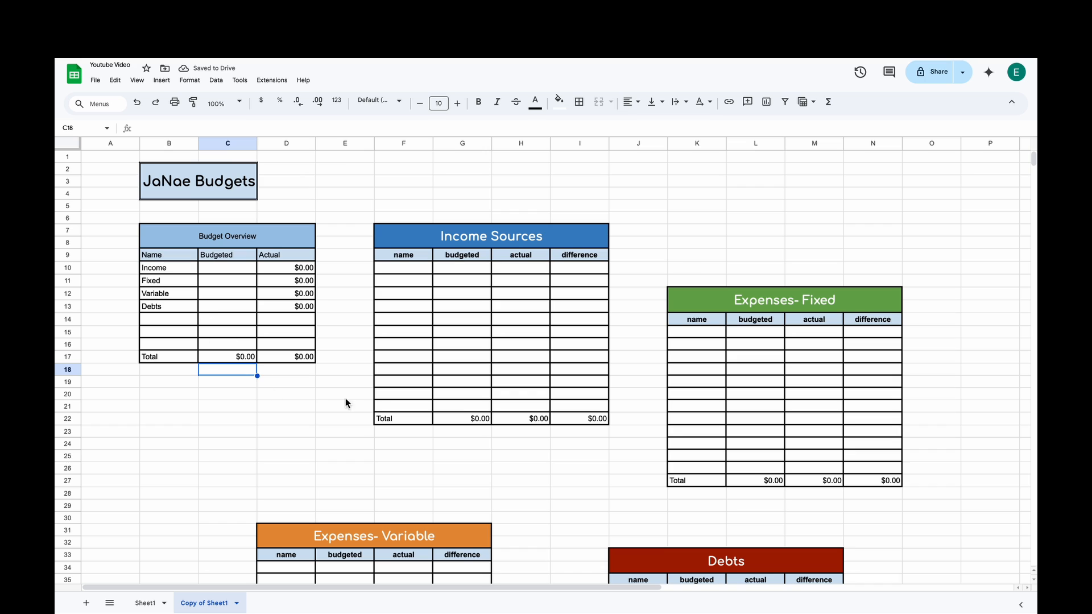
pyautogui.click(312, 444)
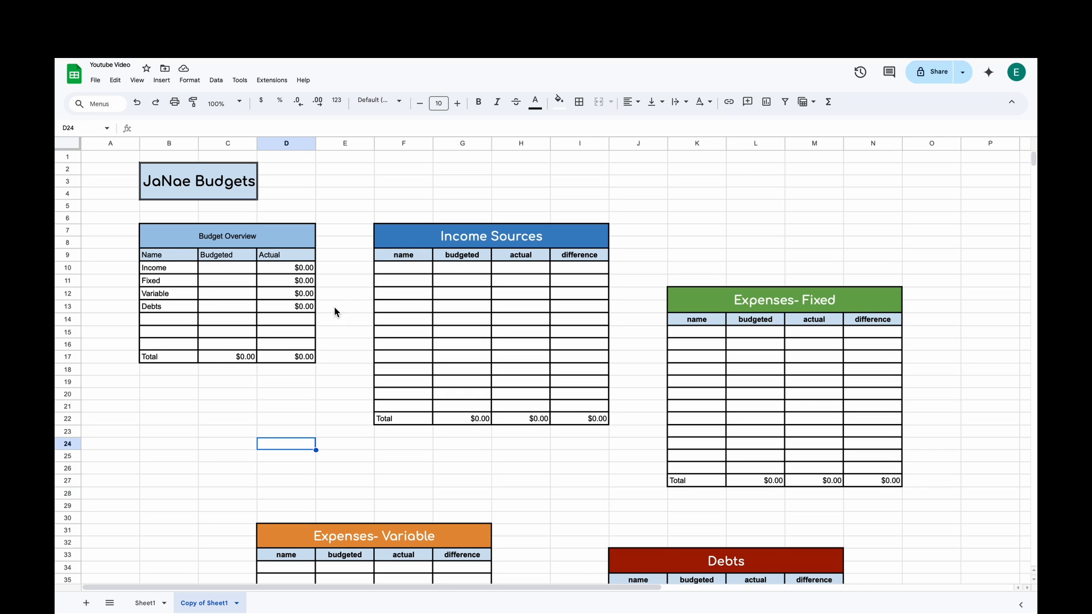
# - Enter "teaching" in F10 and "doordash" in F11 as names in the Income Sources table
pyautogui.click(398, 267)
pyautogui.write('teaching')
pyautogui.click(408, 278)
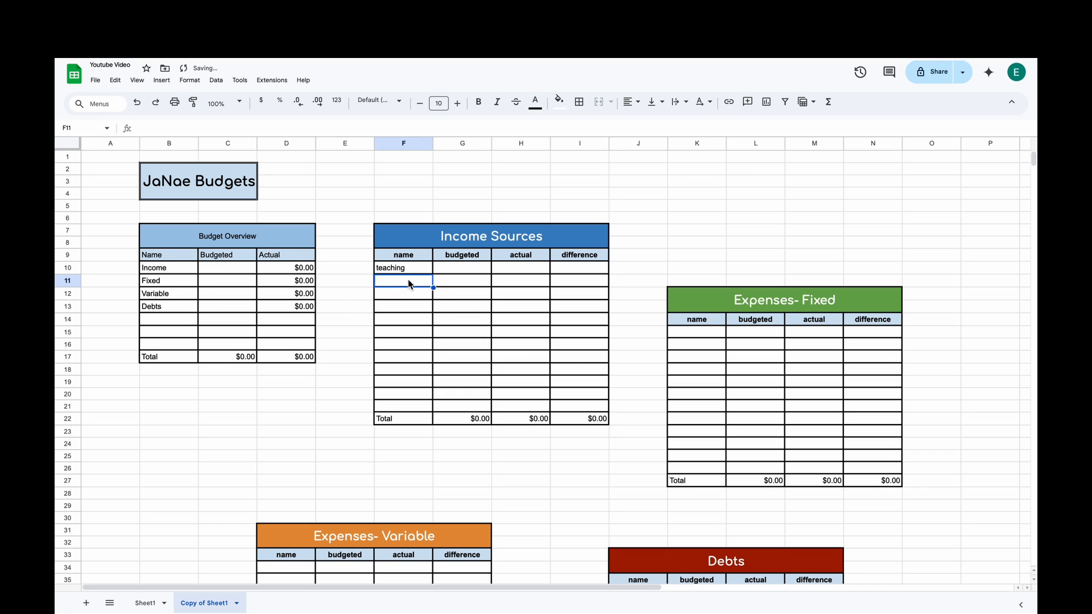
pyautogui.write('doordash')
# - Enter "rent" in K15 and "wifi" in K16 as names in the Expenses- Fixed table
pyautogui.click(694, 334)
pyautogui.write('rent')
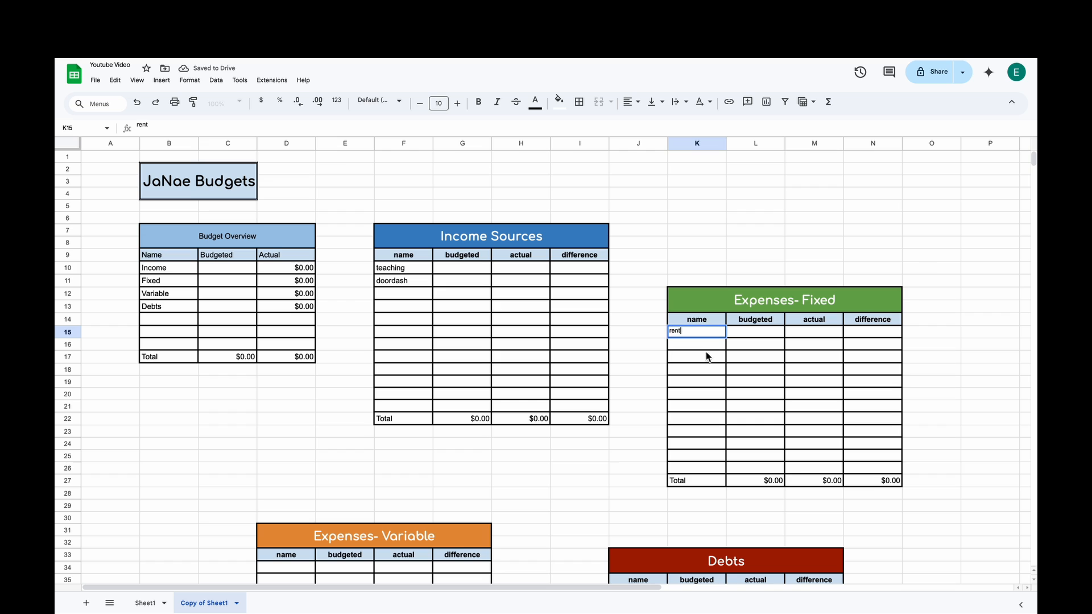
pyautogui.click(702, 345)
pyautogui.write('wifi')
pyautogui.click(698, 369)
# - Enter "groceries" in D34 and "gas" in D35 as names in the Expenses- Variable table
pyautogui.scroll(-7, 451, 294)
pyautogui.scroll(3, 451, 294)
pyautogui.click(286, 283)
pyautogui.write('groceries')
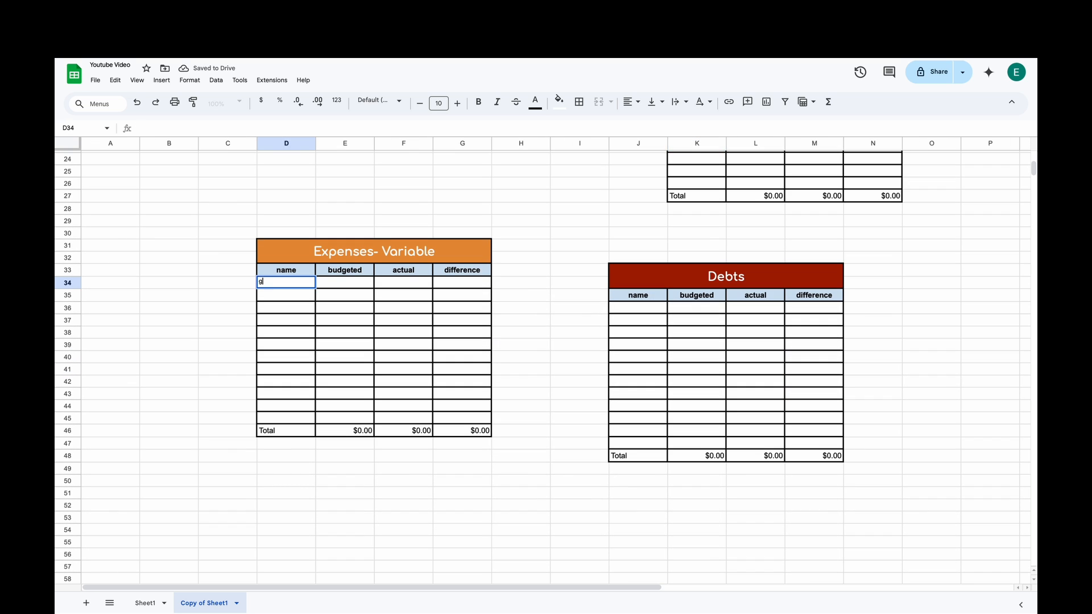
pyautogui.click(295, 296)
pyautogui.write('gas')
# - Enter "CC" in J36 as the first name in the Debts table
pyautogui.click(635, 310)
pyautogui.write('C')
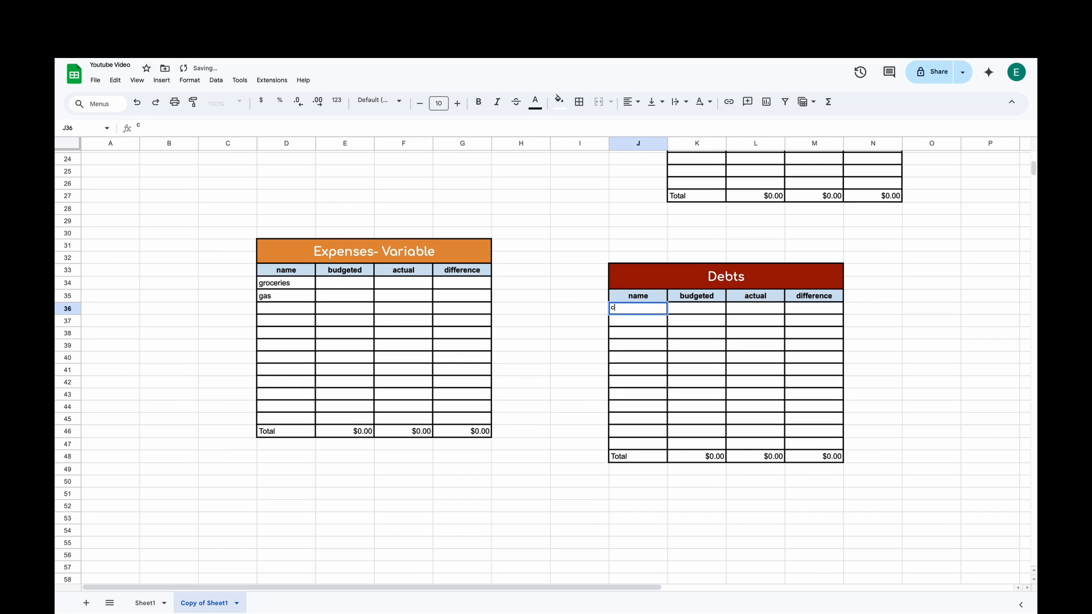
pyautogui.write('C')
pyautogui.click(590, 343)
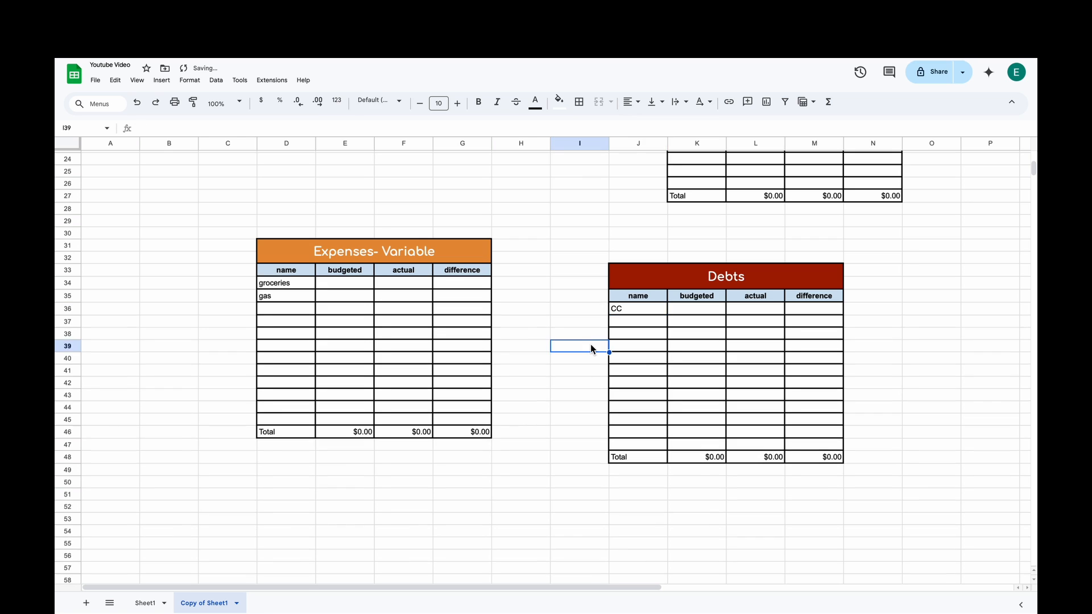
# - Enter 1200 as both the budgeted and actual amounts for teaching in G10 and H10 of Income Sources
pyautogui.scroll(5, 590, 344)
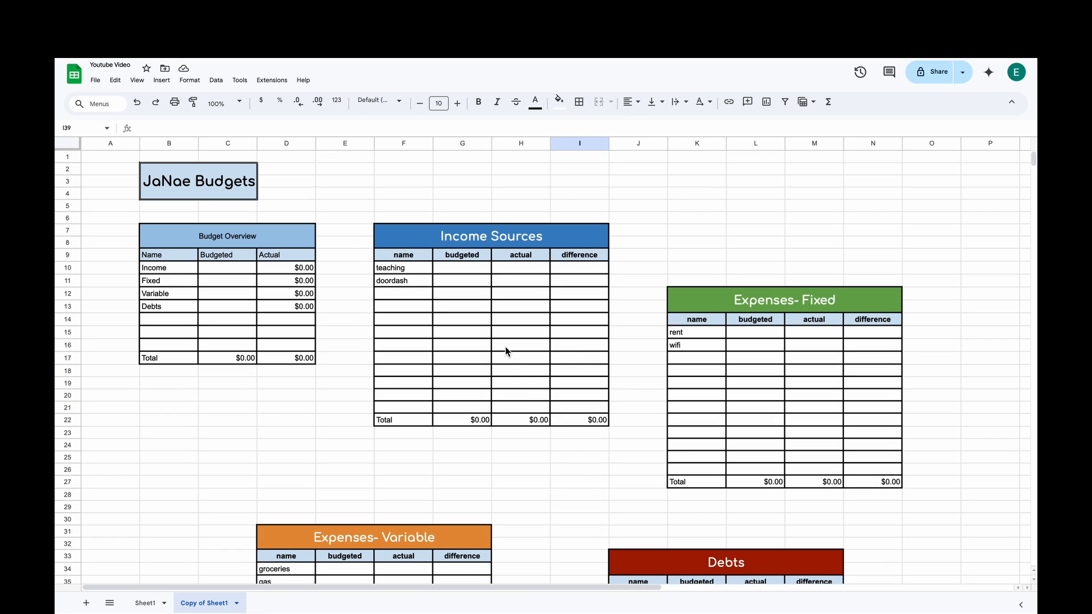
pyautogui.click(476, 271)
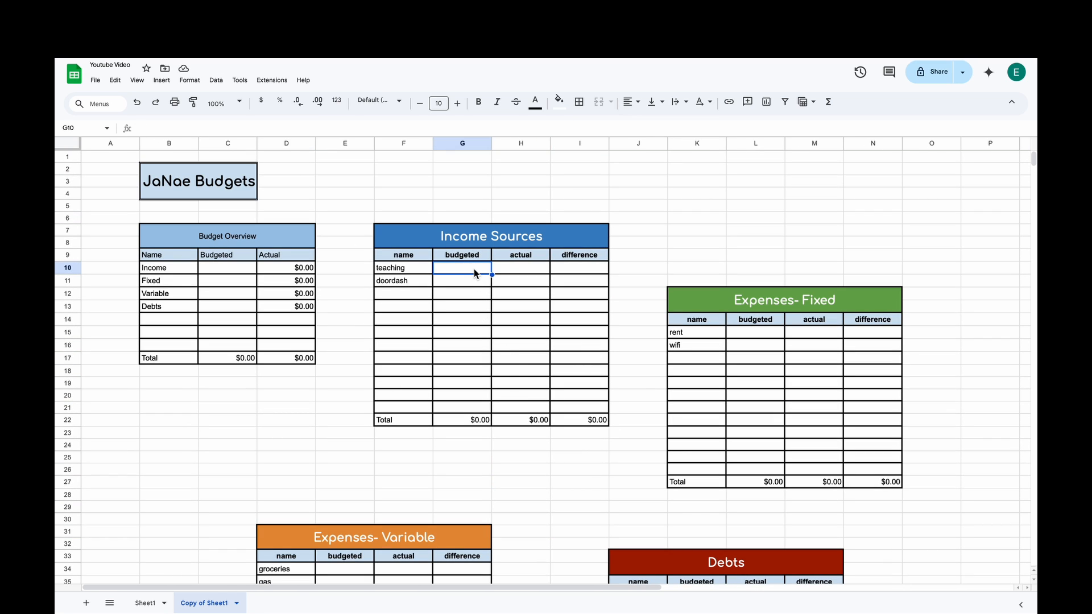
pyautogui.write('1200')
pyautogui.click(524, 271)
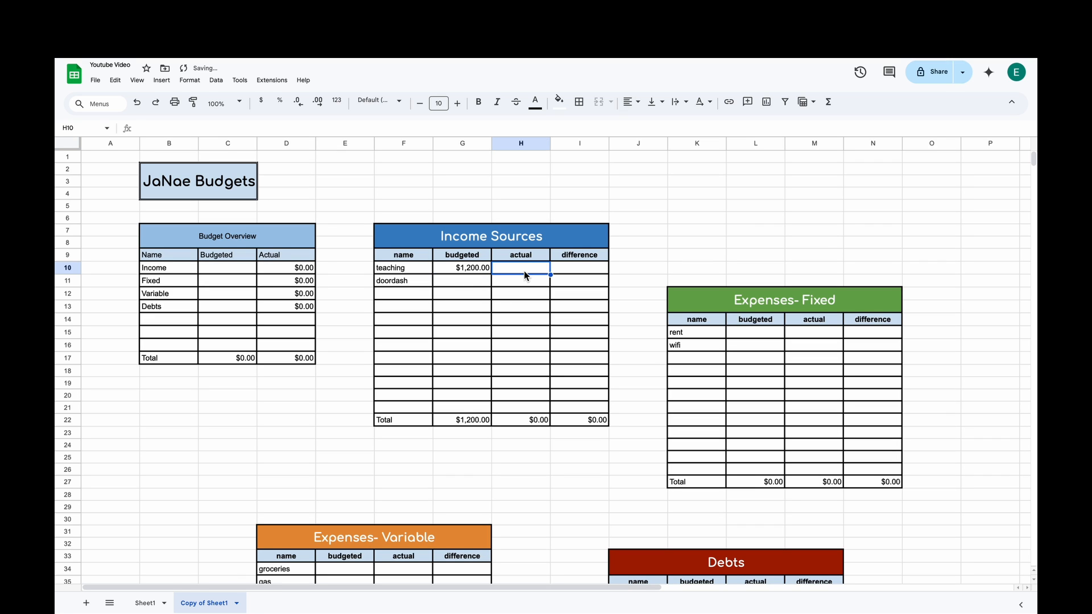
pyautogui.write('1200')
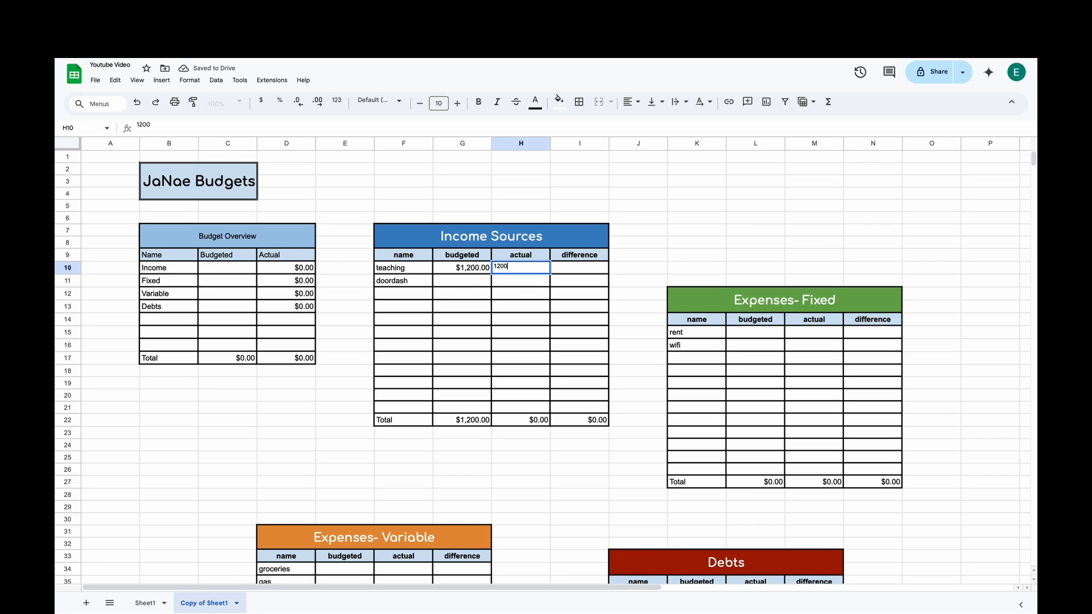
# - Enter the formula =H10-G10 in I10 as the teaching difference and decline the suggested autofill
pyautogui.click(583, 273)
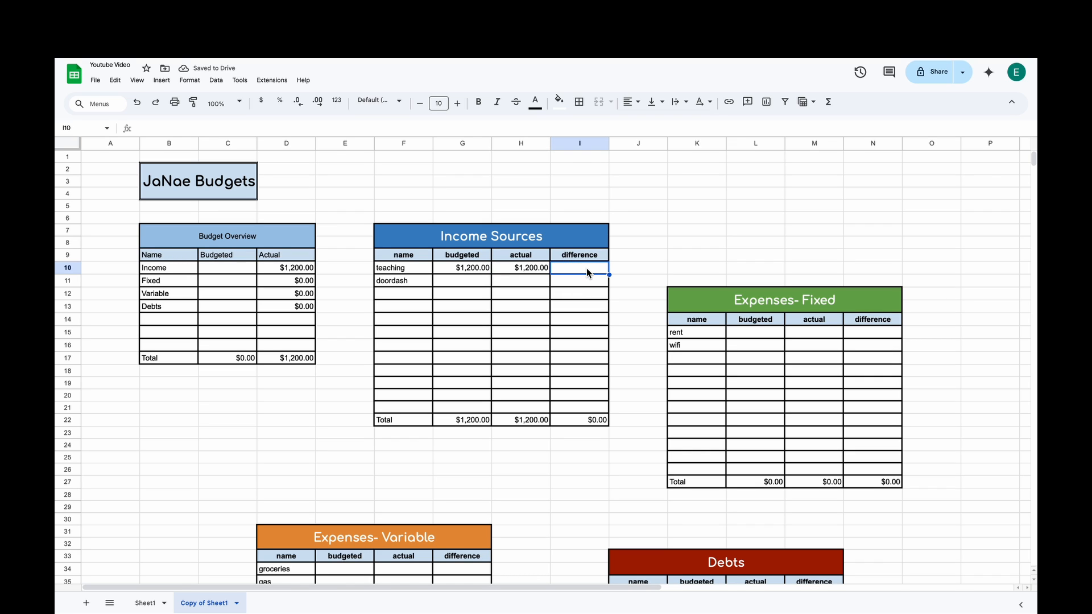
pyautogui.write('=')
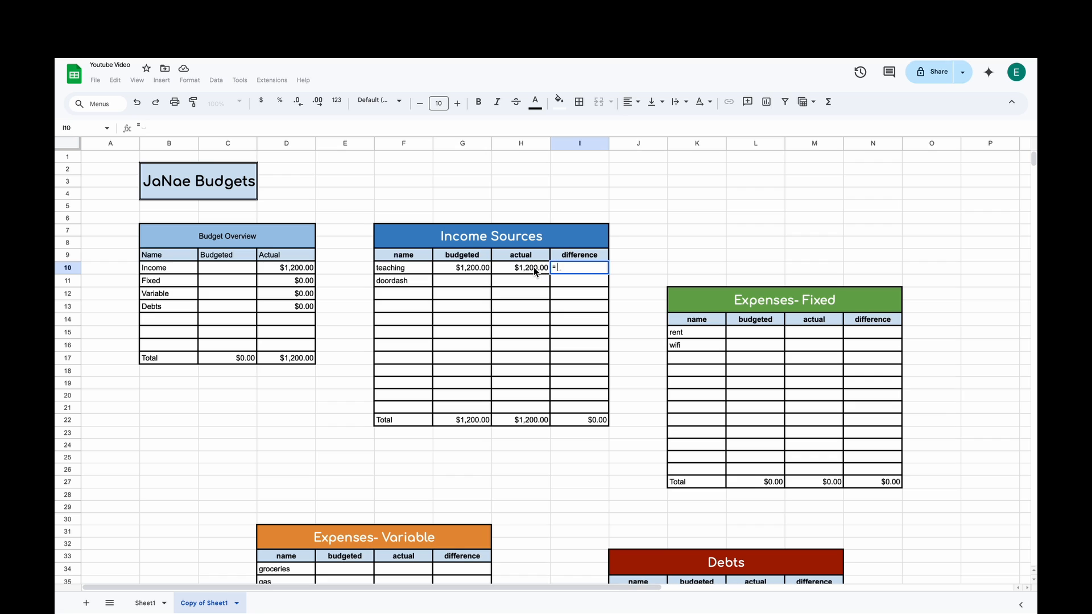
pyautogui.click(530, 270)
pyautogui.write('-')
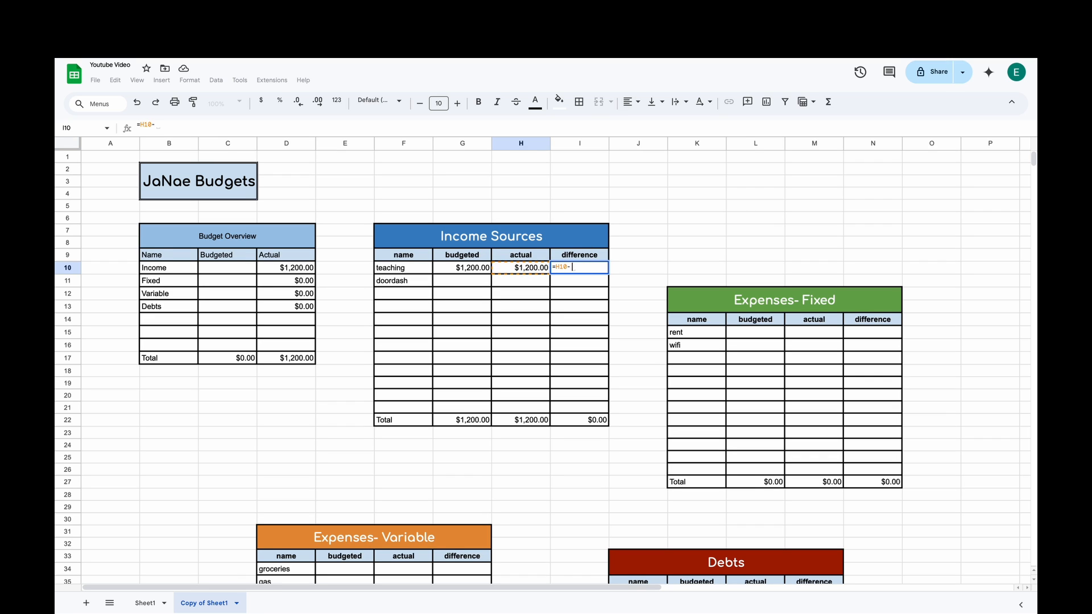
pyautogui.click(468, 259)
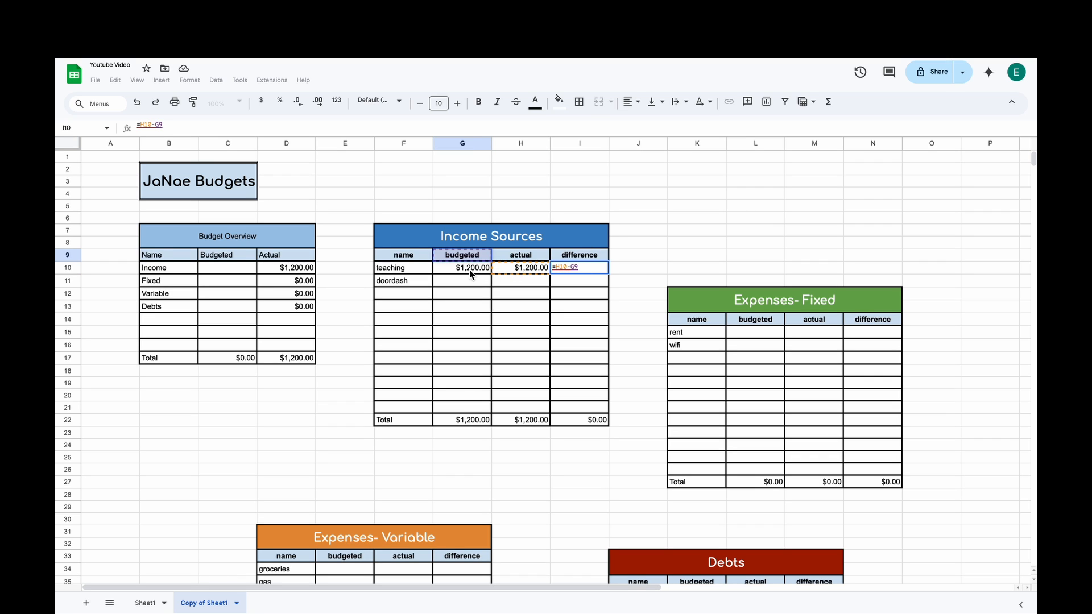
pyautogui.press('Return')
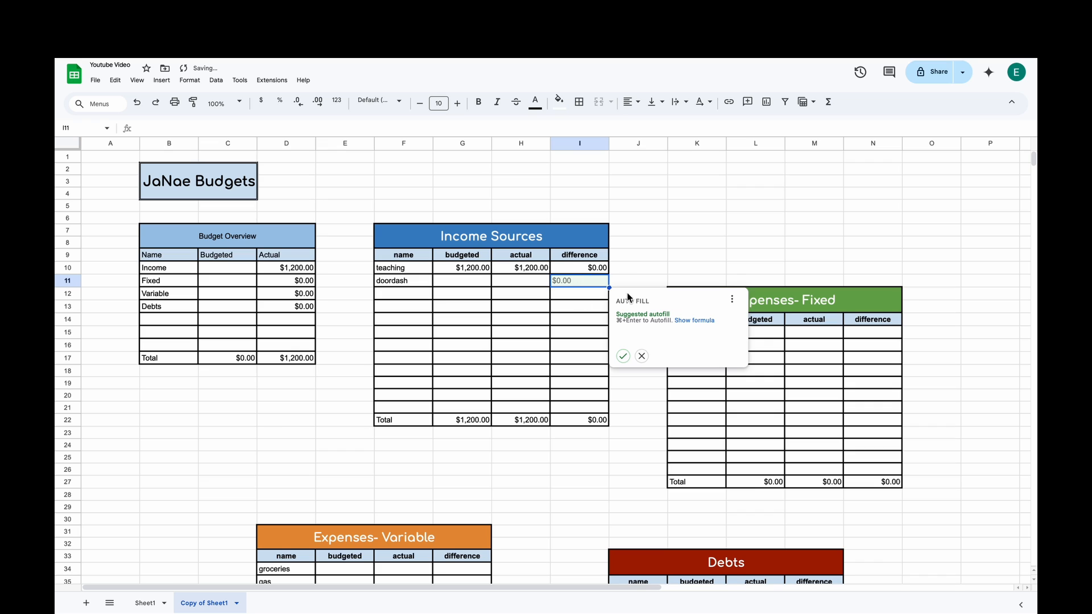
pyautogui.click(641, 357)
# - Enter 400 as the budgeted amount and 300 as the actual amount for doordash in G11 and H11
pyautogui.click(471, 281)
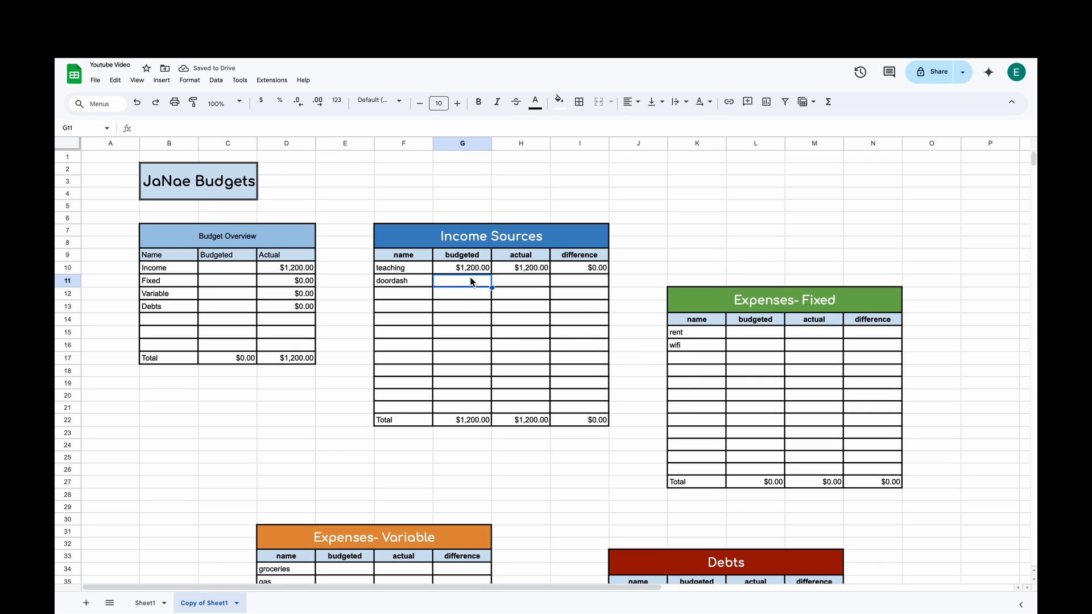
pyautogui.write('400')
pyautogui.click(537, 286)
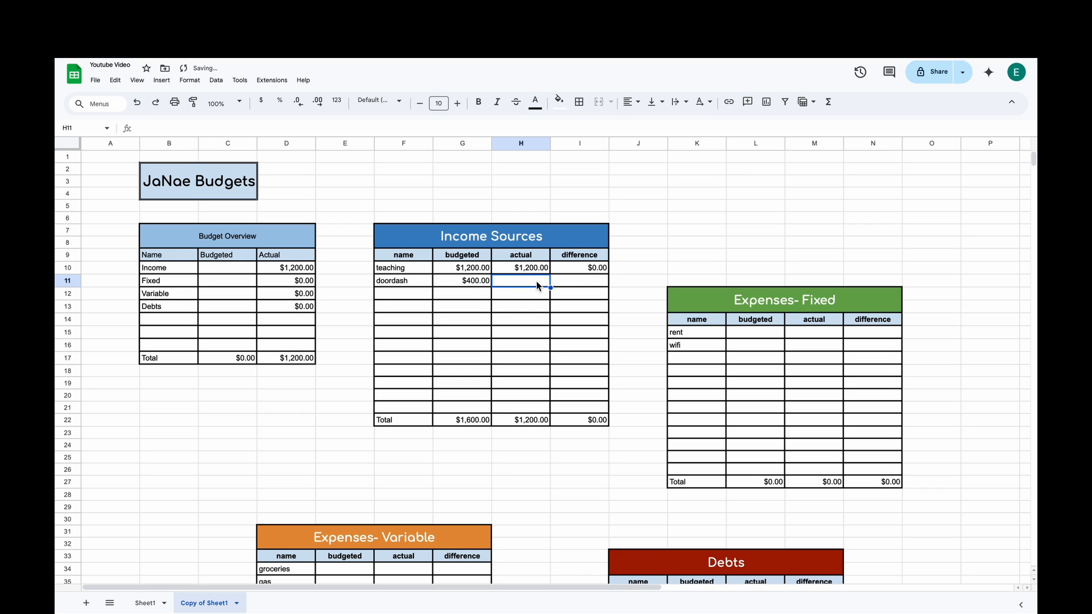
pyautogui.write('300')
pyautogui.click(575, 283)
# - Fill the difference formula from I10 down through I21 in the Income Sources table
pyautogui.click(592, 271)
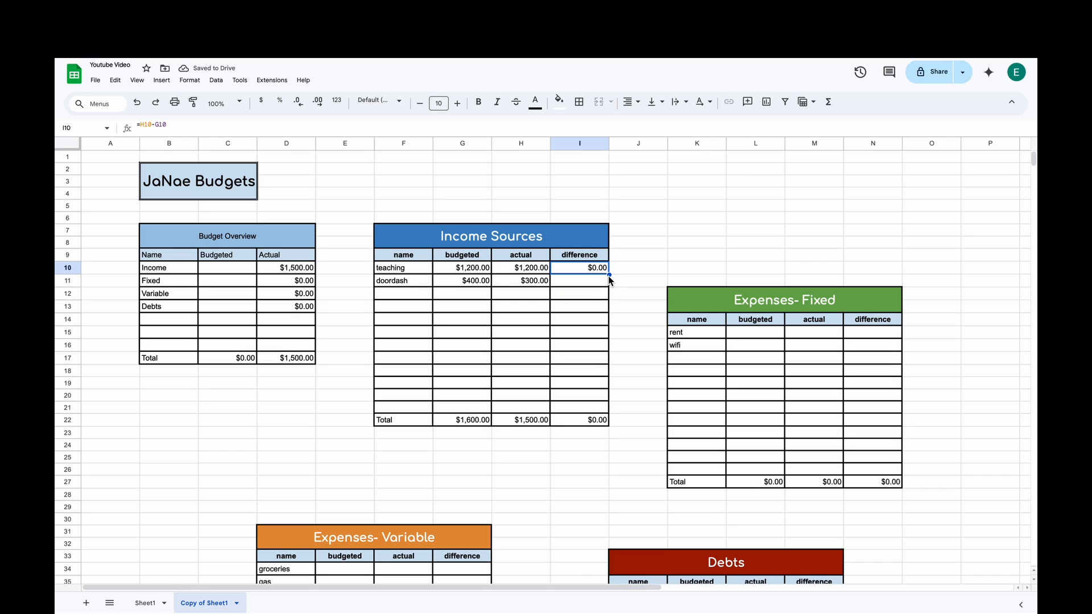
pyautogui.moveTo(606, 319); pyautogui.dragTo(602, 405)
pyautogui.click(634, 311)
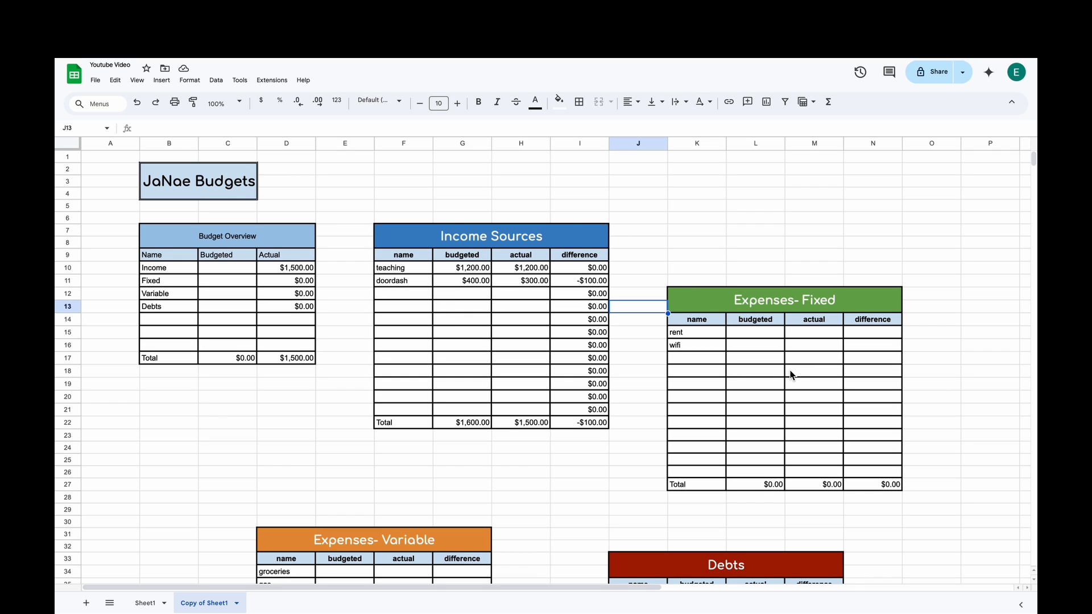
# - Enter 1700 as the budgeted amount and 1721 as the actual amount for rent in L15 and M15
pyautogui.scroll(-3, 500, 454)
pyautogui.scroll(3, 708, 488)
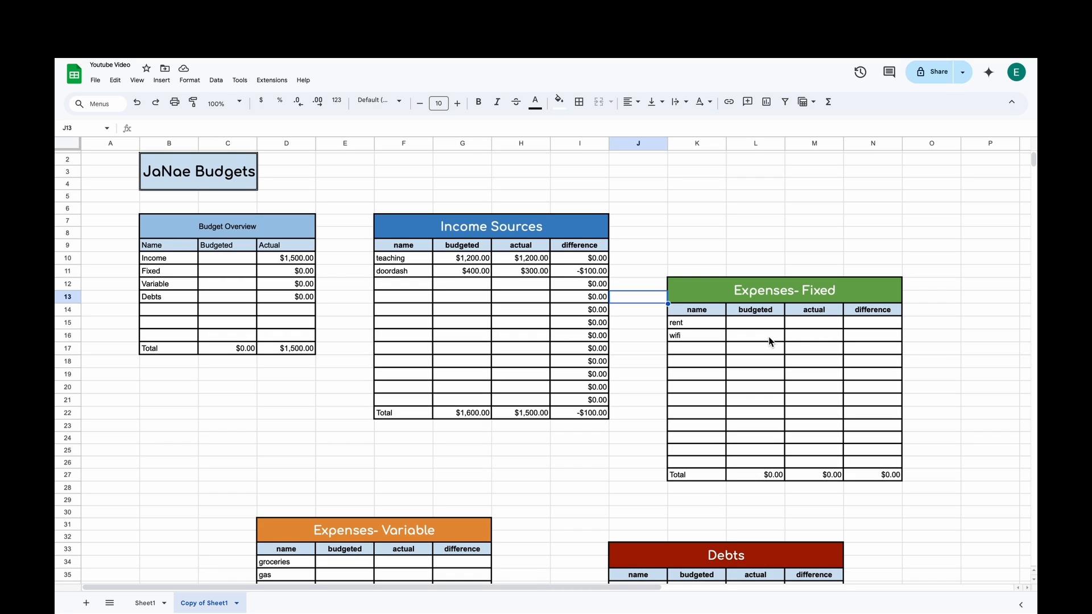
pyautogui.click(749, 323)
pyautogui.write('1700')
pyautogui.click(819, 322)
pyautogui.write('1721')
pyautogui.press('Return')
pyautogui.press('Return')
# - Enter =M15-L15 as the rent difference in N15 and fill the formula down through N26
pyautogui.click(871, 326)
pyautogui.write('=M15-L15')
pyautogui.press('Return')
pyautogui.press('super+Return')
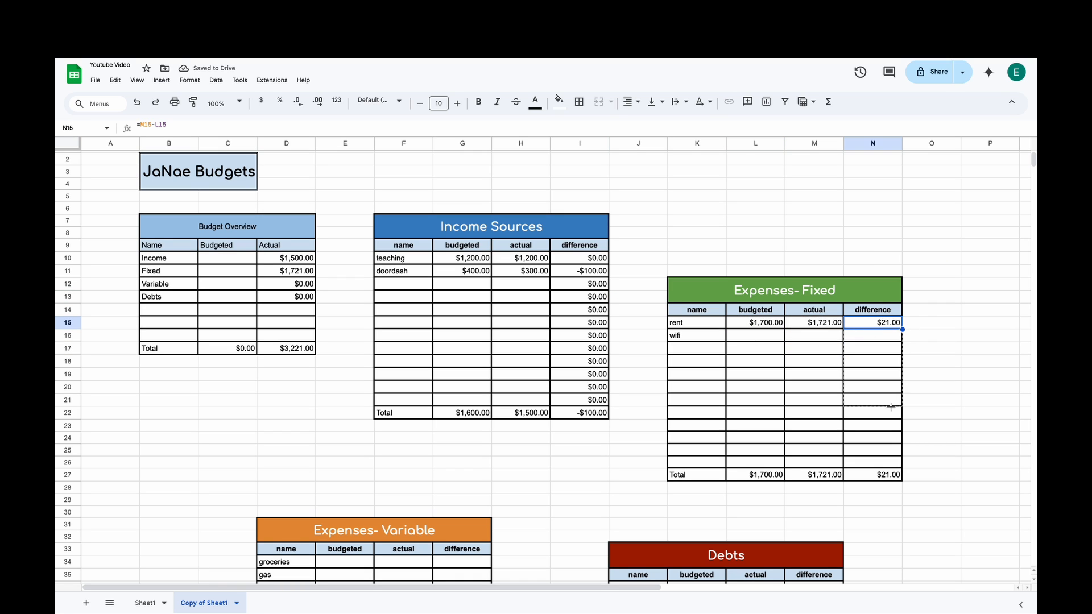
# - Enter 61 as the budgeted amount and 61.39 as the actual amount for wifi in L16 and M16
pyautogui.click(756, 337)
pyautogui.write('61.')
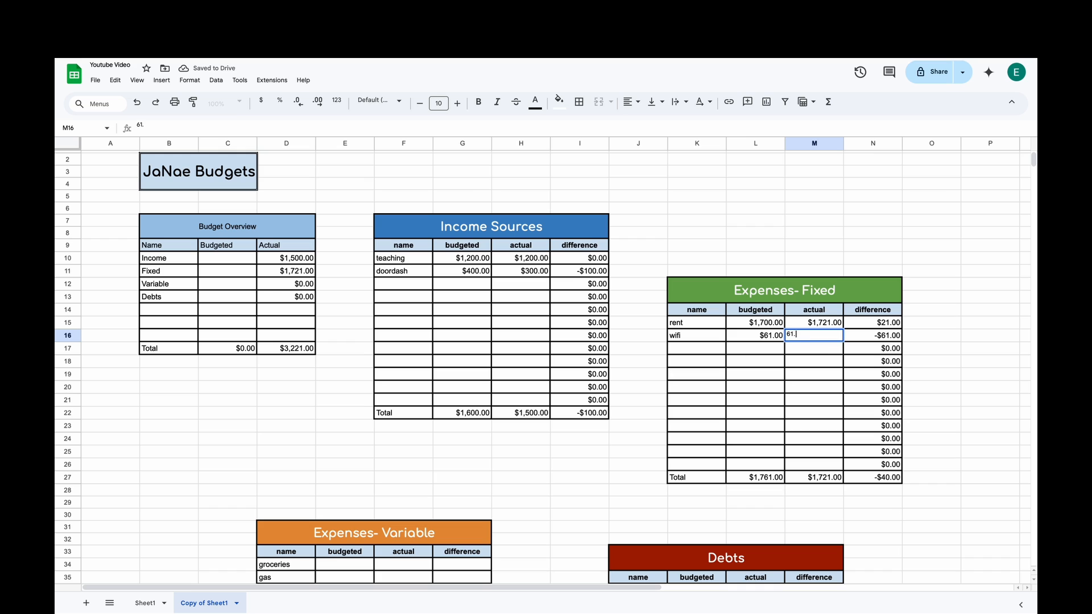
pyautogui.click(804, 376)
# - Enter 400 as the budgeted amount and 399 as the actual amount for groceries in E34 and F34
pyautogui.scroll(-5, 355, 313)
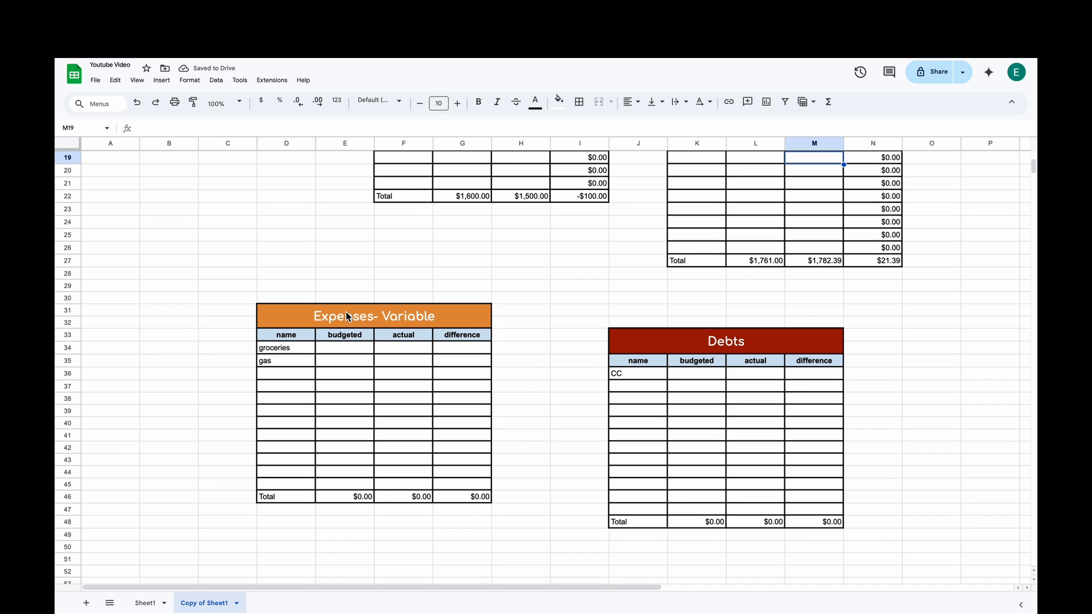
pyautogui.click(345, 347)
pyautogui.write('400')
pyautogui.press('Tab')
pyautogui.write('399')
pyautogui.press('Tab')
# - Enter =F34-E34 as the groceries difference in G34 and fill the formula down through G45
pyautogui.write('=')
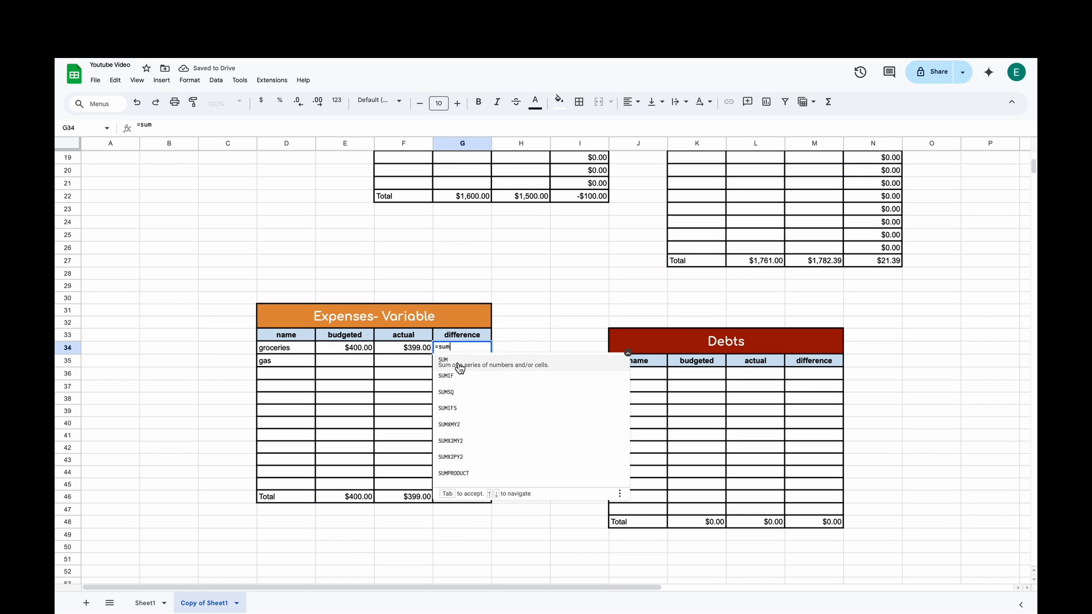
pyautogui.press('Tab')
pyautogui.press('Return')
pyautogui.click(505, 434)
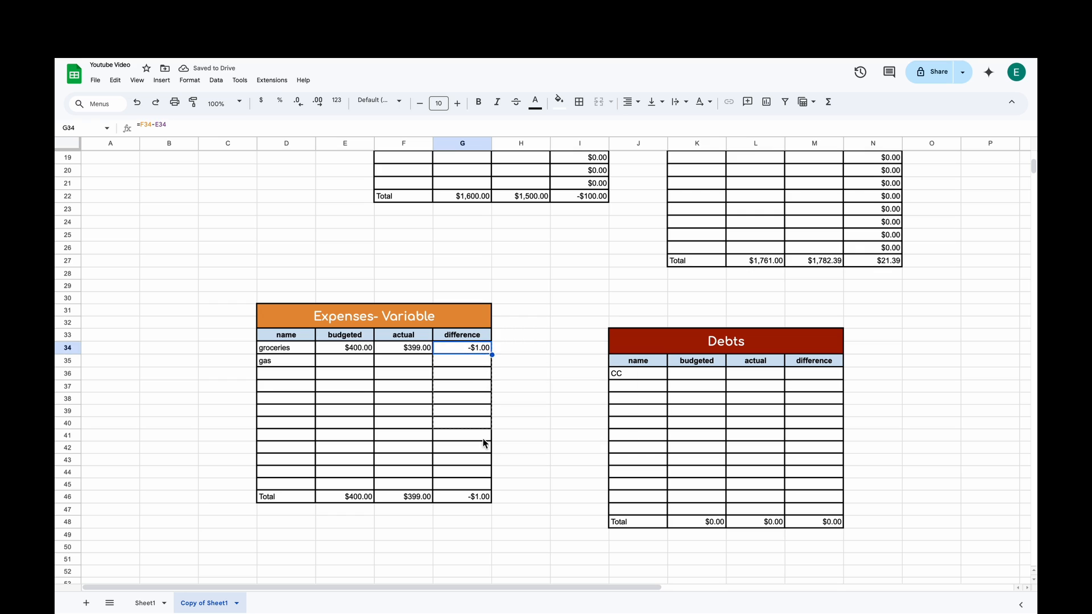
# - Enter 120 as the budgeted amount and 119 as the actual amount for gas in E35 and F35
pyautogui.click(355, 364)
pyautogui.write('120')
pyautogui.click(408, 361)
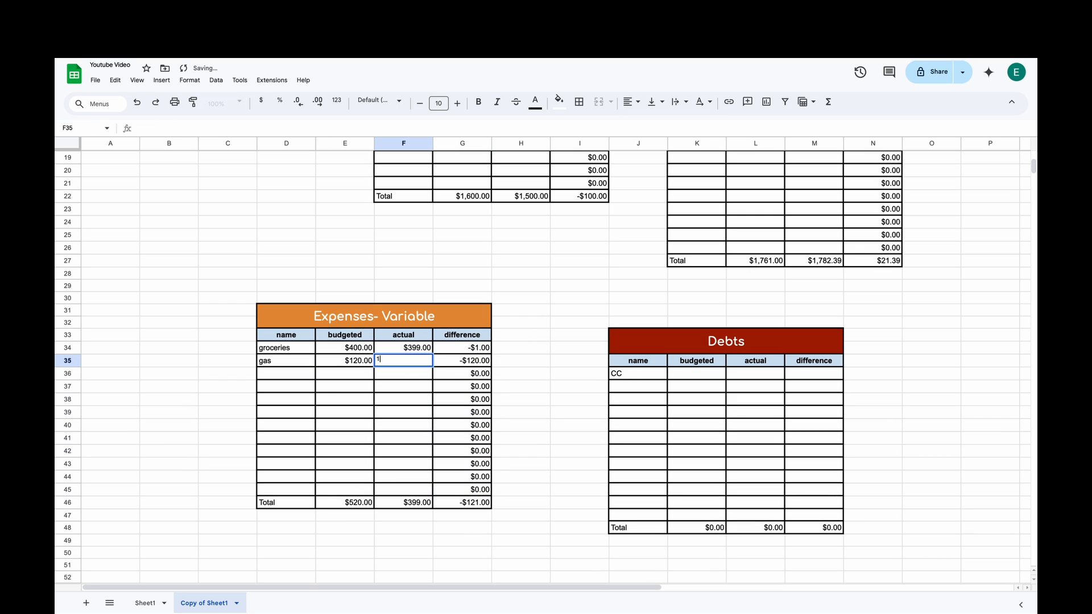
pyautogui.write('119')
pyautogui.press('Return')
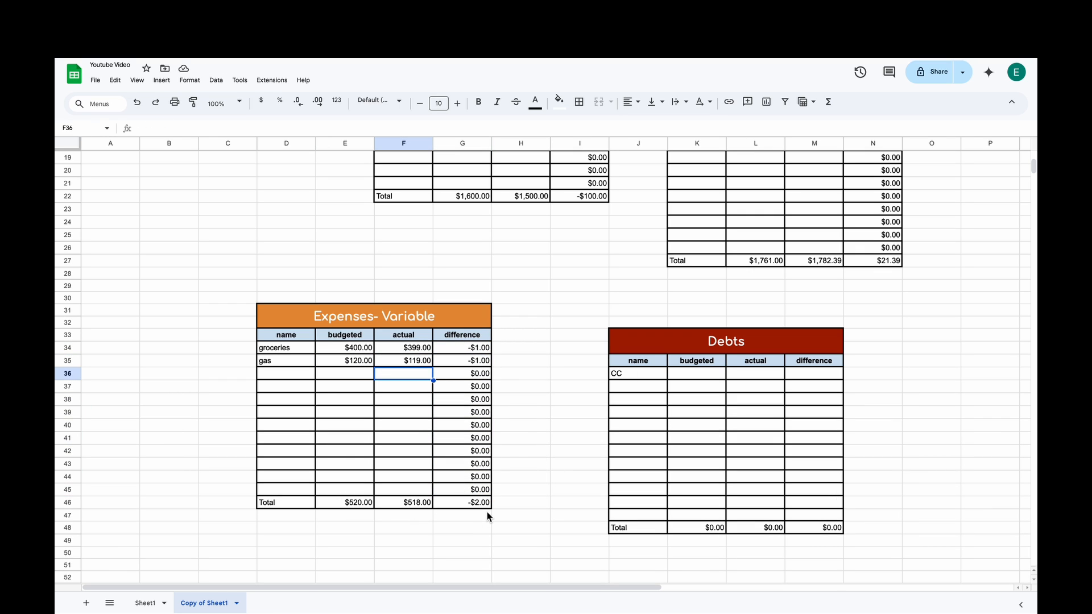
# - Enter 75 as the budgeted amount and 72 as the actual amount for CC in K36 and L36
pyautogui.click(705, 374)
pyautogui.write('75')
pyautogui.click(769, 374)
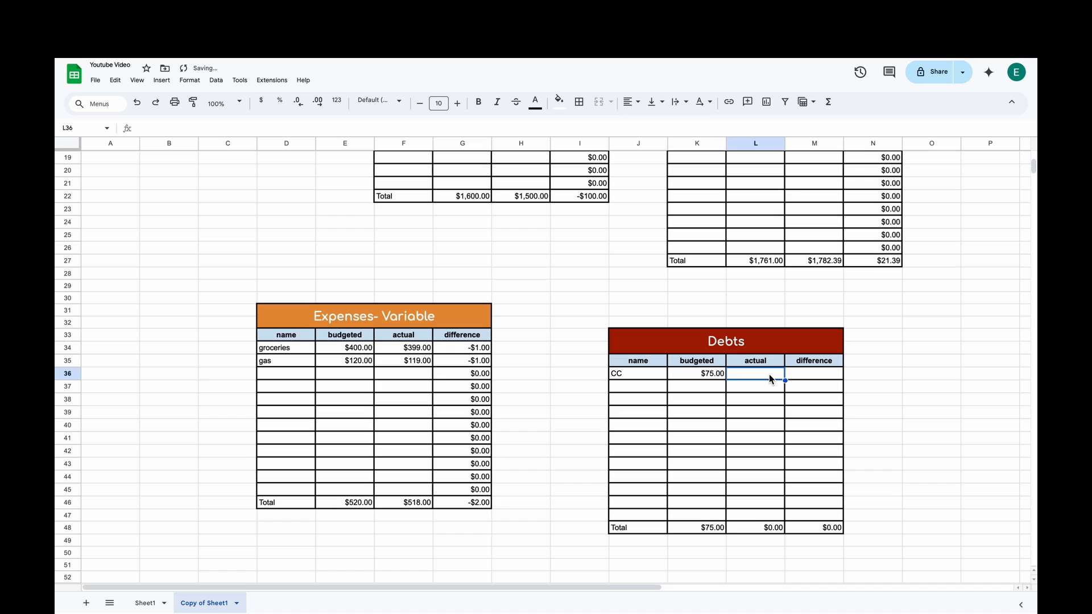
pyautogui.write('72')
# - Enter =L36-K36 as the CC difference in M36 and fill the formula down through M47
pyautogui.click(813, 378)
pyautogui.write('=L36-K36')
pyautogui.press('Return')
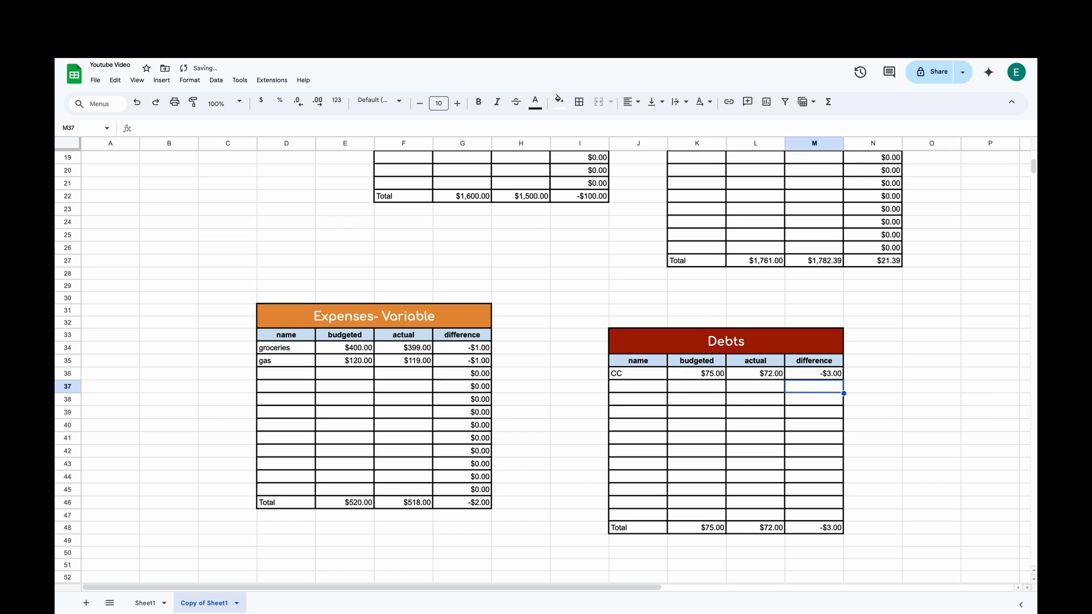
pyautogui.click(814, 373)
pyautogui.moveTo(844, 379); pyautogui.dragTo(836, 517)
pyautogui.click(898, 453)
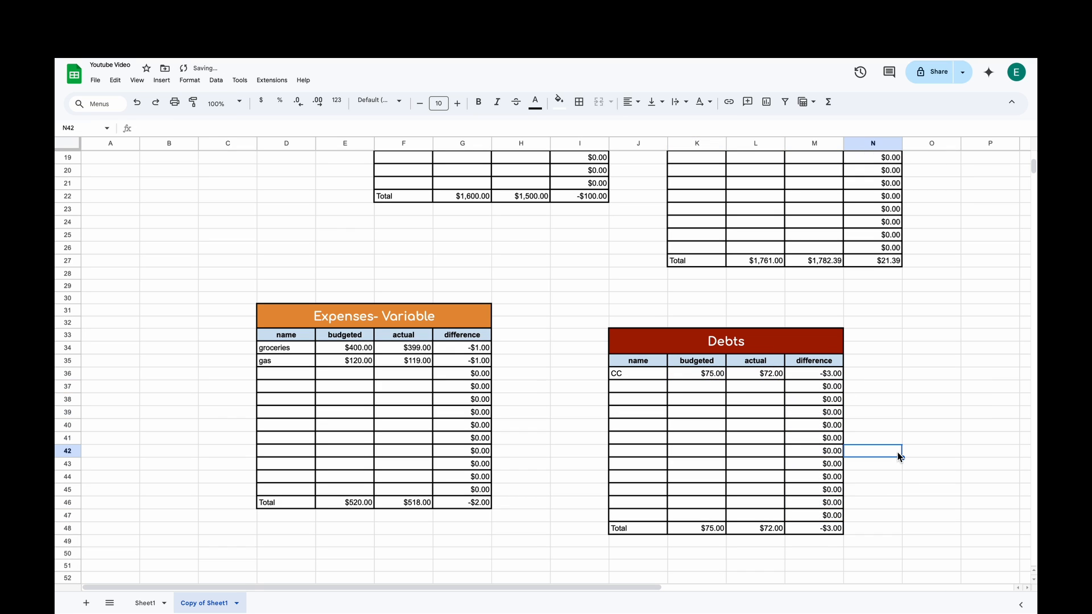
# - Create a conditional formatting rule on the Income Sources difference cells I10:I22 that fills values greater than 0 with red
pyautogui.scroll(6, 691, 377)
pyautogui.moveTo(571, 265); pyautogui.dragTo(571, 419)
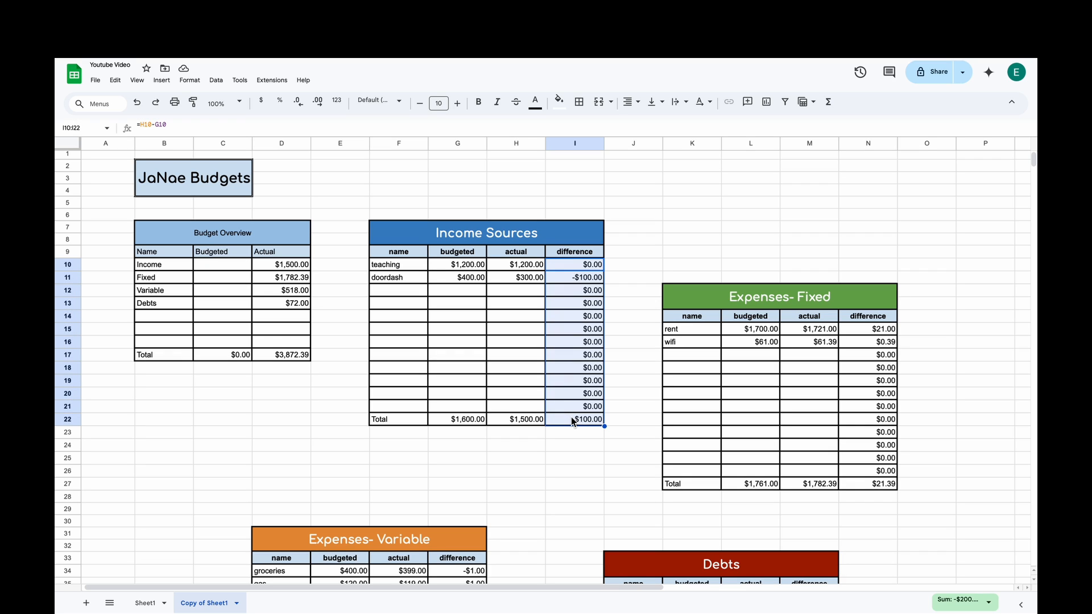
pyautogui.click(190, 82)
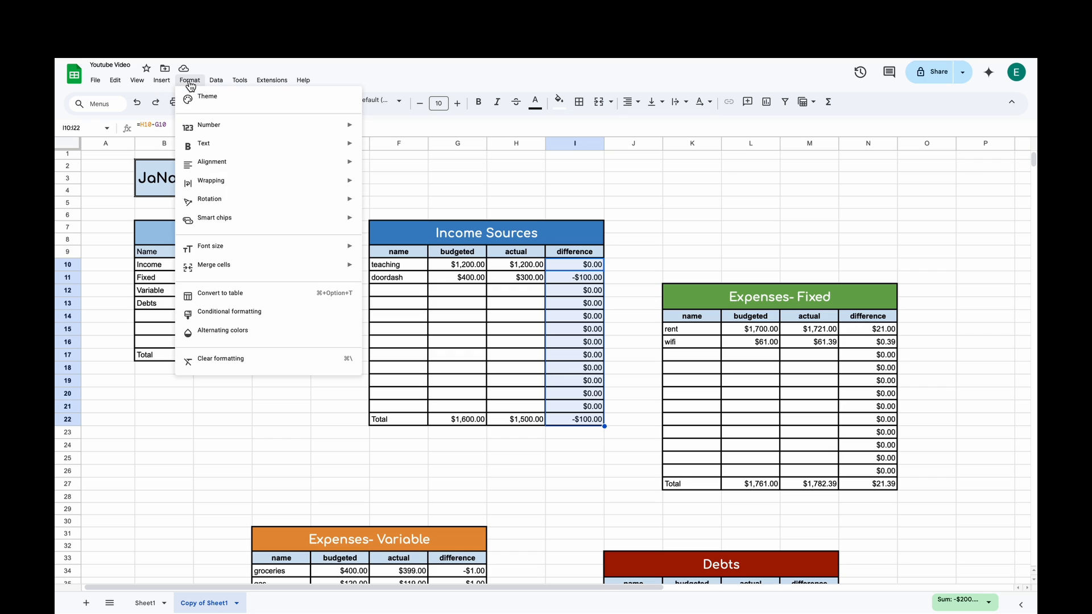
pyautogui.click(250, 316)
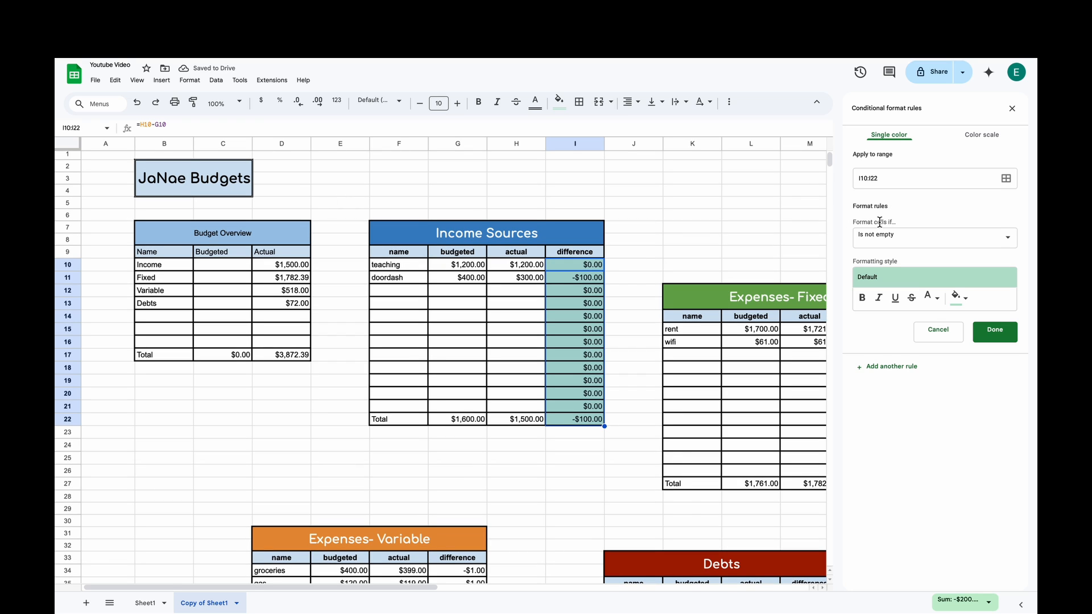
pyautogui.click(1005, 241)
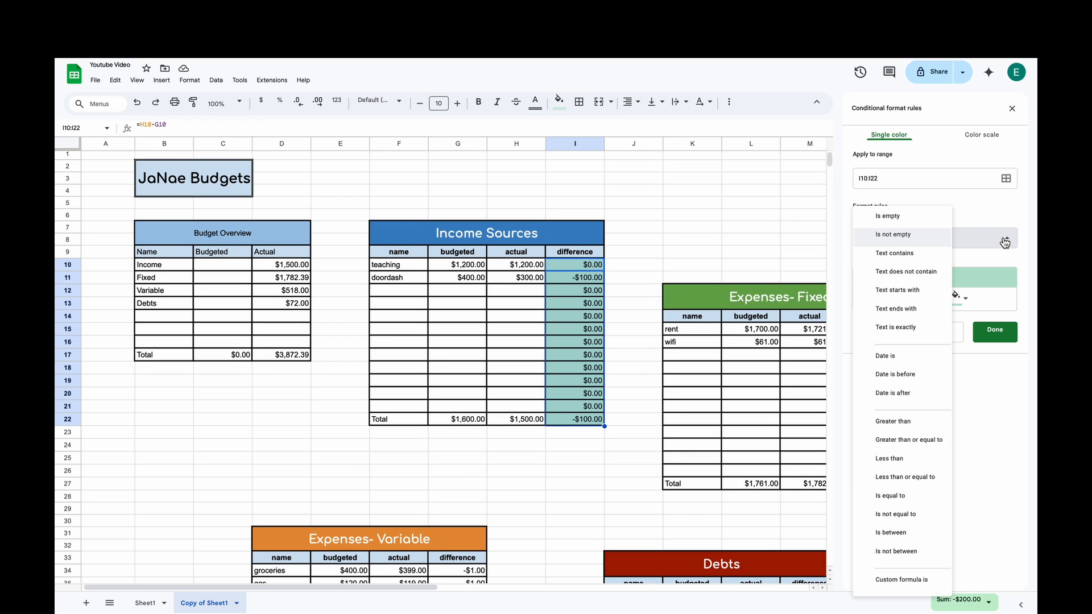
pyautogui.click(911, 424)
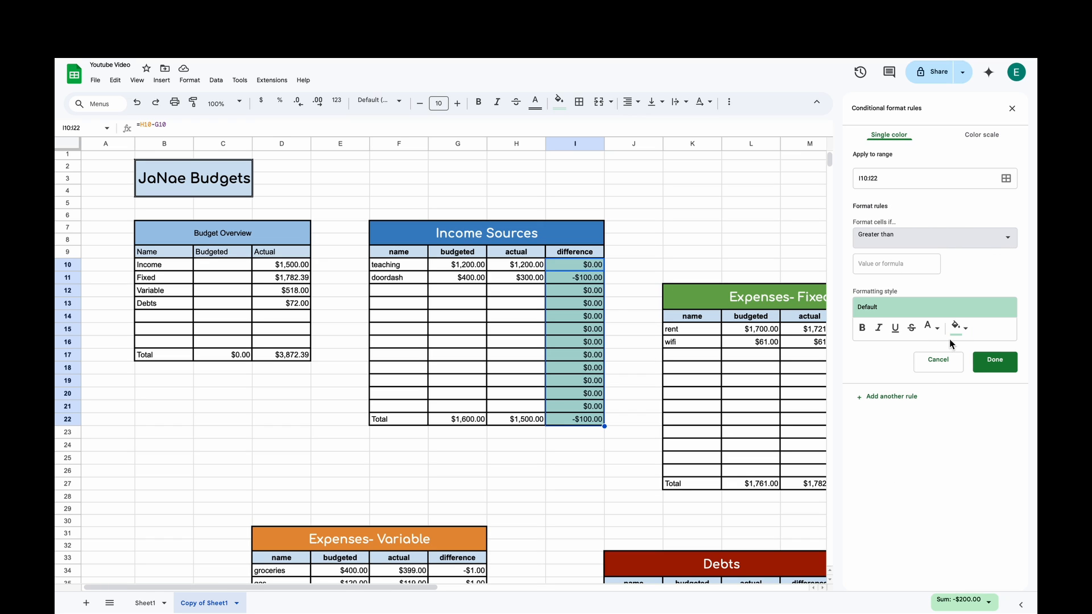
pyautogui.click(882, 264)
pyautogui.write('0')
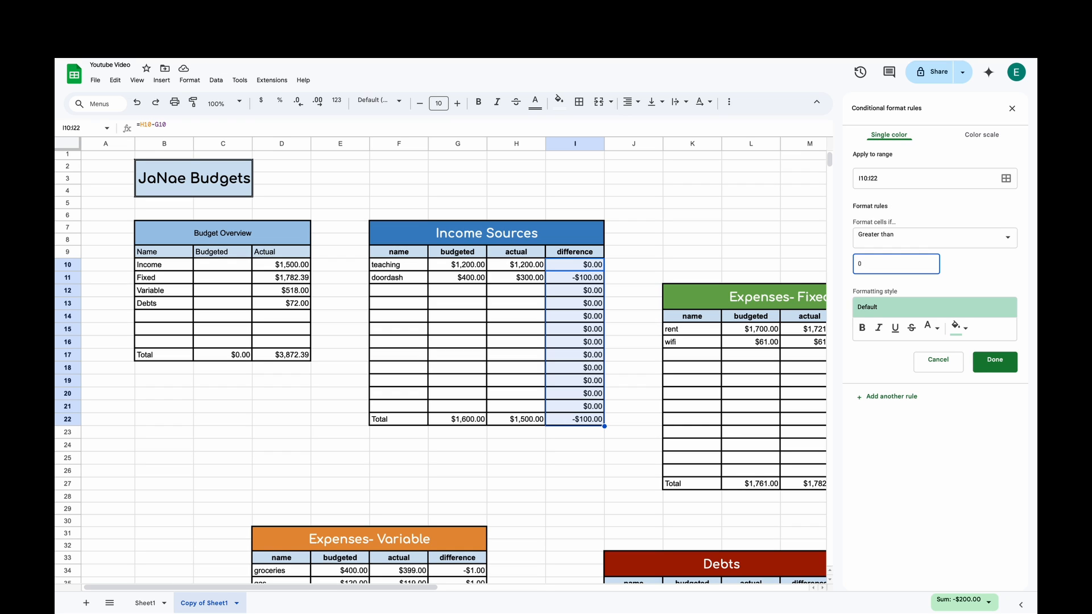
pyautogui.click(960, 329)
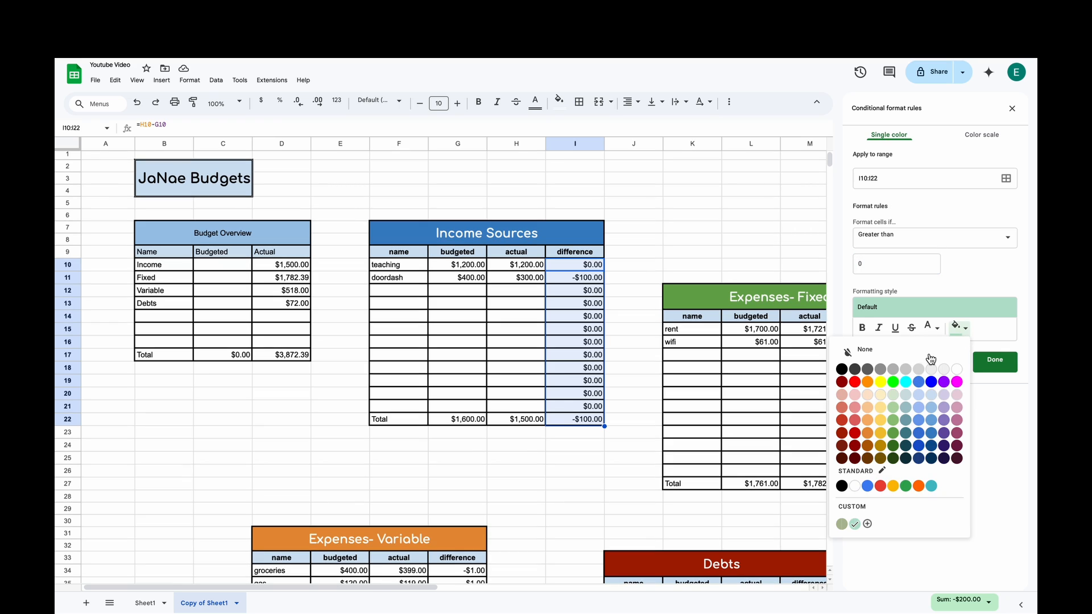
pyautogui.click(855, 382)
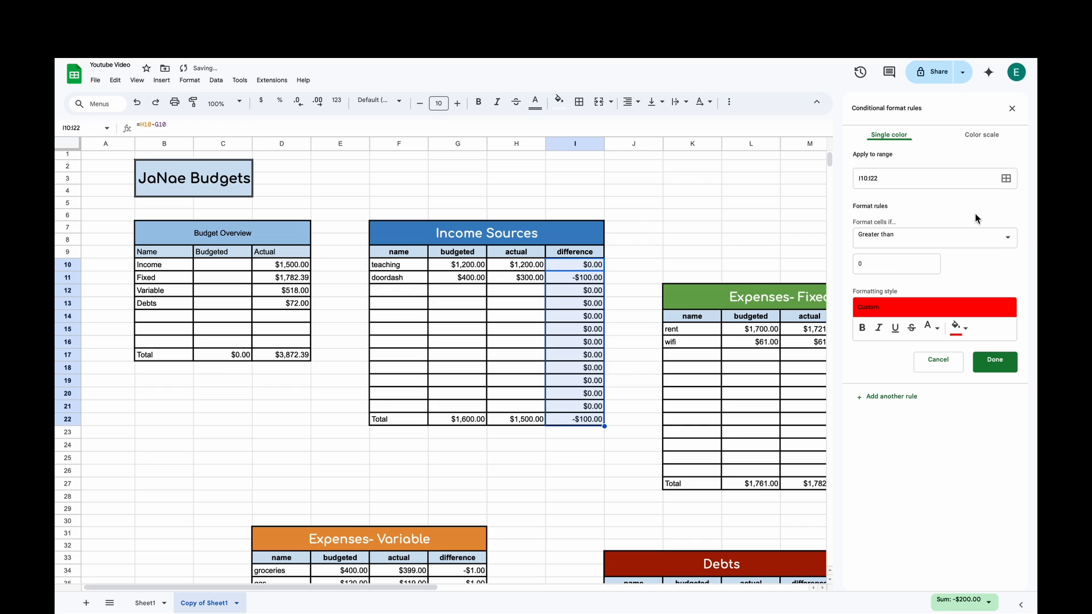
# - Try a rule filling Income Sources differences less than or equal to 0 with light green, and delete that rule
pyautogui.click(970, 243)
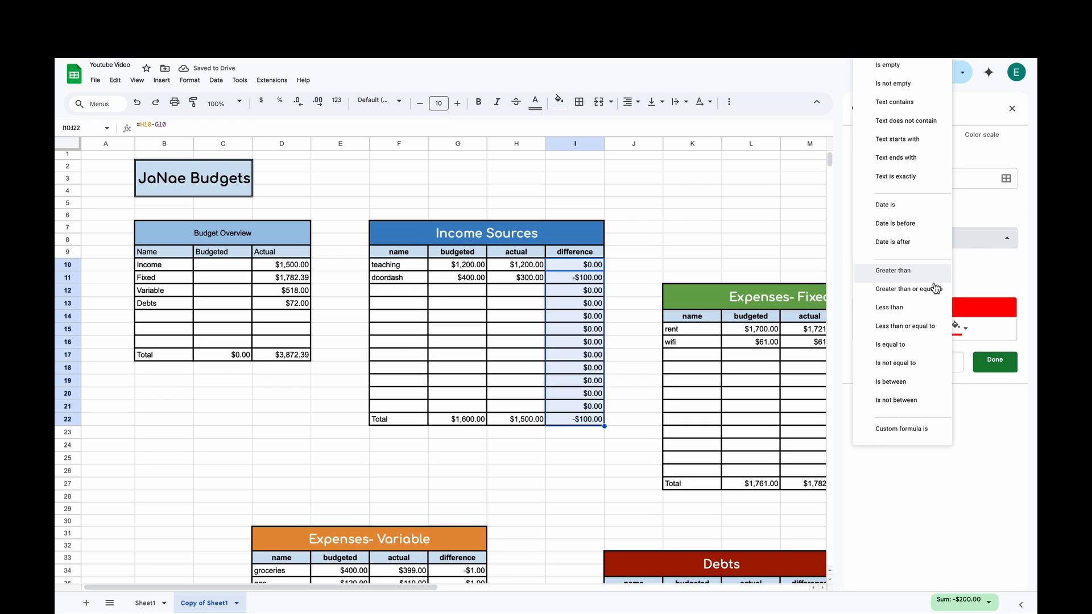
pyautogui.click(920, 329)
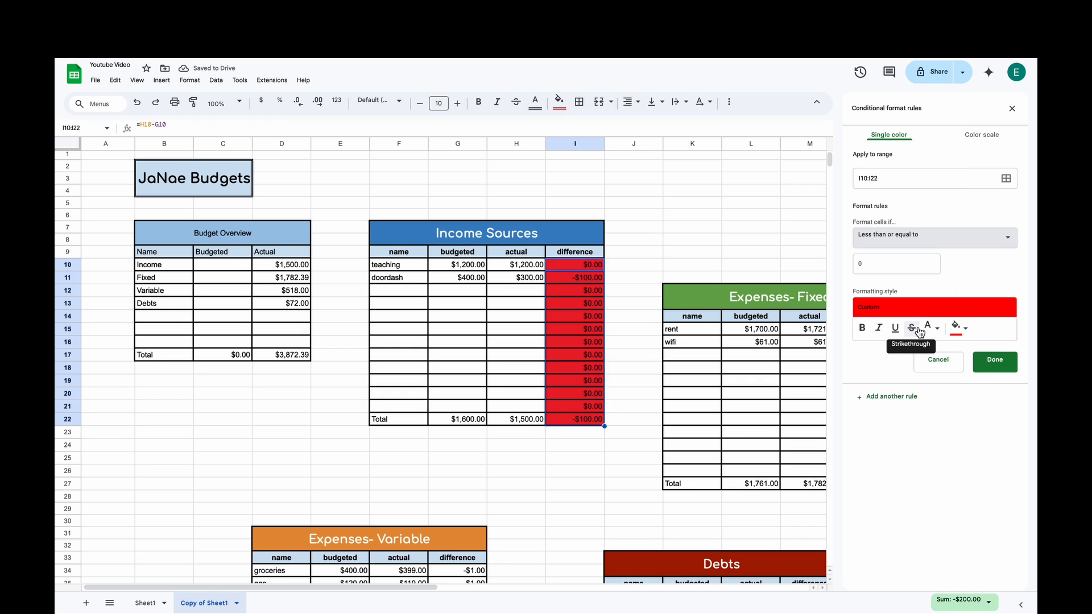
pyautogui.click(967, 330)
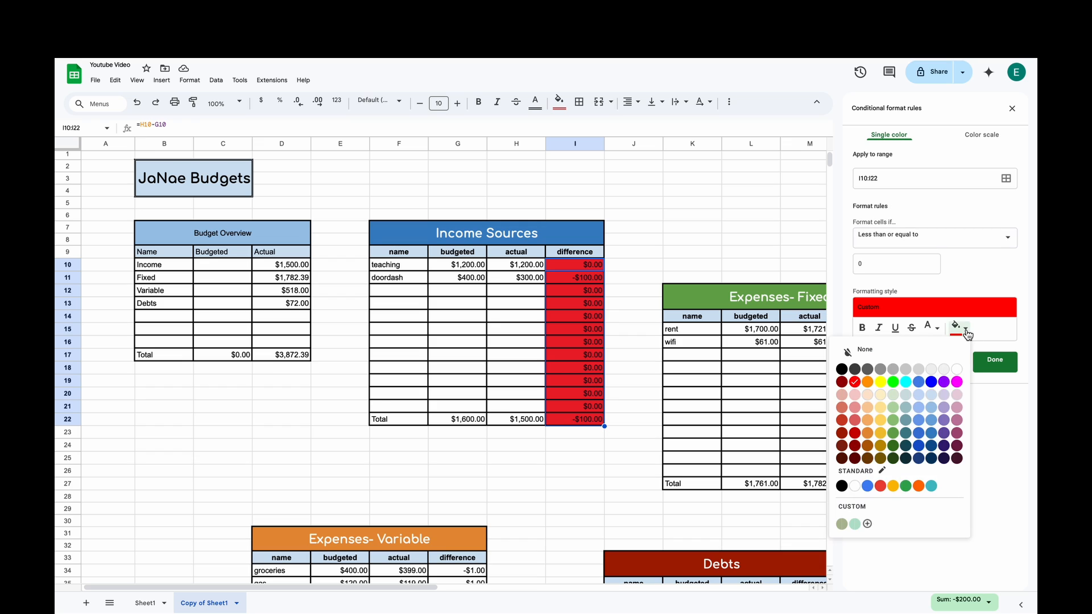
pyautogui.click(896, 387)
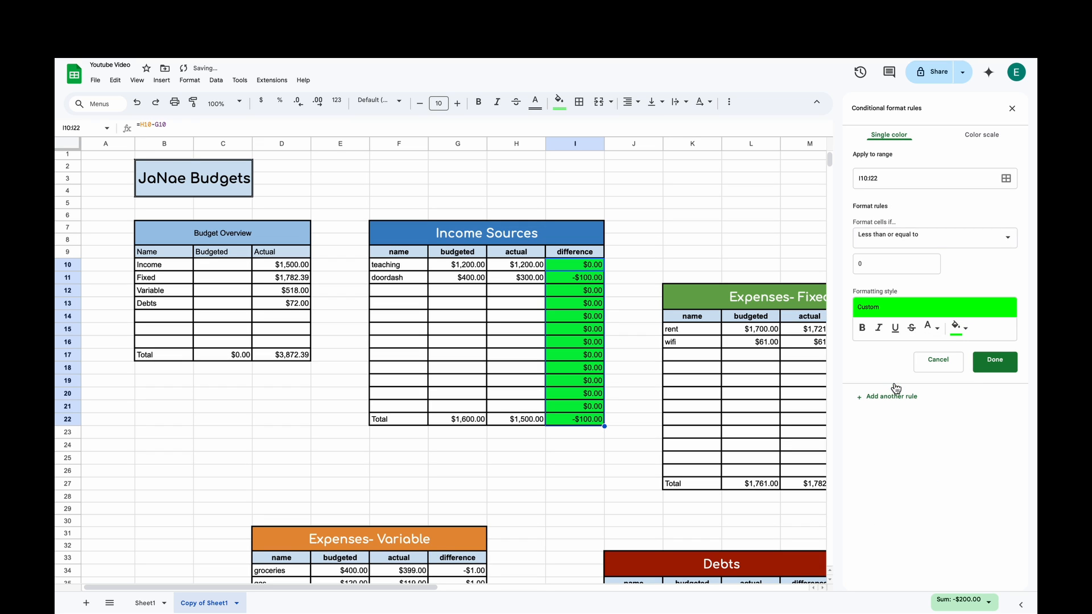
pyautogui.click(964, 329)
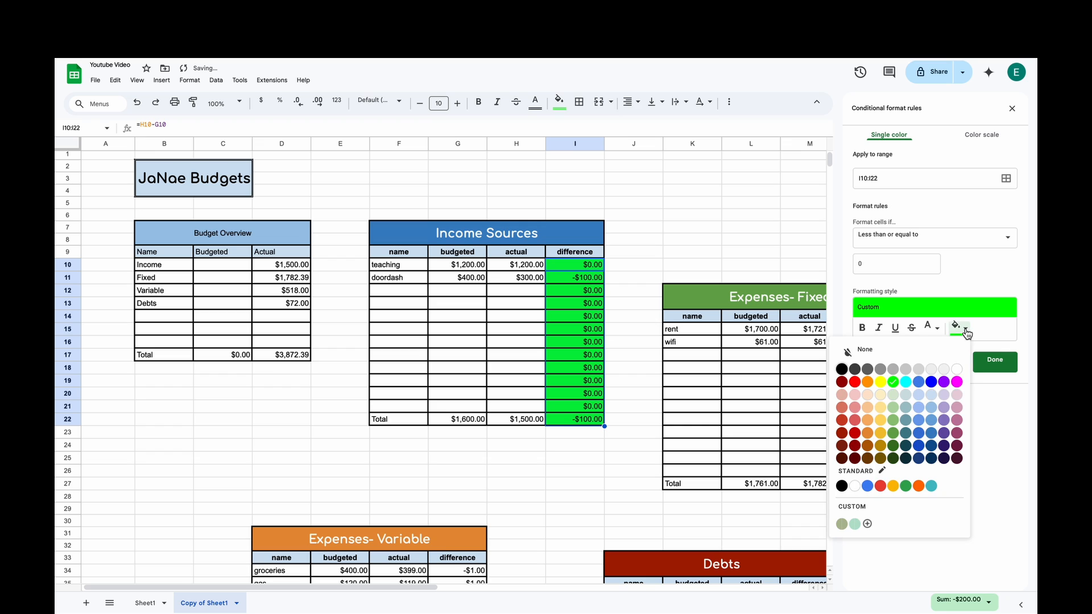
pyautogui.click(894, 408)
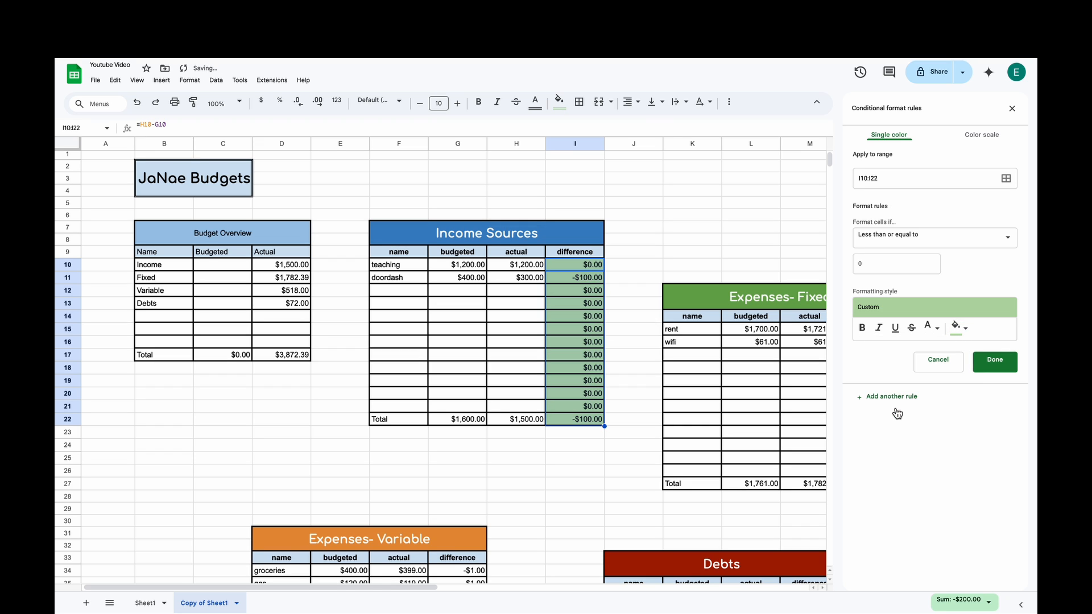
pyautogui.click(943, 361)
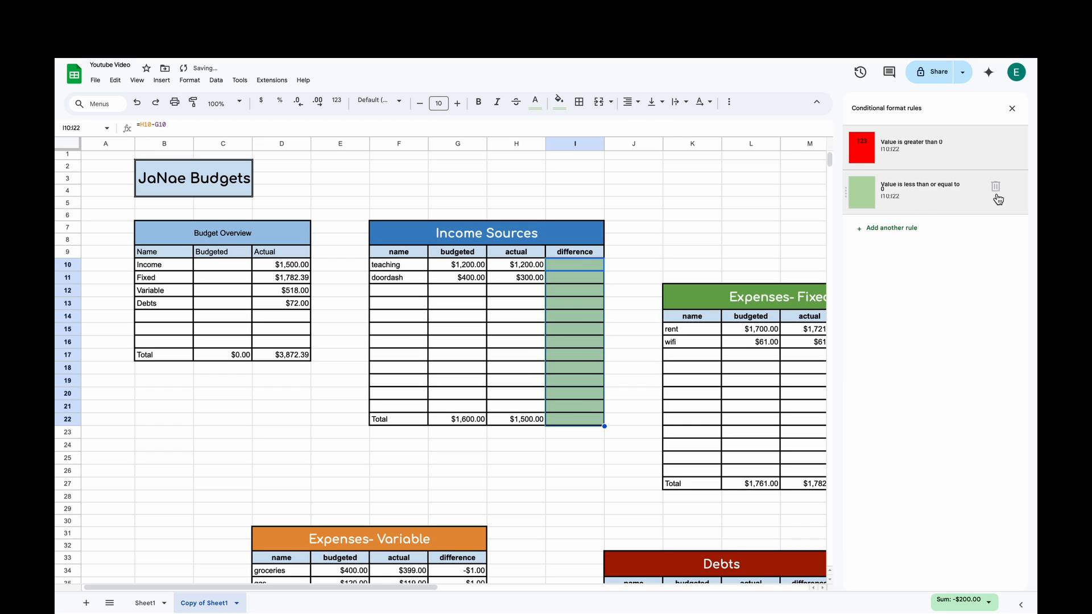
pyautogui.click(997, 196)
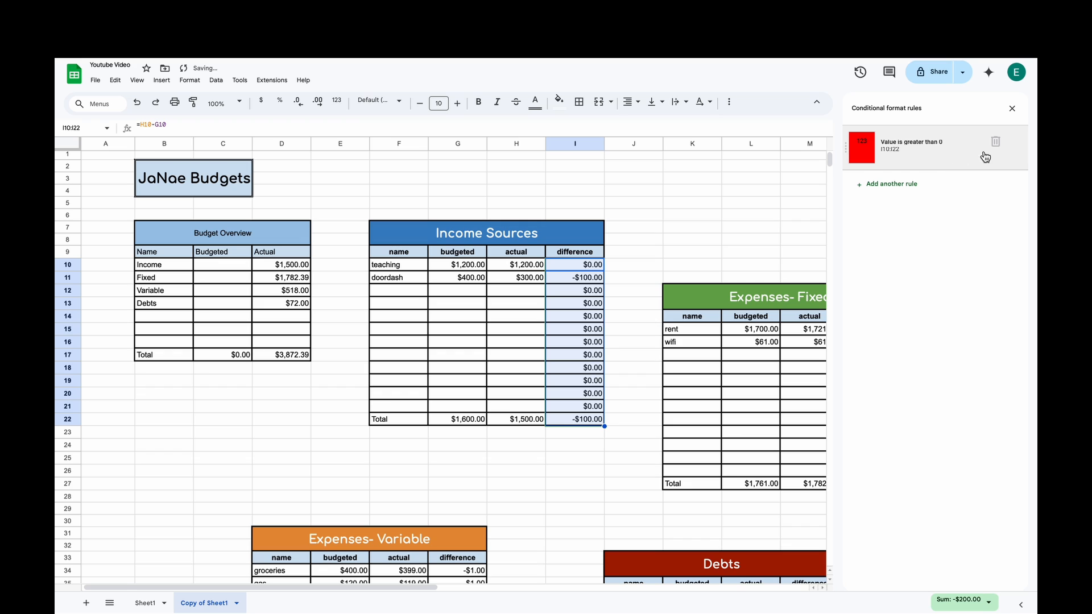
# - Change the greater-than-0 rule on I10:I22 to red text with no fill color
pyautogui.click(912, 158)
pyautogui.click(932, 328)
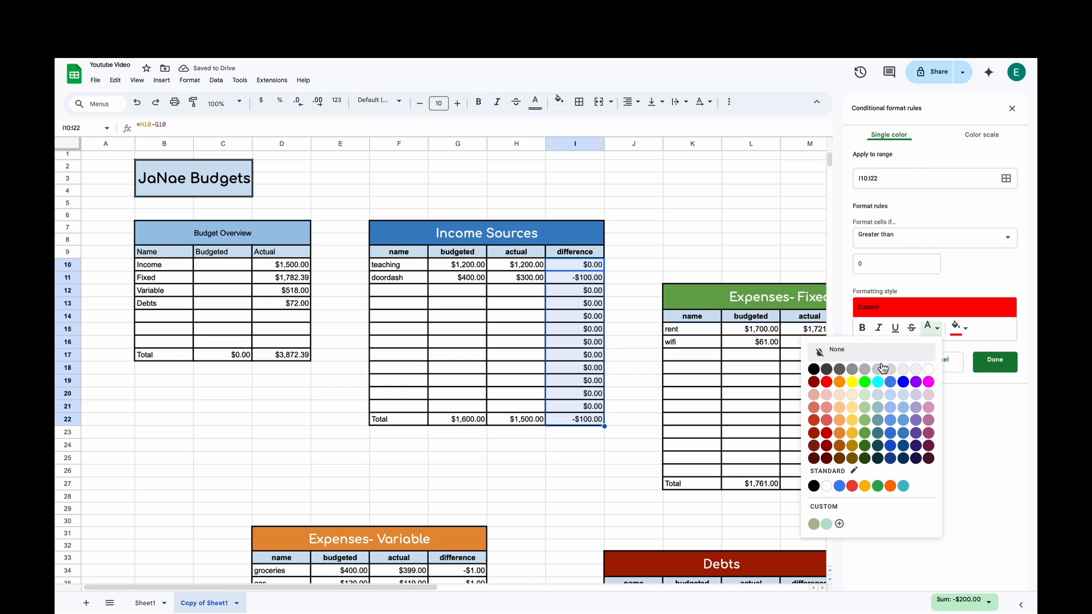
pyautogui.click(826, 382)
pyautogui.click(959, 328)
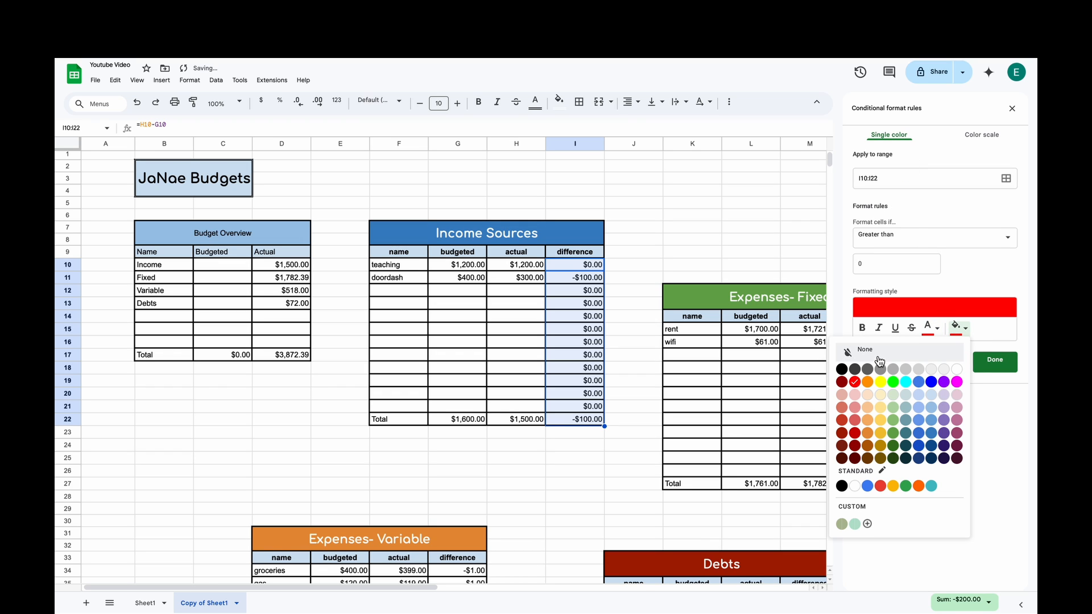
pyautogui.click(868, 350)
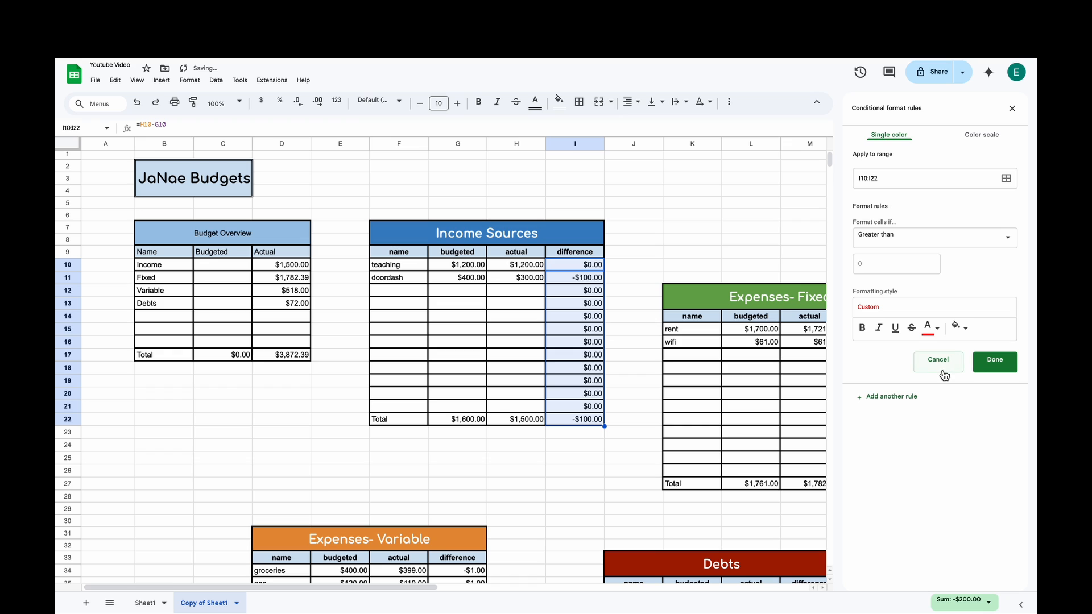
# - Add a conditional formatting rule on I10:I22 that shows values less than or equal to 0 in light green text
pyautogui.click(896, 400)
pyautogui.click(909, 237)
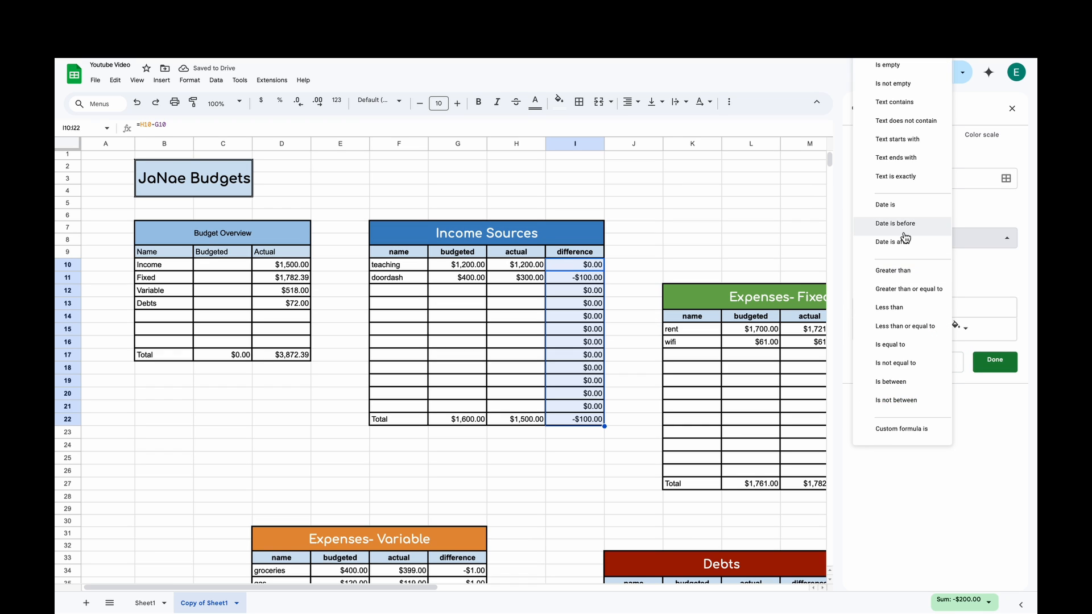
pyautogui.click(904, 326)
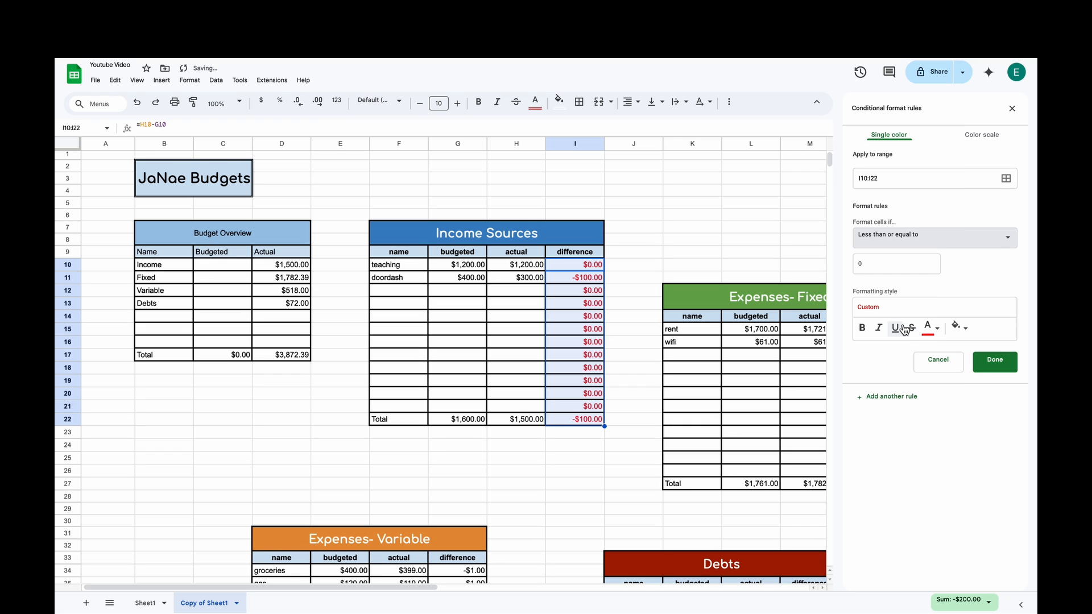
pyautogui.click(933, 328)
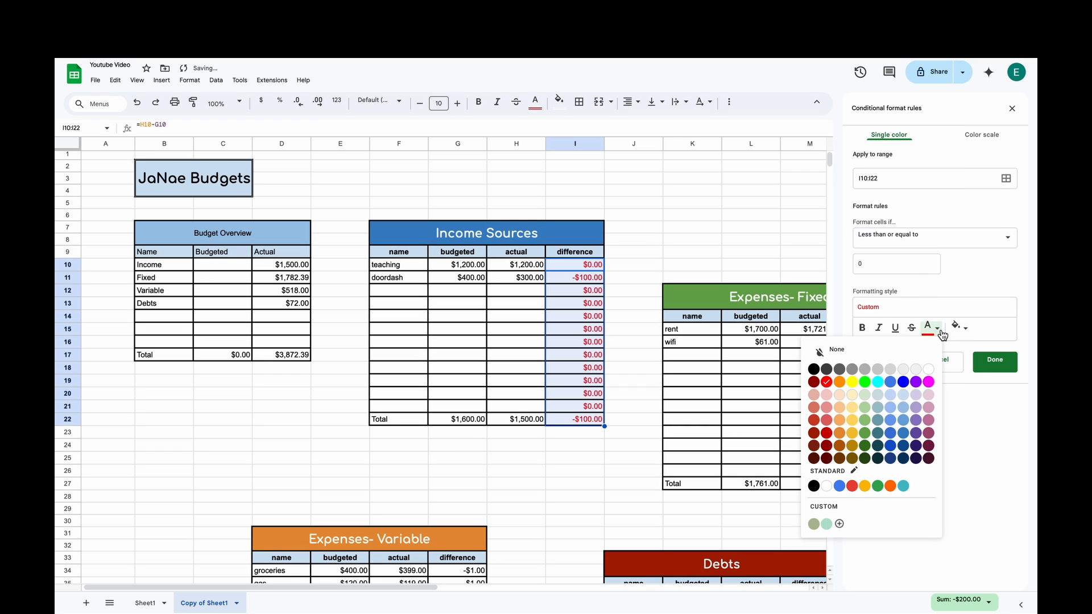
pyautogui.click(866, 409)
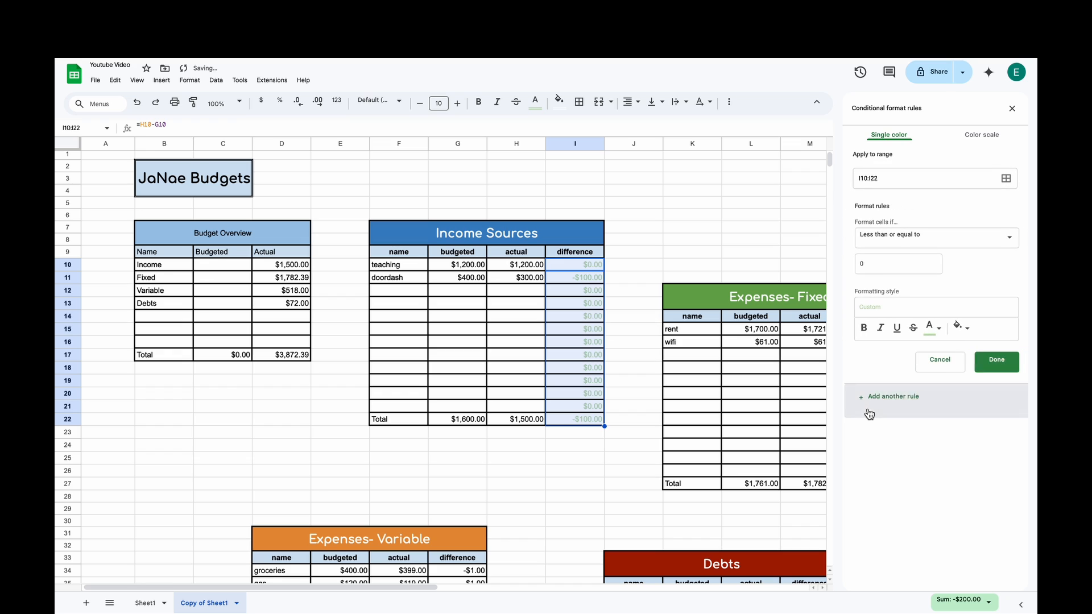
pyautogui.click(994, 362)
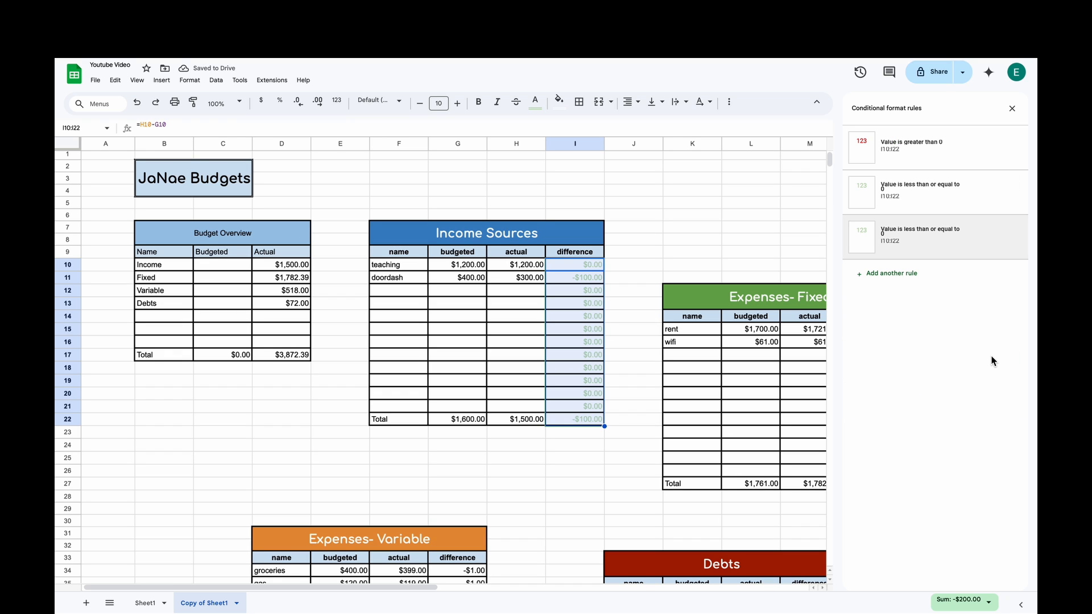
pyautogui.click(1012, 108)
pyautogui.click(878, 199)
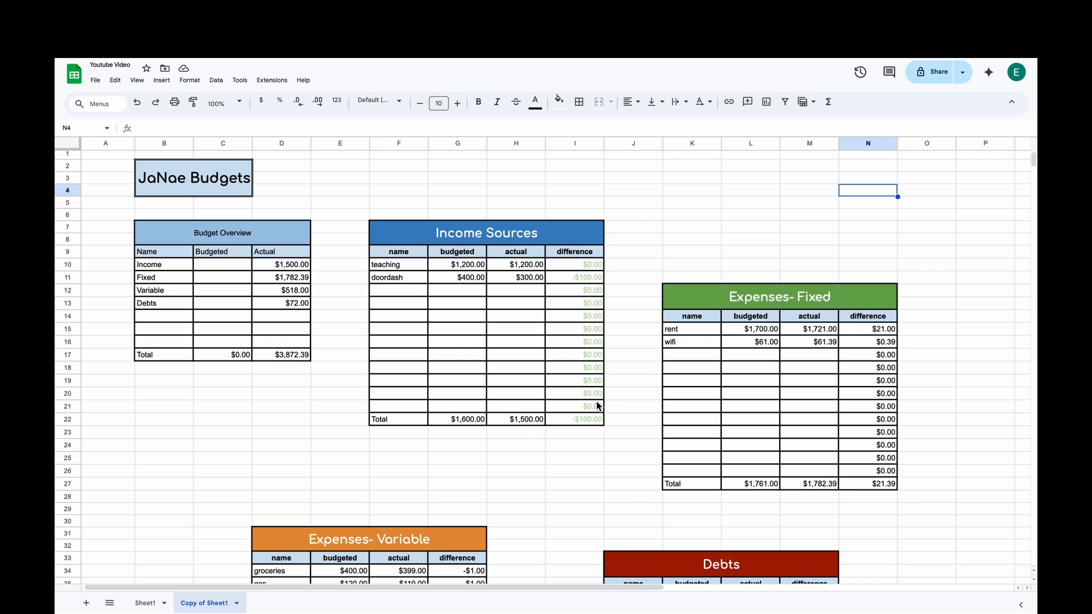
# - Try to set a darker green text color directly on the Income Sources difference cells I10:I22
pyautogui.moveTo(589, 264); pyautogui.dragTo(577, 422)
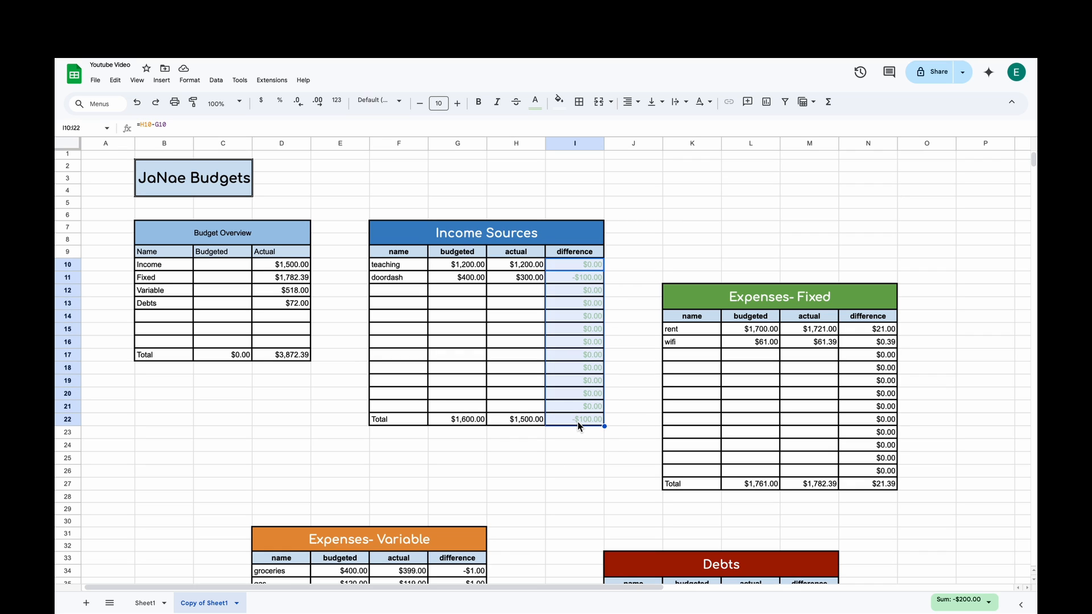
pyautogui.click(535, 103)
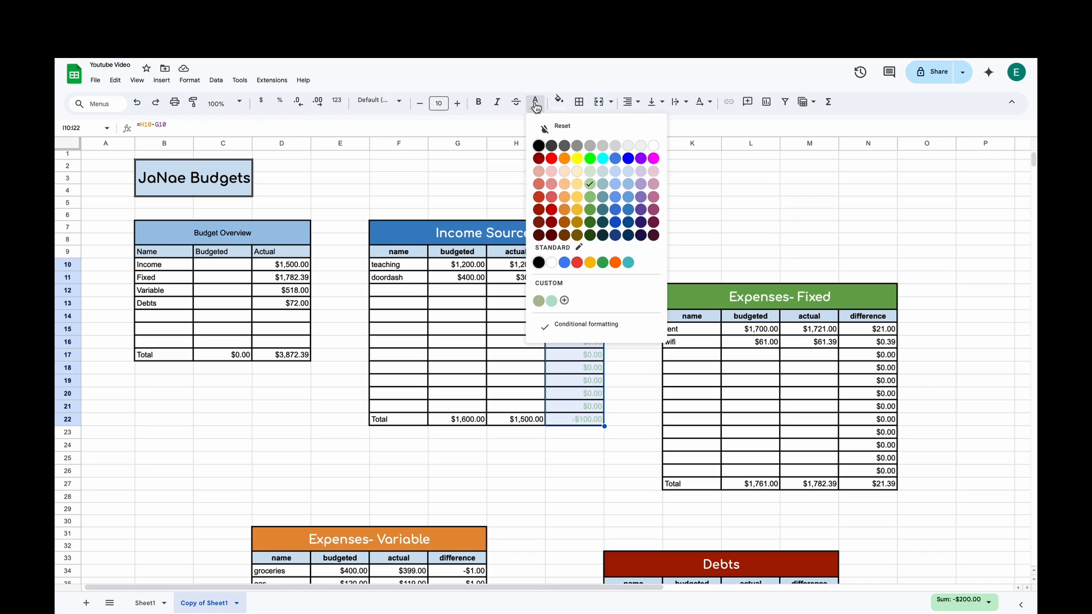
pyautogui.click(592, 213)
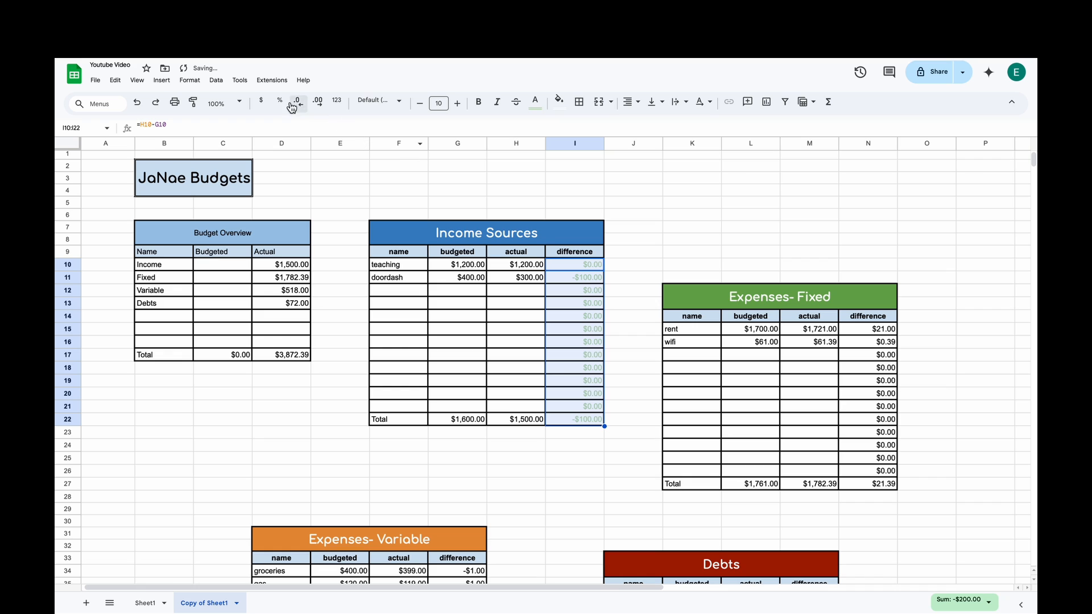
# - Change the text color of the first less-than-or-equal-to-0 rule on I10:I22 to a darker green
pyautogui.click(190, 80)
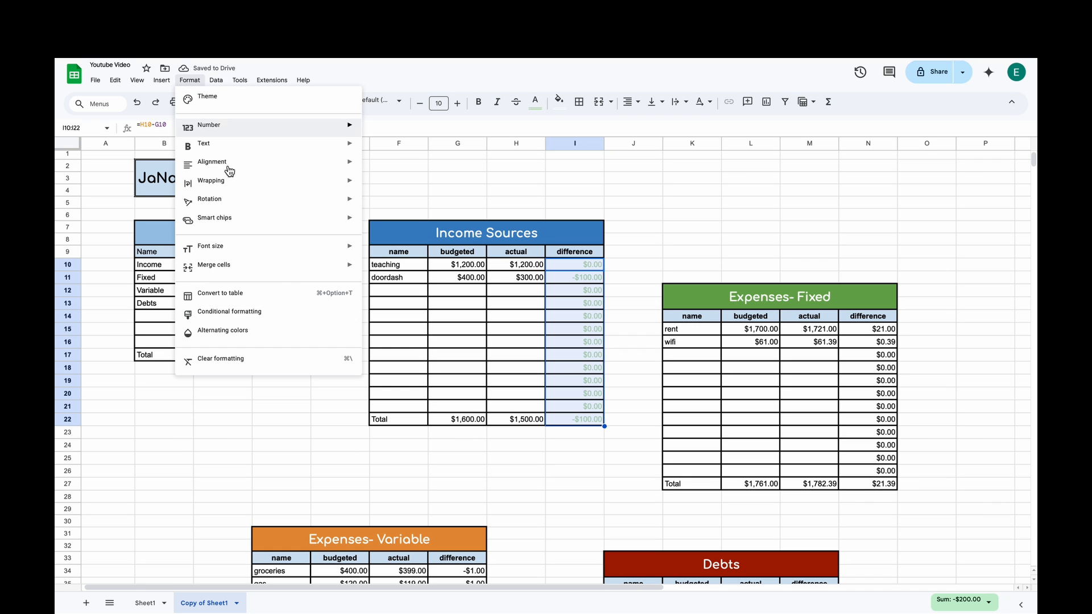
pyautogui.click(249, 323)
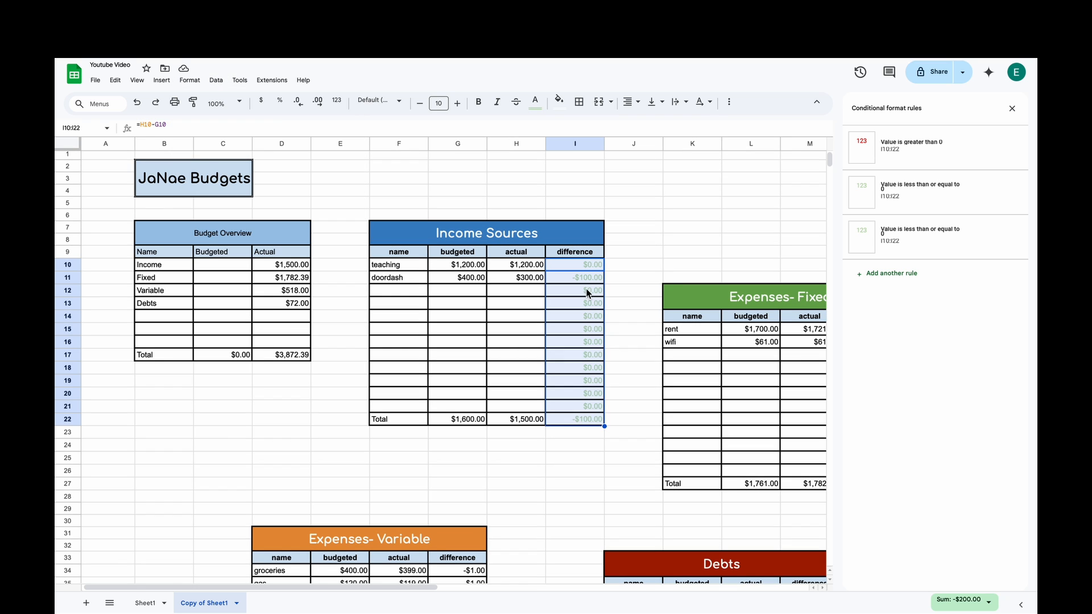
pyautogui.click(933, 200)
pyautogui.click(939, 333)
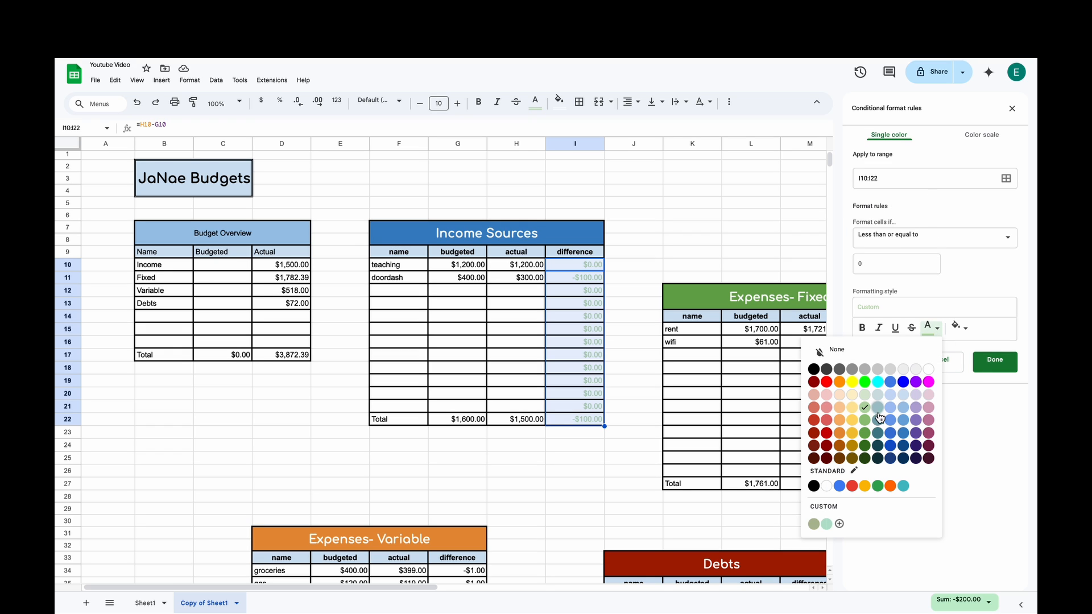
pyautogui.click(866, 437)
pyautogui.click(995, 361)
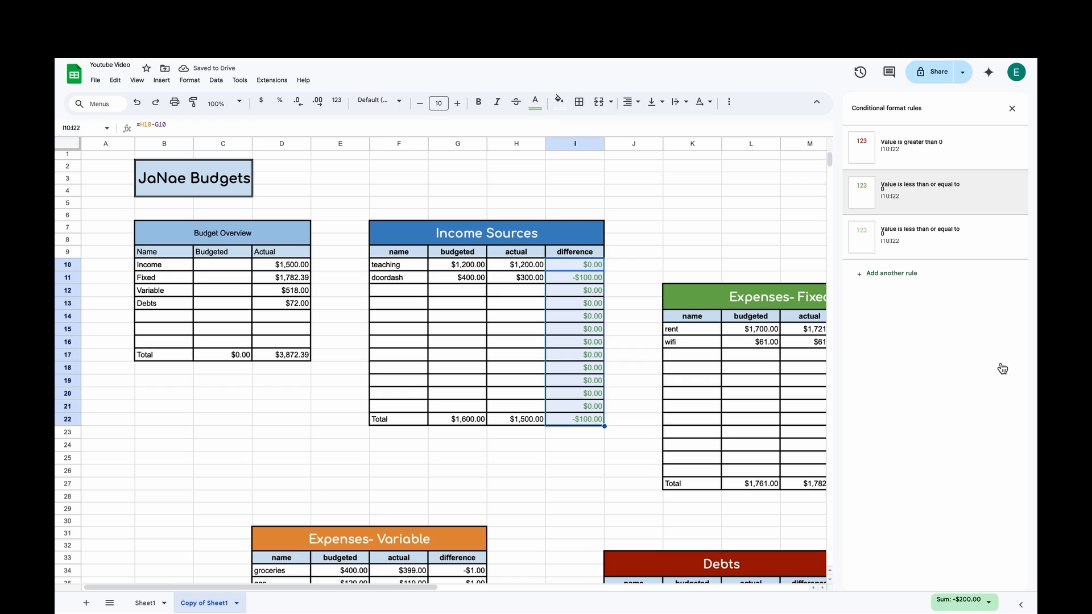
pyautogui.click(753, 240)
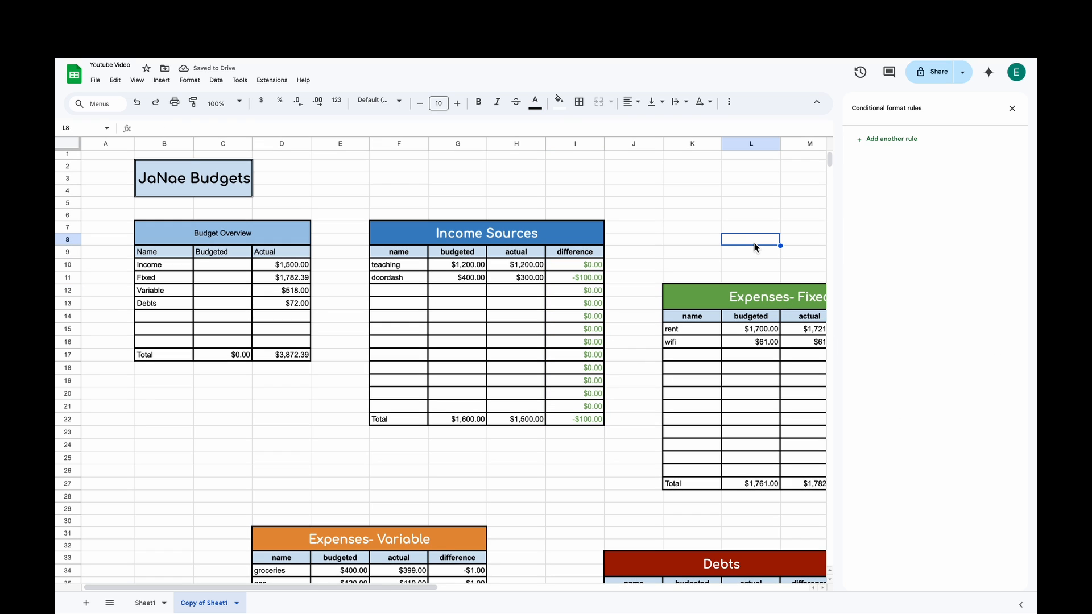
pyautogui.click(720, 218)
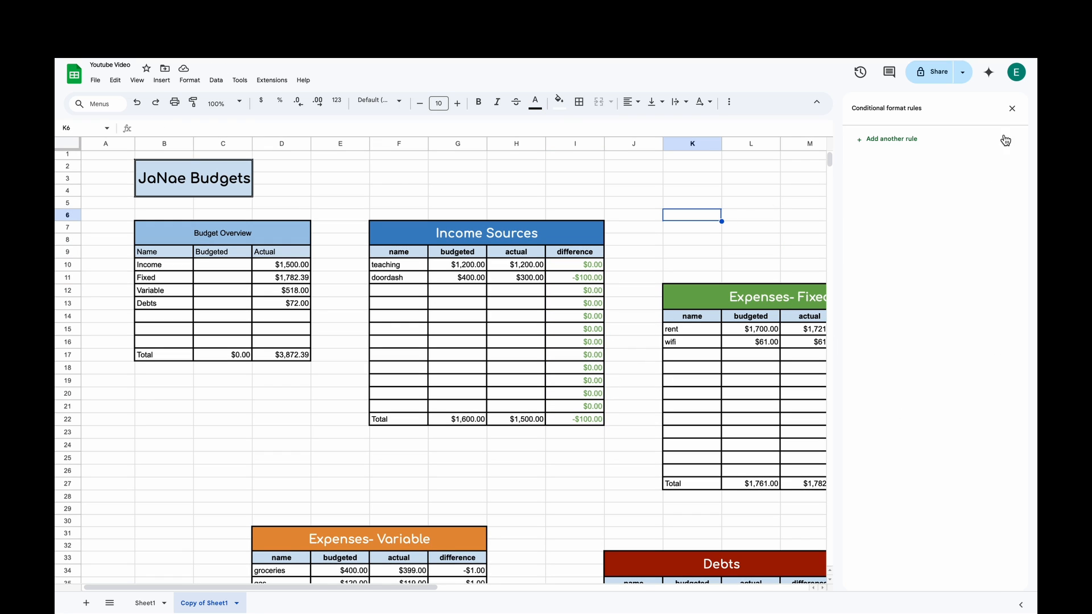
pyautogui.click(1011, 108)
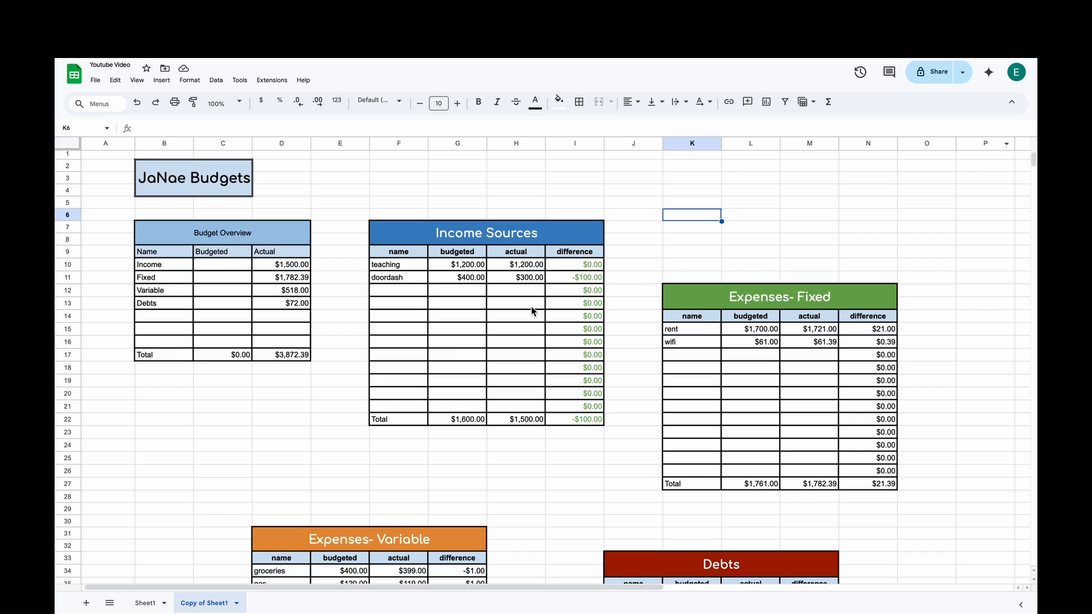
# - Add a conditional formatting rule to the Expenses- Fixed difference cells N15:N27 for values greater than 0
pyautogui.scroll(-3, 833, 485)
pyautogui.hscroll(1, 833, 485)
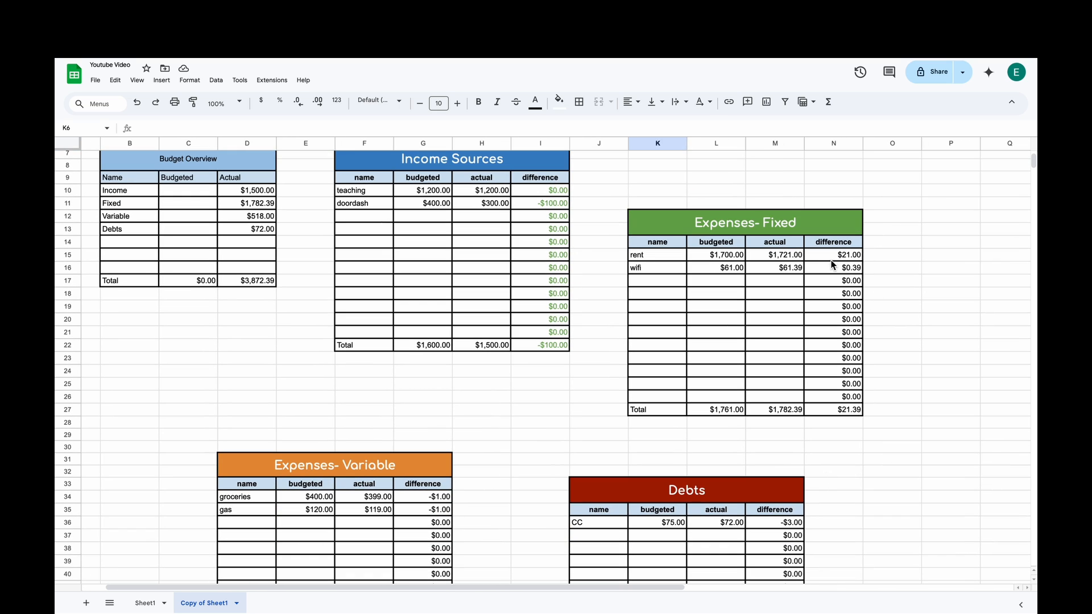
pyautogui.moveTo(833, 255); pyautogui.dragTo(824, 411)
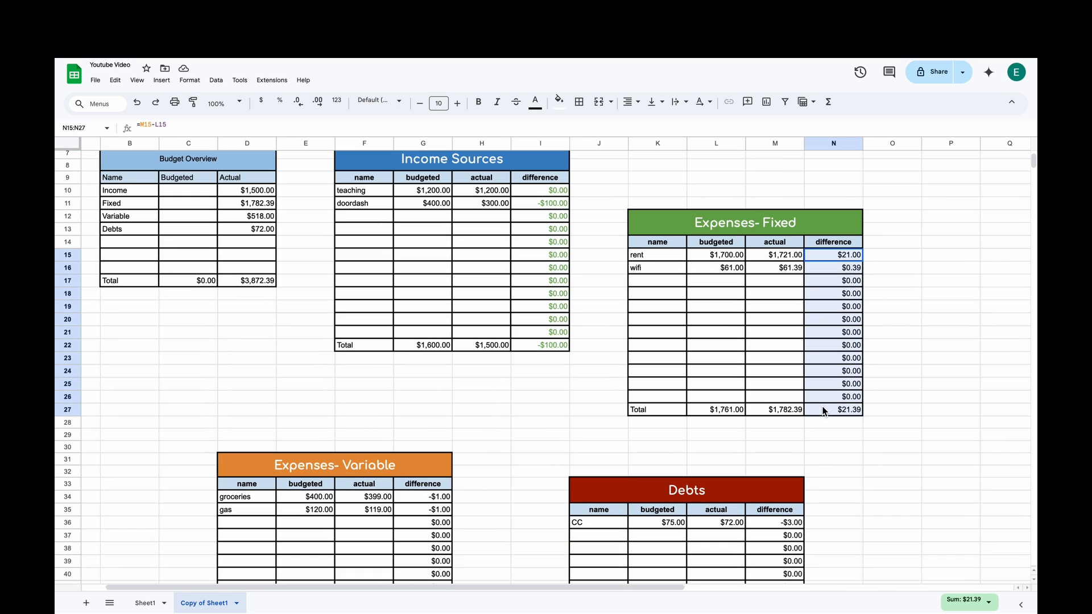
pyautogui.click(189, 80)
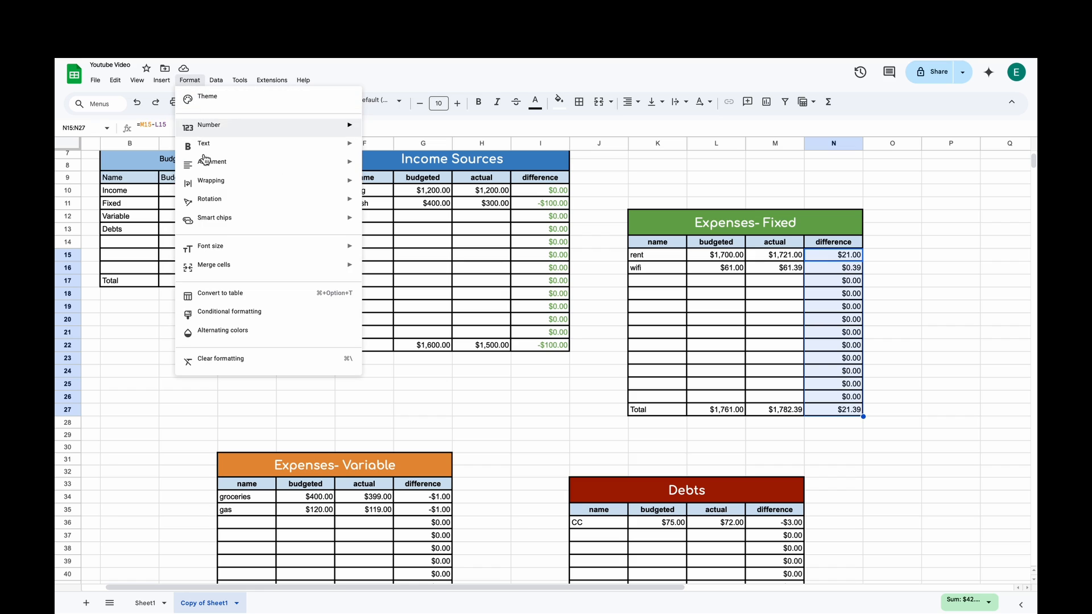
pyautogui.click(223, 316)
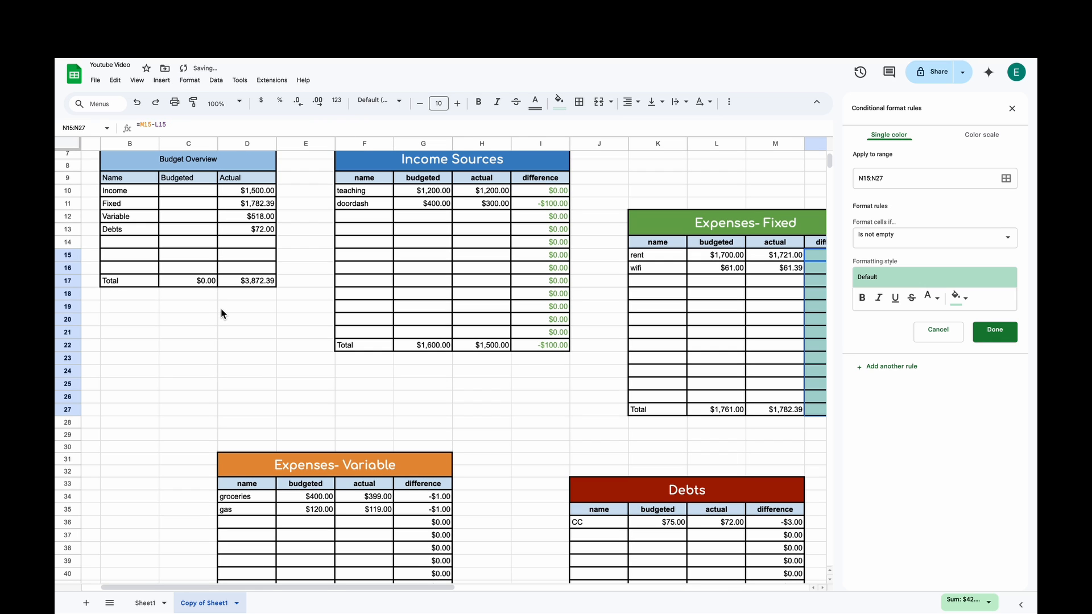
pyautogui.click(930, 235)
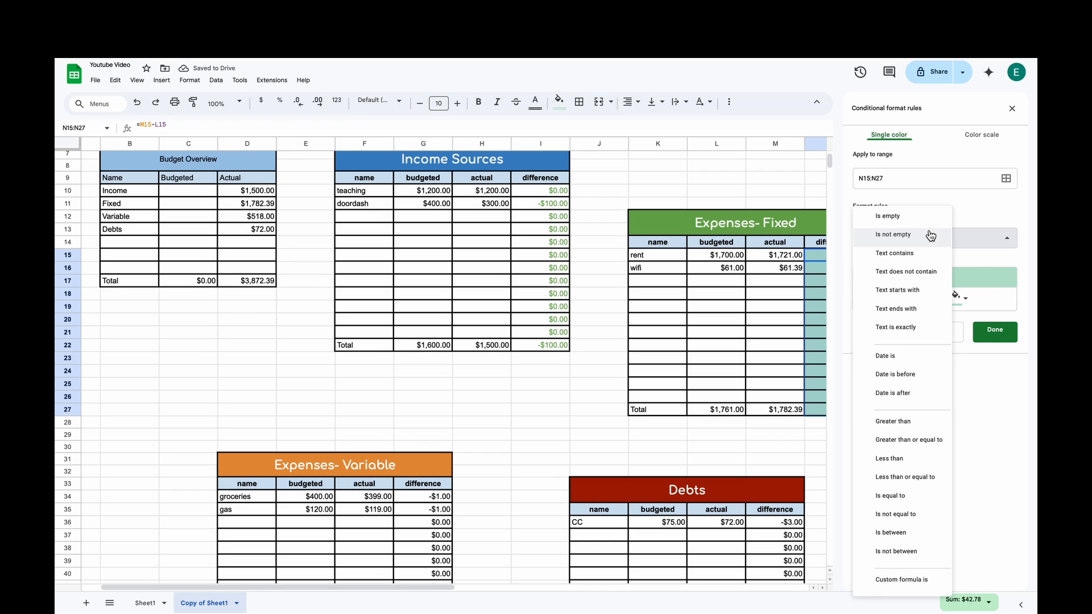
pyautogui.click(896, 426)
pyautogui.click(888, 267)
pyautogui.write('0')
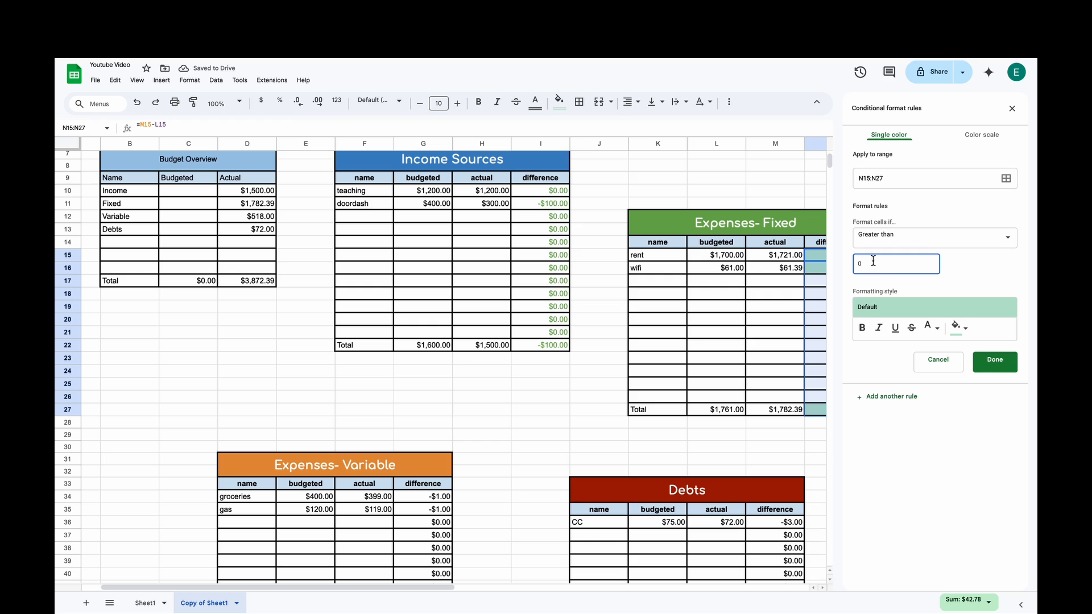
# - Try to give the greater-than-0 rule on N15:N27 red text and no fill
pyautogui.click(933, 328)
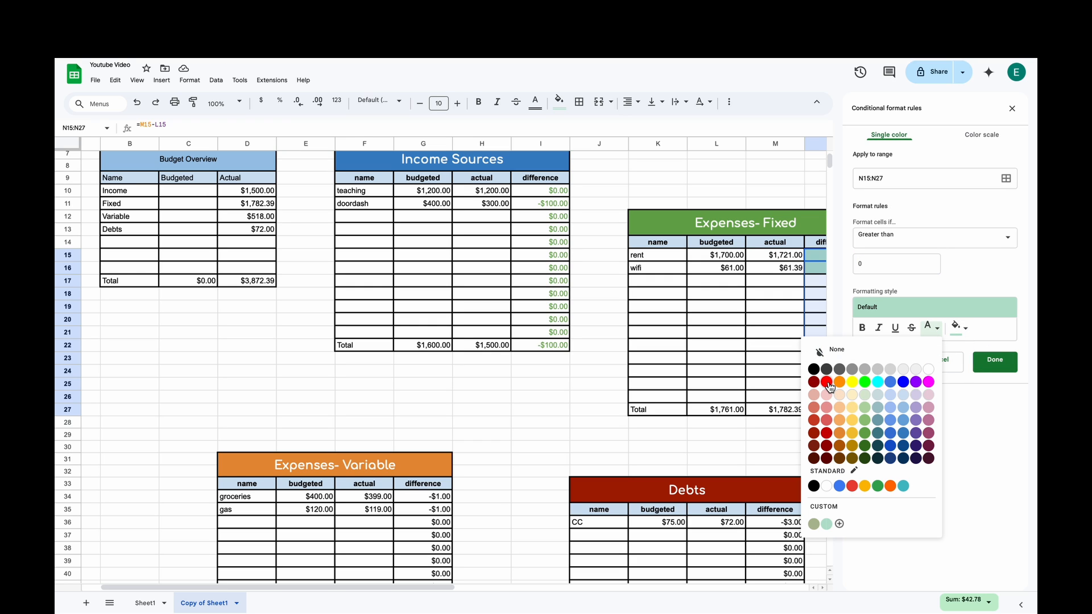
pyautogui.click(827, 382)
pyautogui.click(933, 328)
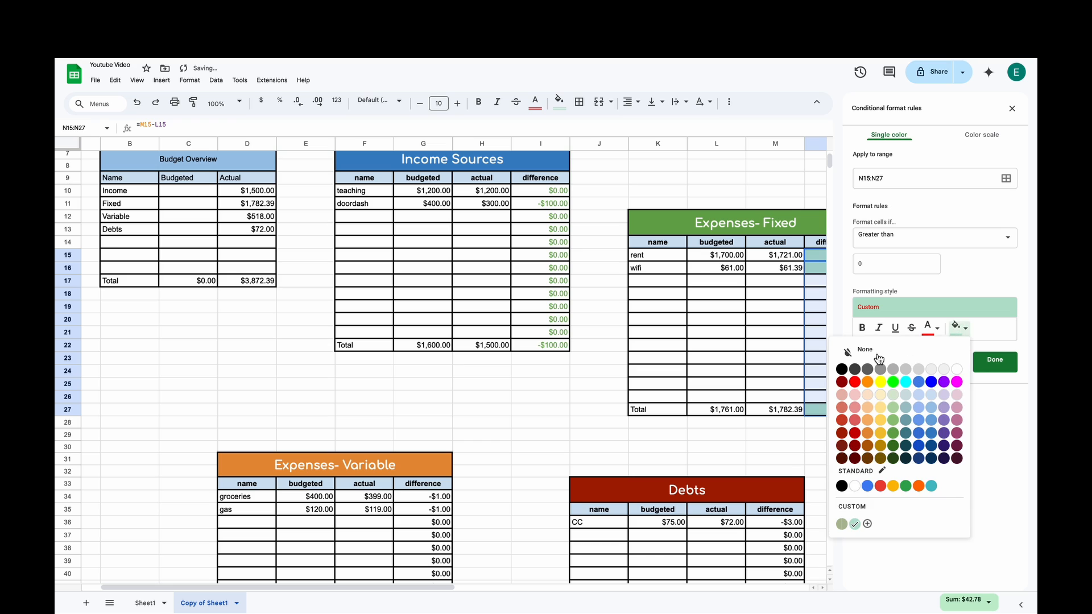
pyautogui.click(877, 354)
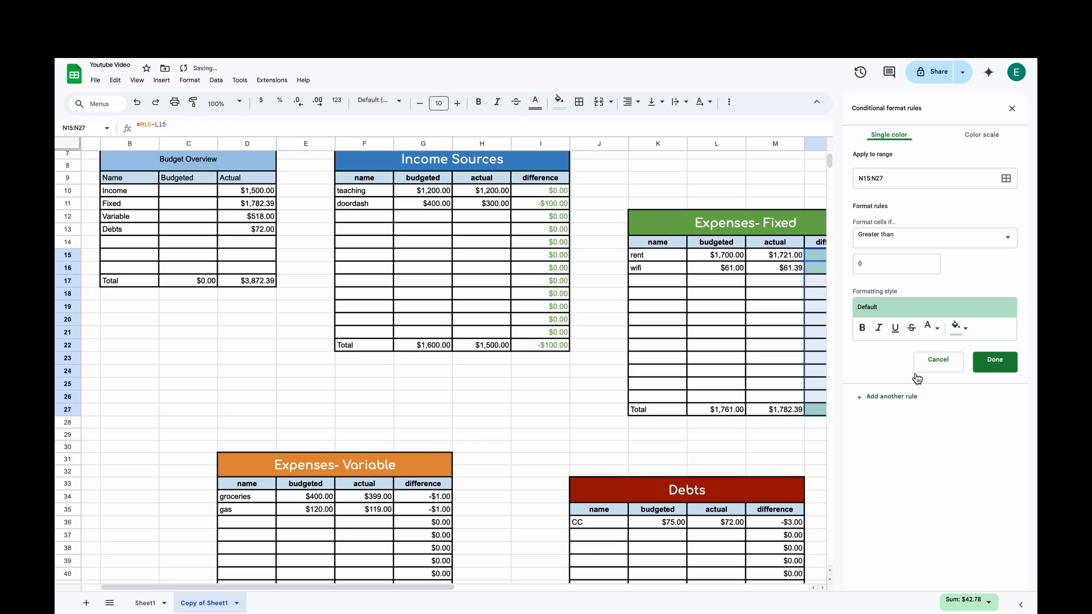
# - Add another conditional formatting rule to the Expenses- Fixed difference cells N15:N27 for values less than or equal to 0
pyautogui.click(907, 398)
pyautogui.click(898, 239)
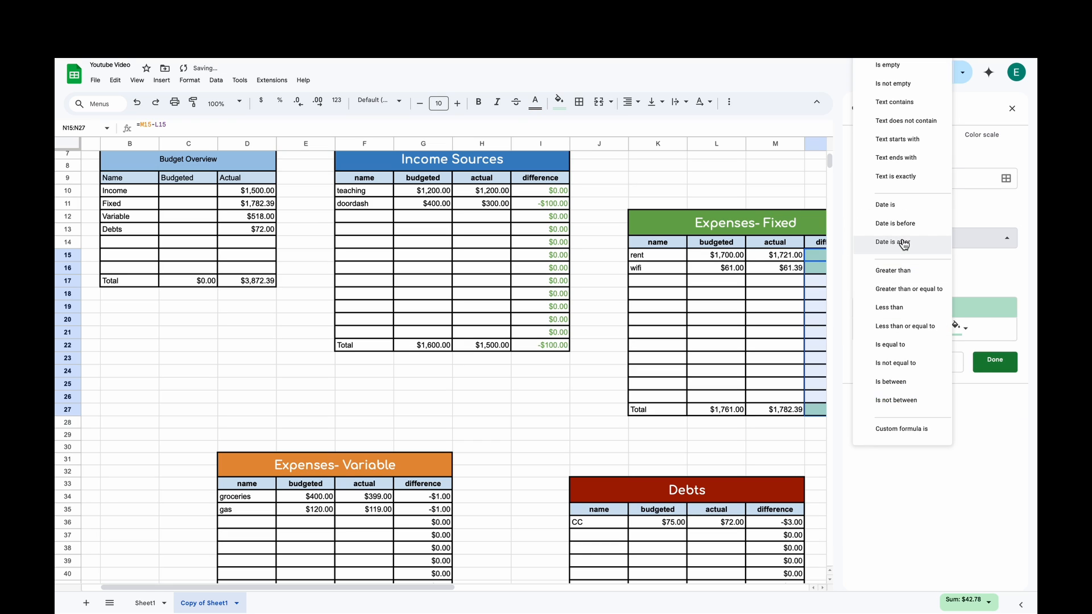
pyautogui.click(909, 327)
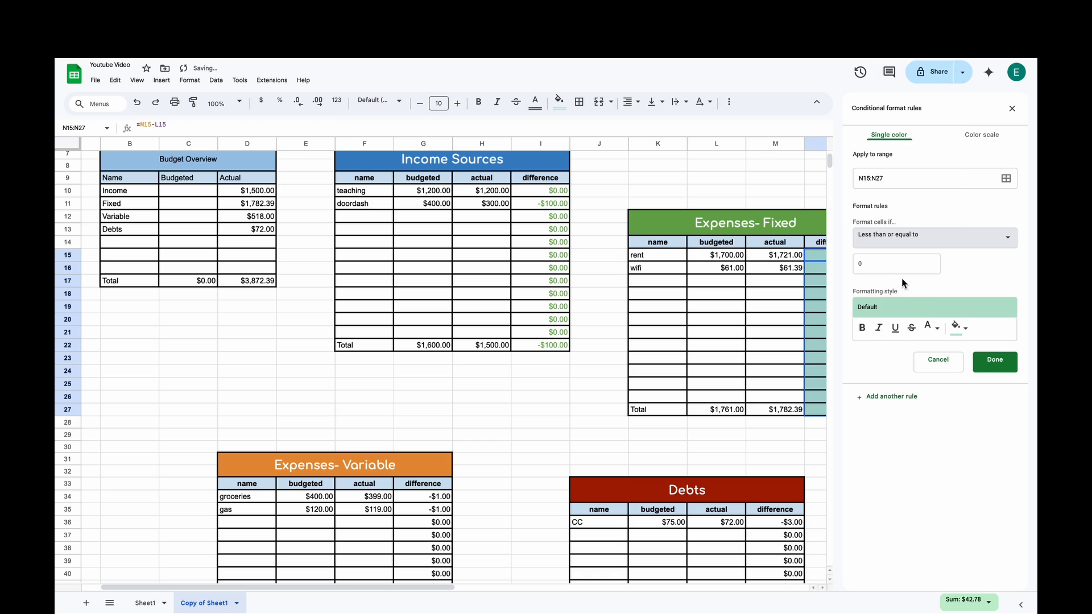
pyautogui.click(959, 328)
pyautogui.click(868, 358)
pyautogui.click(930, 333)
pyautogui.click(849, 381)
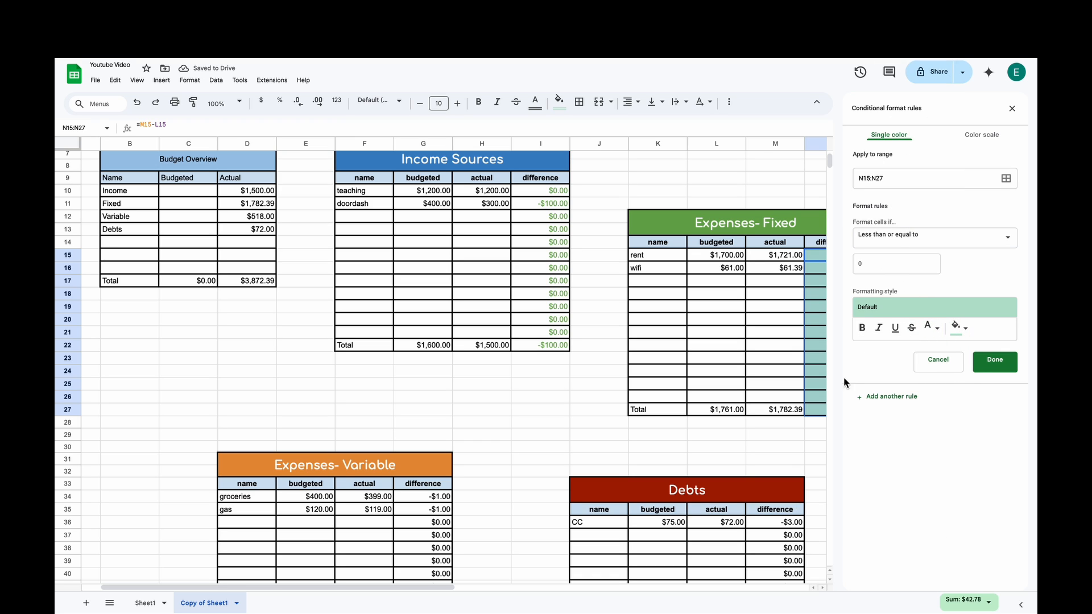
# - Give the less-than-or-equal-to-0 rule on N15:N27 green text and no fill, save it and close the conditional format rules
pyautogui.click(930, 331)
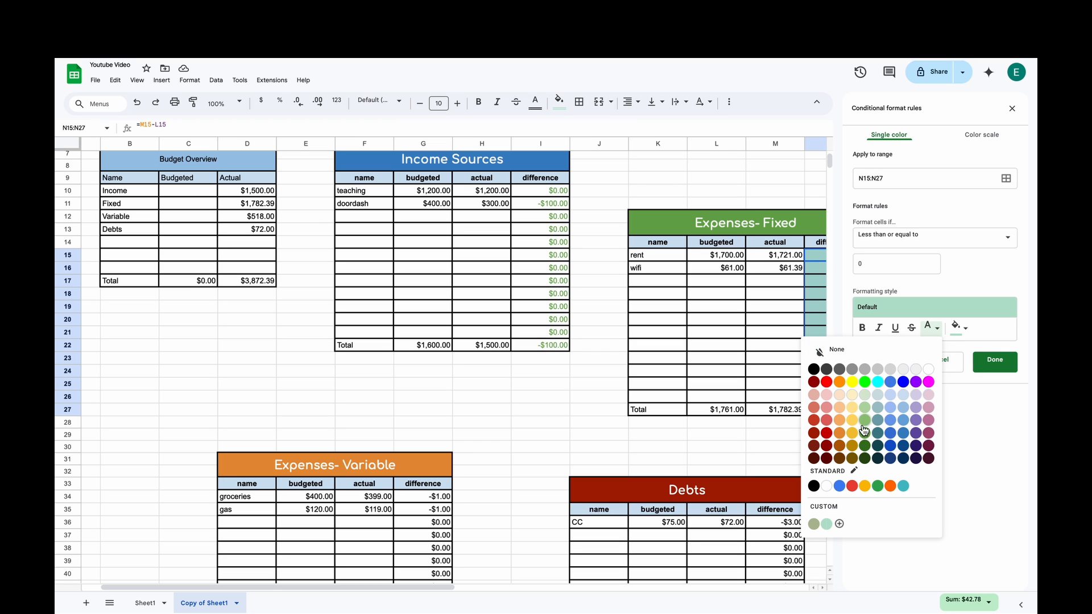
pyautogui.click(865, 431)
pyautogui.click(962, 335)
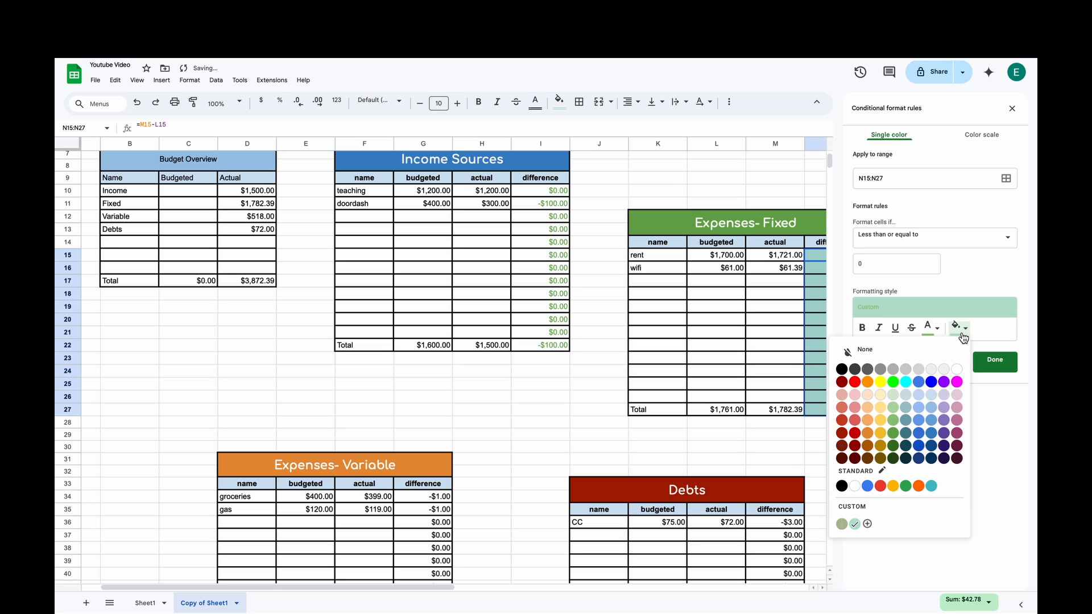
pyautogui.click(851, 351)
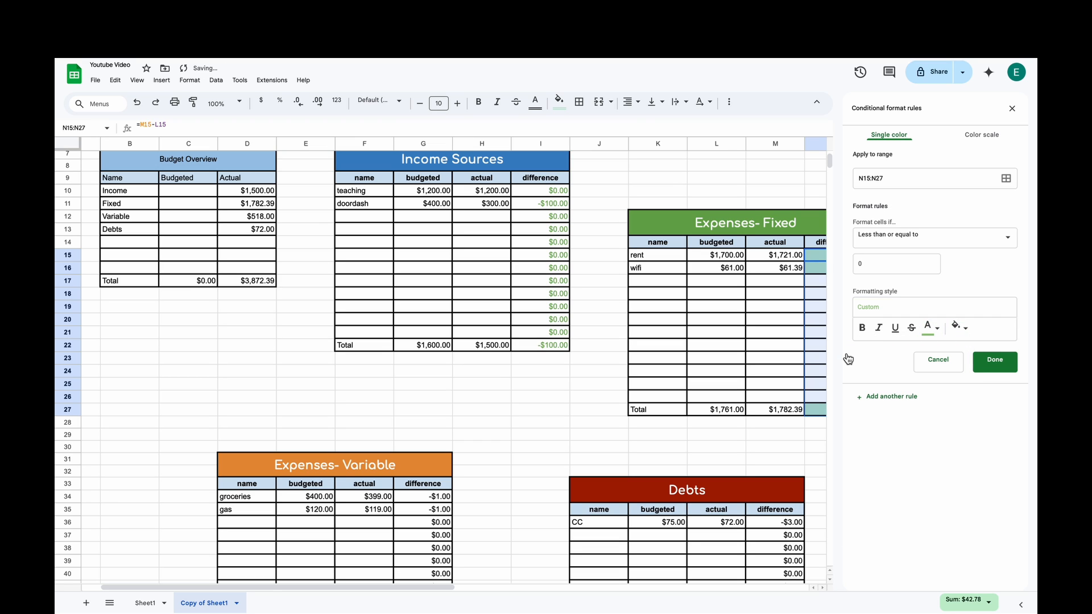
pyautogui.click(995, 366)
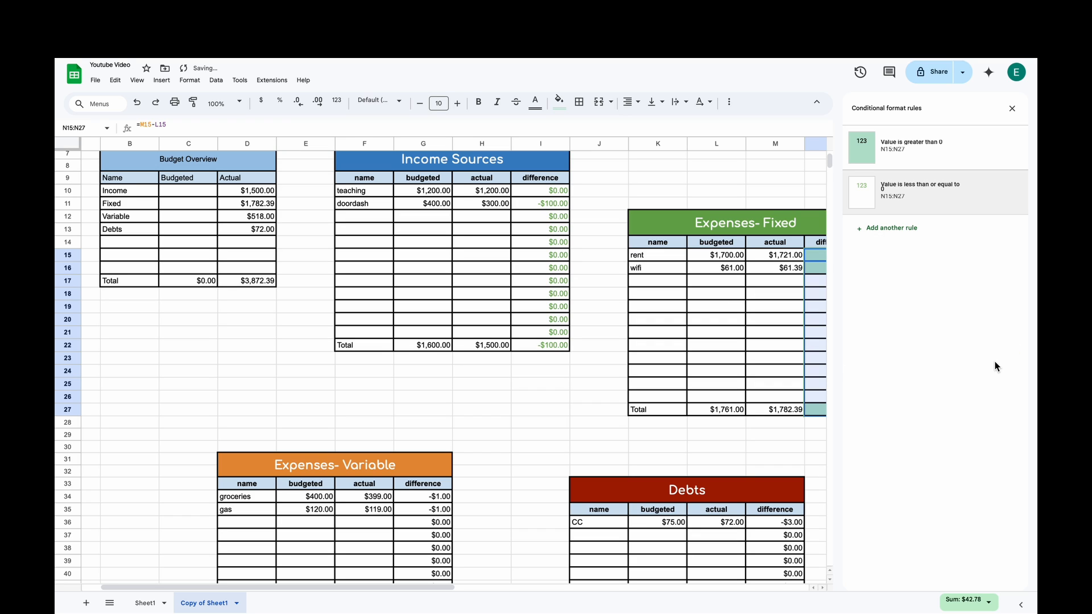
pyautogui.click(718, 192)
pyautogui.click(772, 193)
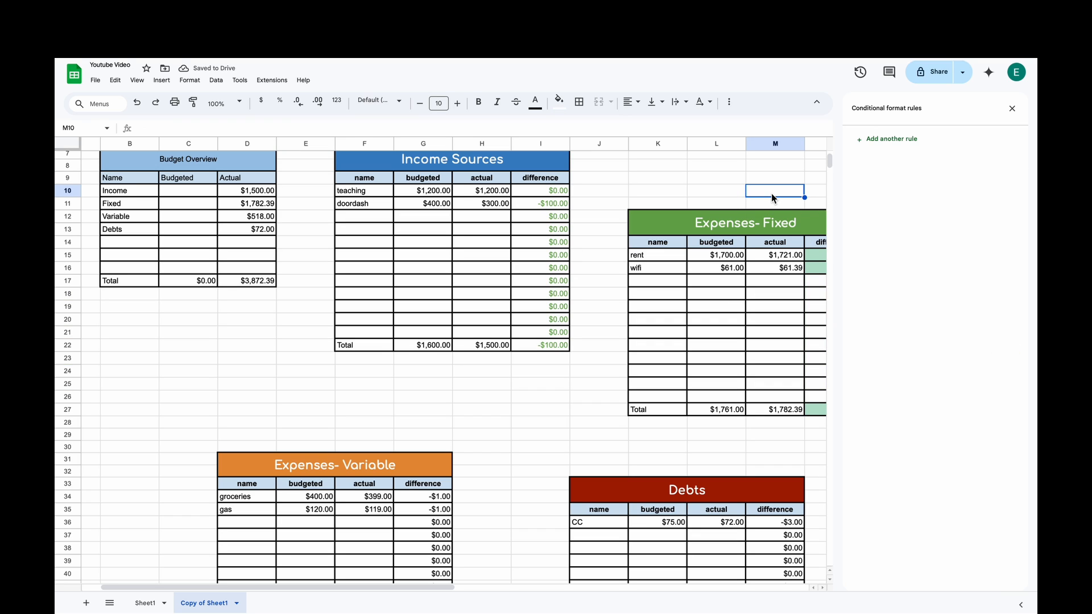
pyautogui.click(1012, 109)
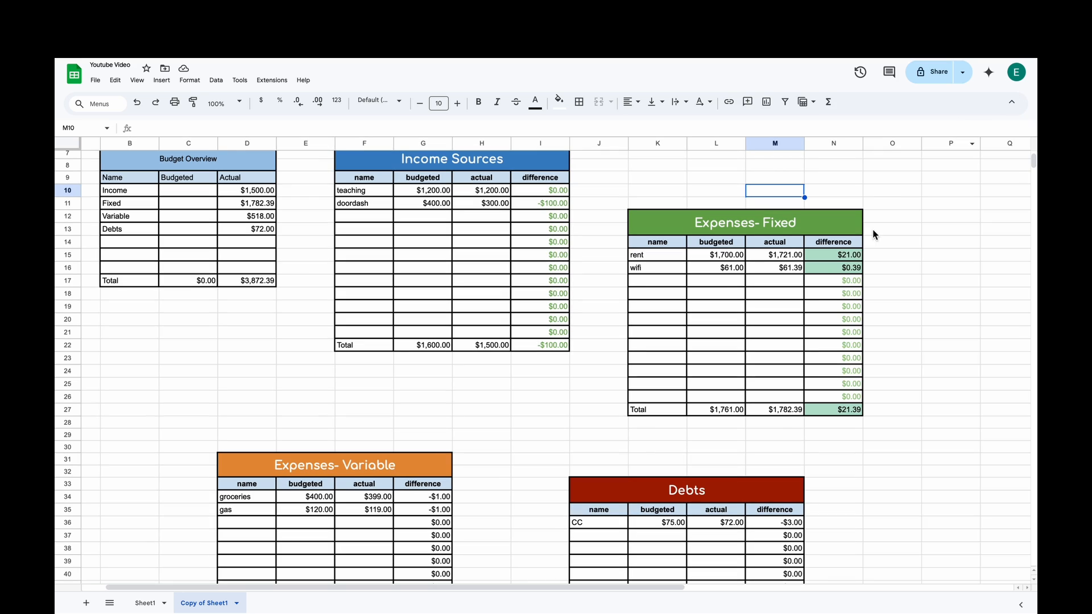
# - Reselect the Expenses- Fixed difference cells N15:N27 and open their greater-than-0 conditional formatting rule for editing
pyautogui.moveTo(845, 281); pyautogui.dragTo(841, 407)
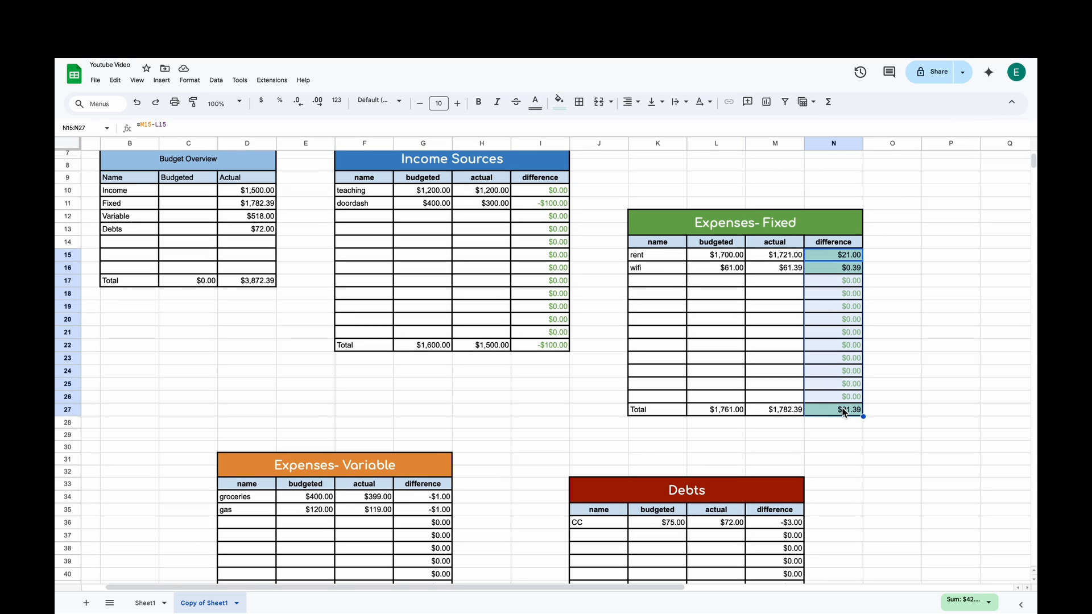
pyautogui.click(190, 80)
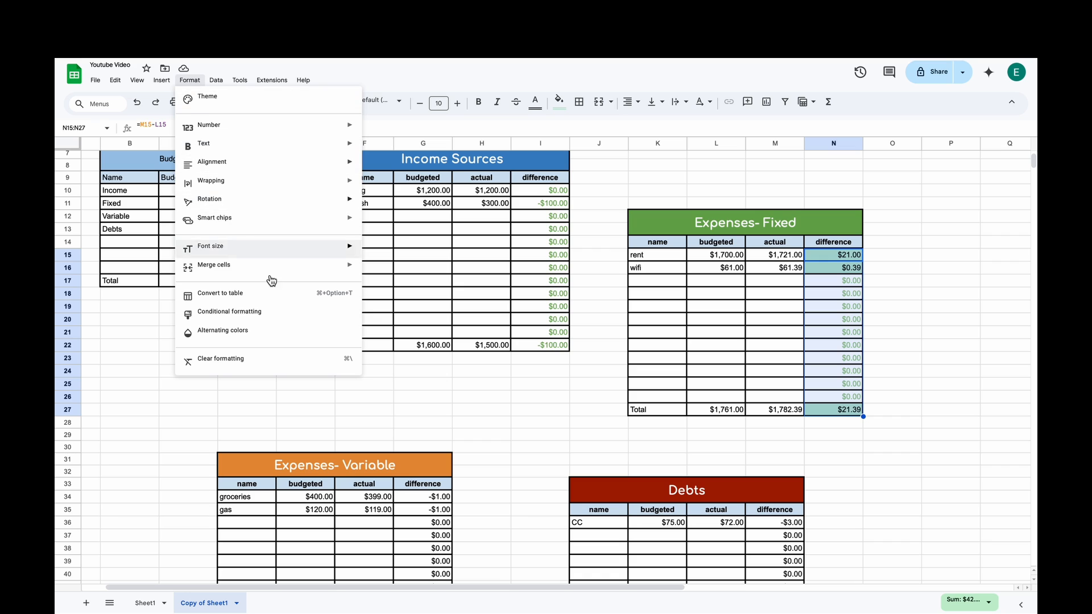
pyautogui.click(259, 318)
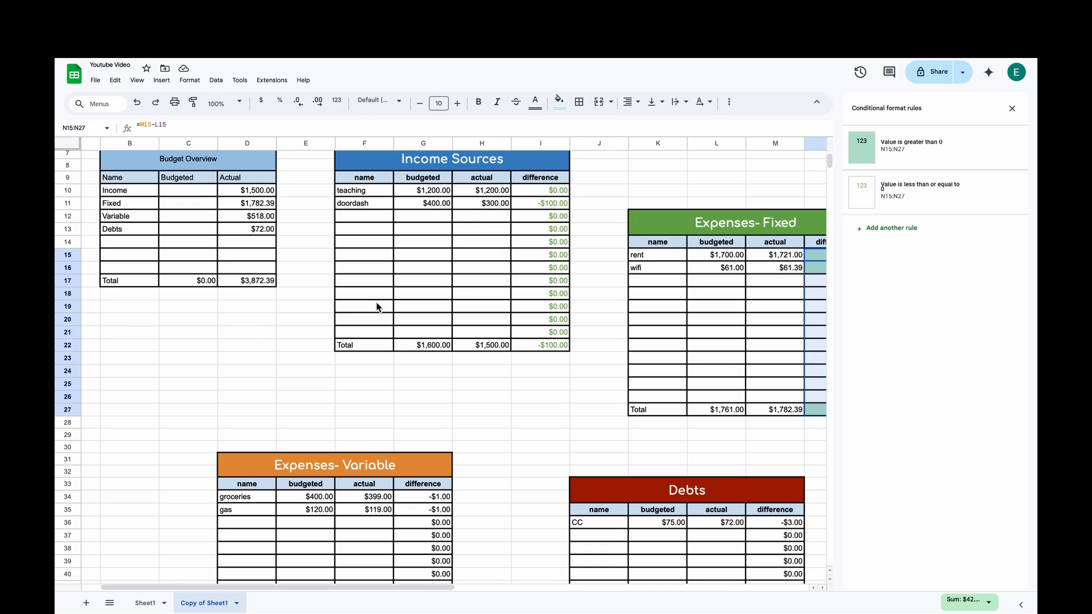
pyautogui.click(933, 150)
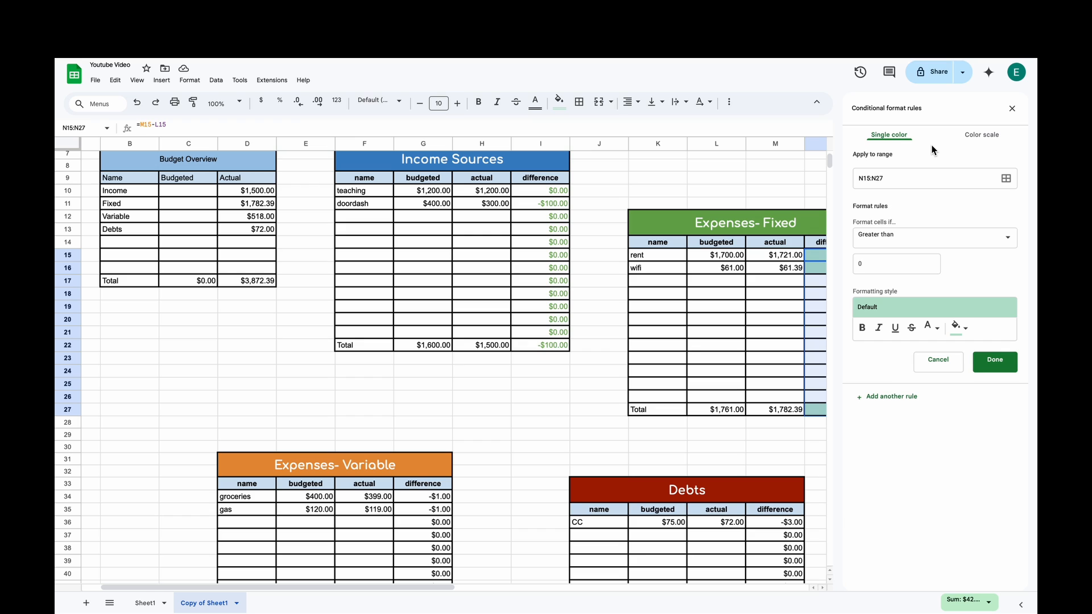
# - Try red text in the greater-than-0 rule on N15:N27 and reset its text color to none
pyautogui.click(938, 334)
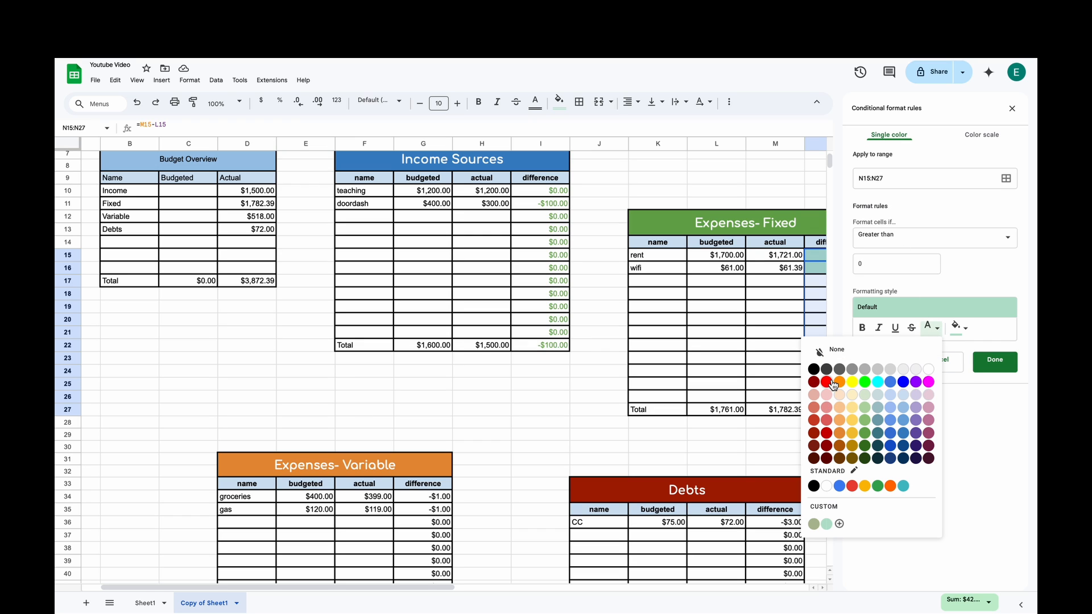
pyautogui.click(828, 381)
pyautogui.click(956, 329)
pyautogui.click(955, 329)
pyautogui.click(956, 329)
pyautogui.moveTo(933, 333)
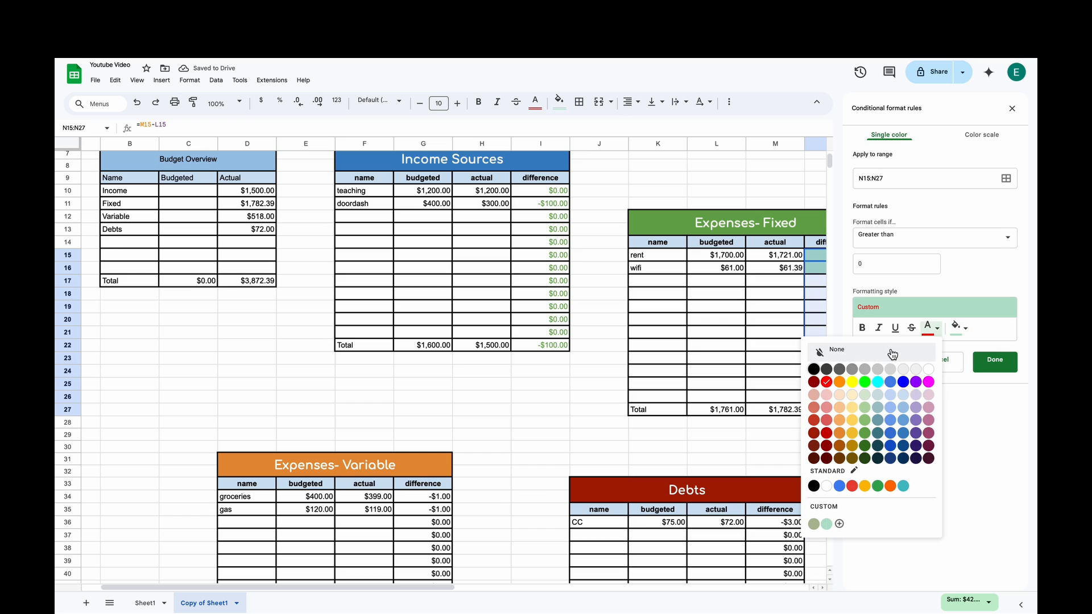
pyautogui.click(892, 354)
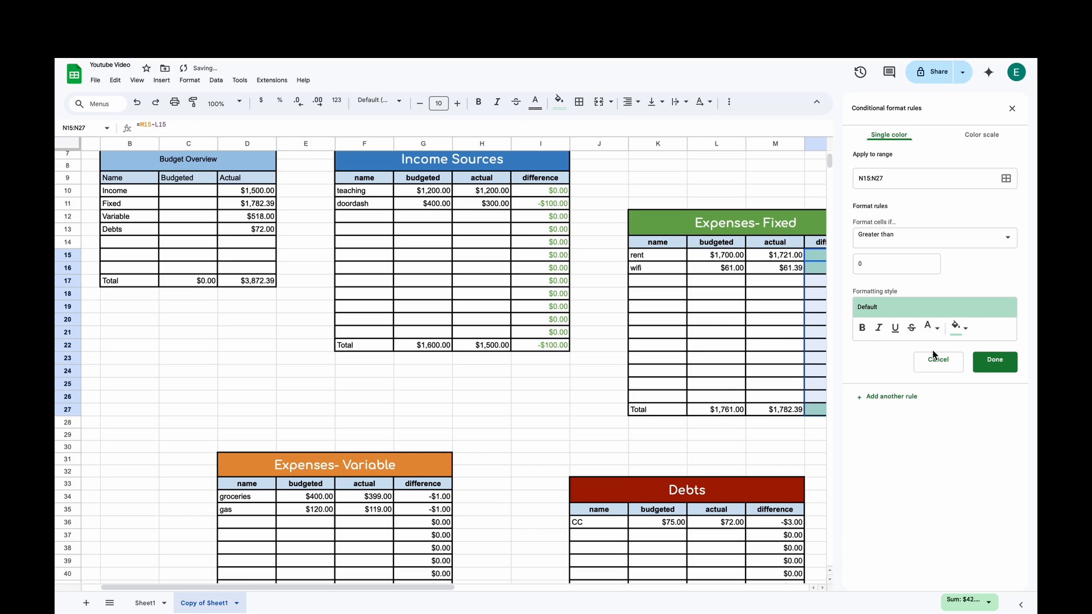
# - Open the fill color choices of the greater-than-0 rule on N15:N27
pyautogui.click(958, 328)
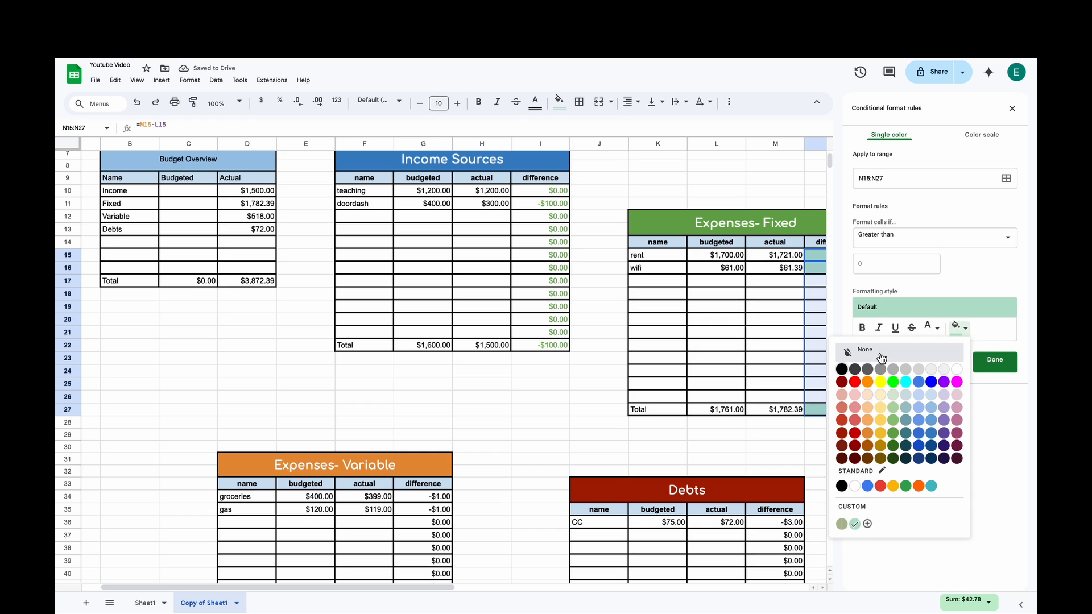
# - Format Expenses- Fixed differences N15:N27 greater than 0 with red text and no fill, and finish the conditional rule
pyautogui.click(881, 357)
pyautogui.click(933, 329)
pyautogui.click(886, 353)
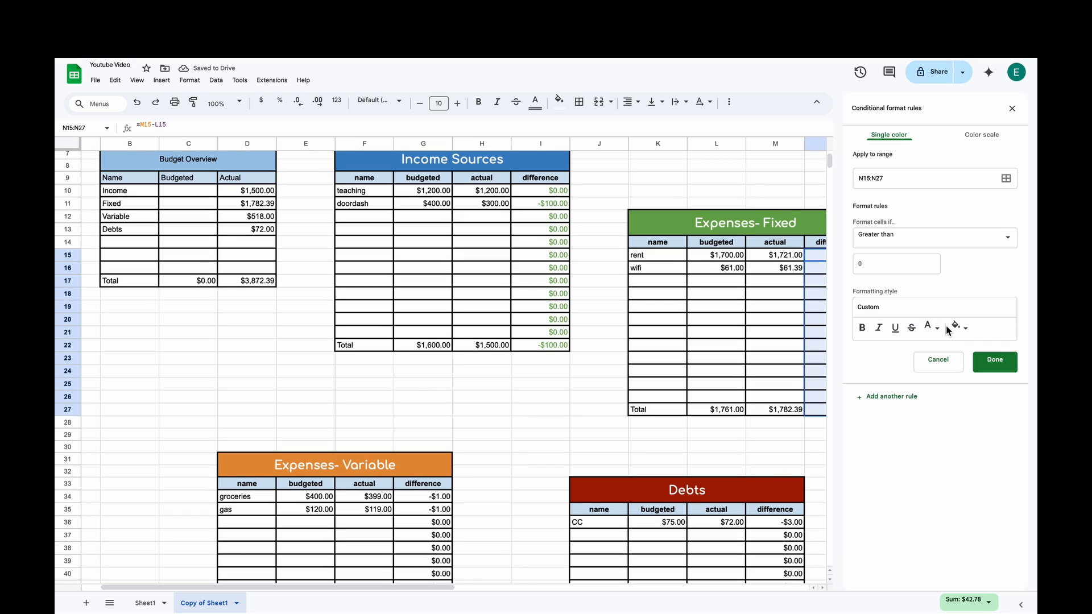
pyautogui.click(932, 329)
pyautogui.click(827, 386)
pyautogui.click(990, 363)
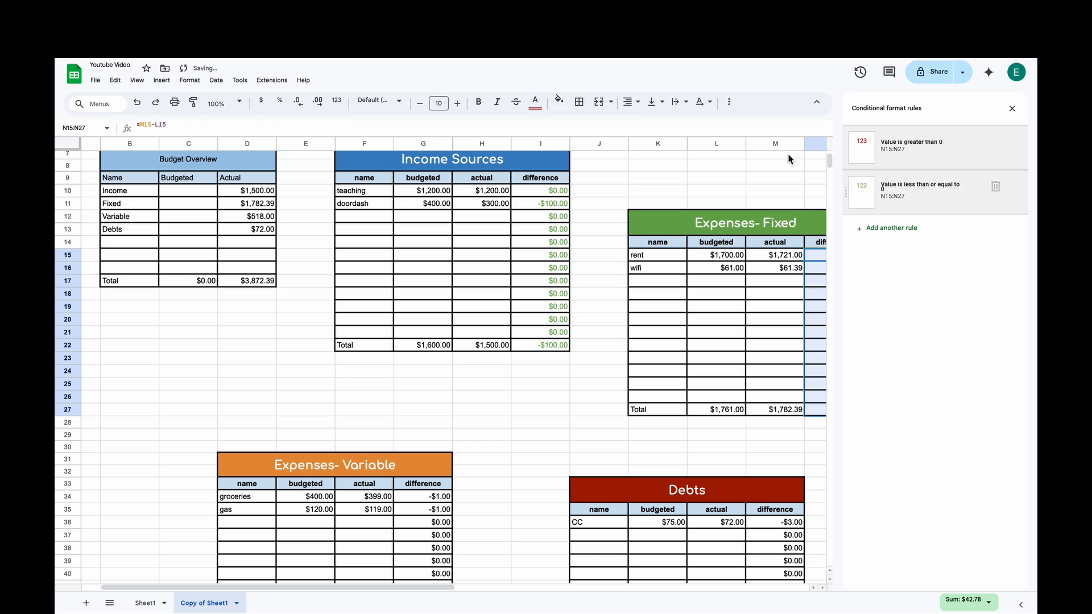
pyautogui.click(1012, 108)
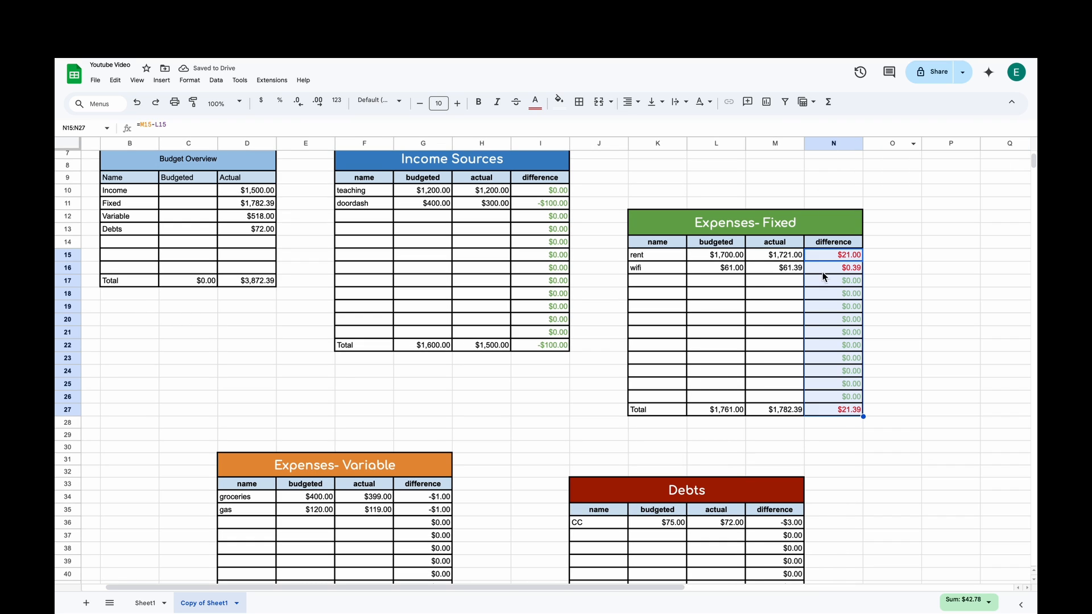
pyautogui.click(938, 293)
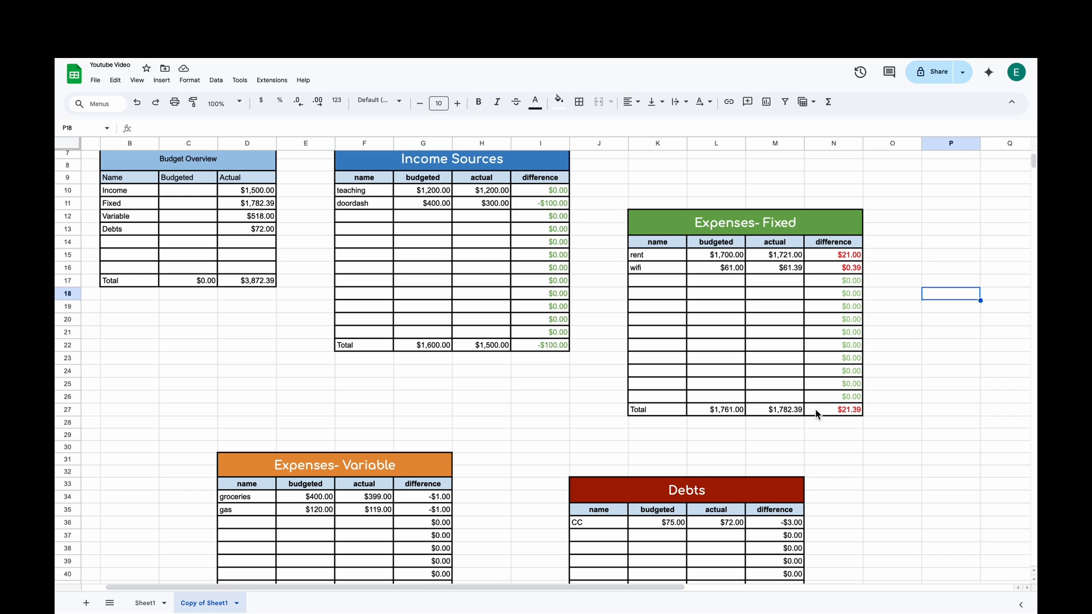
pyautogui.scroll(-3, 817, 413)
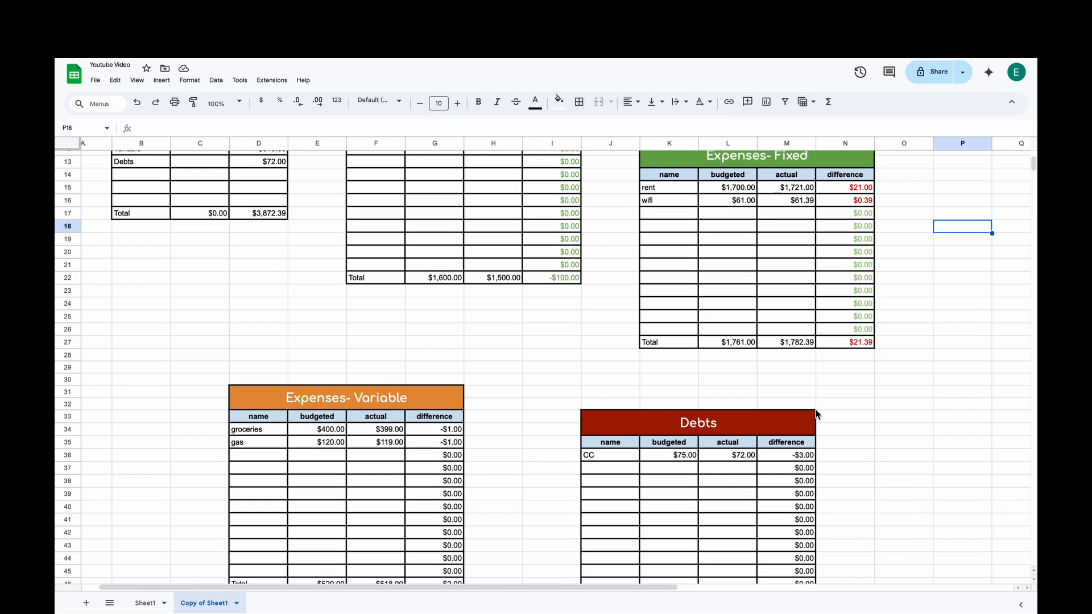
pyautogui.scroll(2, 842, 341)
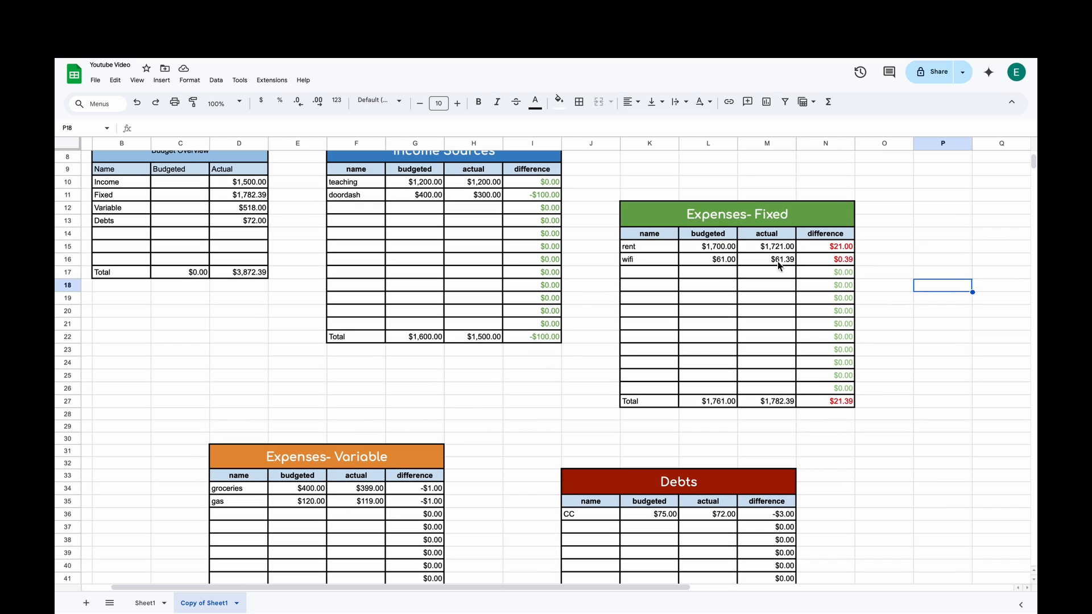
pyautogui.moveTo(839, 243); pyautogui.dragTo(838, 261)
pyautogui.click(880, 277)
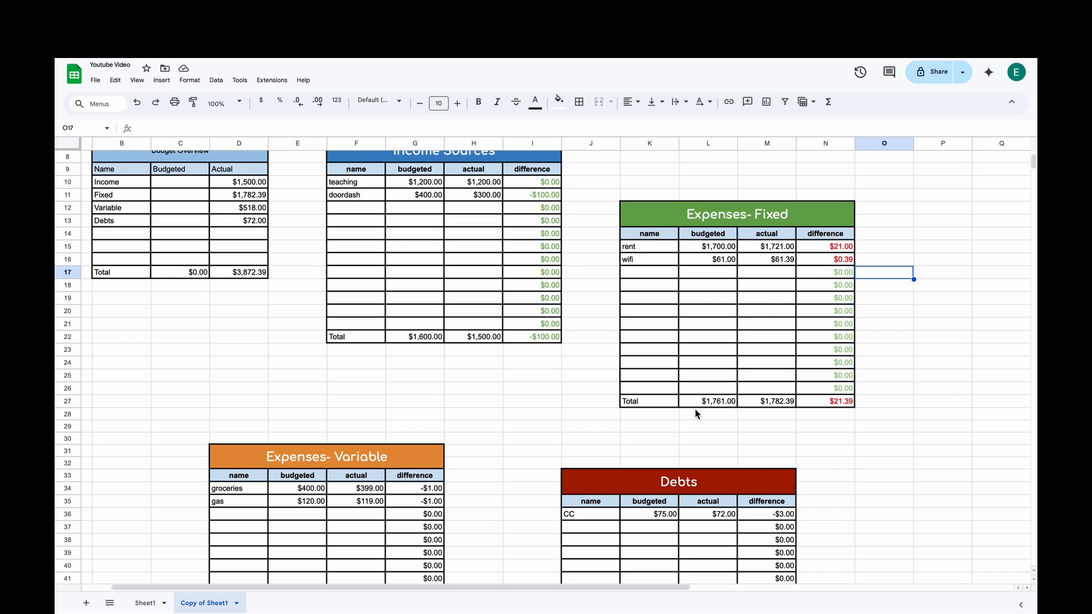
# - Add a conditional formatting rule to Expenses- Variable differences G34:G46 giving values greater than 0 red text without fill
pyautogui.scroll(-5, 705, 398)
pyautogui.moveTo(449, 264); pyautogui.dragTo(441, 417)
pyautogui.click(190, 79)
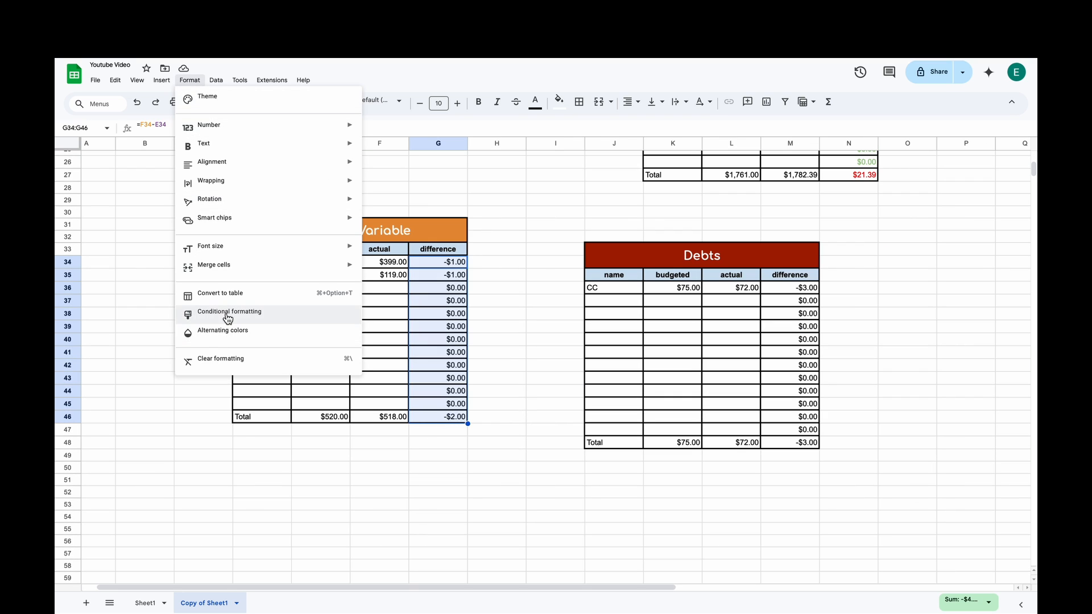
pyautogui.click(228, 318)
pyautogui.click(934, 237)
pyautogui.click(893, 450)
pyautogui.write('0')
pyautogui.click(937, 329)
pyautogui.click(827, 381)
pyautogui.click(965, 329)
pyautogui.click(874, 357)
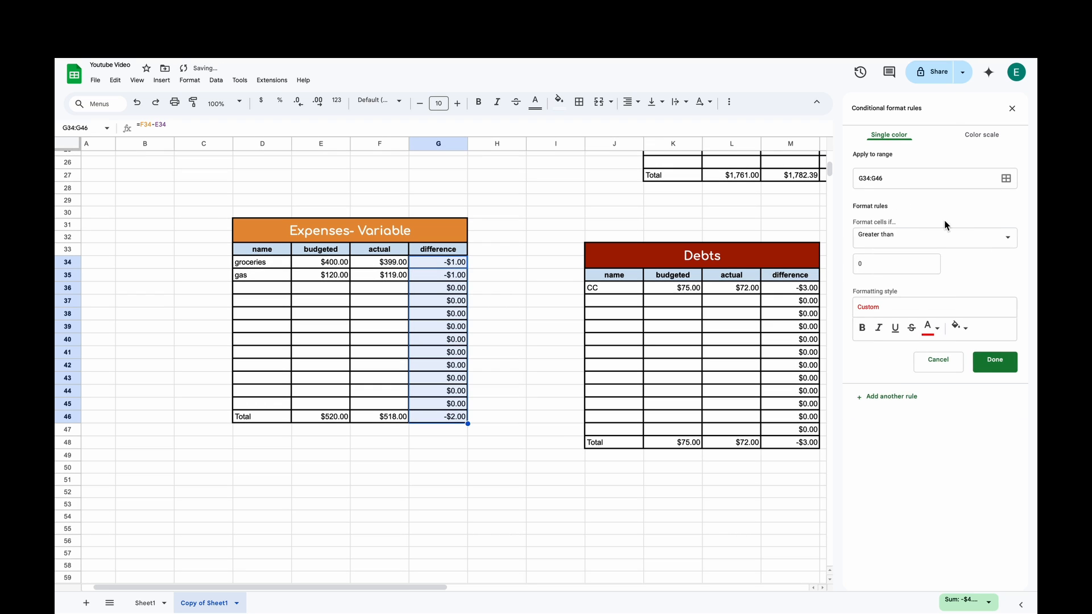
# - Create a conditional rule showing Expenses- Variable differences G34:G46 less than or equal to 0 in green text
pyautogui.click(972, 238)
pyautogui.click(910, 325)
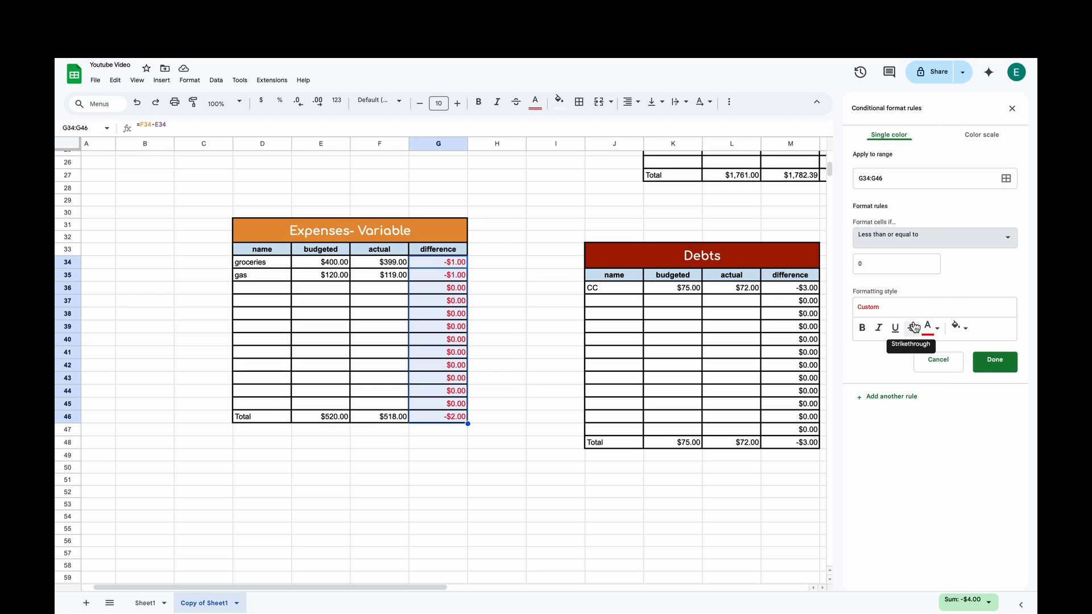
pyautogui.click(933, 330)
pyautogui.click(865, 430)
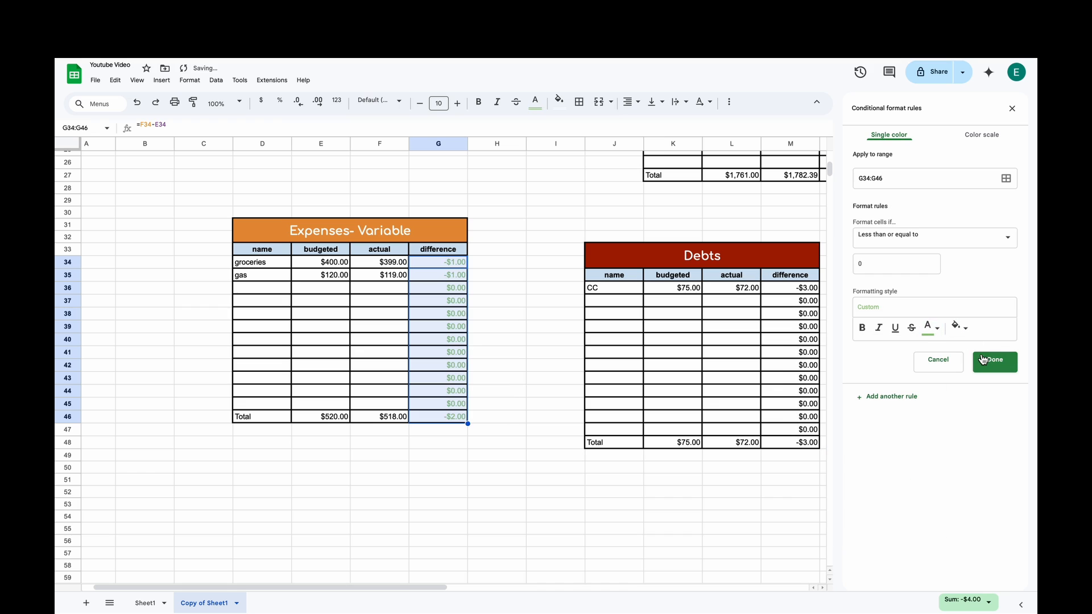
pyautogui.click(983, 359)
pyautogui.click(555, 288)
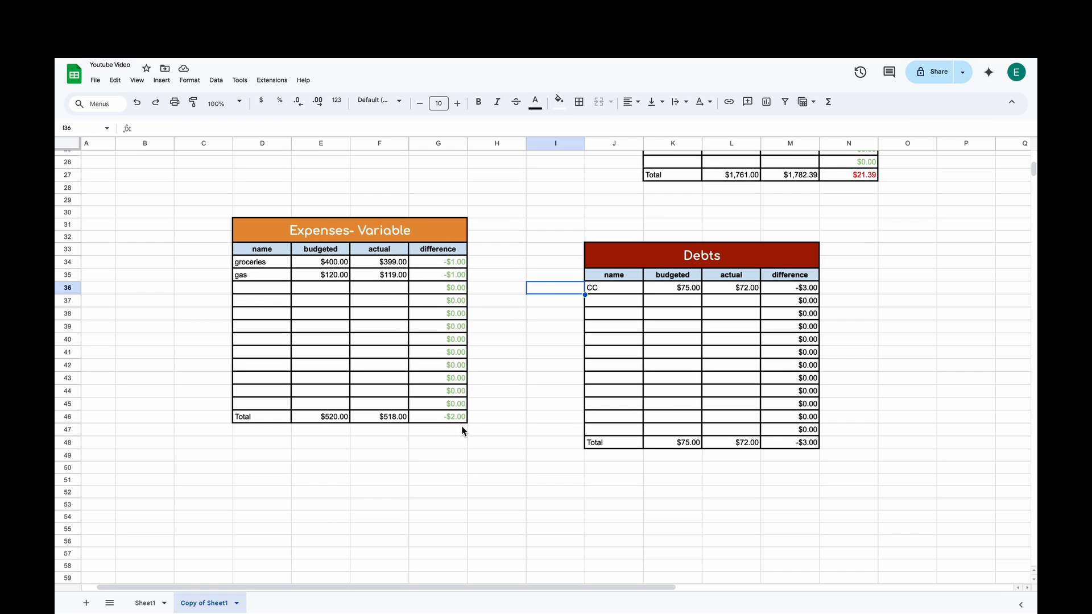
pyautogui.click(451, 263)
# - Add a conditional formatting rule to Debts differences M36:M48 giving values greater than 0 red text without fill
pyautogui.moveTo(800, 288); pyautogui.dragTo(797, 442)
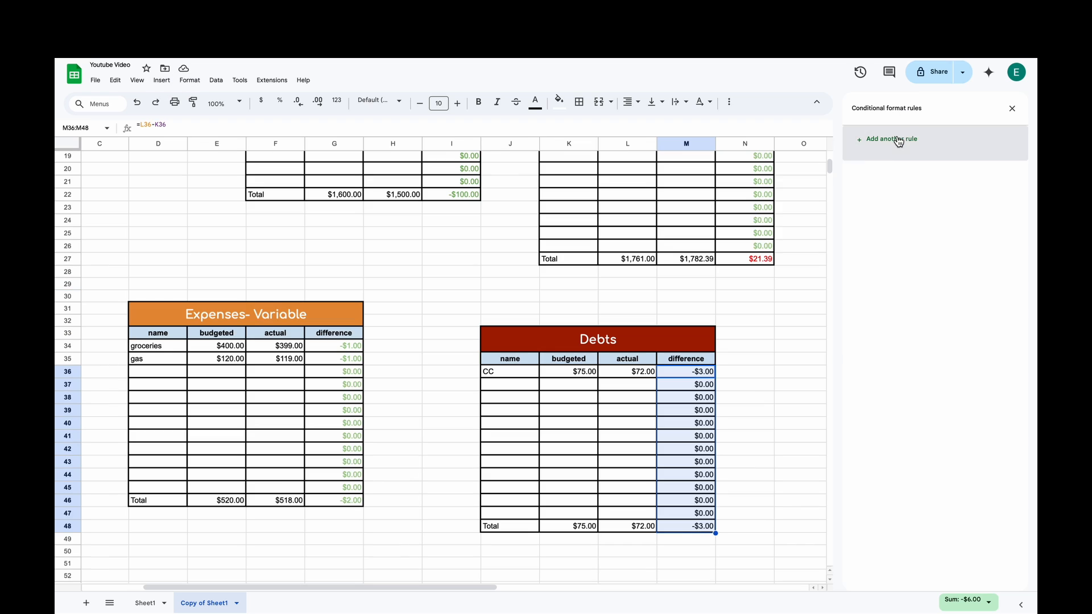
pyautogui.click(897, 140)
pyautogui.click(935, 237)
pyautogui.click(875, 421)
pyautogui.write('0')
pyautogui.click(931, 328)
pyautogui.click(827, 382)
pyautogui.scroll(2, 789, 349)
pyautogui.scroll(-3, 789, 349)
pyautogui.click(962, 334)
pyautogui.click(864, 350)
pyautogui.click(993, 362)
pyautogui.click(751, 385)
# - Add a second rule to Debts differences M36:M48 giving values less than or equal to 0 green text without fill
pyautogui.moveTo(692, 335); pyautogui.dragTo(688, 490)
pyautogui.click(891, 184)
pyautogui.click(885, 234)
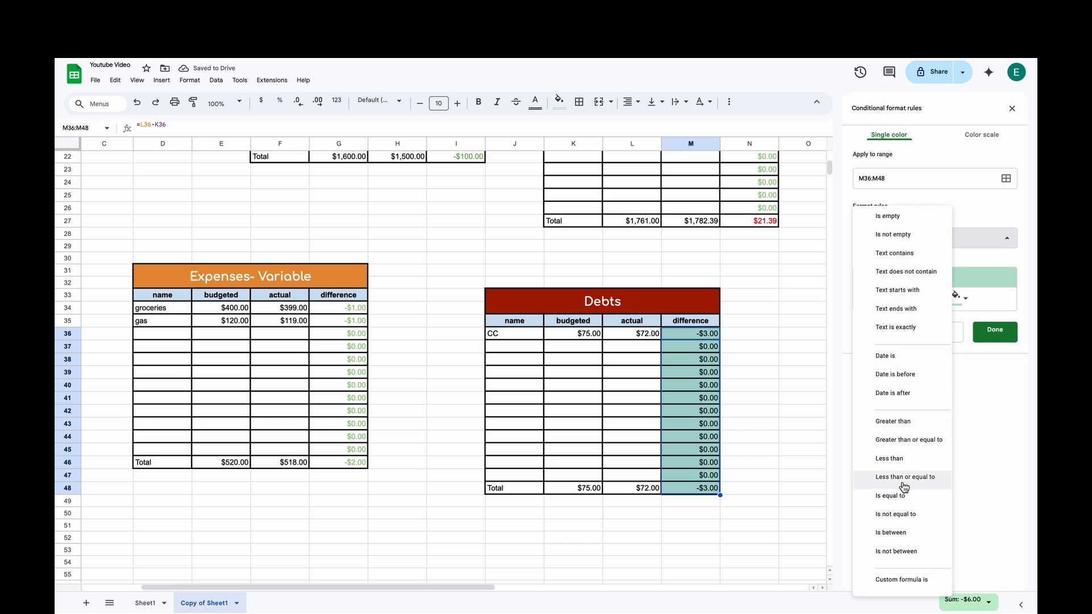
pyautogui.click(858, 478)
pyautogui.write('0')
pyautogui.click(935, 335)
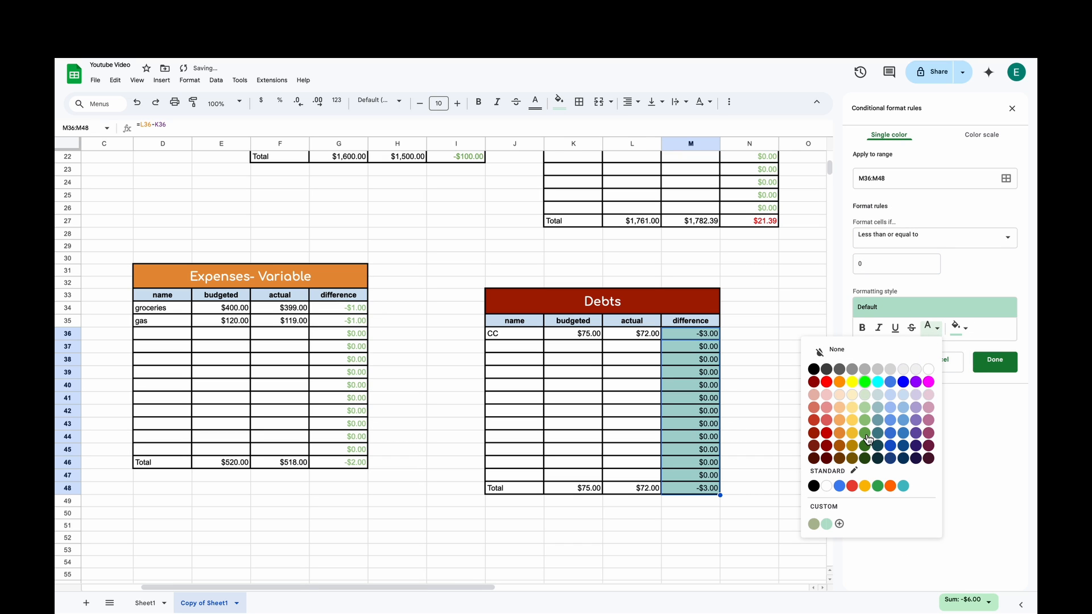
pyautogui.click(865, 433)
pyautogui.click(962, 328)
pyautogui.click(864, 350)
pyautogui.click(994, 362)
pyautogui.click(762, 360)
# - Change the less than or equal to 0 rule on G34:G46 to a darker green text and close the formatting rules
pyautogui.moveTo(339, 308); pyautogui.dragTo(346, 462)
pyautogui.click(910, 191)
pyautogui.click(932, 329)
pyautogui.click(864, 432)
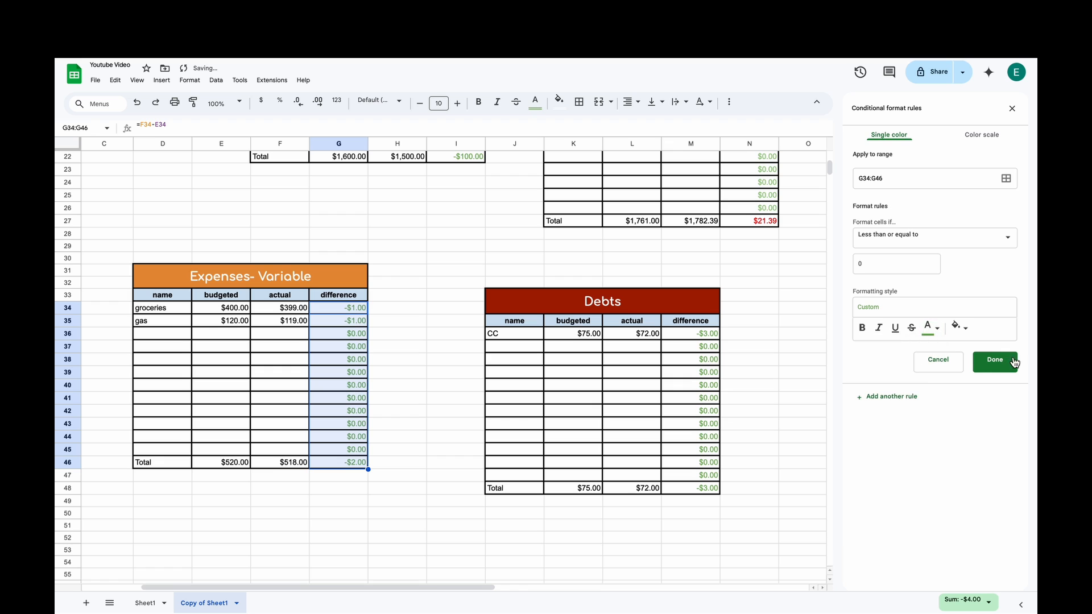
pyautogui.click(995, 362)
pyautogui.click(457, 308)
pyautogui.scroll(5, 456, 313)
pyautogui.click(1011, 110)
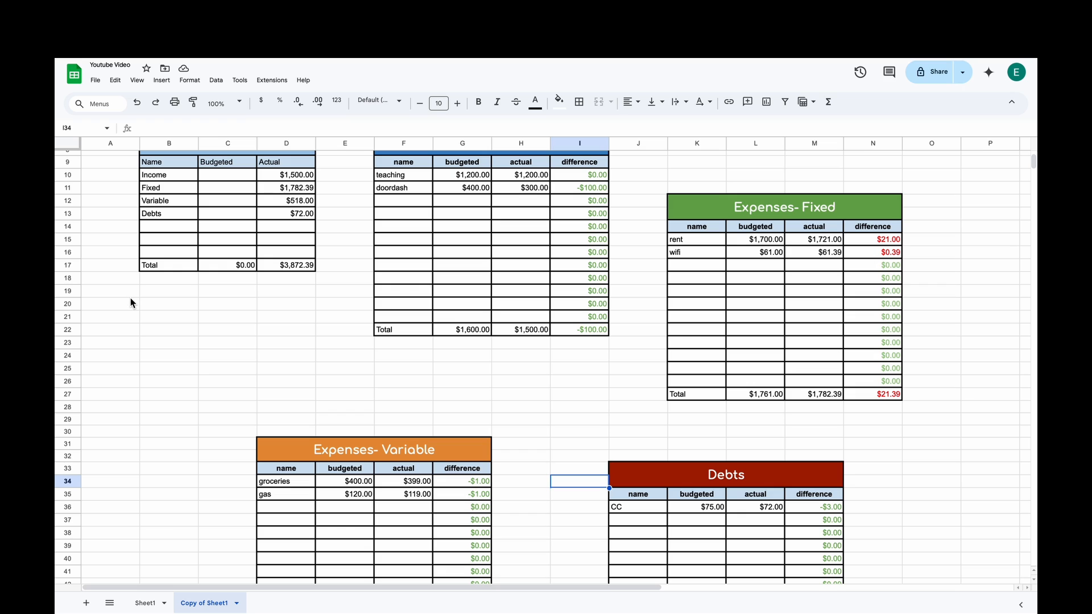
# - Insert a chart from the empty range B19:D28 below the Budget Overview table and make it a pie chart
pyautogui.moveTo(131, 291); pyautogui.dragTo(285, 370)
pyautogui.click(153, 407)
pyautogui.moveTo(160, 290); pyautogui.dragTo(292, 411)
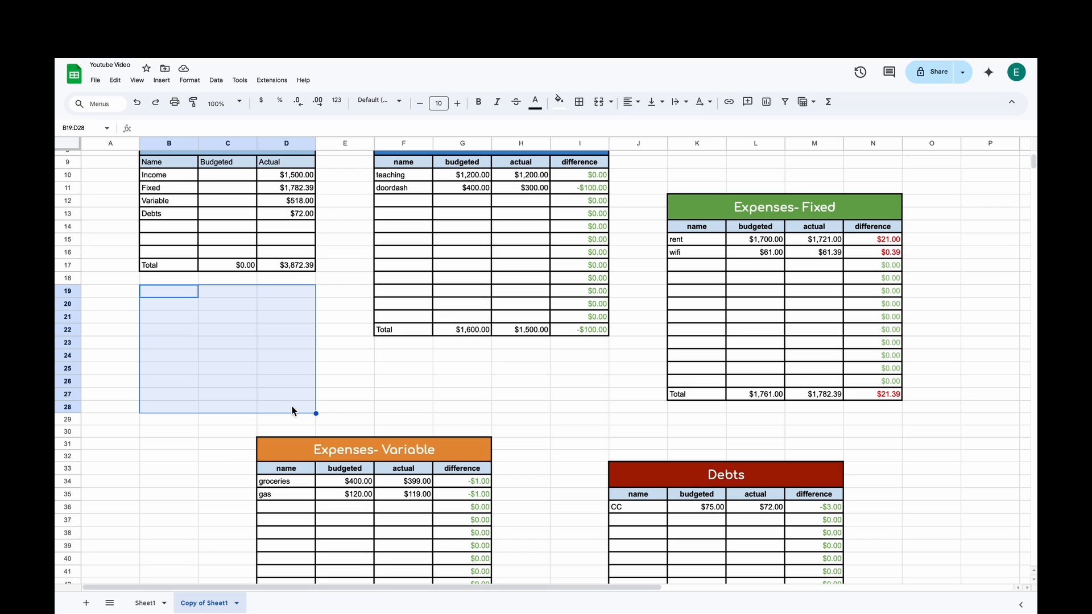
pyautogui.click(162, 80)
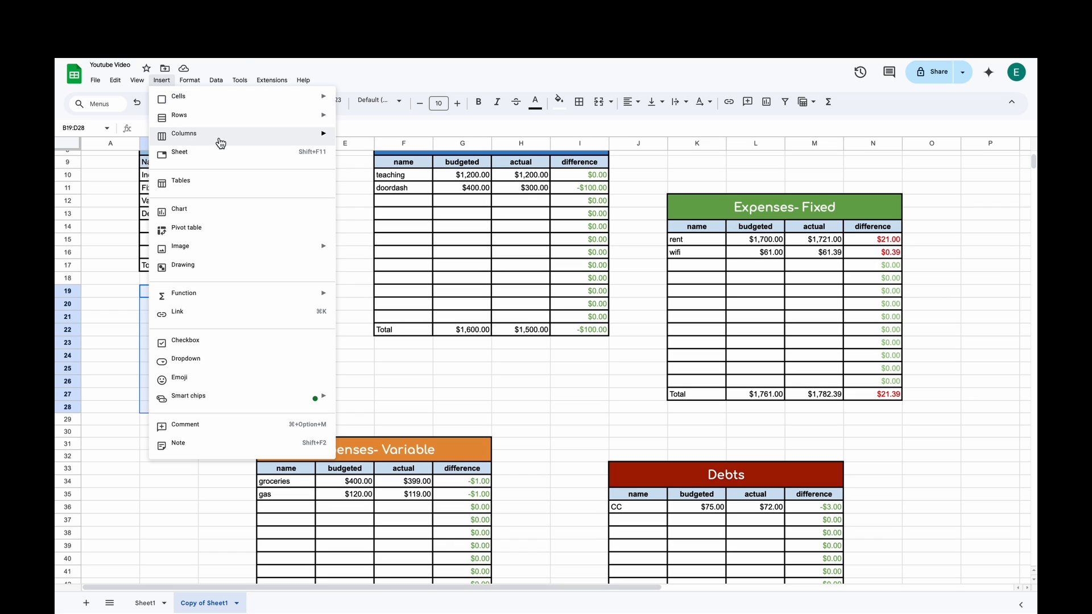
pyautogui.click(195, 219)
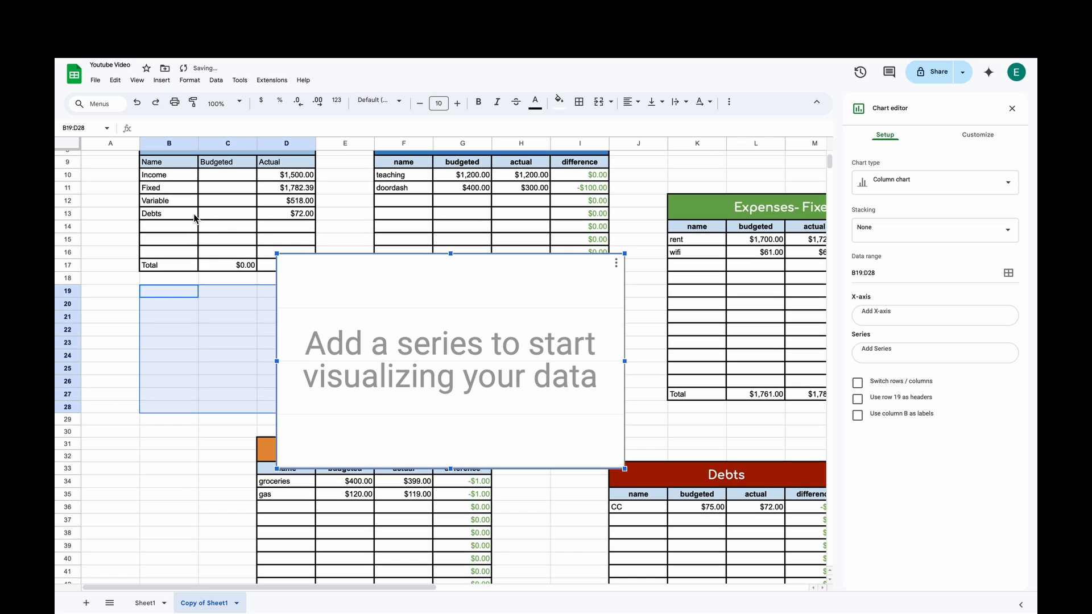
pyautogui.click(1008, 181)
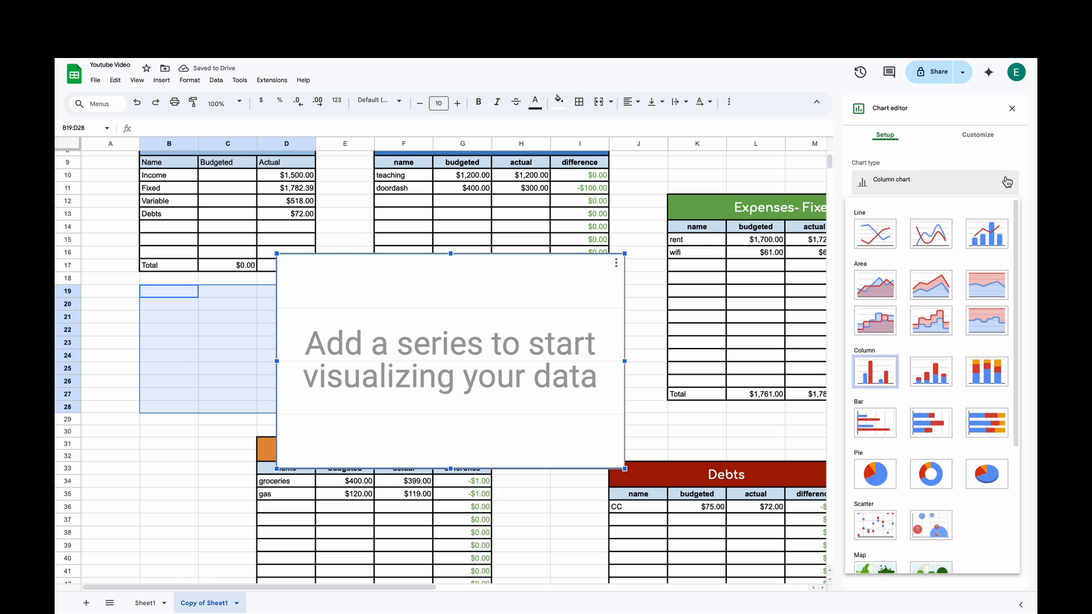
pyautogui.scroll(-2, 931, 472)
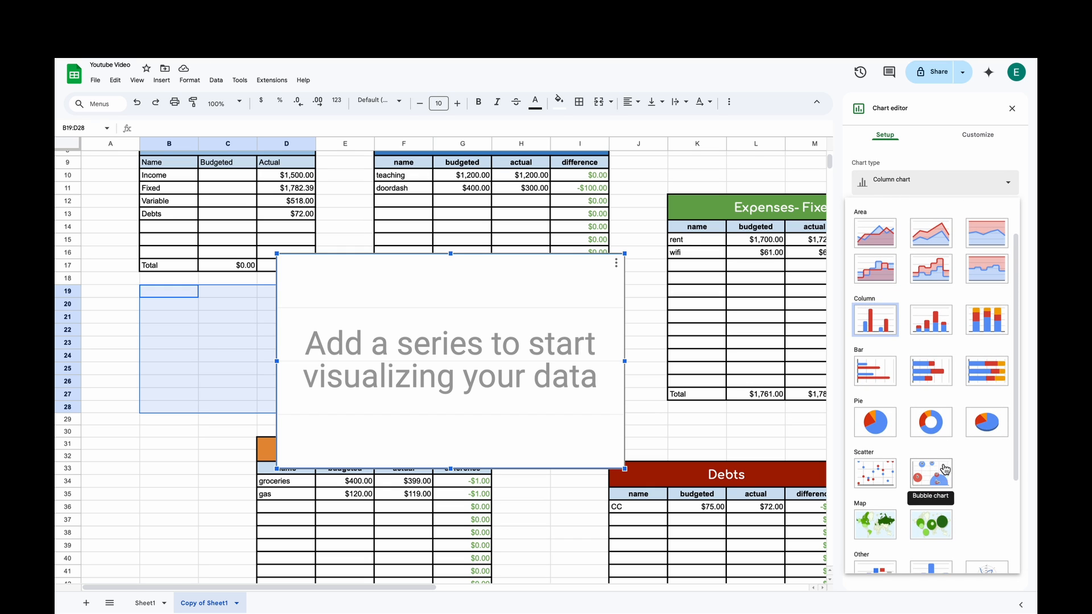
pyautogui.click(879, 428)
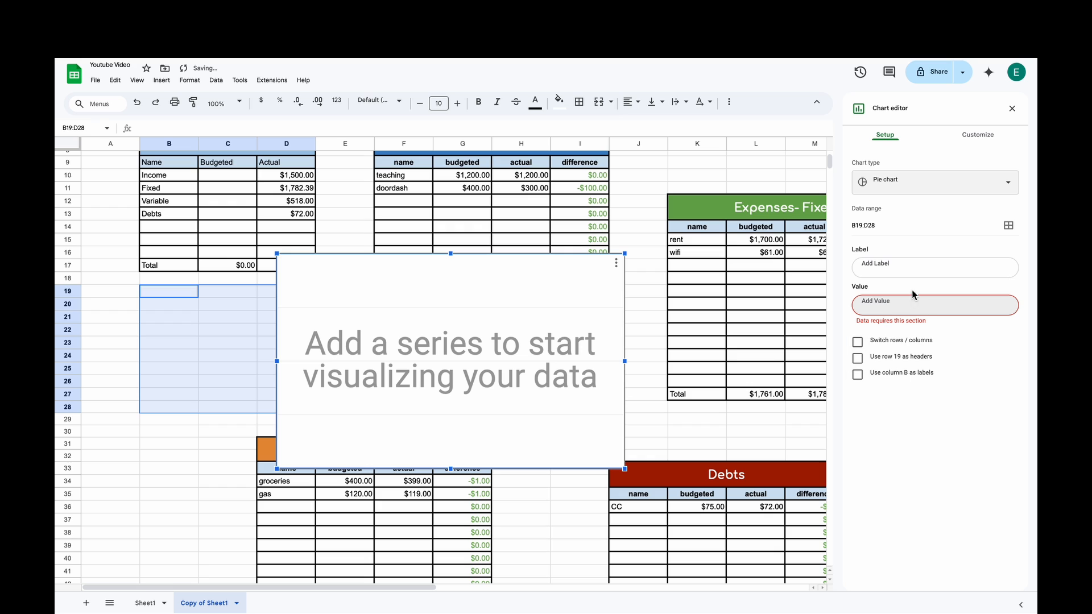
# - Use the Budget Overview's Actual column, D10:D17, as the pie chart's value range
pyautogui.click(891, 305)
pyautogui.click(468, 319)
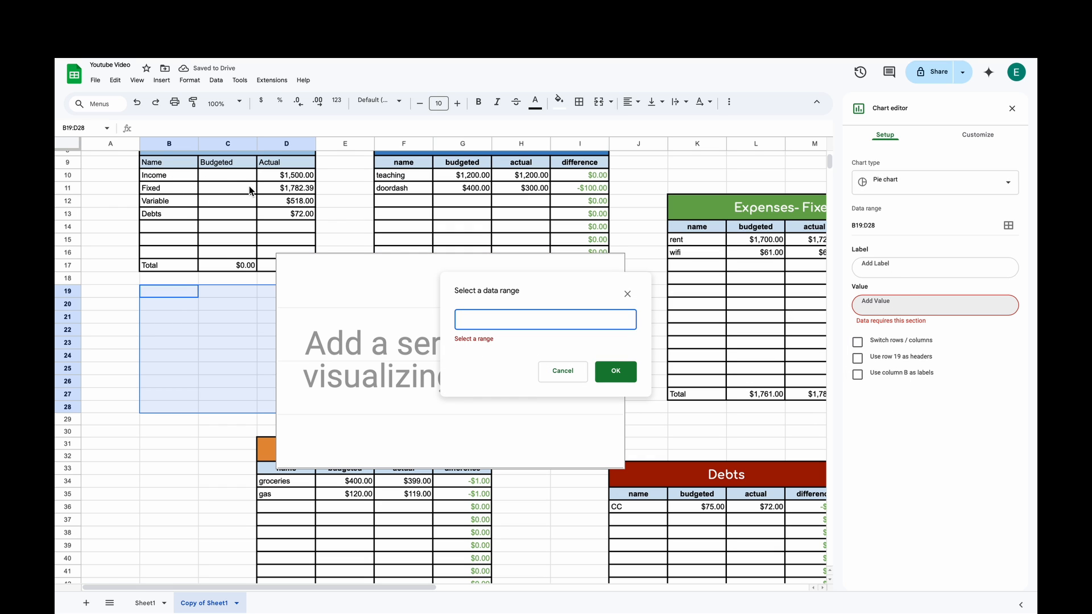
pyautogui.moveTo(217, 175); pyautogui.dragTo(276, 267)
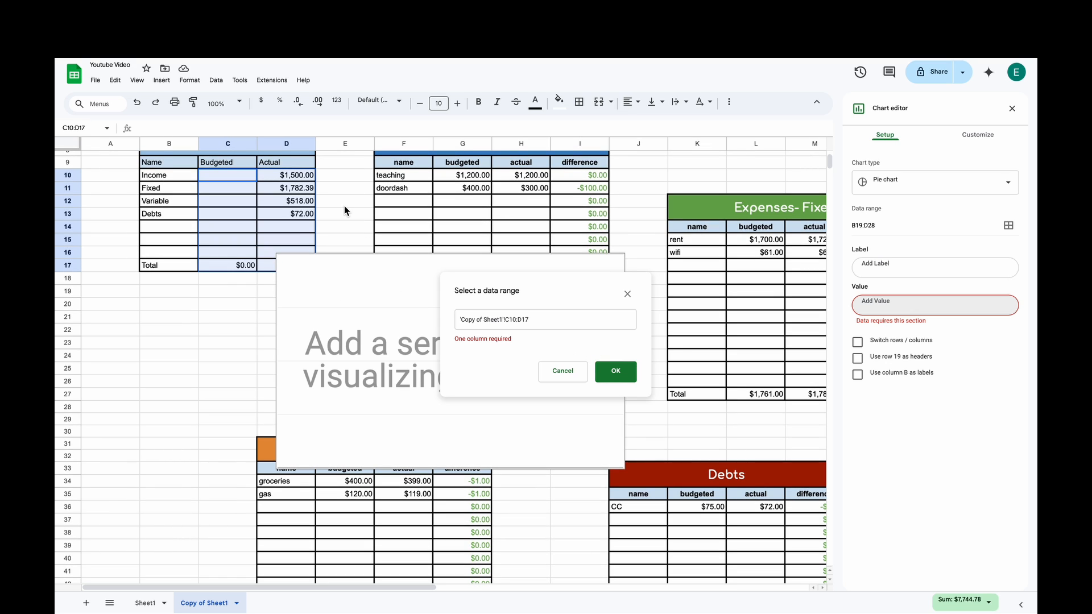
pyautogui.click(277, 178)
pyautogui.moveTo(284, 179); pyautogui.dragTo(282, 268)
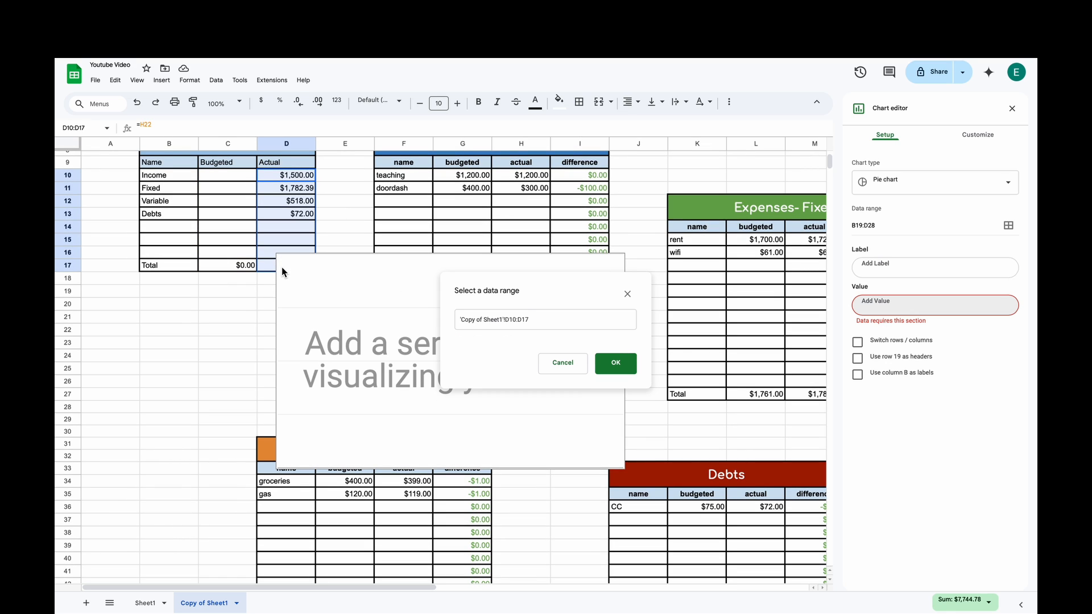
pyautogui.click(614, 369)
pyautogui.click(590, 313)
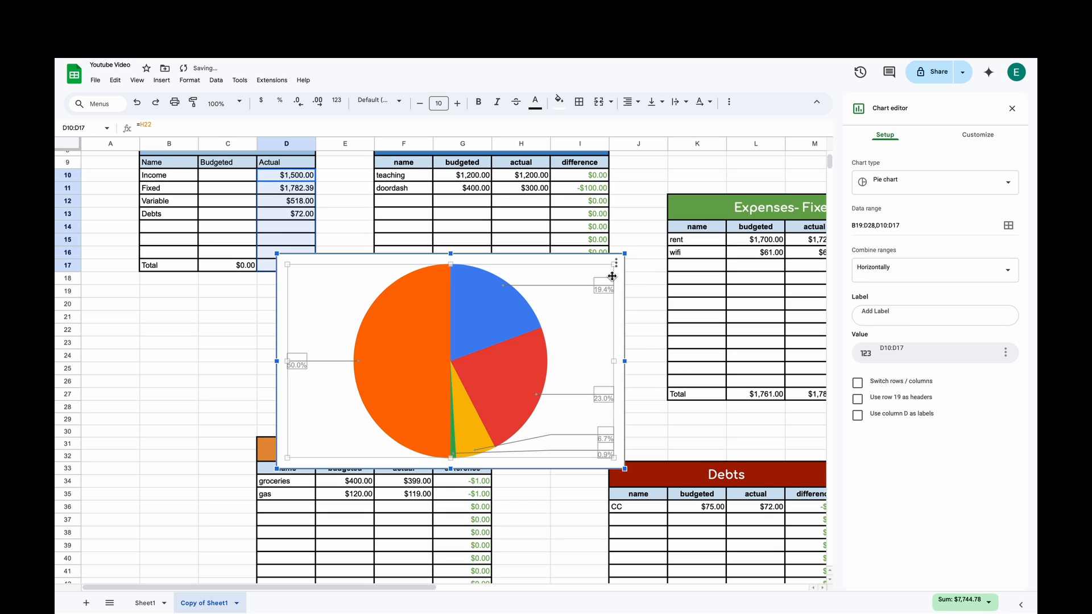
# - Shrink the pie chart and place it directly below the Budget Overview table, matching the width of columns B to D
pyautogui.moveTo(625, 253); pyautogui.dragTo(496, 333)
pyautogui.moveTo(465, 386); pyautogui.dragTo(326, 339)
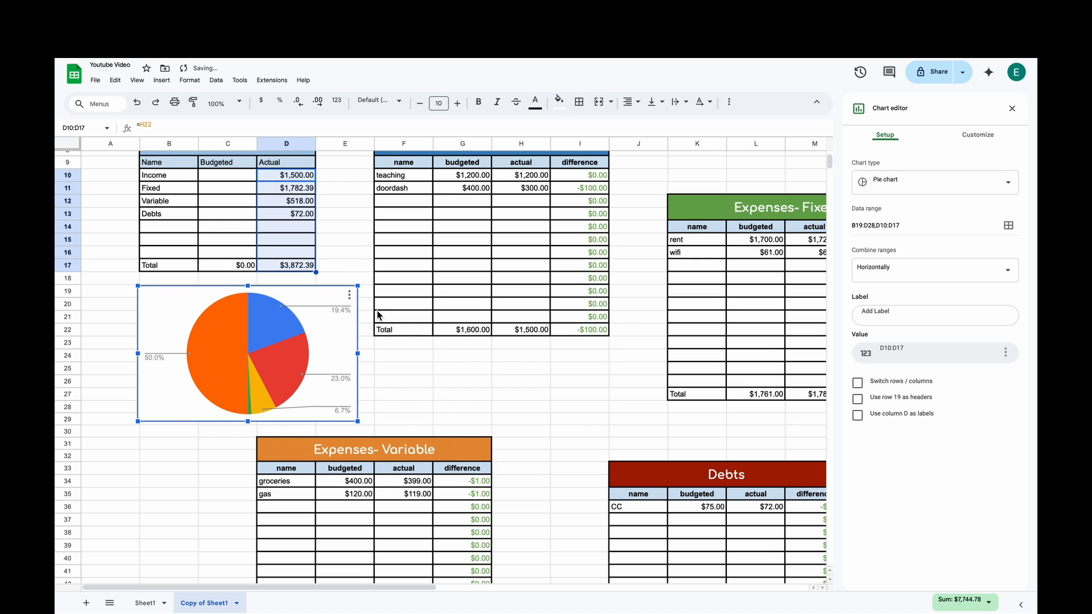
pyautogui.moveTo(358, 286); pyautogui.dragTo(343, 295)
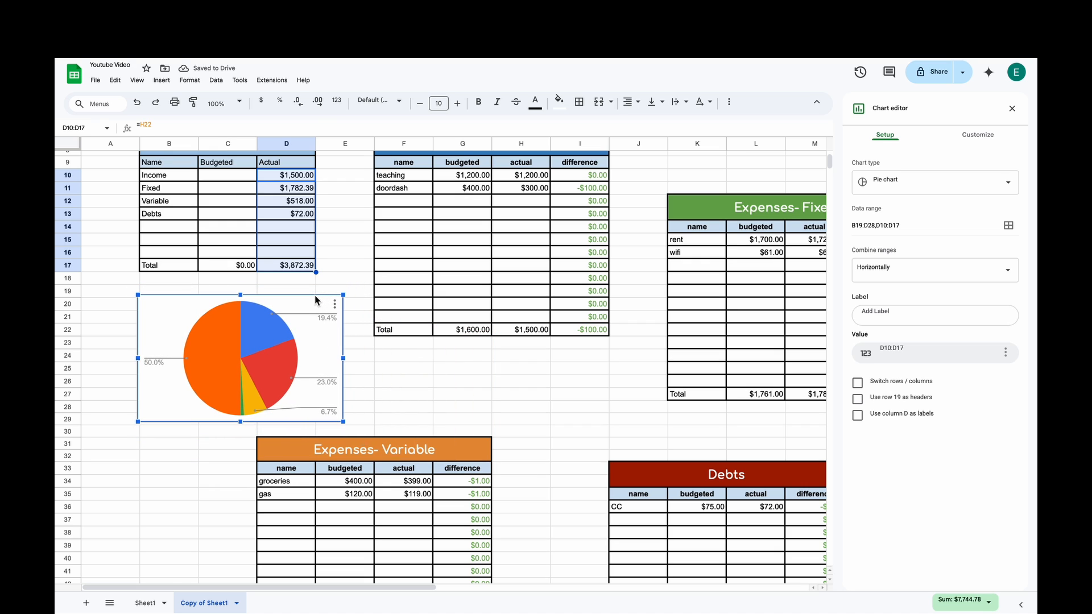
pyautogui.moveTo(340, 357); pyautogui.dragTo(317, 357)
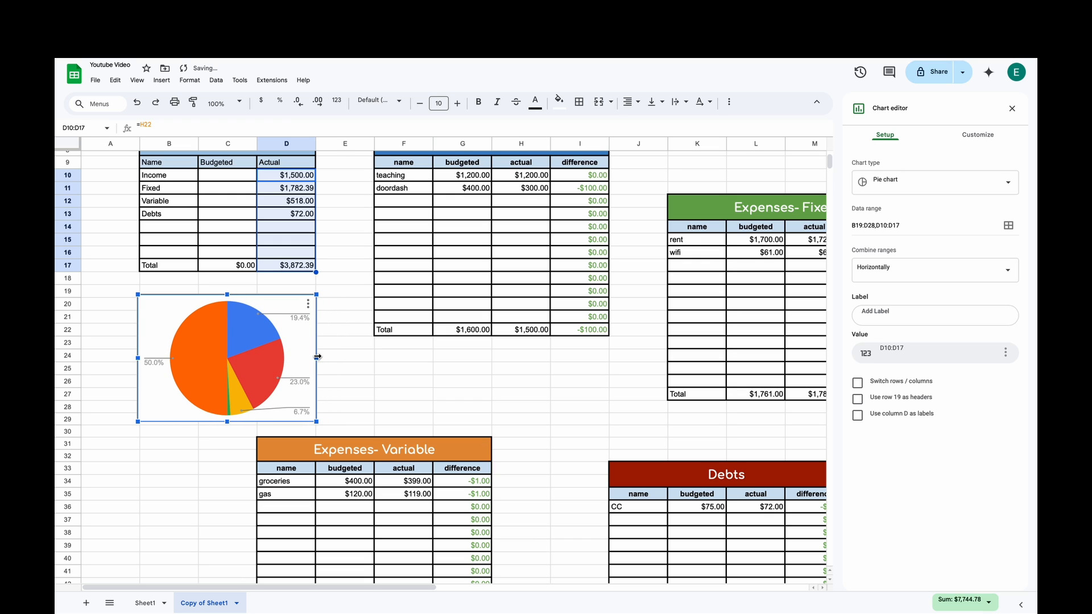
pyautogui.click(353, 374)
# - Reopen the pie chart for editing and examine its legend, pie slice, pie chart and chart style customization options
pyautogui.click(306, 371)
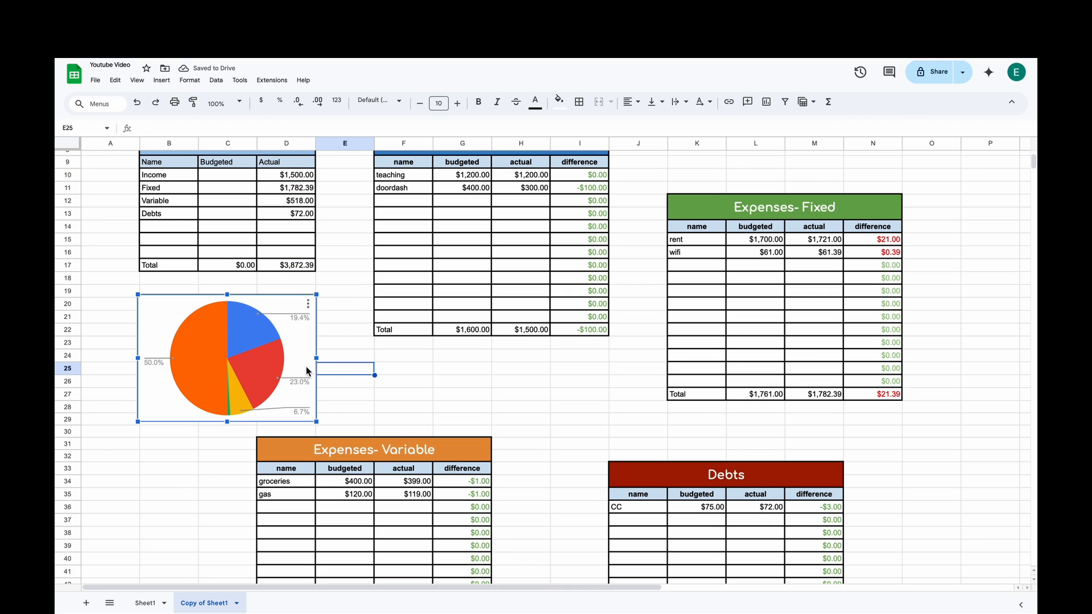
pyautogui.doubleClick(307, 368)
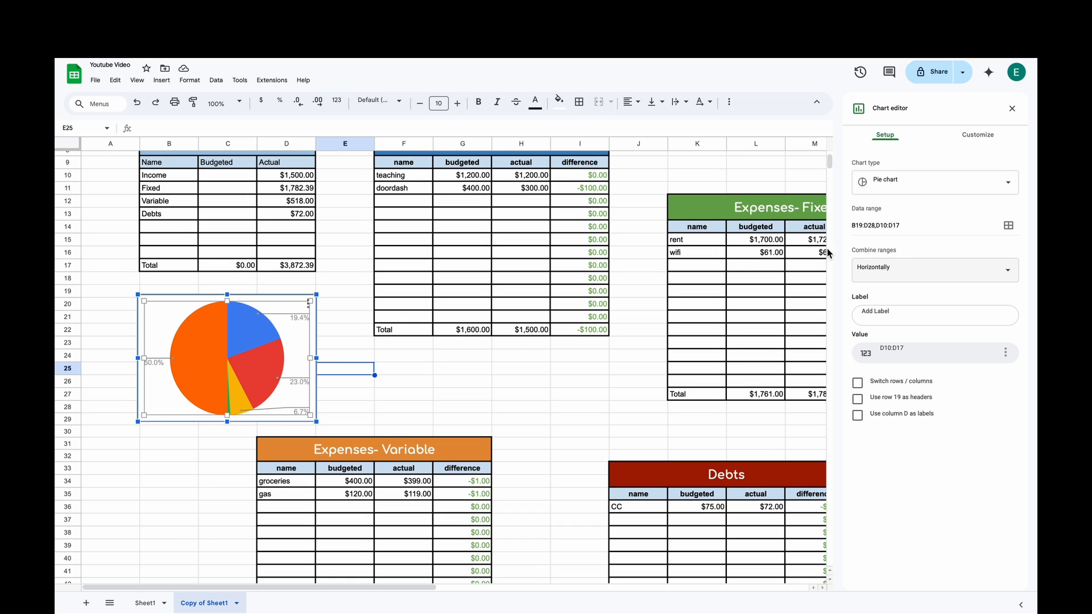
pyautogui.scroll(2, 669, 287)
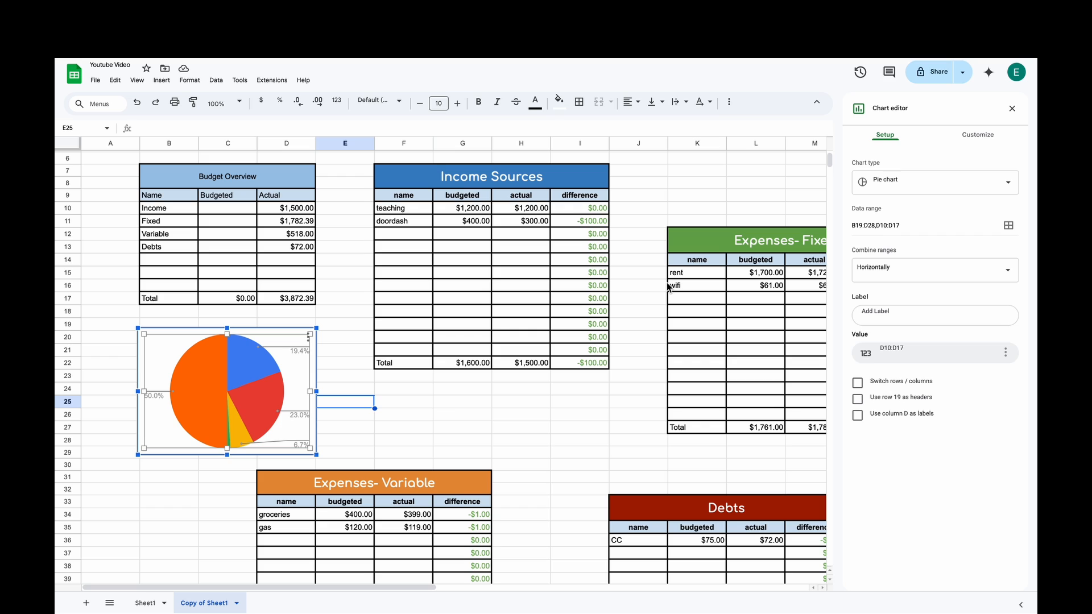
pyautogui.click(979, 137)
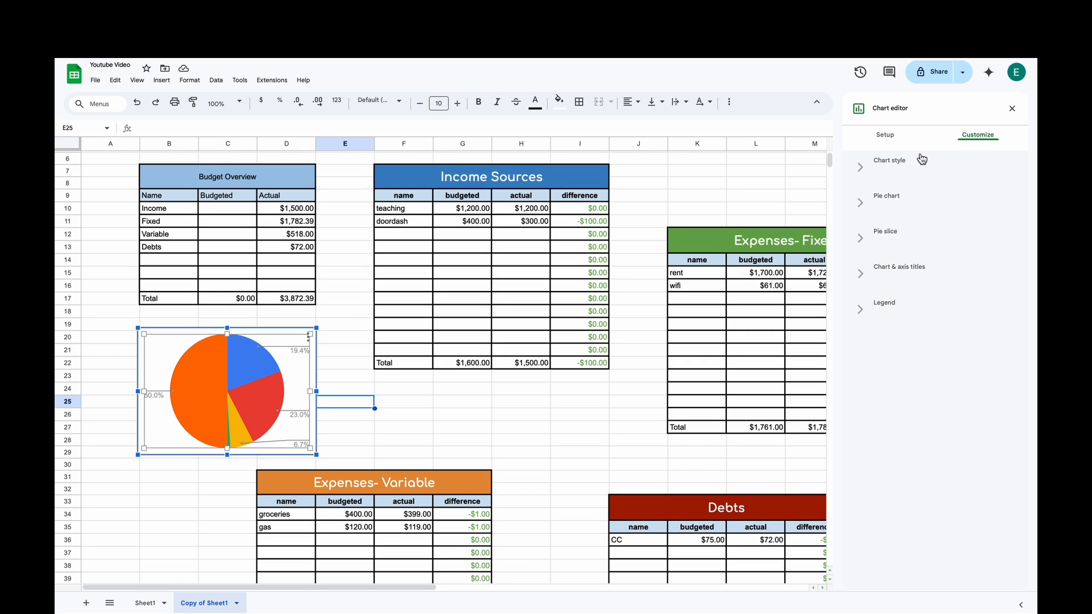
pyautogui.click(899, 306)
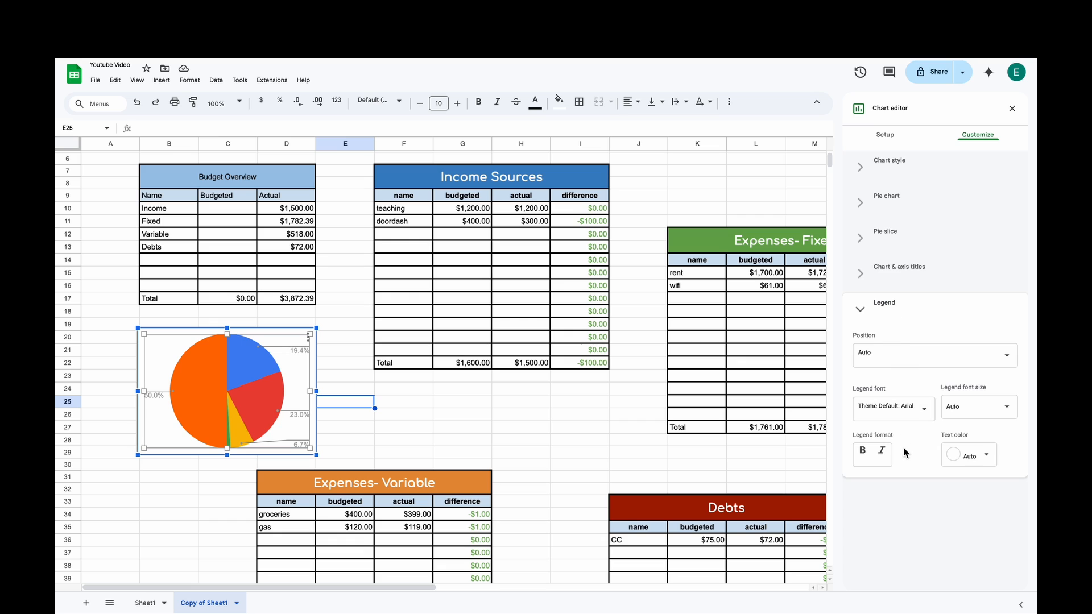
pyautogui.click(877, 237)
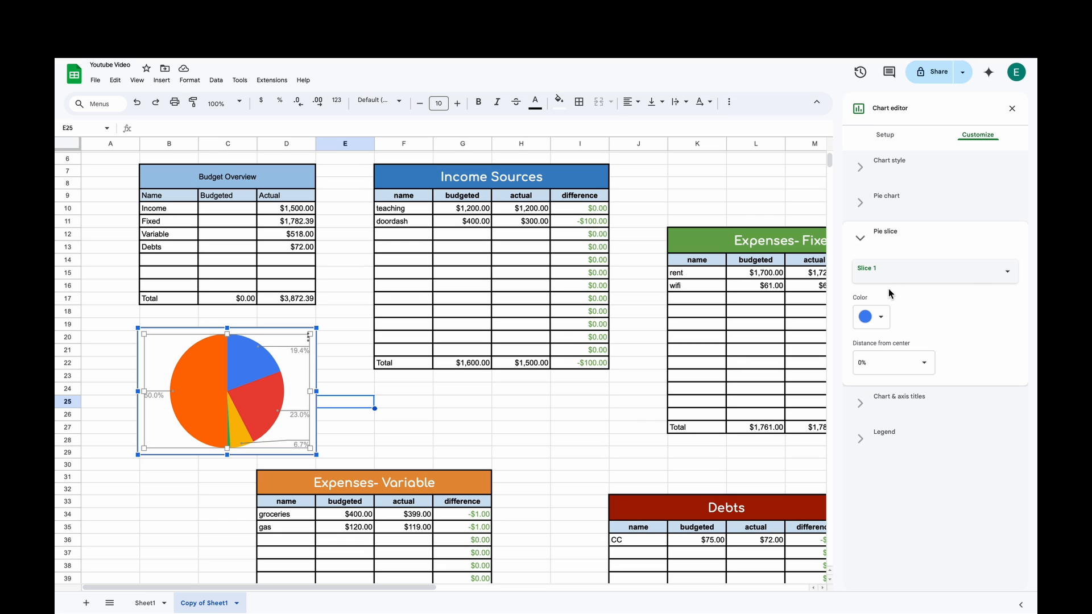
pyautogui.click(885, 198)
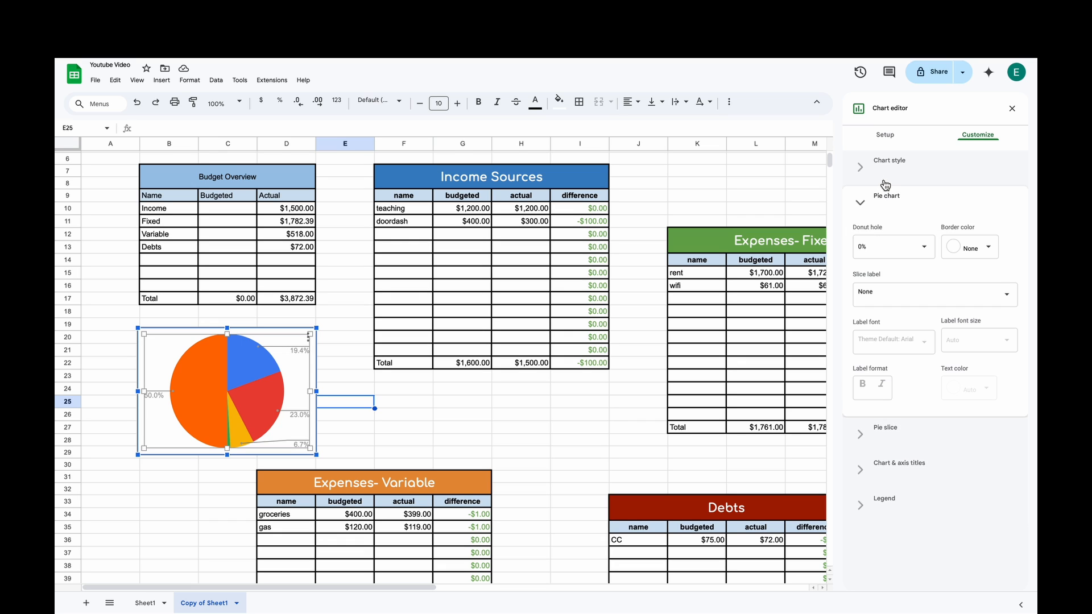
pyautogui.click(882, 176)
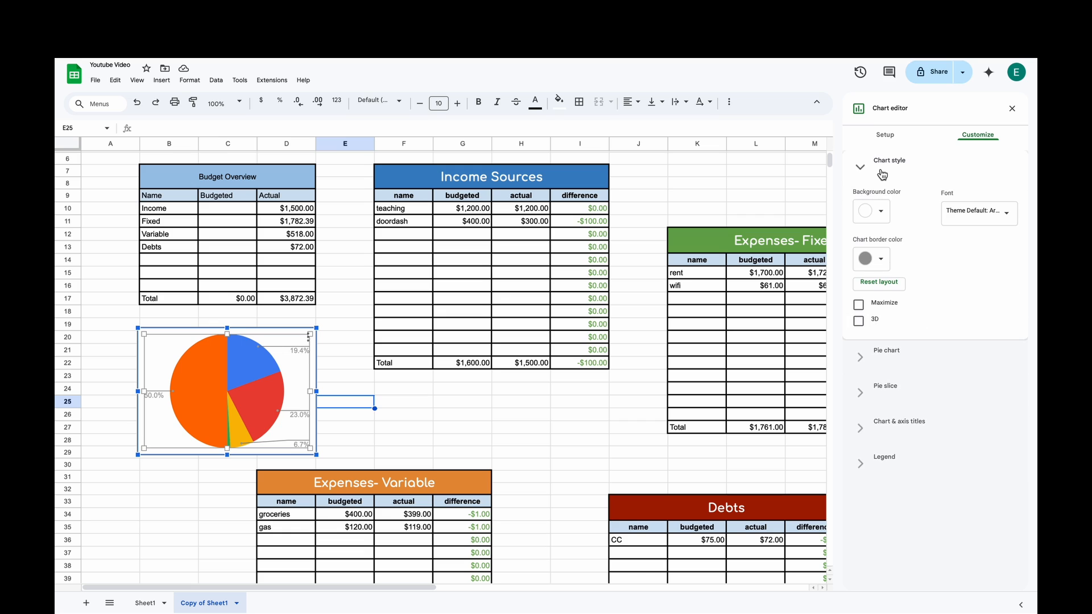
pyautogui.click(882, 175)
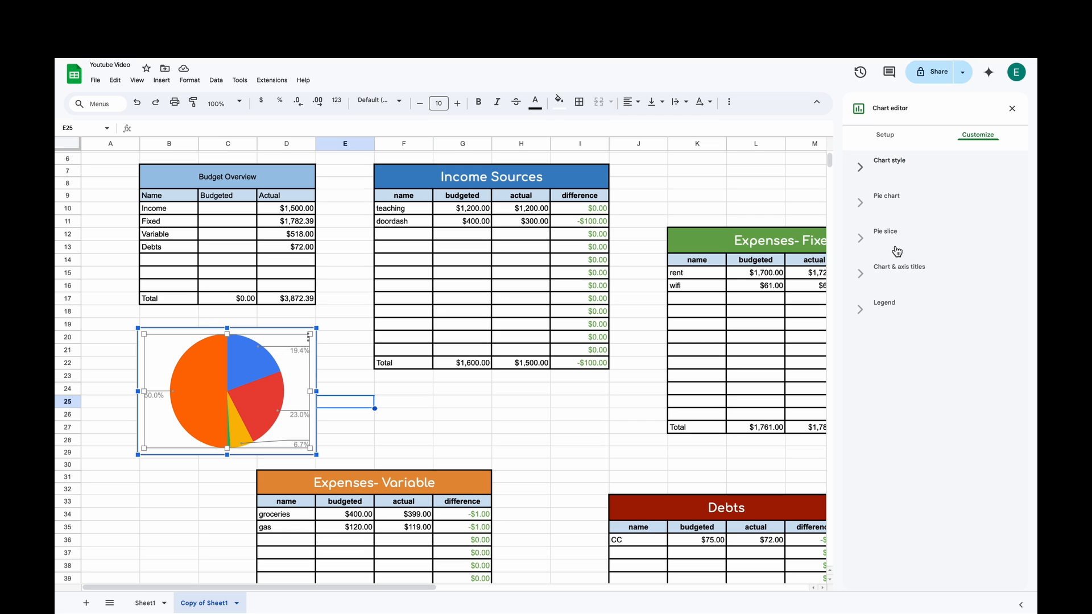
# - Give the pie chart the title "Budget Overview"
pyautogui.click(893, 275)
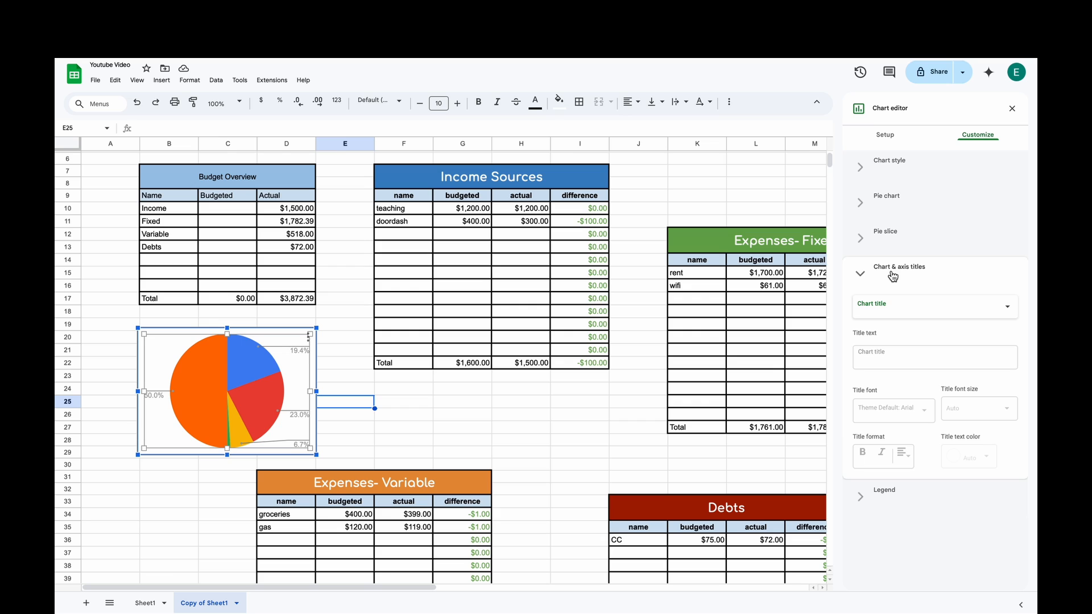
pyautogui.click(888, 354)
pyautogui.write('Budget Over')
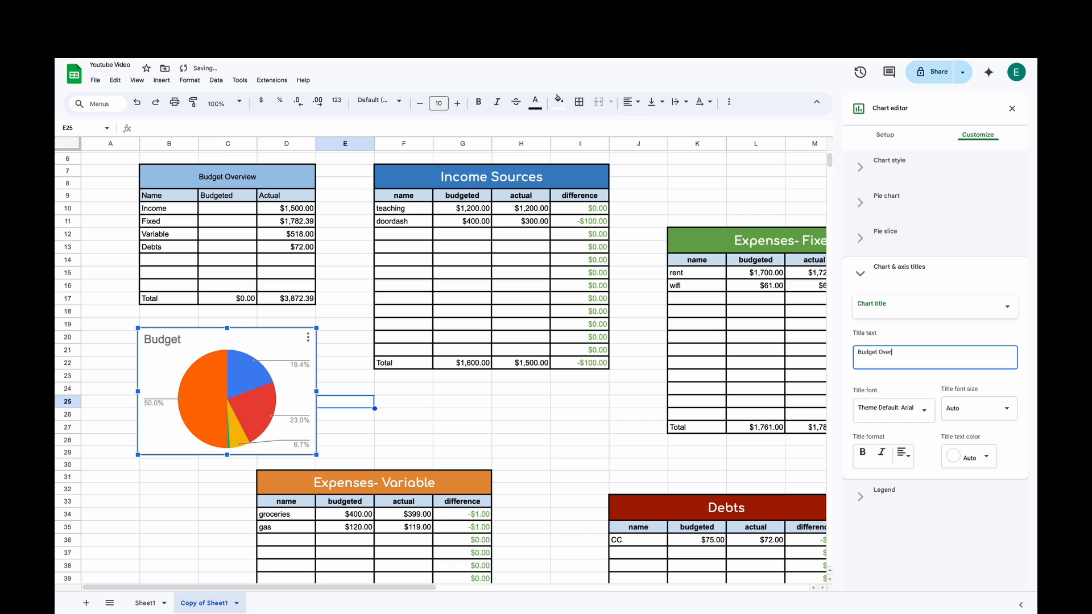
pyautogui.write('view')
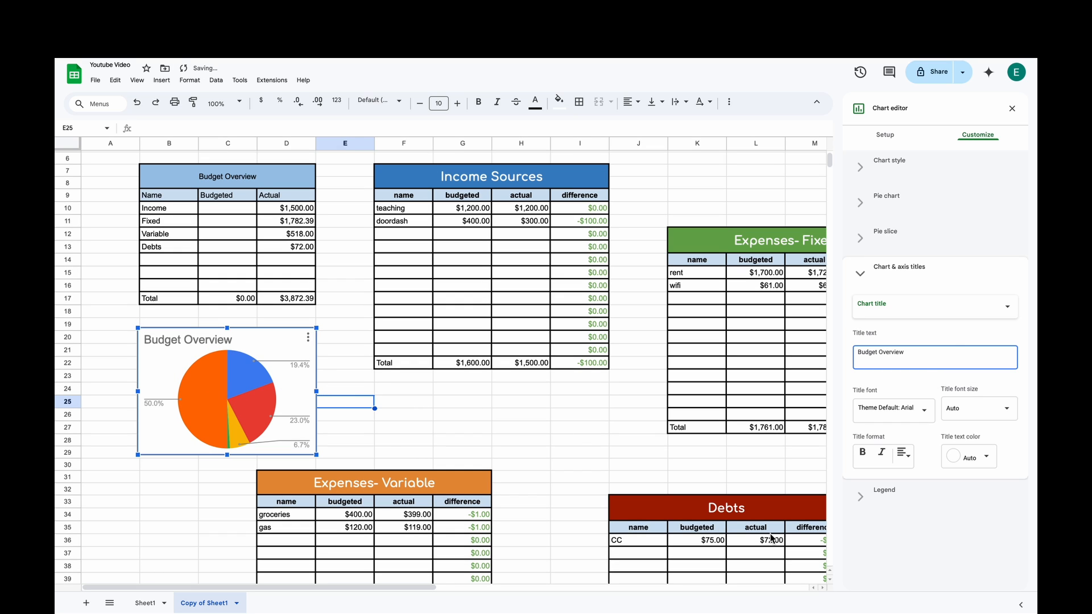
# - Center the pie chart's title and change its text color to bright blue
pyautogui.click(900, 460)
pyautogui.click(902, 459)
pyautogui.click(937, 469)
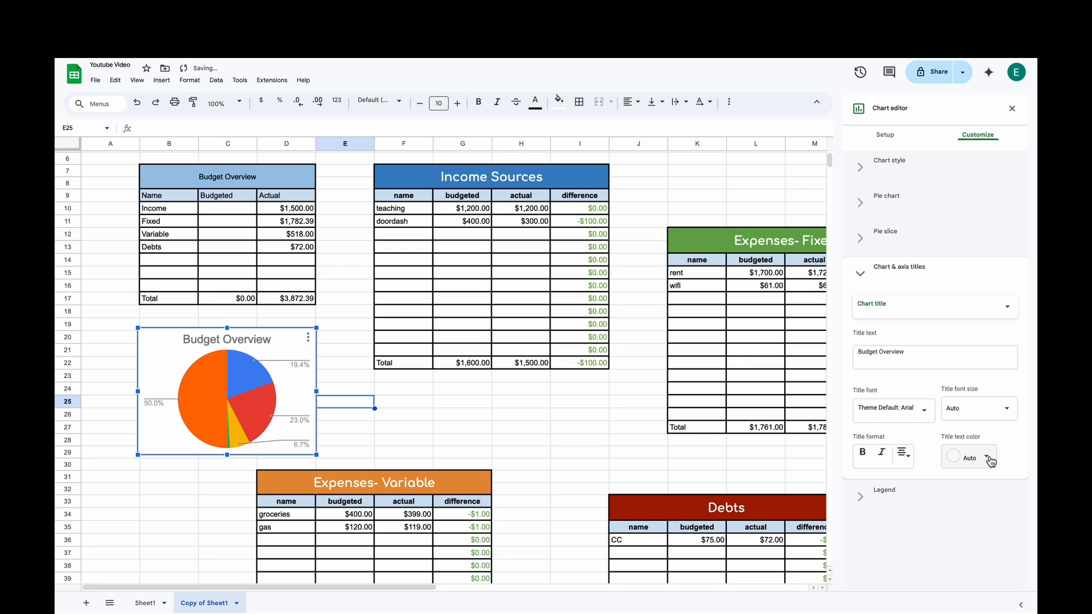
pyautogui.click(989, 459)
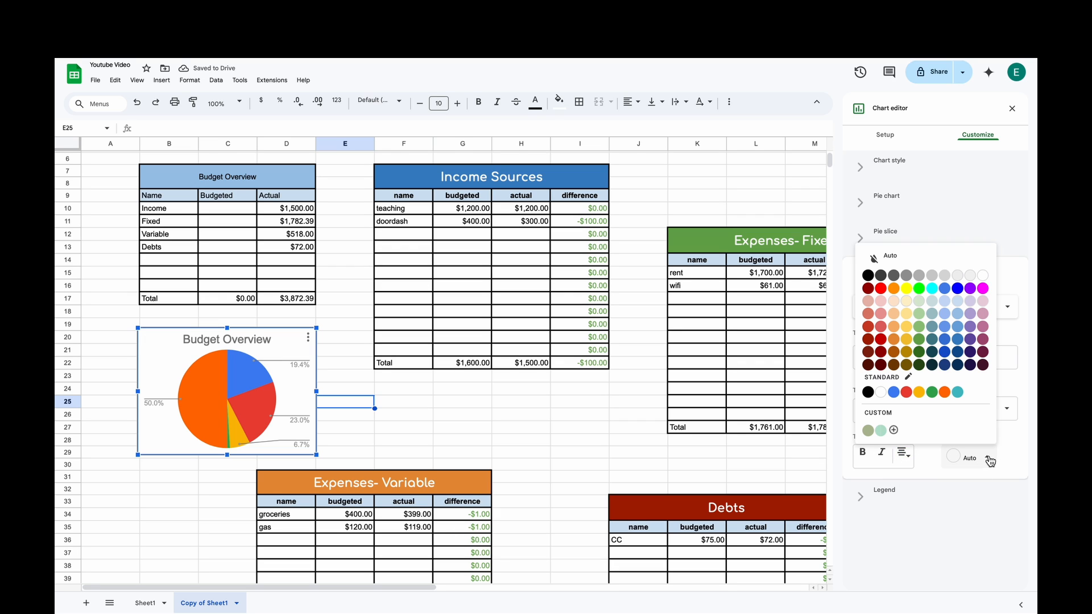
pyautogui.click(957, 289)
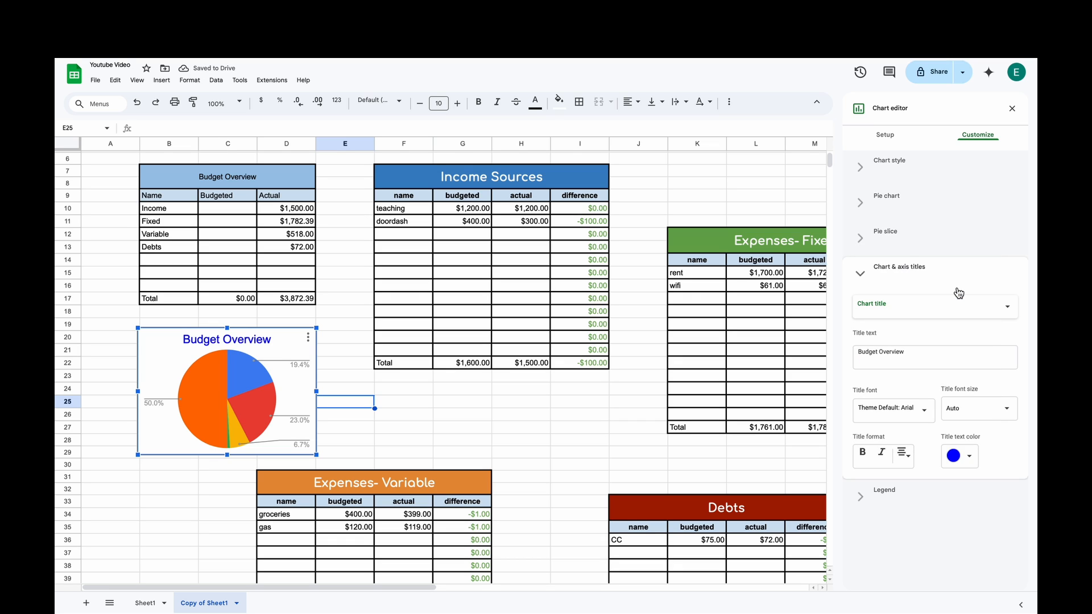
pyautogui.click(867, 275)
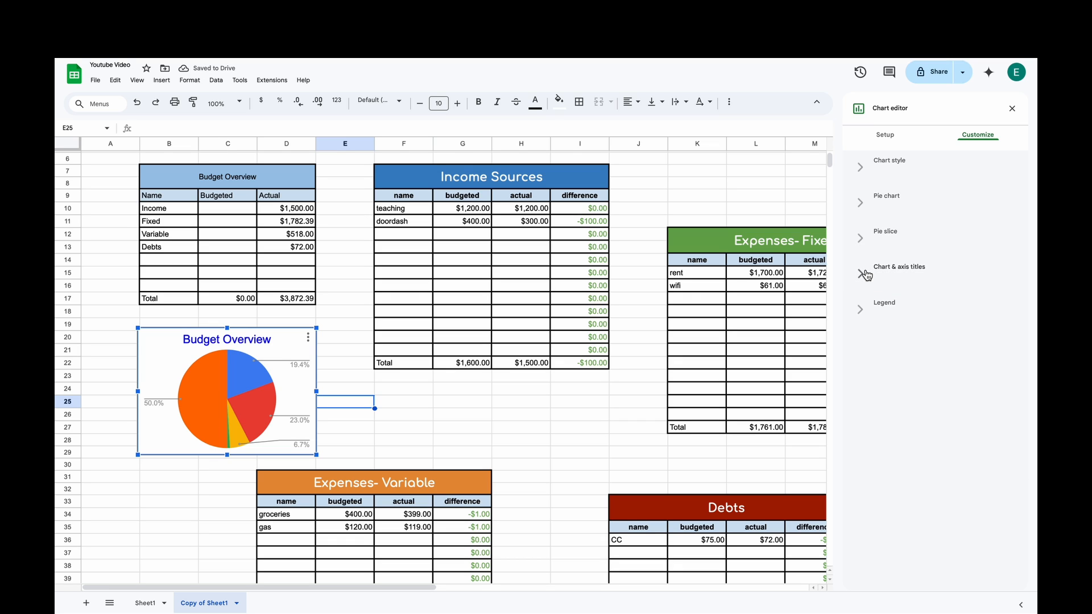
# - Color slice 1 of the pie chart bright blue and slice 2 the palest shade of blue
pyautogui.click(884, 235)
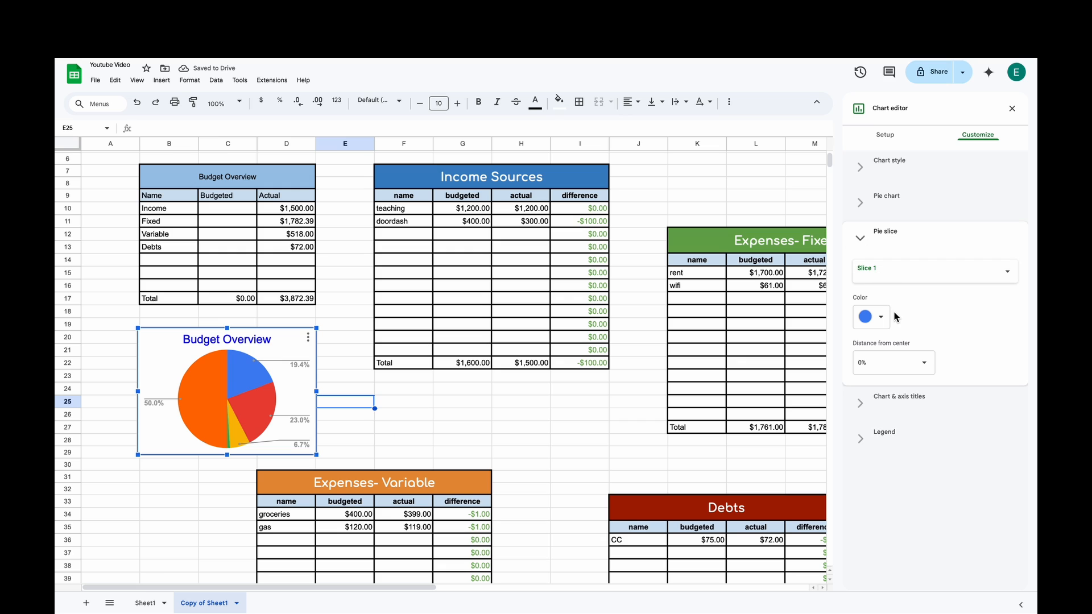
pyautogui.click(871, 317)
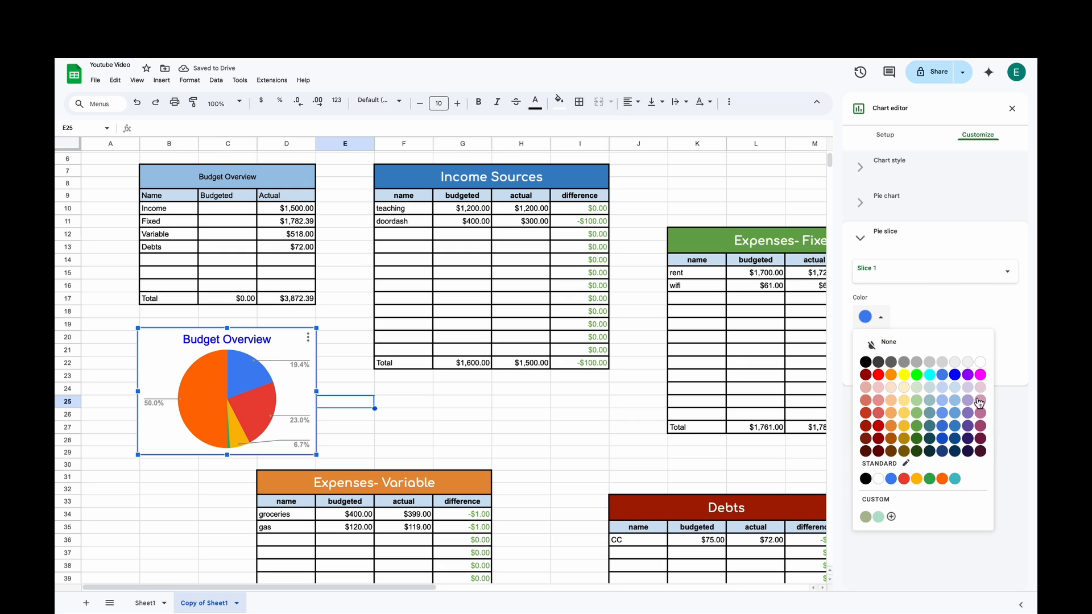
pyautogui.click(955, 375)
pyautogui.click(898, 272)
pyautogui.click(896, 294)
pyautogui.click(876, 317)
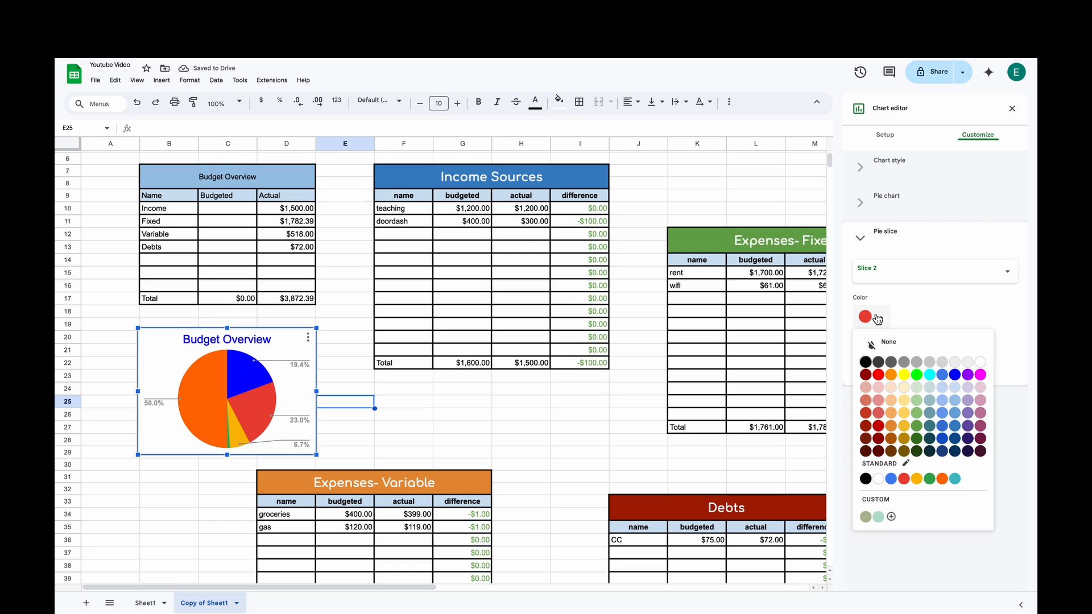
pyautogui.click(955, 388)
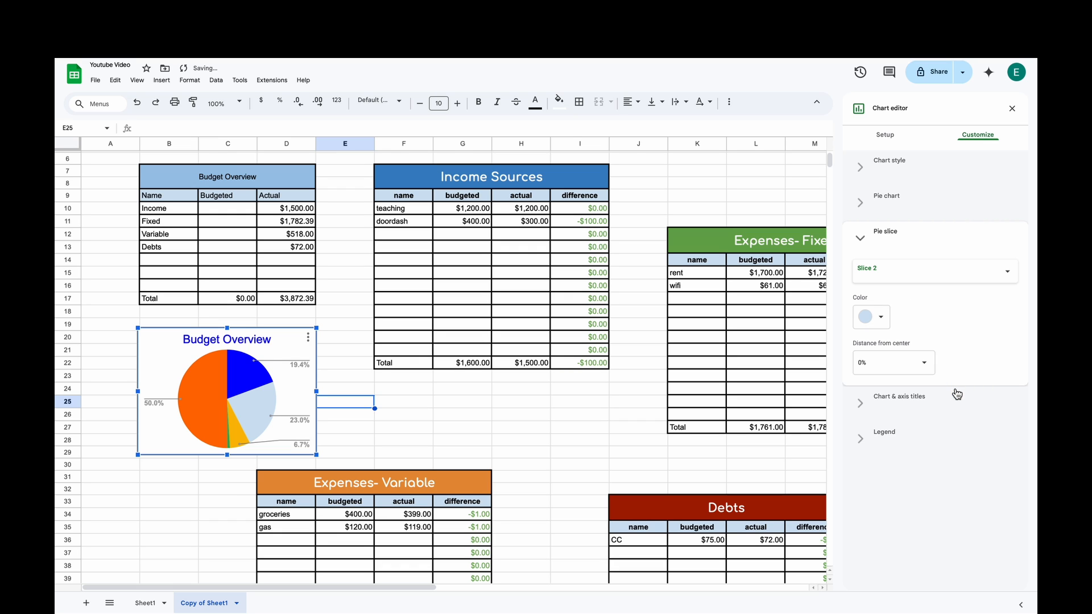
# - Color slice 3 of the pie chart light blue and slice 4 the next darker shade, a medium blue
pyautogui.click(885, 275)
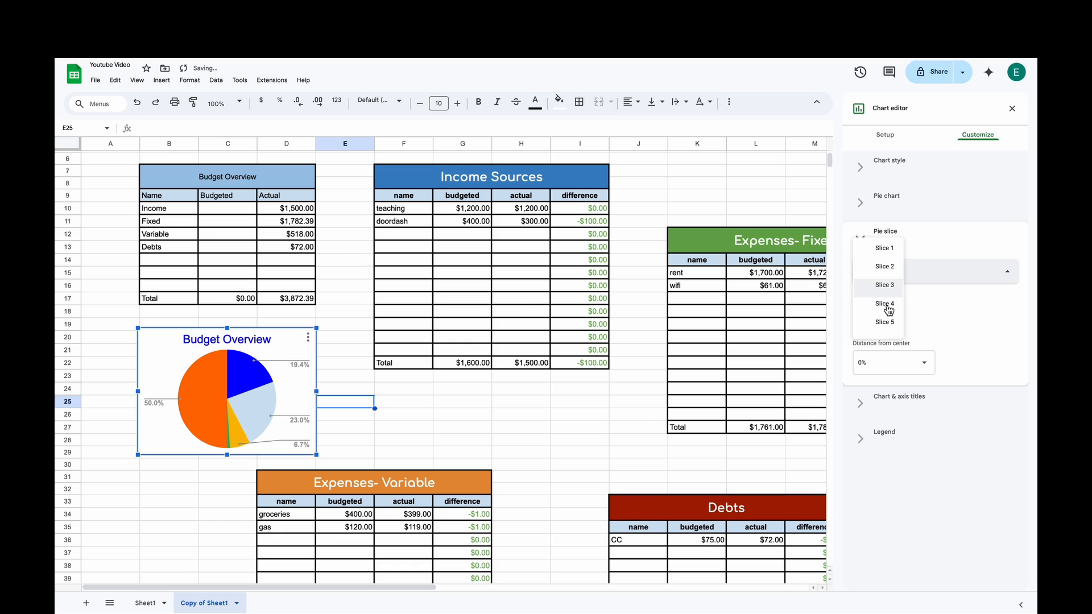
pyautogui.click(885, 289)
pyautogui.click(884, 320)
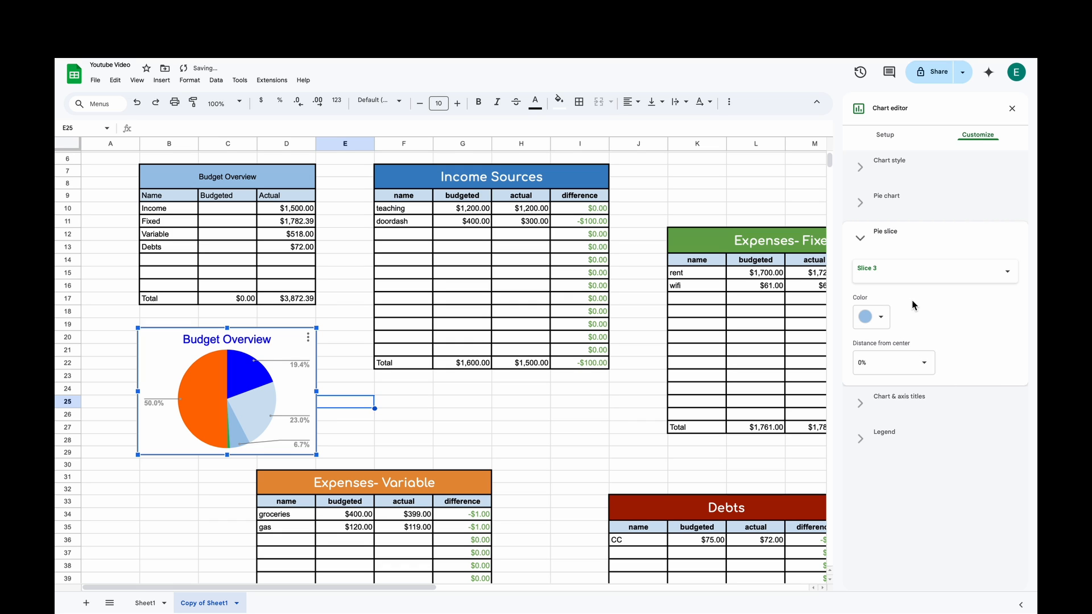
pyautogui.click(910, 271)
pyautogui.click(886, 287)
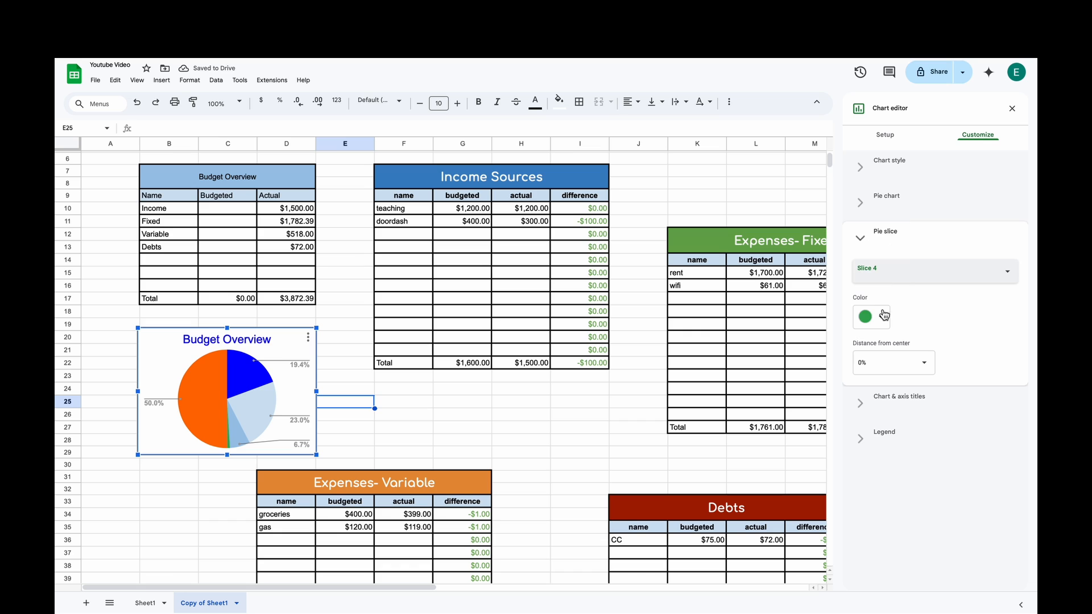
pyautogui.click(880, 319)
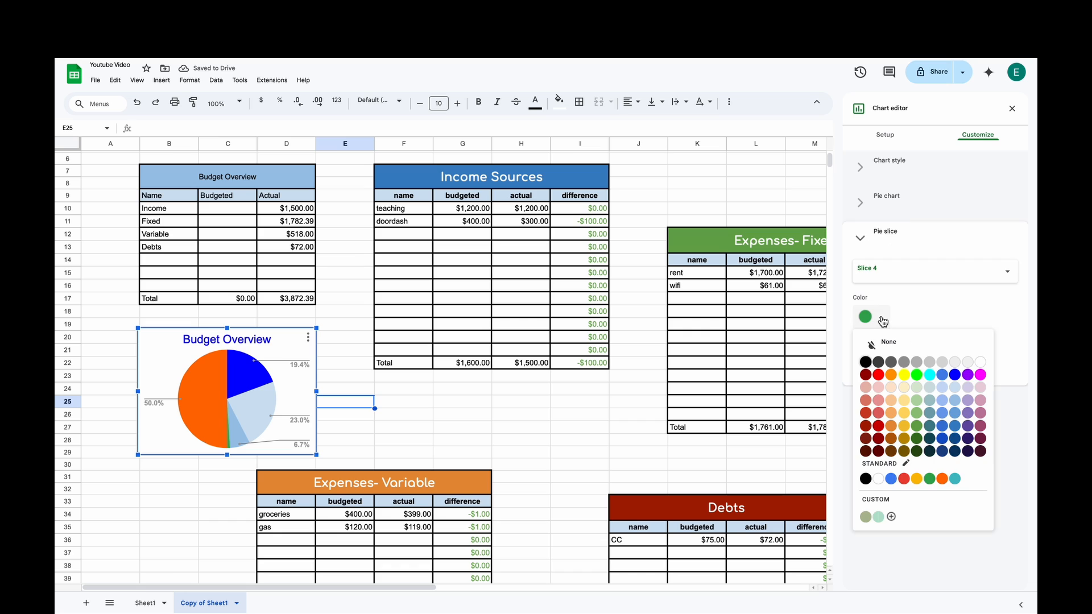
pyautogui.click(957, 416)
# - Color slice 5 of the pie chart a darker blue, one shade deeper than slice 4
pyautogui.click(890, 273)
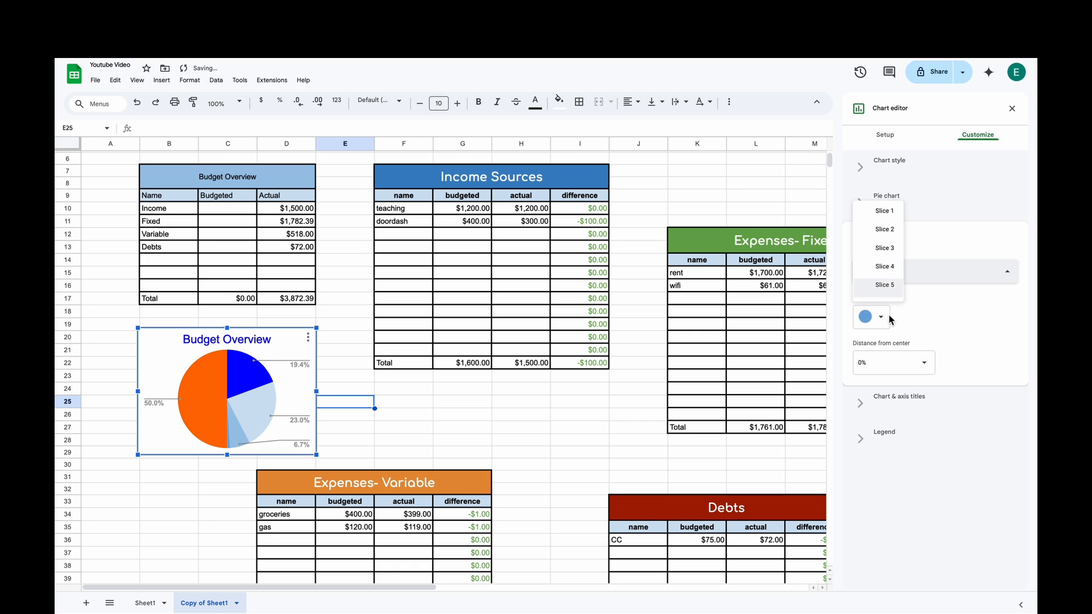
pyautogui.click(888, 286)
pyautogui.click(879, 319)
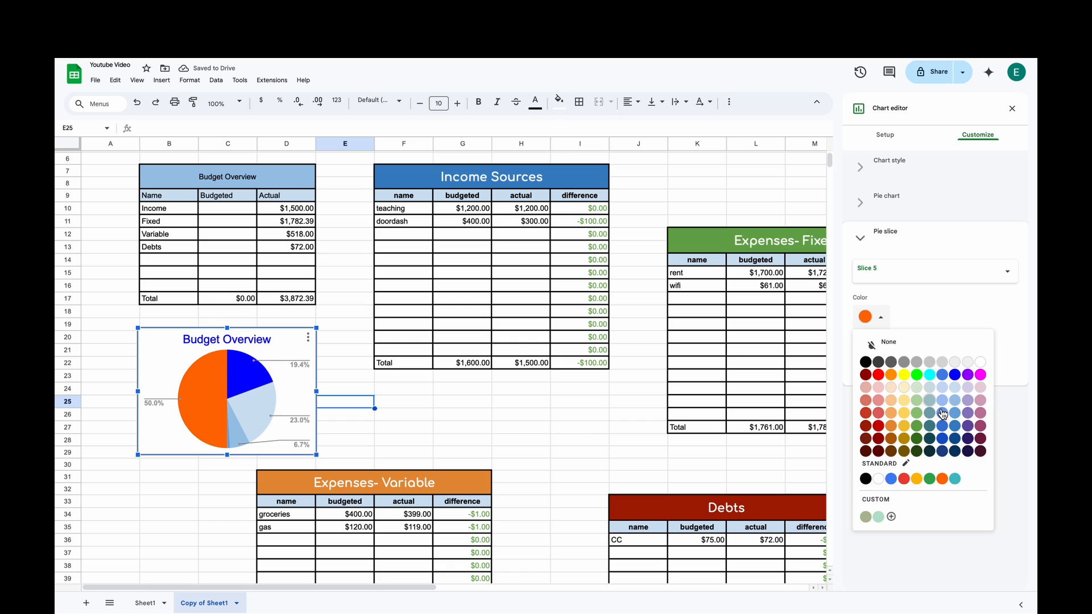
pyautogui.click(956, 430)
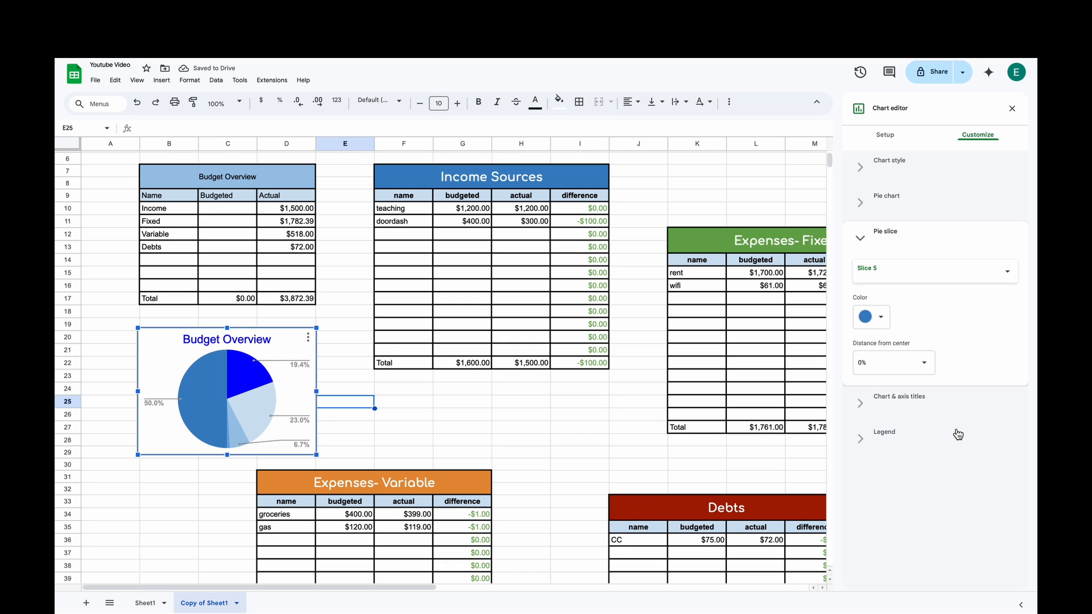
# - Try a distance from center of 25% and 75% for slice 5, and set it back to 0%
pyautogui.click(926, 365)
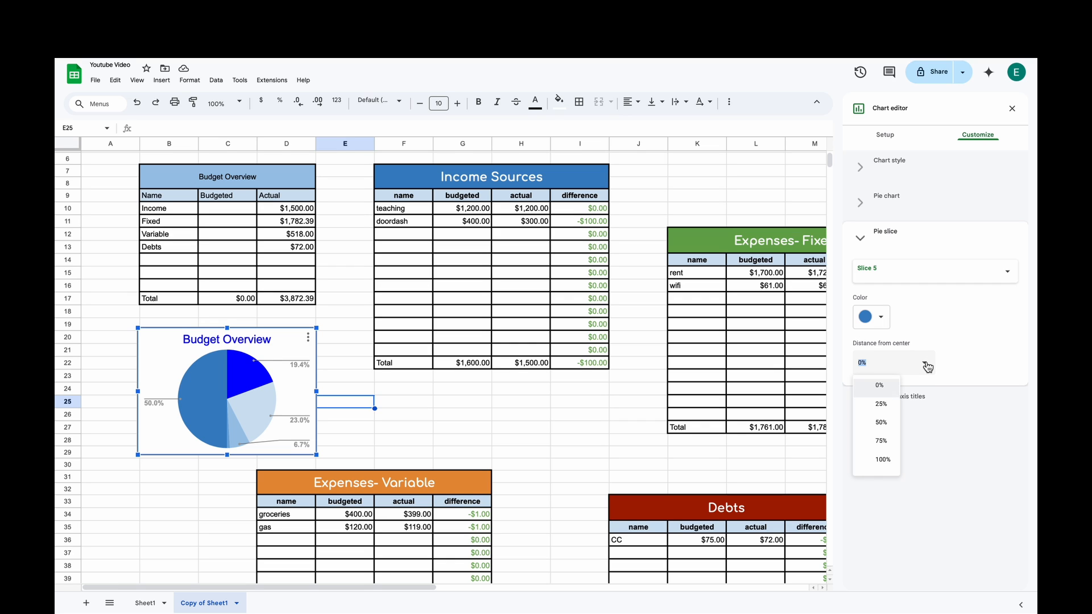
pyautogui.click(885, 405)
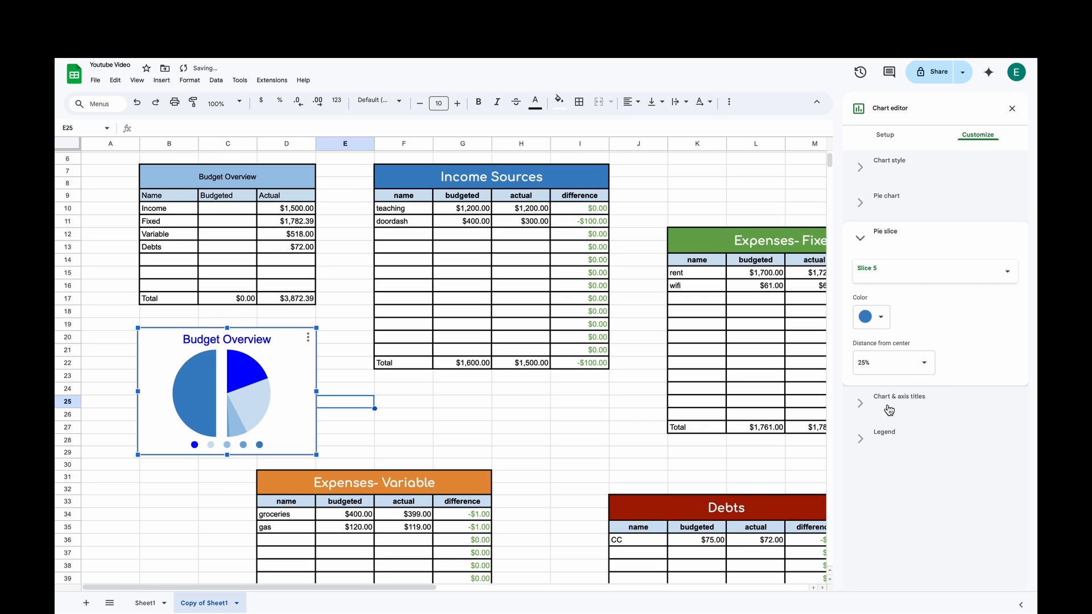
pyautogui.click(926, 365)
pyautogui.click(882, 441)
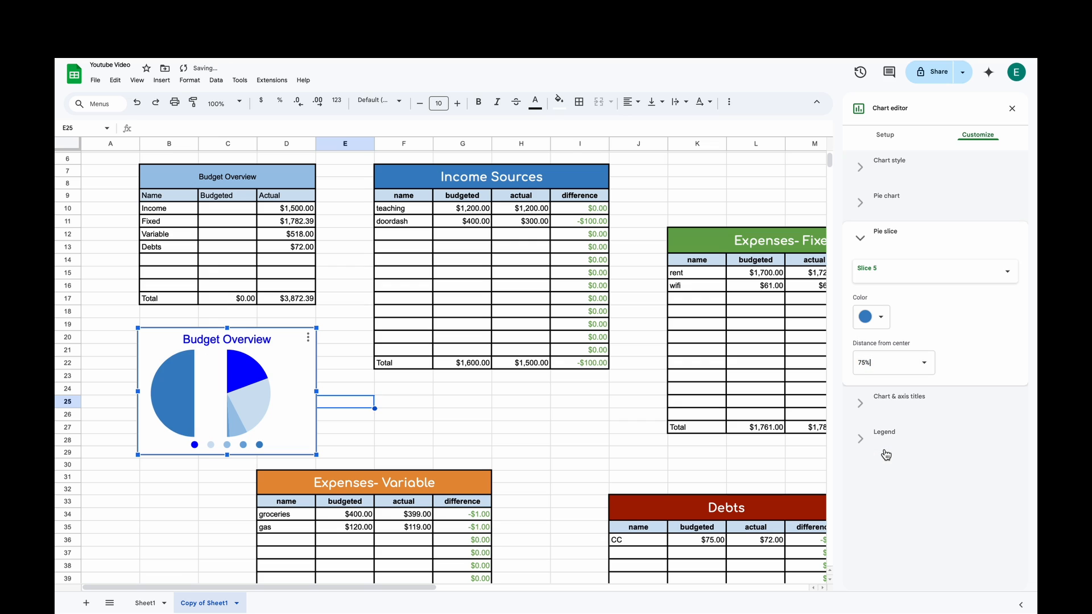
pyautogui.click(923, 365)
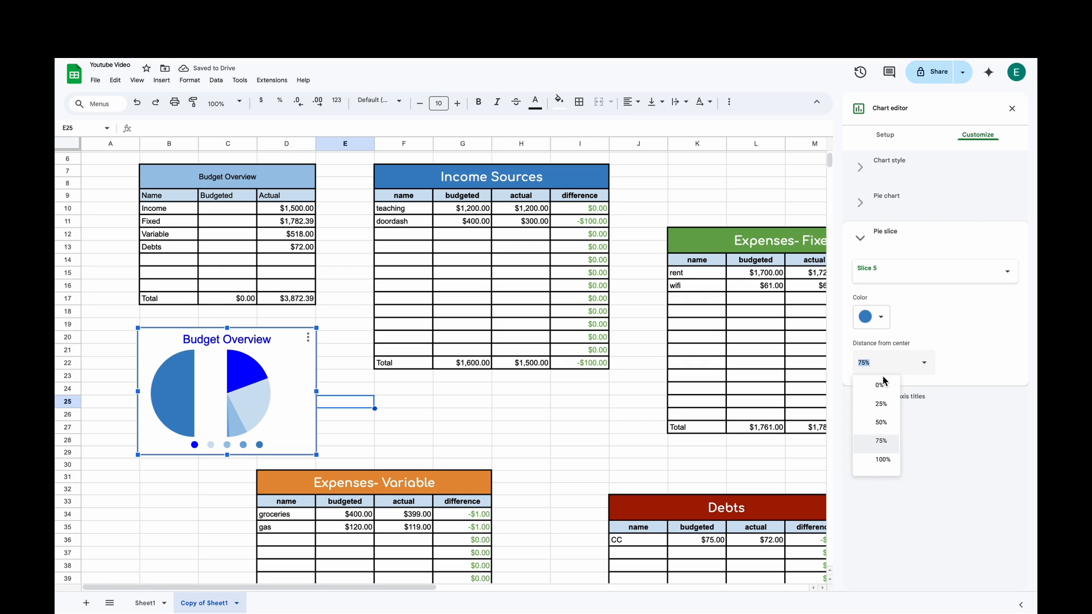
pyautogui.click(882, 390)
# - Set slice 3's distance from center to 25% and leave the chart editor
pyautogui.click(889, 271)
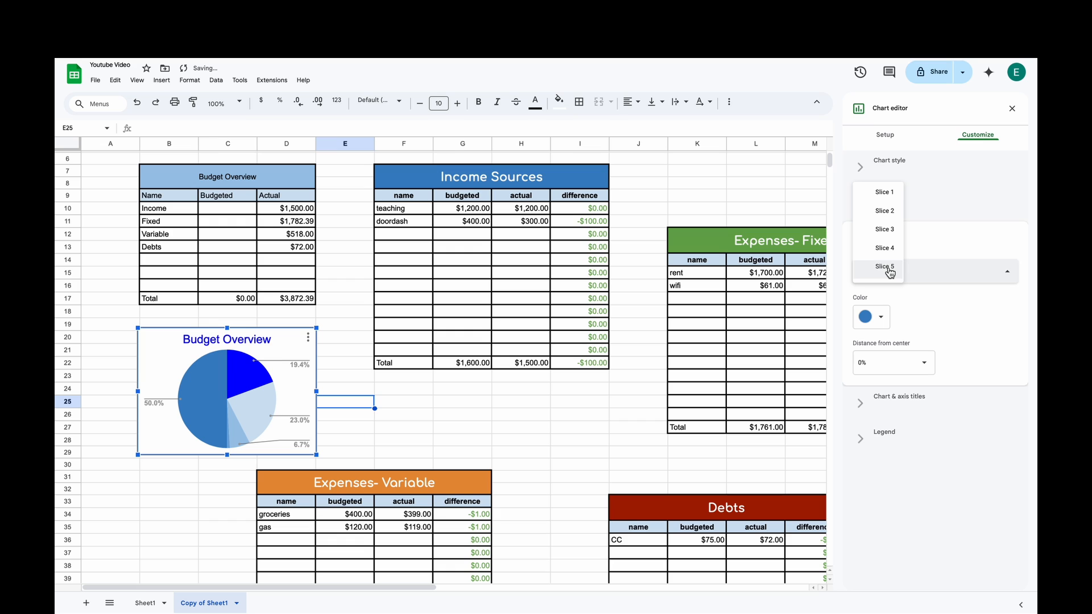
pyautogui.click(890, 230)
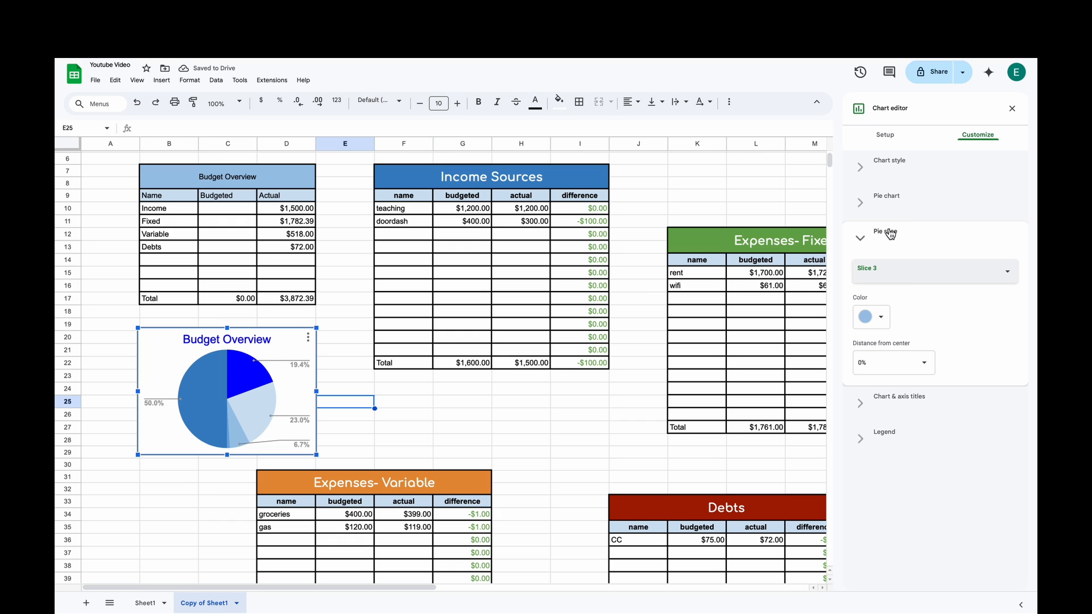
pyautogui.click(924, 364)
pyautogui.click(893, 405)
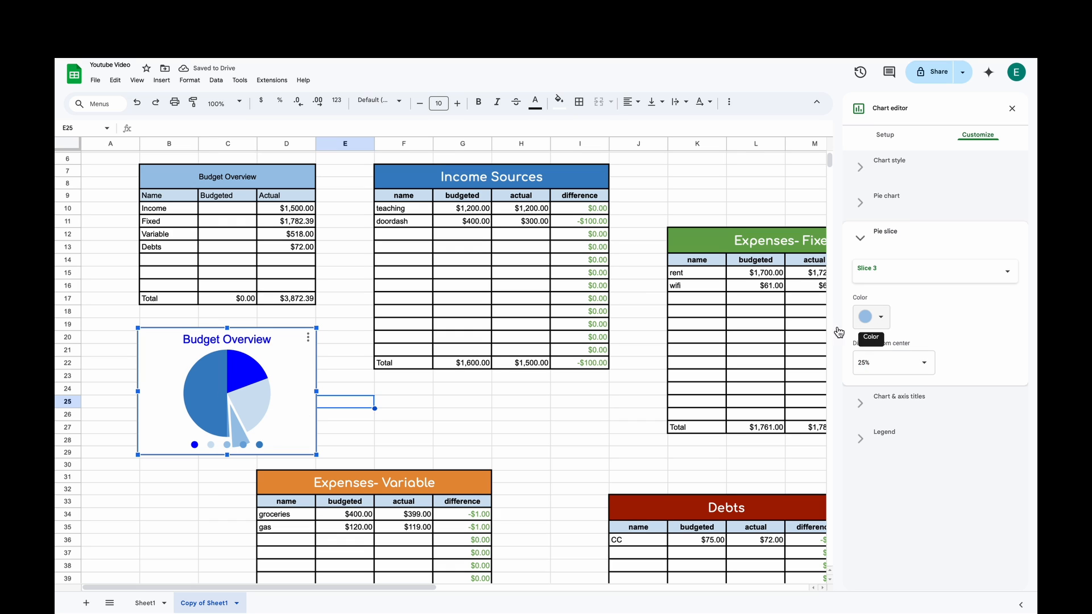
pyautogui.click(153, 248)
# - Reopen the pie chart's editor and examine its donut hole, slice label, slice, title and legend customization options
pyautogui.doubleClick(225, 391)
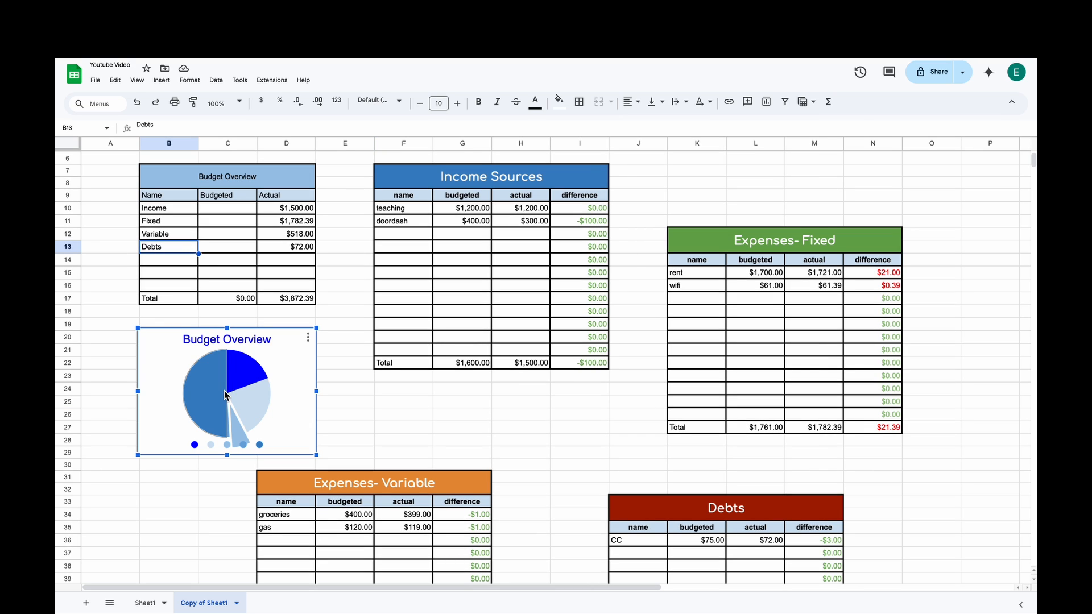
pyautogui.click(878, 203)
pyautogui.click(926, 249)
pyautogui.click(876, 294)
pyautogui.click(929, 248)
pyautogui.click(885, 271)
pyautogui.click(886, 292)
pyautogui.click(897, 305)
pyautogui.click(885, 432)
pyautogui.click(928, 273)
pyautogui.click(915, 400)
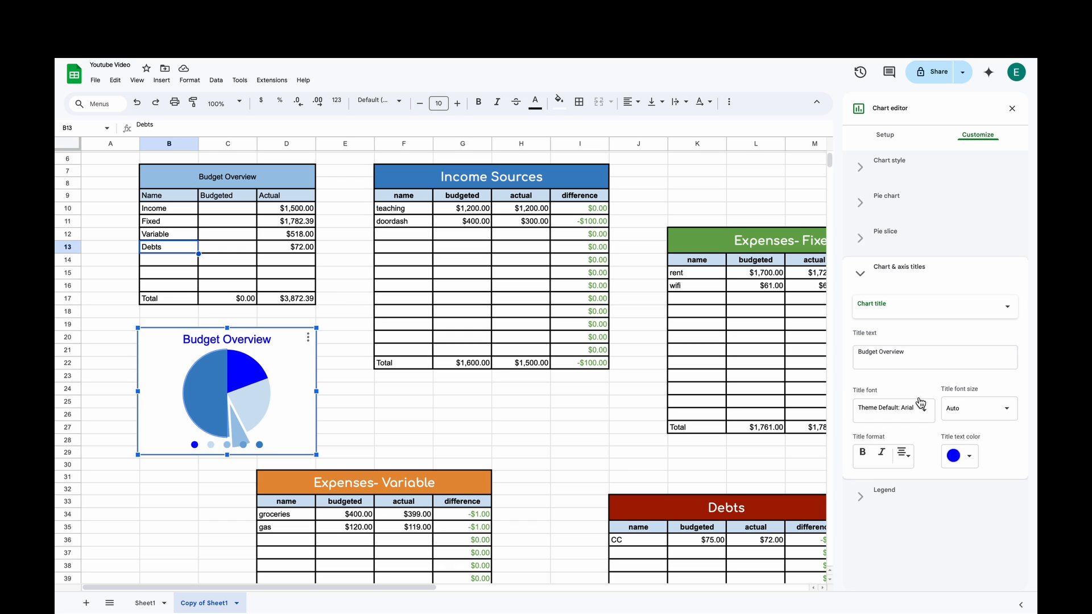
pyautogui.click(925, 310)
pyautogui.click(890, 500)
pyautogui.click(891, 362)
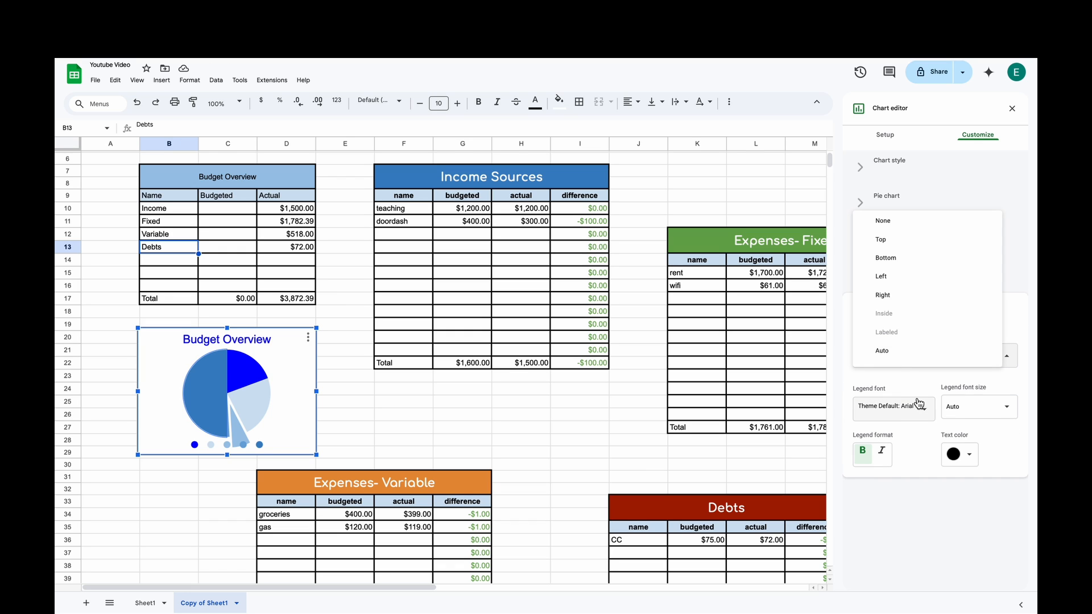
# - Set the pie chart's border color to a deep blue in the chart style settings
pyautogui.click(890, 161)
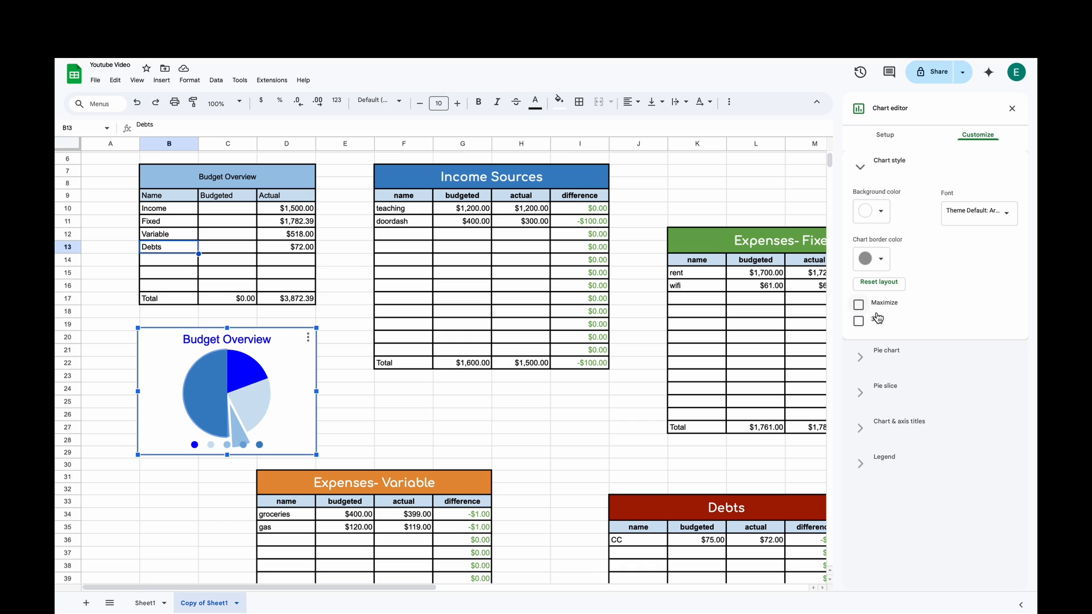
pyautogui.click(880, 261)
pyautogui.click(952, 382)
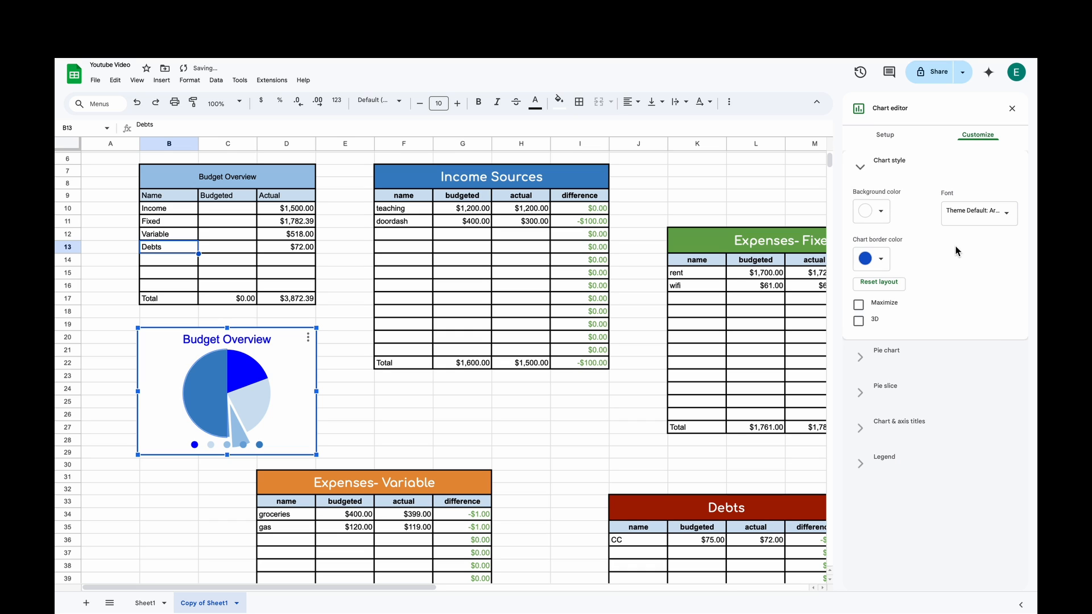
# - Try light purple as the pie chart's background color and replace it with light green
pyautogui.click(881, 222)
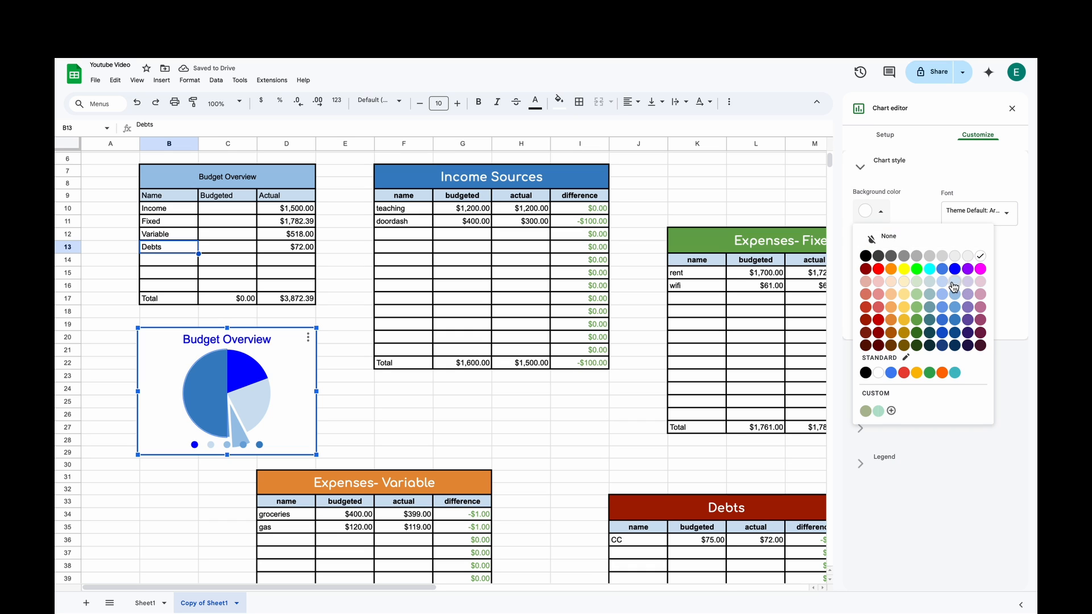
pyautogui.click(970, 289)
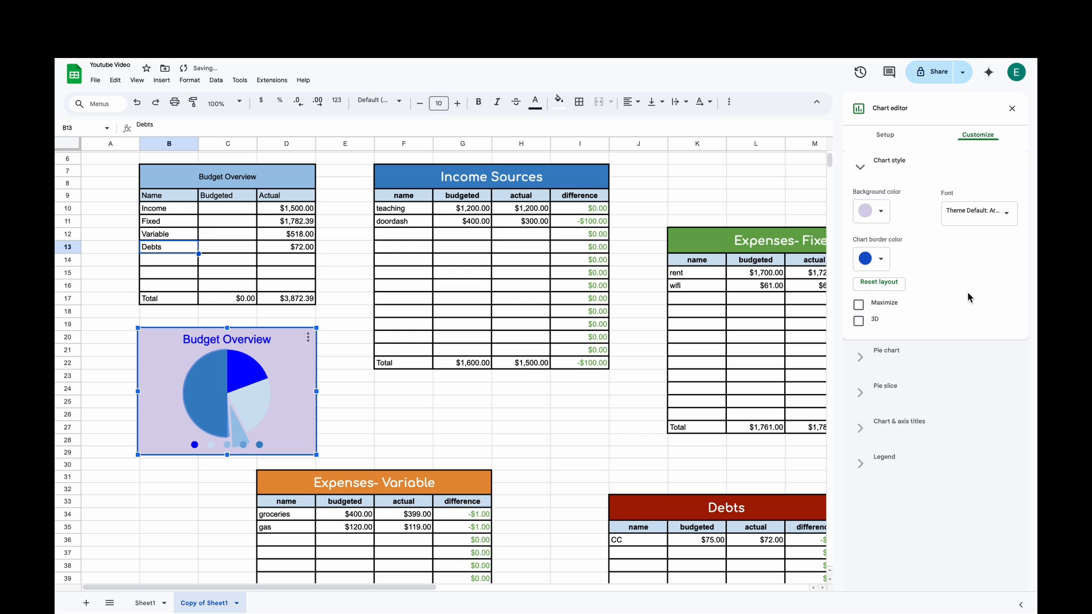
pyautogui.click(881, 212)
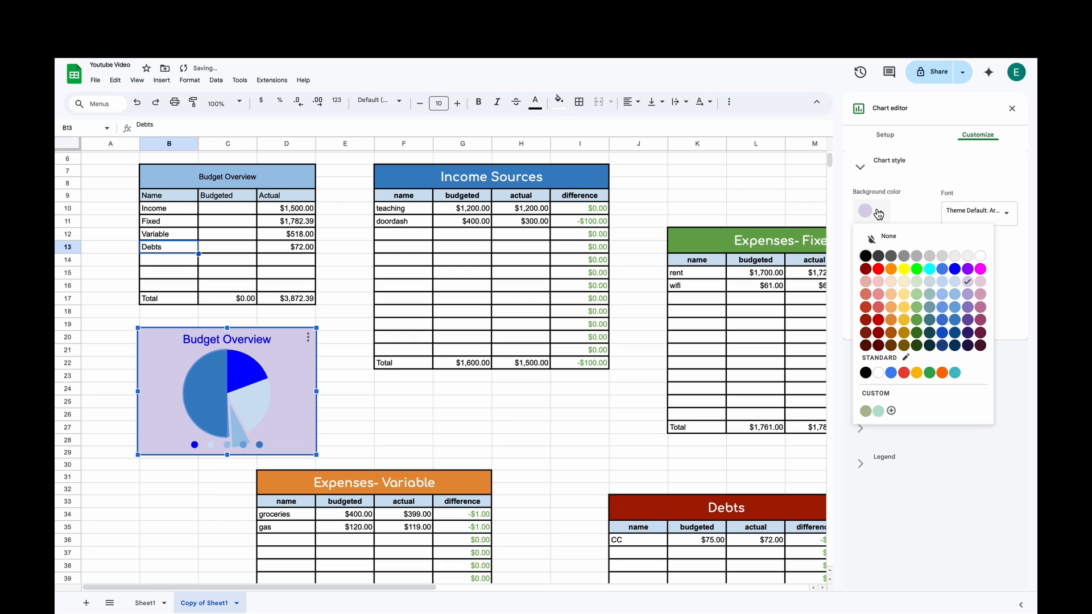
pyautogui.click(917, 283)
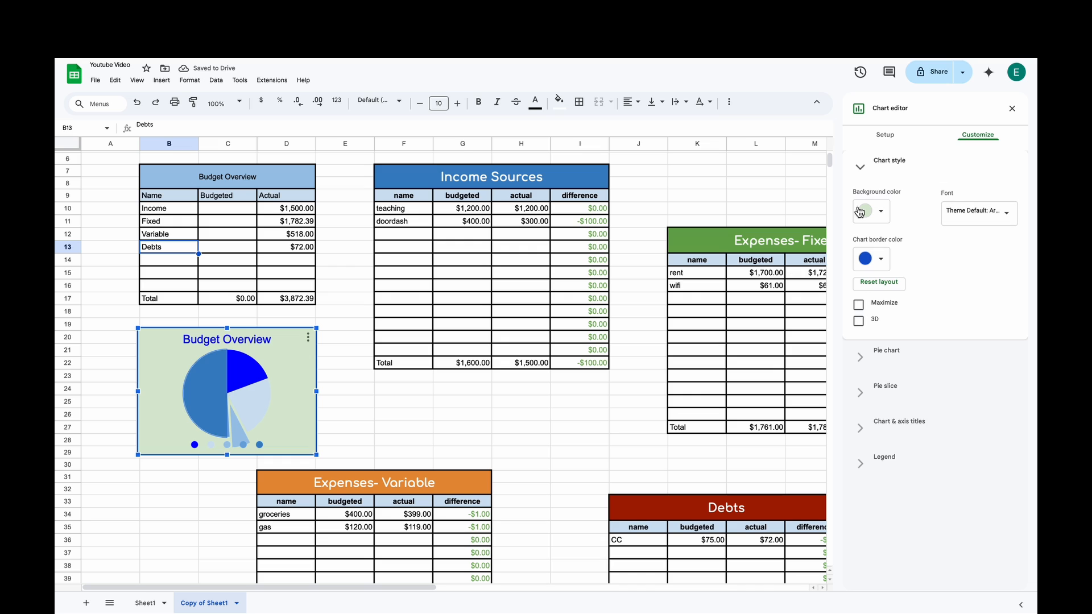
# - Try the Maximize option on the pie chart, turn it back off, and enable 3D
pyautogui.click(858, 306)
pyautogui.click(858, 307)
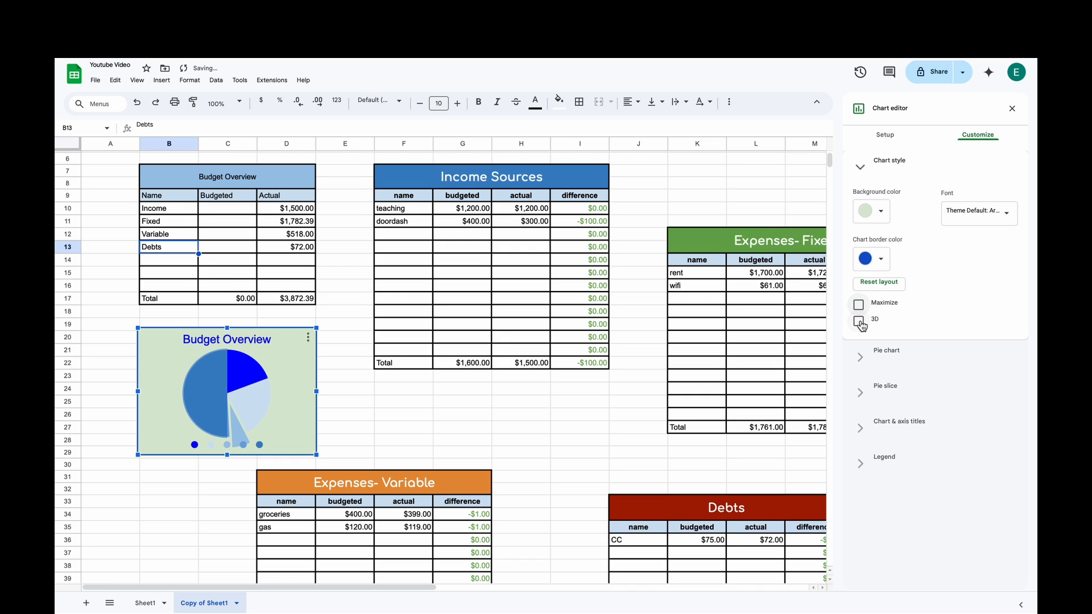
pyautogui.click(858, 322)
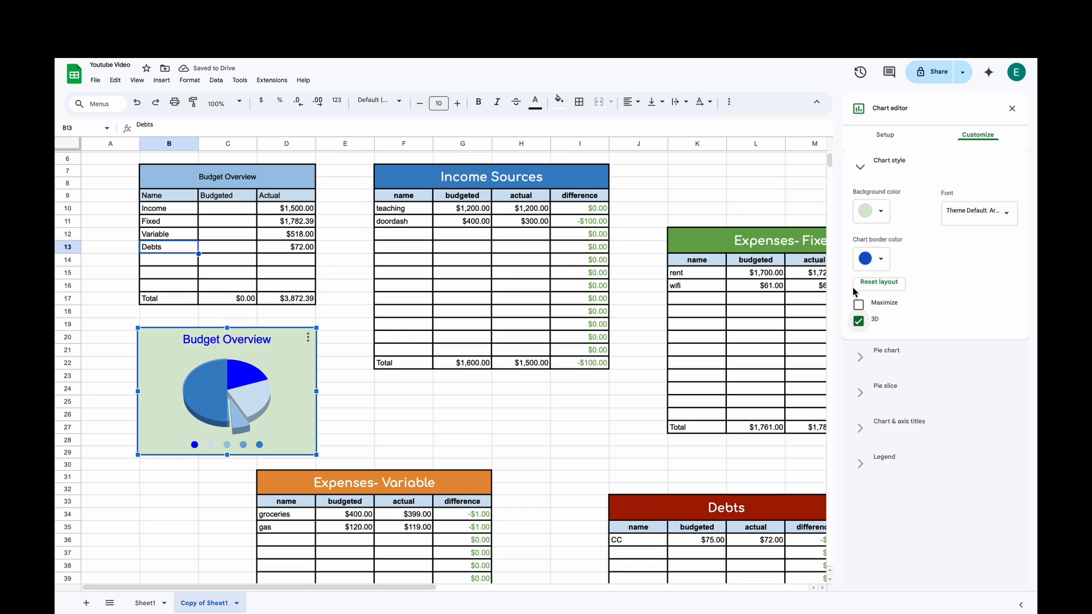
# - Label the pie slices with Percentage, trying Value and Percentage before returning to Percentage
pyautogui.click(869, 351)
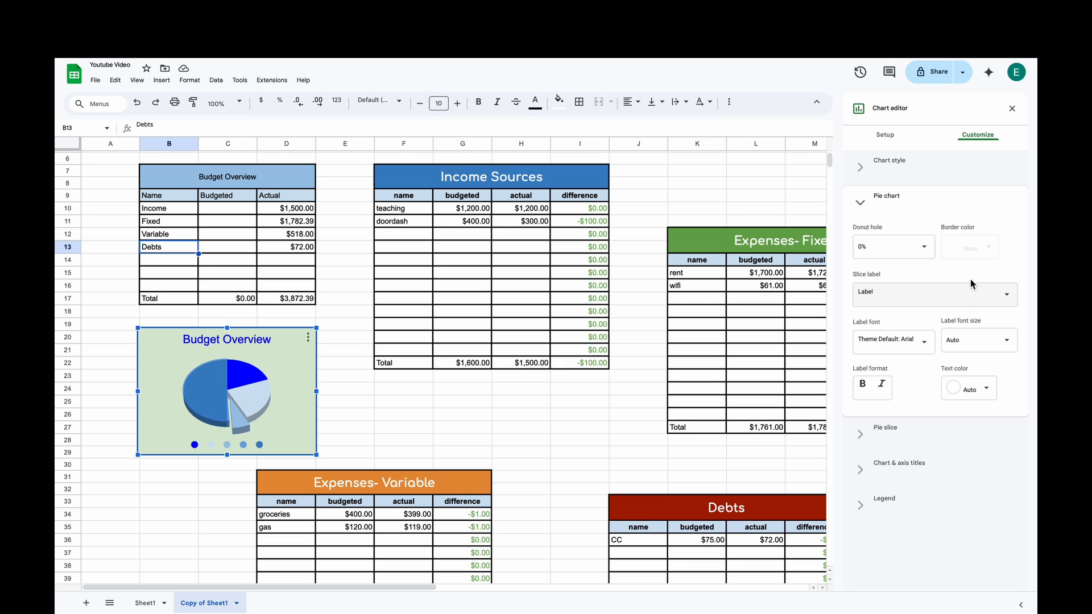
pyautogui.click(967, 297)
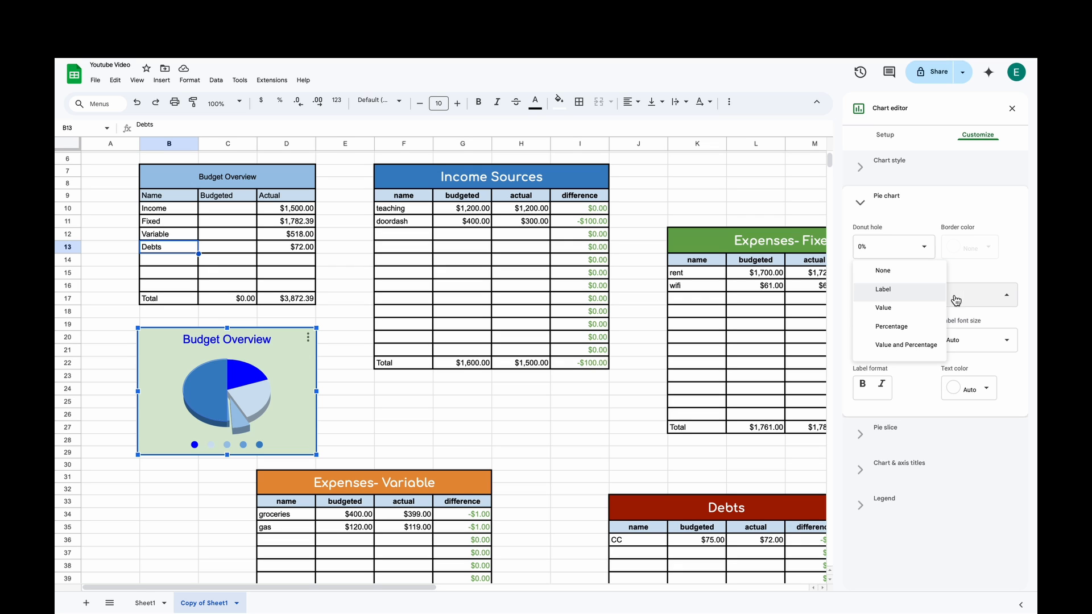
pyautogui.click(898, 327)
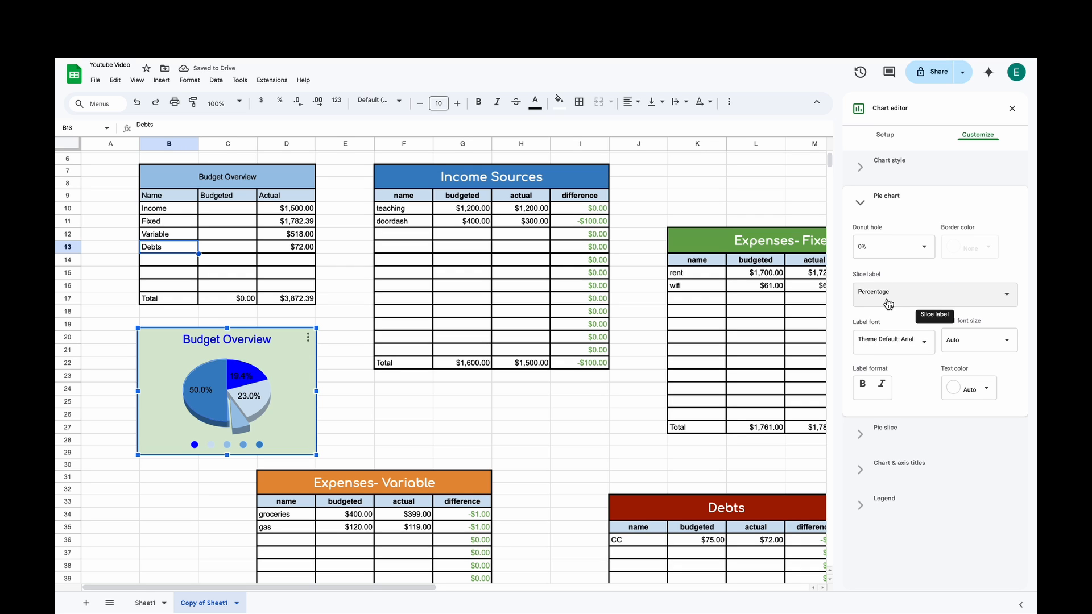
pyautogui.click(890, 300)
pyautogui.click(888, 312)
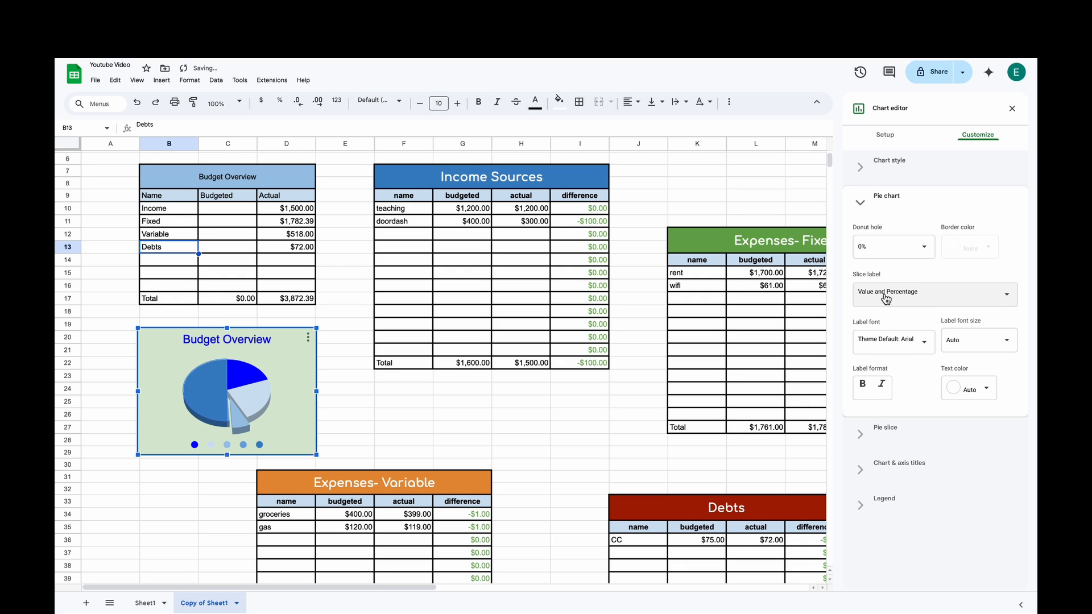
pyautogui.click(885, 294)
pyautogui.click(889, 273)
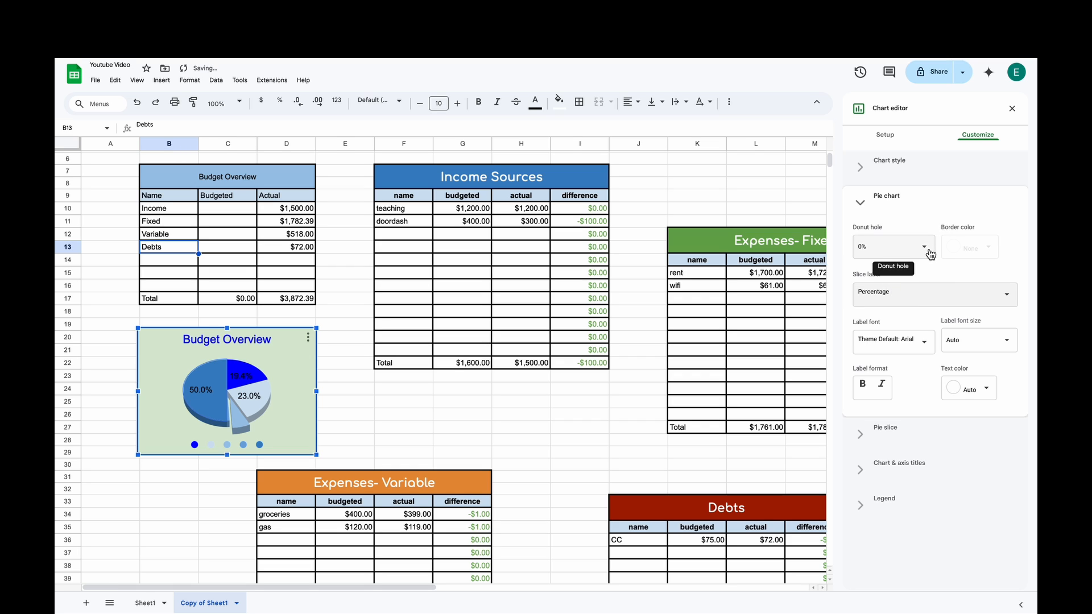
pyautogui.click(858, 201)
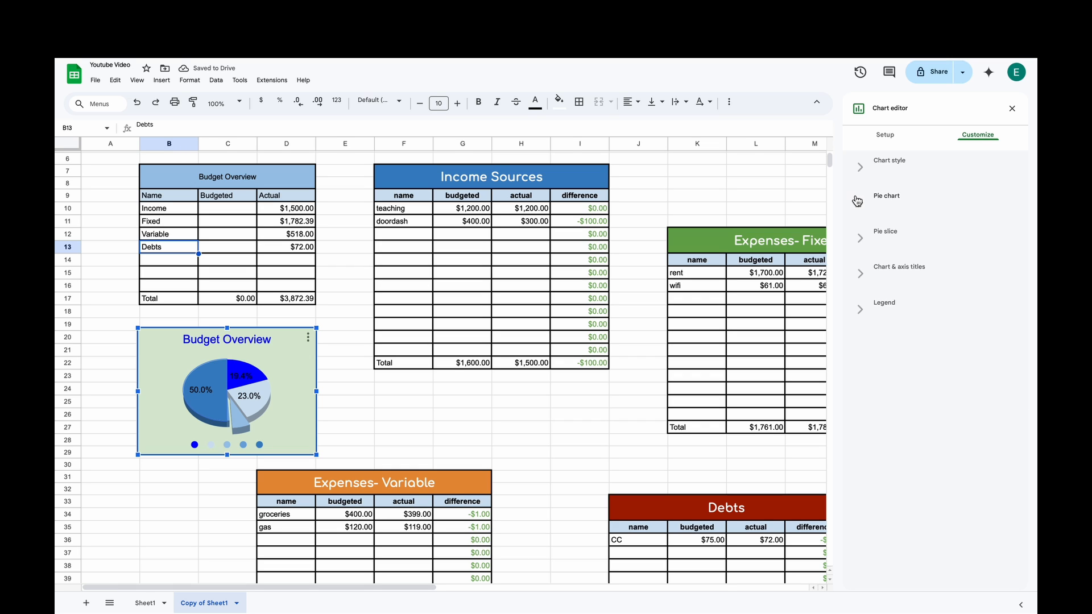
# - Set the pie chart's data ranges to combine vertically and close the chart editor
pyautogui.click(863, 249)
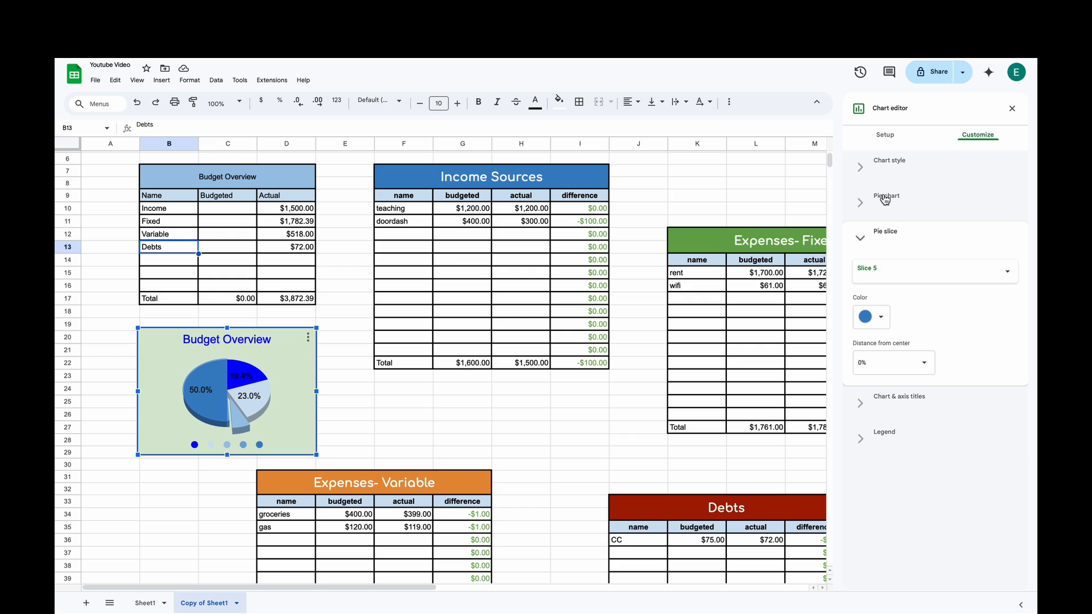
pyautogui.click(886, 137)
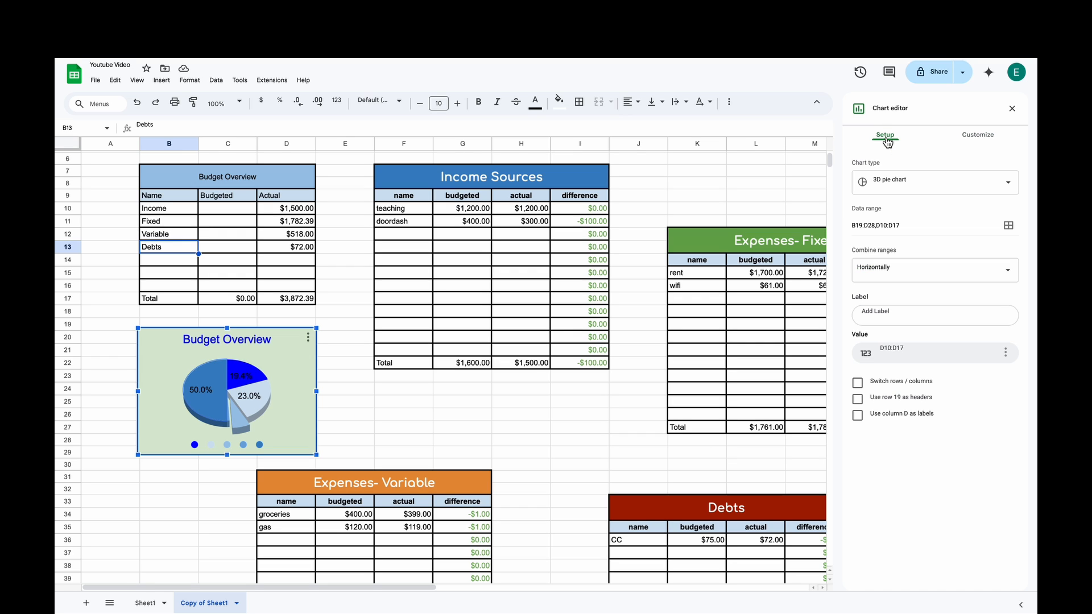
pyautogui.click(933, 278)
pyautogui.click(914, 255)
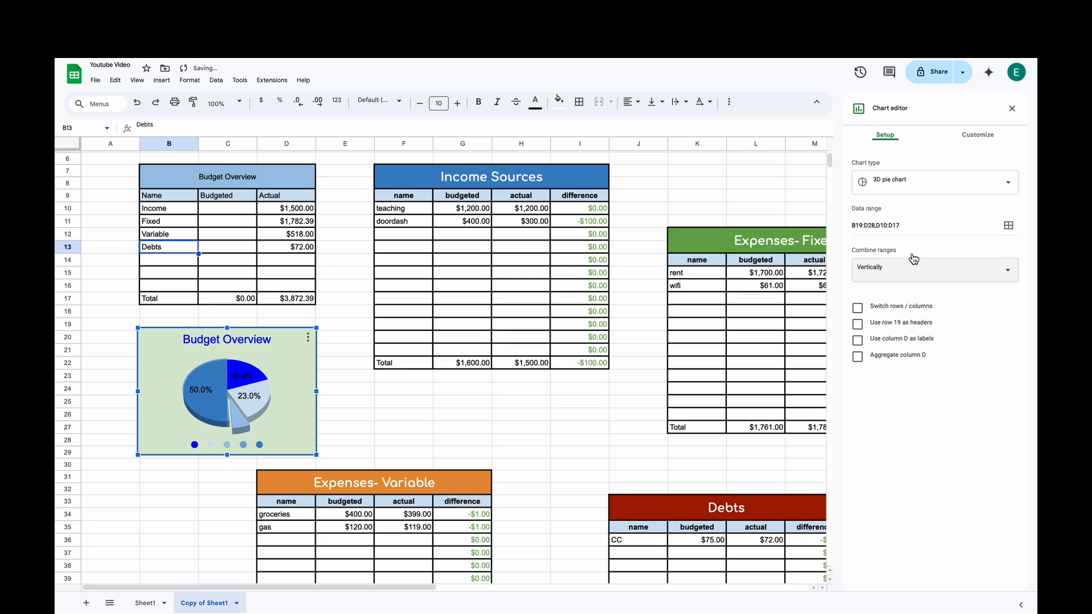
pyautogui.click(914, 276)
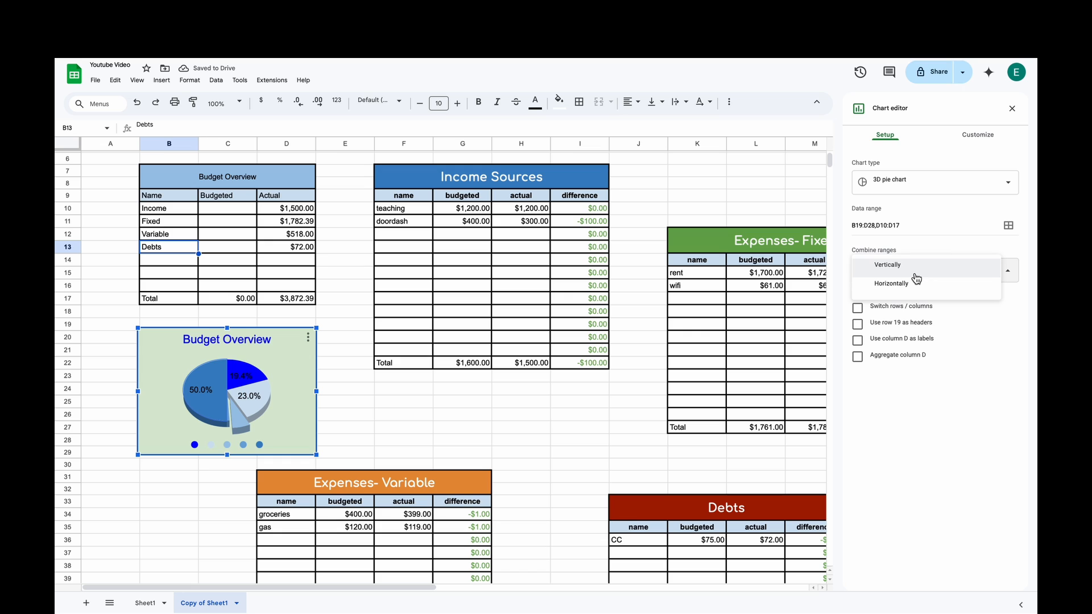
pyautogui.click(916, 278)
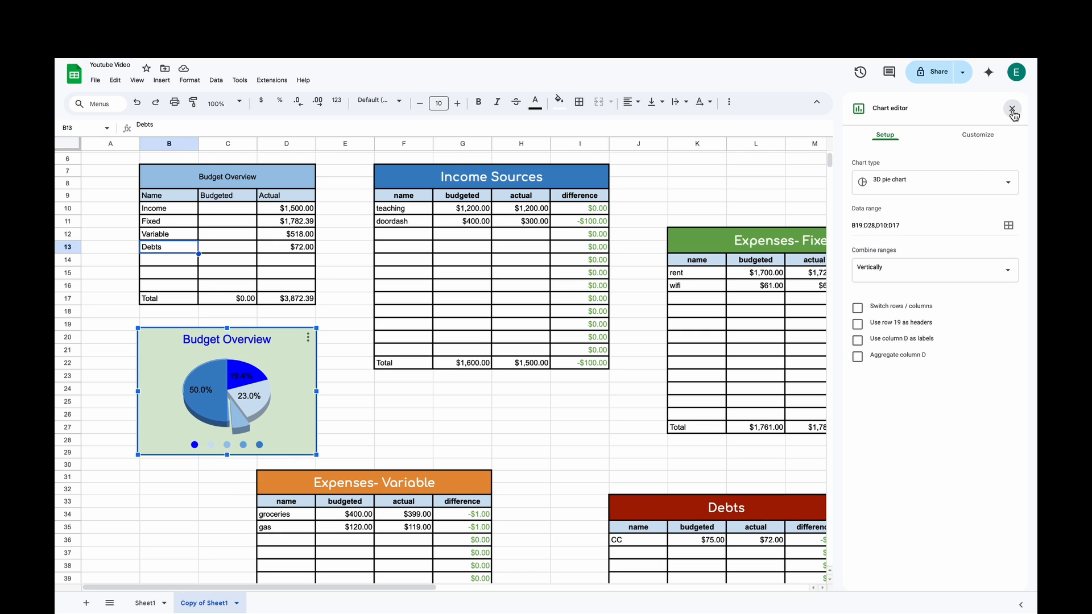
pyautogui.click(1012, 108)
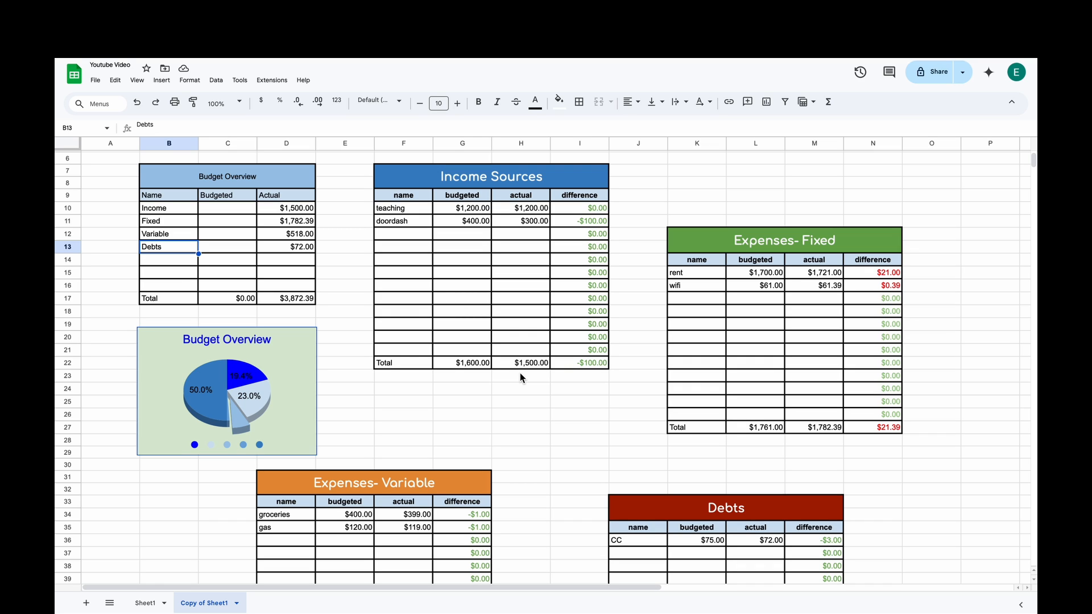
pyautogui.click(228, 213)
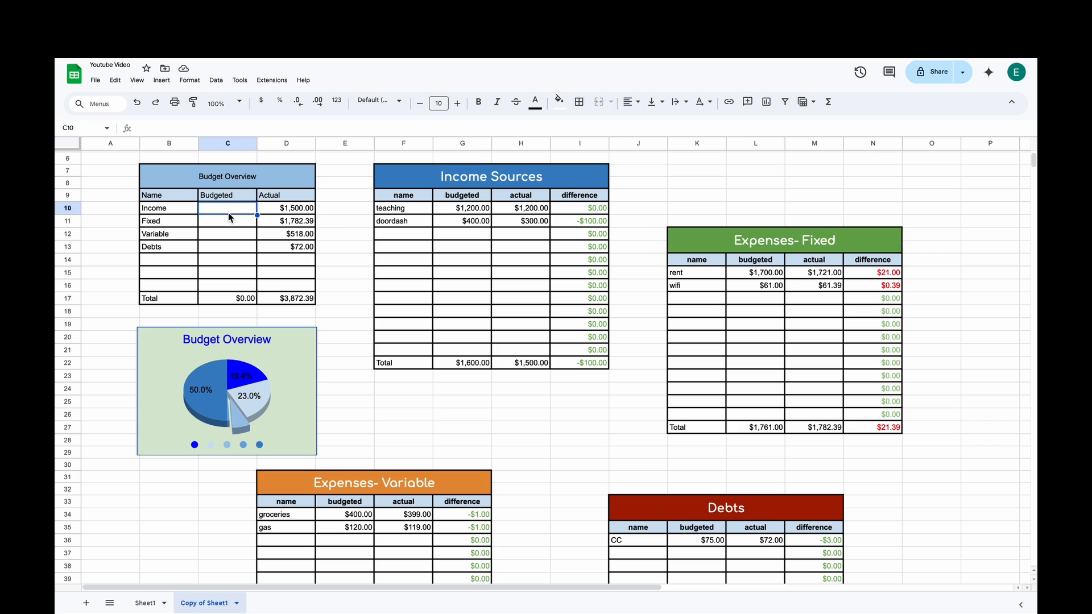
pyautogui.click(217, 390)
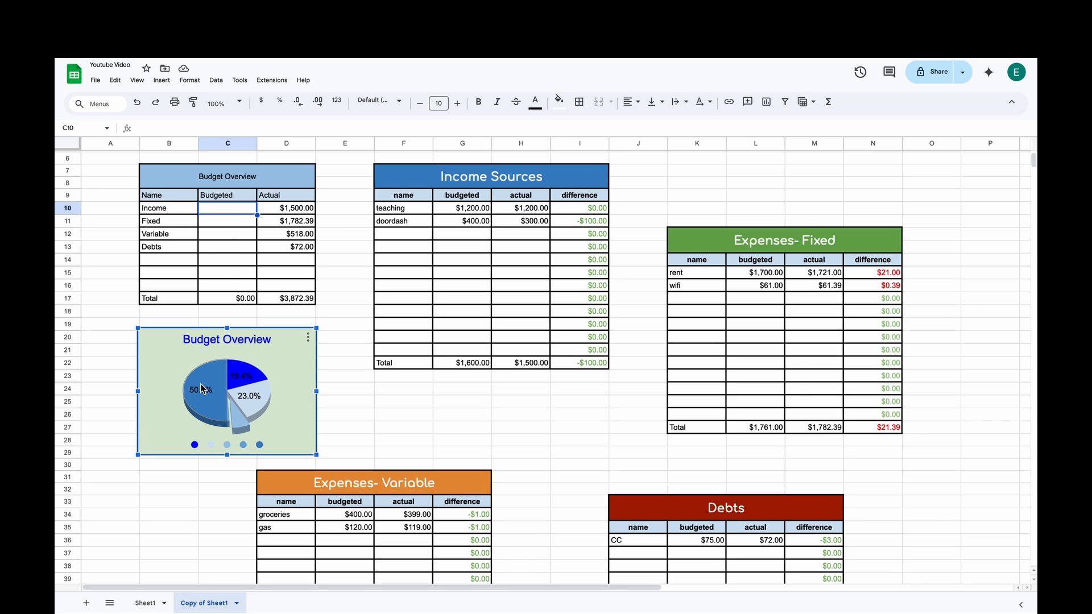
# - Move the Income Sources table F7:I22 down to start at F12, level with the Expenses- Fixed table
pyautogui.scroll(2, 563, 359)
pyautogui.moveTo(402, 228); pyautogui.dragTo(565, 415)
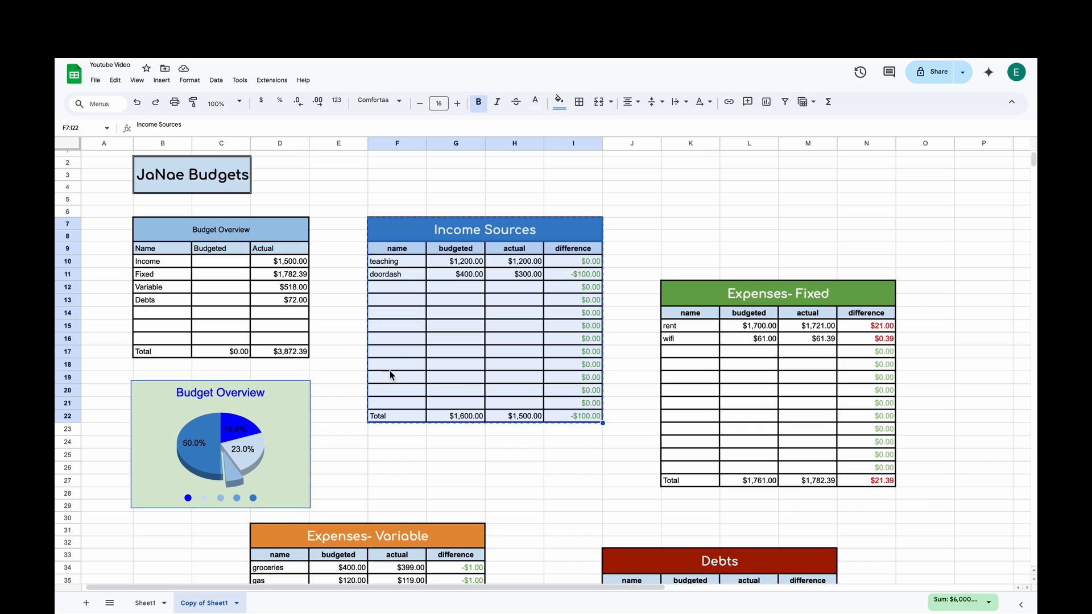
pyautogui.click(385, 293)
pyautogui.hotkey('ctrl', 'v')
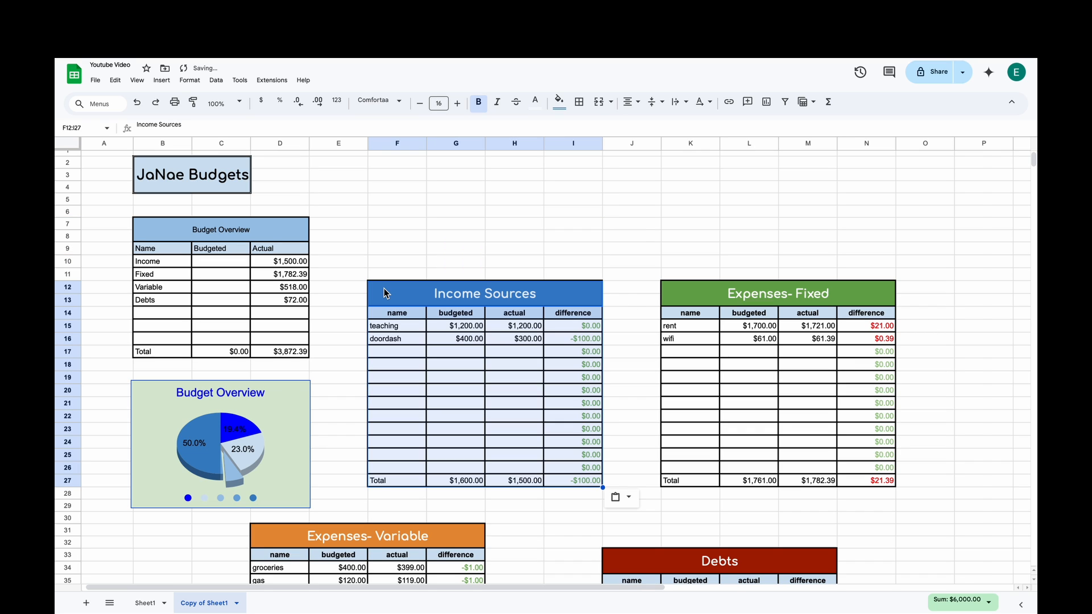
pyautogui.click(548, 201)
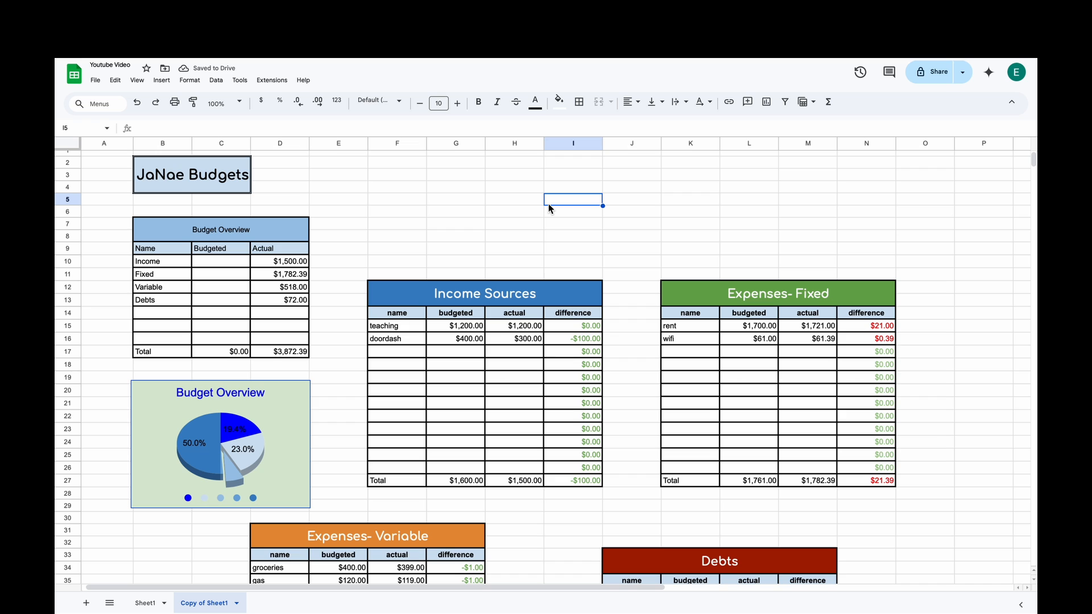
# - Insert a chart based on the empty range F2:I9 above the Income Sources table
pyautogui.scroll(-3, 691, 306)
pyautogui.scroll(3, 713, 313)
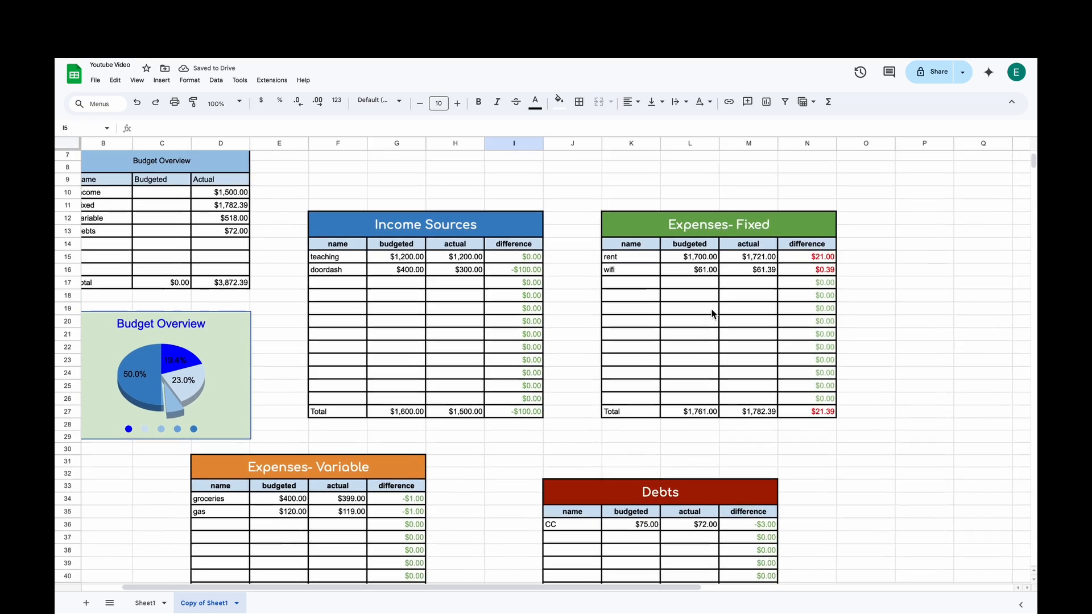
pyautogui.moveTo(356, 166); pyautogui.dragTo(578, 263)
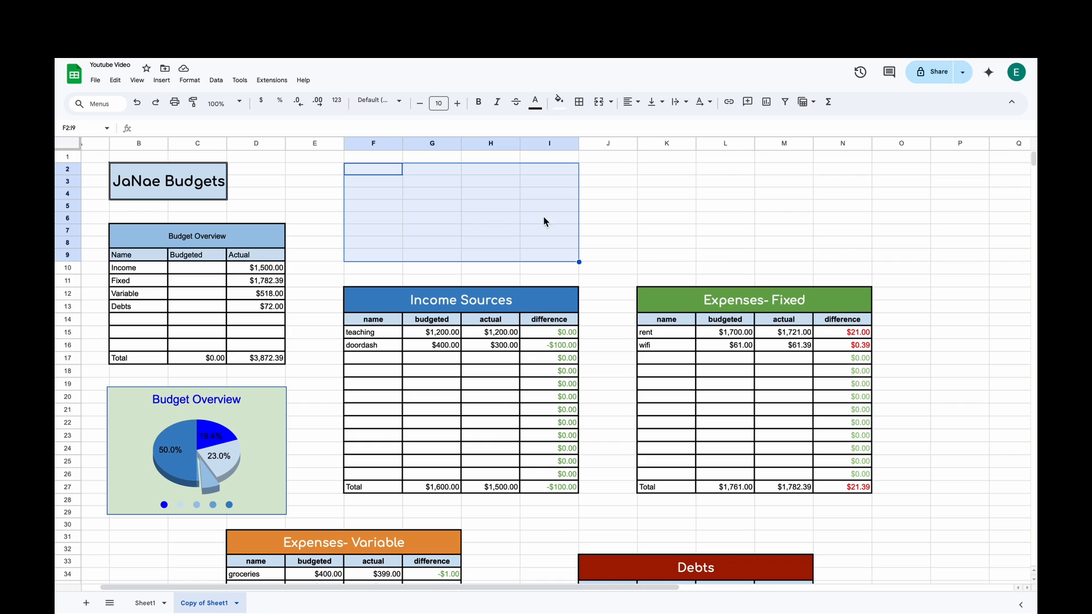
pyautogui.click(162, 82)
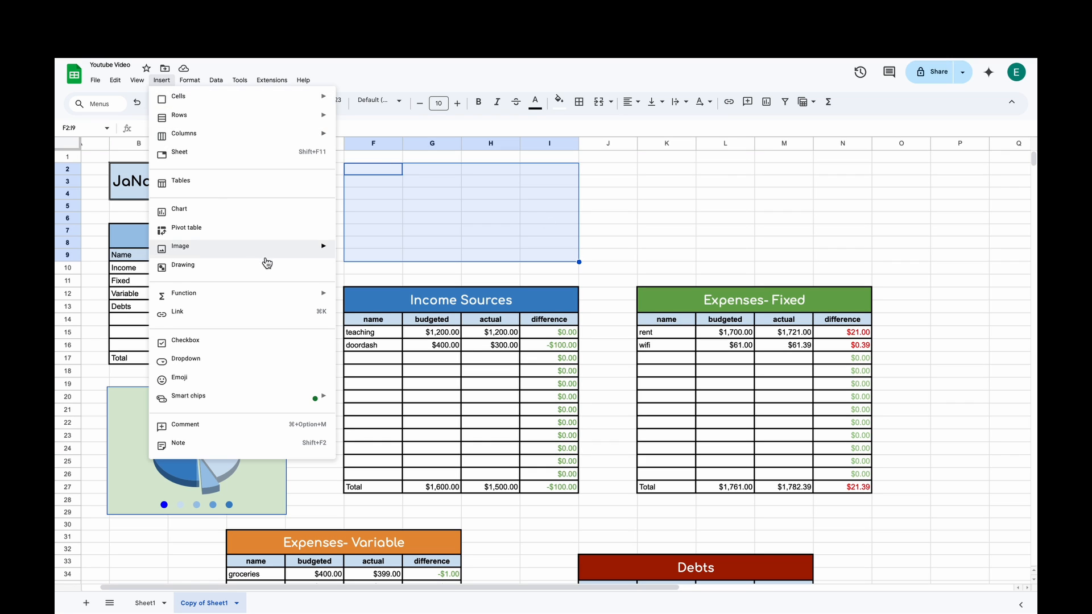
pyautogui.click(201, 215)
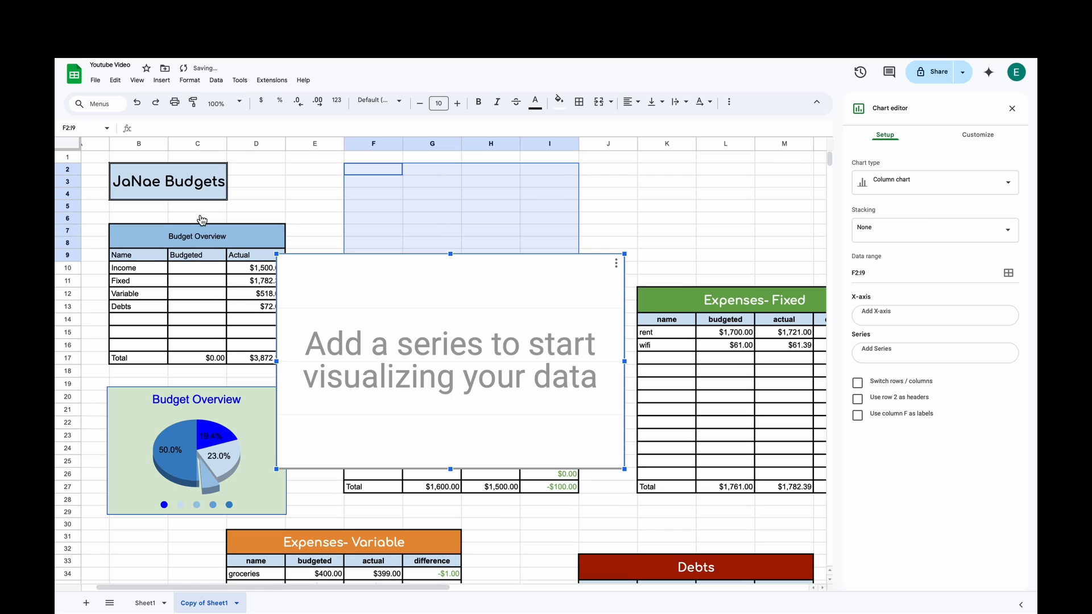
# - Look through the chart types and change the new chart to a combo chart
pyautogui.click(896, 180)
pyautogui.scroll(-3, 928, 413)
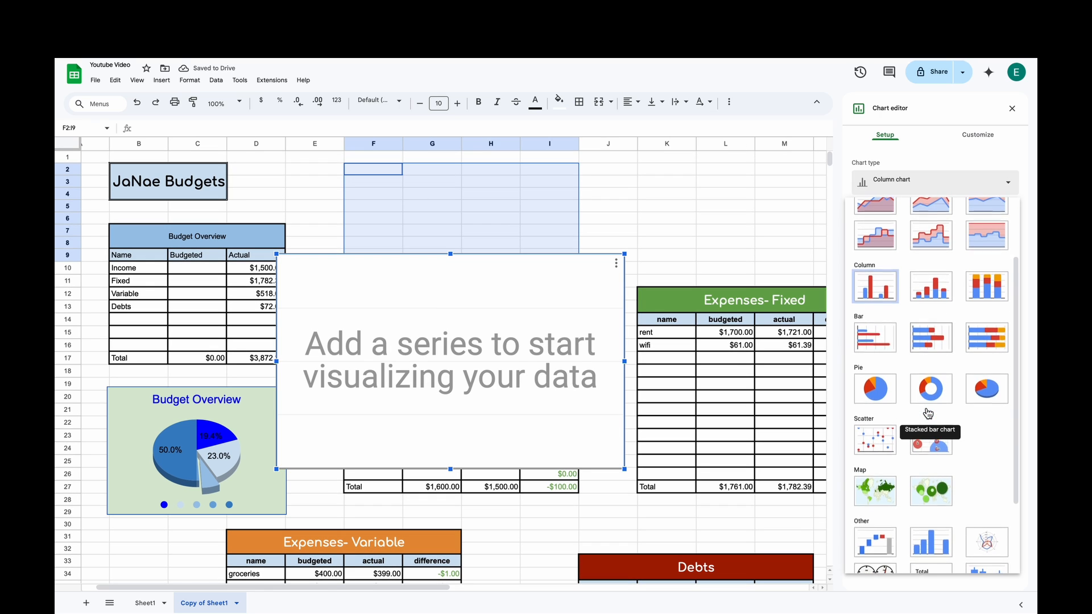
pyautogui.scroll(3, 928, 413)
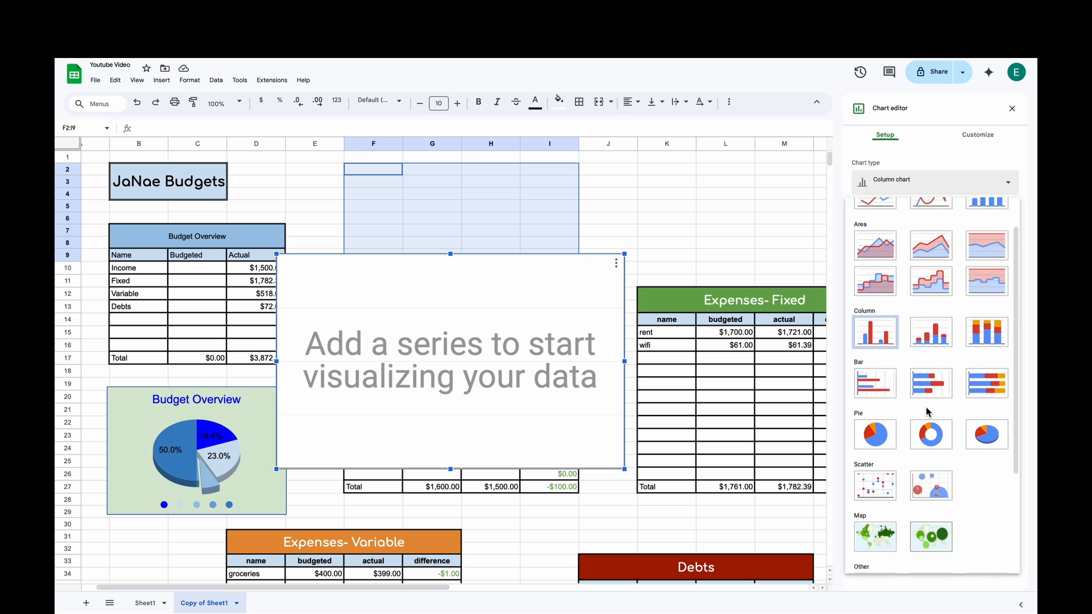
pyautogui.click(982, 243)
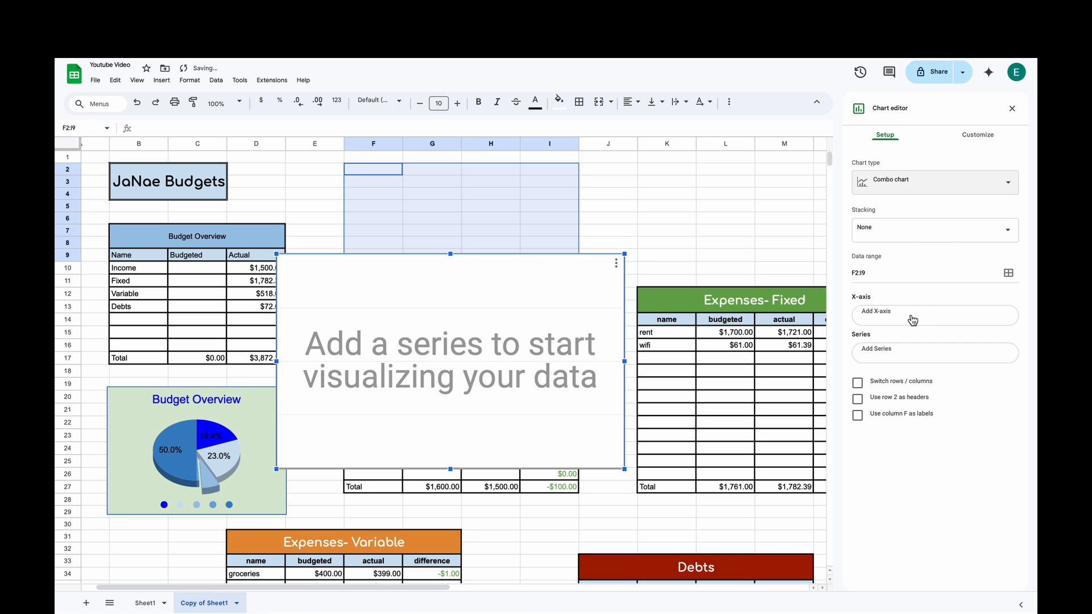
# - Move the empty combo chart to cell F2 and resize it to fit above the Income Sources table across columns F to I
pyautogui.moveTo(488, 339); pyautogui.dragTo(560, 264)
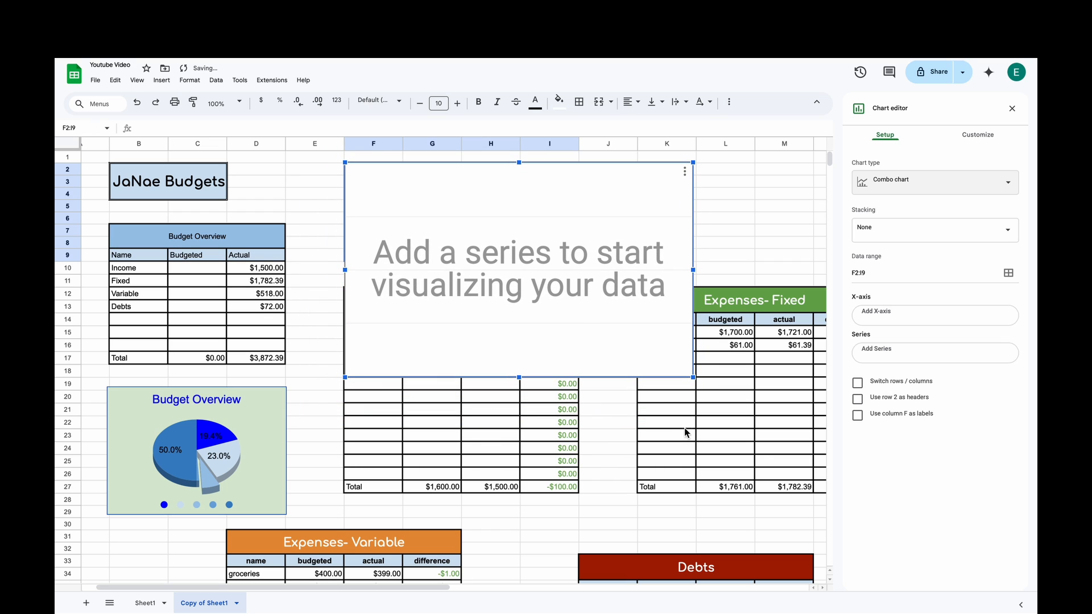
pyautogui.moveTo(694, 378); pyautogui.dragTo(579, 307)
pyautogui.moveTo(462, 308); pyautogui.dragTo(470, 266)
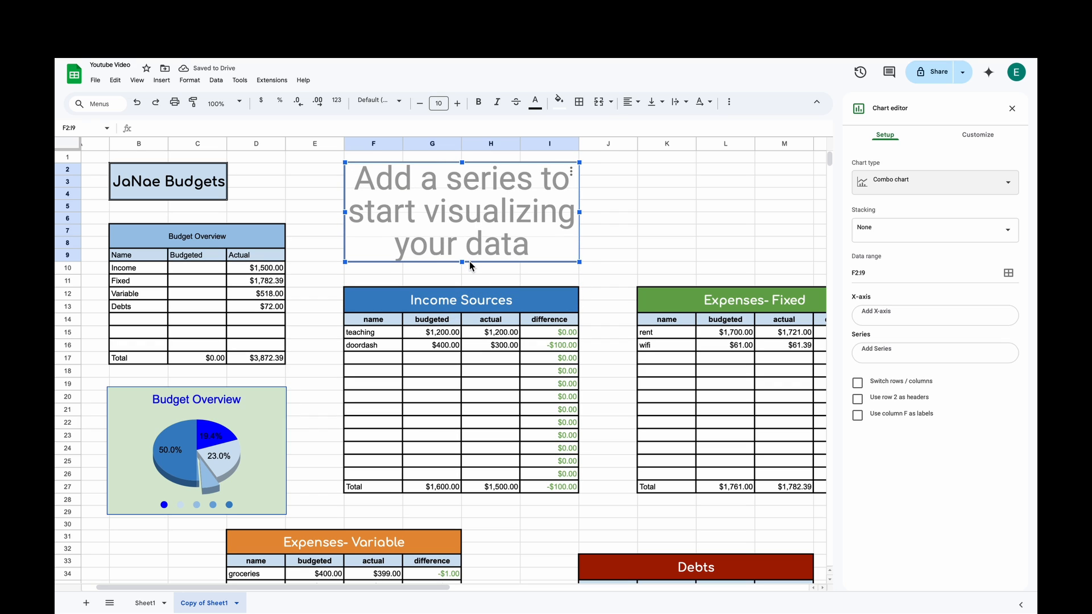
# - Set the combo chart's X-axis to the Income Sources actual amounts in H15:H26
pyautogui.click(933, 230)
pyautogui.click(901, 322)
pyautogui.click(902, 321)
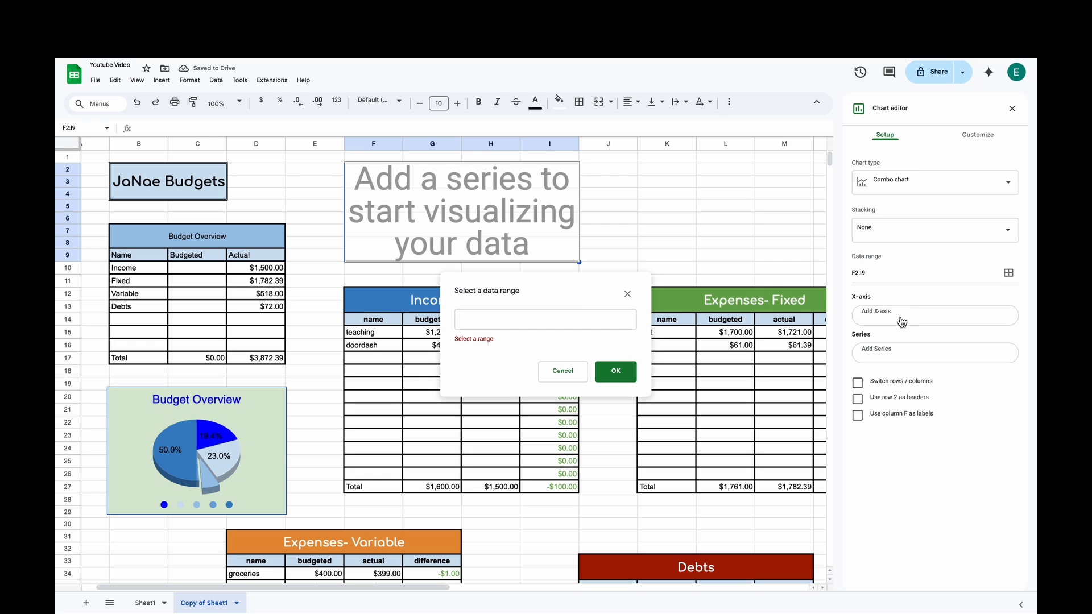
pyautogui.moveTo(546, 287); pyautogui.dragTo(319, 218)
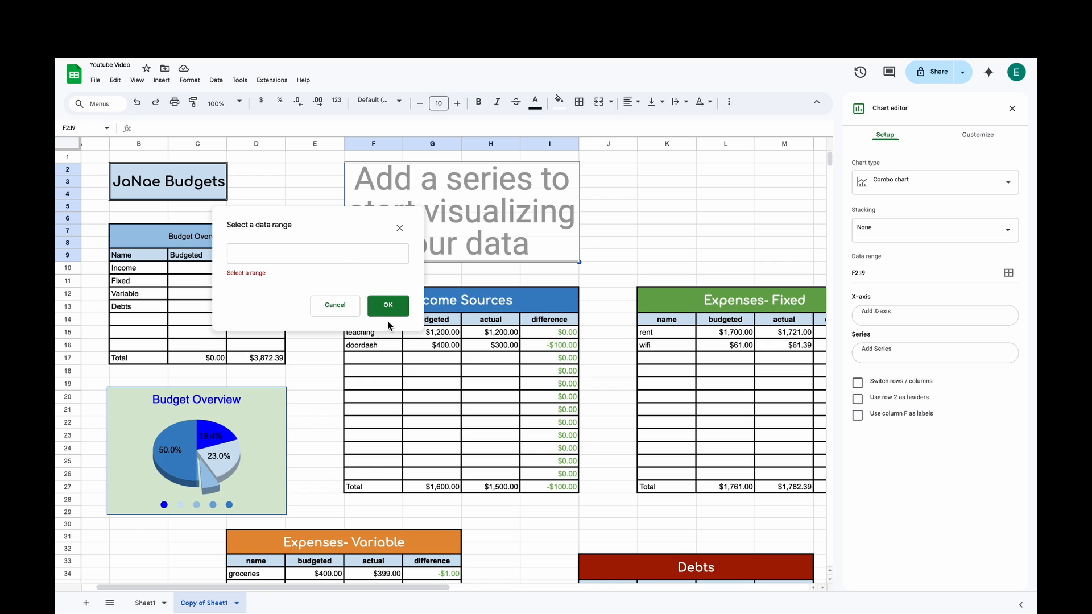
pyautogui.moveTo(500, 336); pyautogui.dragTo(504, 474)
pyautogui.click(389, 298)
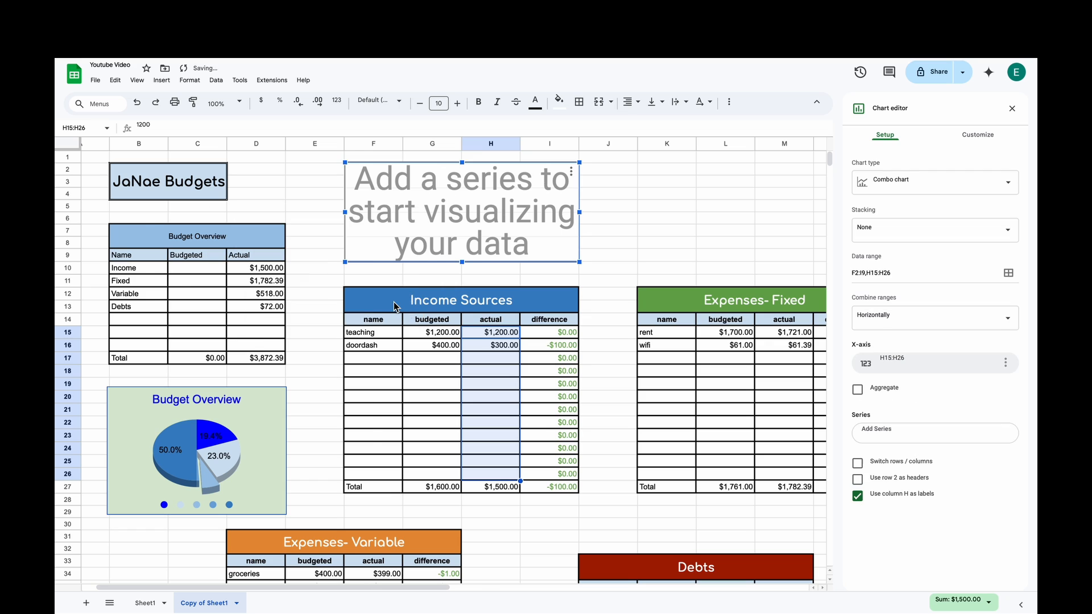
# - Reselect H15:H26 as the combo chart's X-axis data range
pyautogui.click(910, 366)
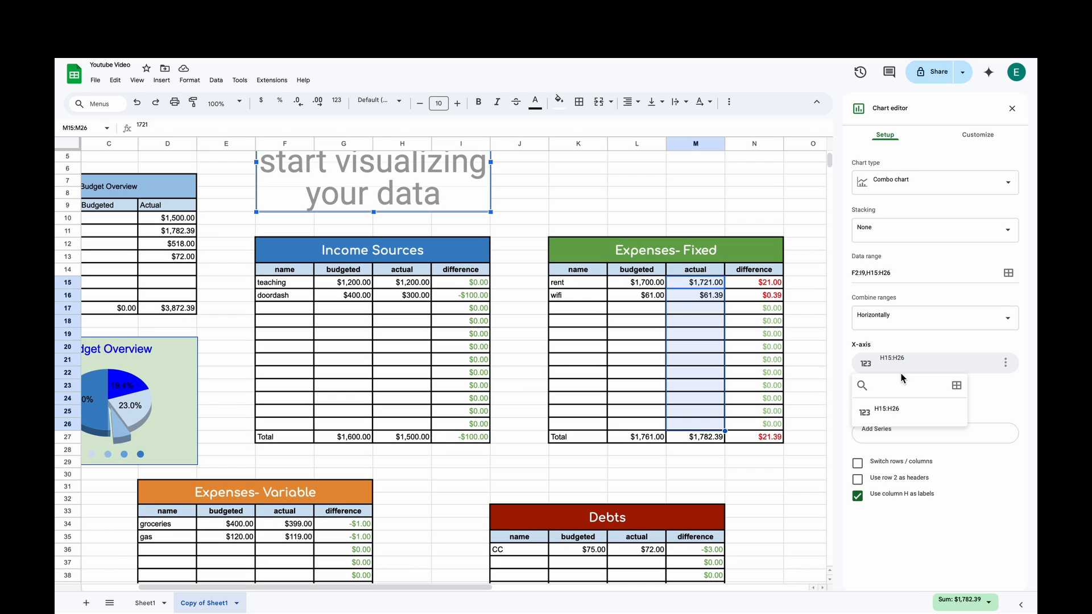
pyautogui.click(956, 388)
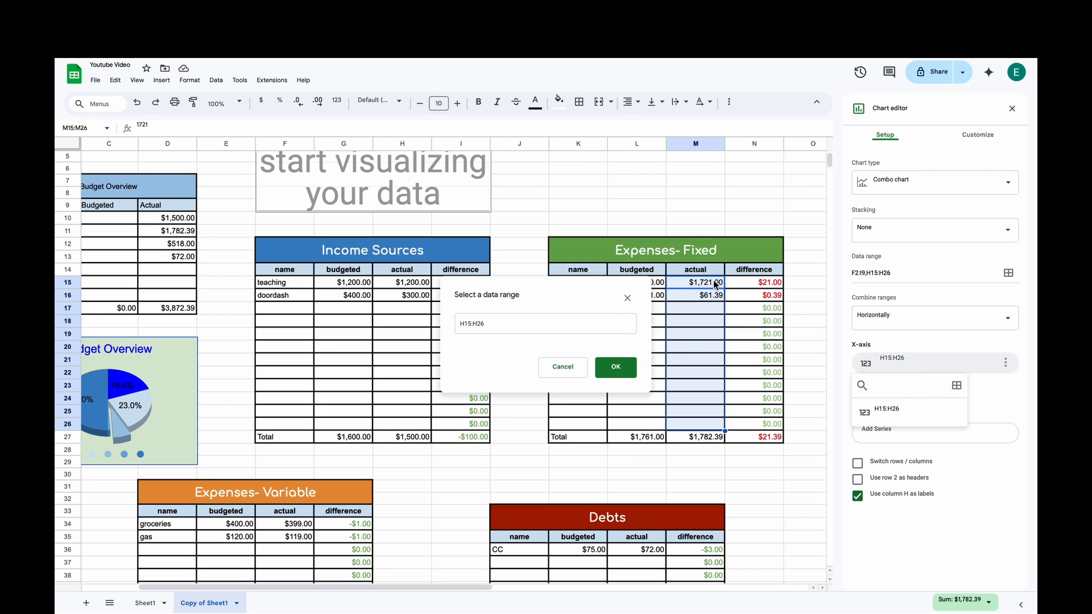
pyautogui.press('Return')
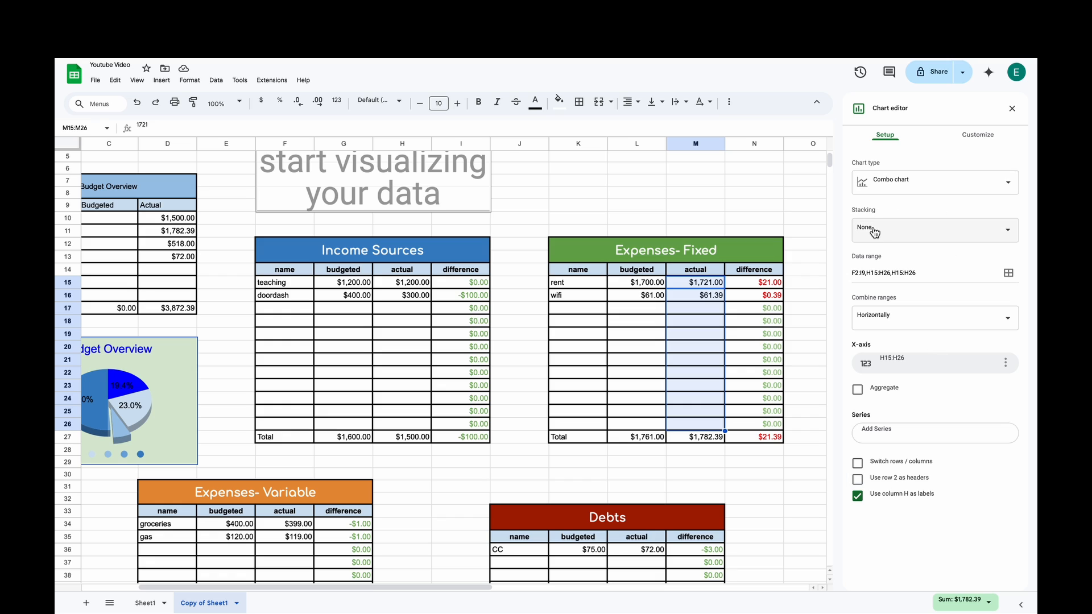
# - Add the Expenses- Fixed actual amounts in M15:M26 as another data range of the combo chart
pyautogui.click(1008, 275)
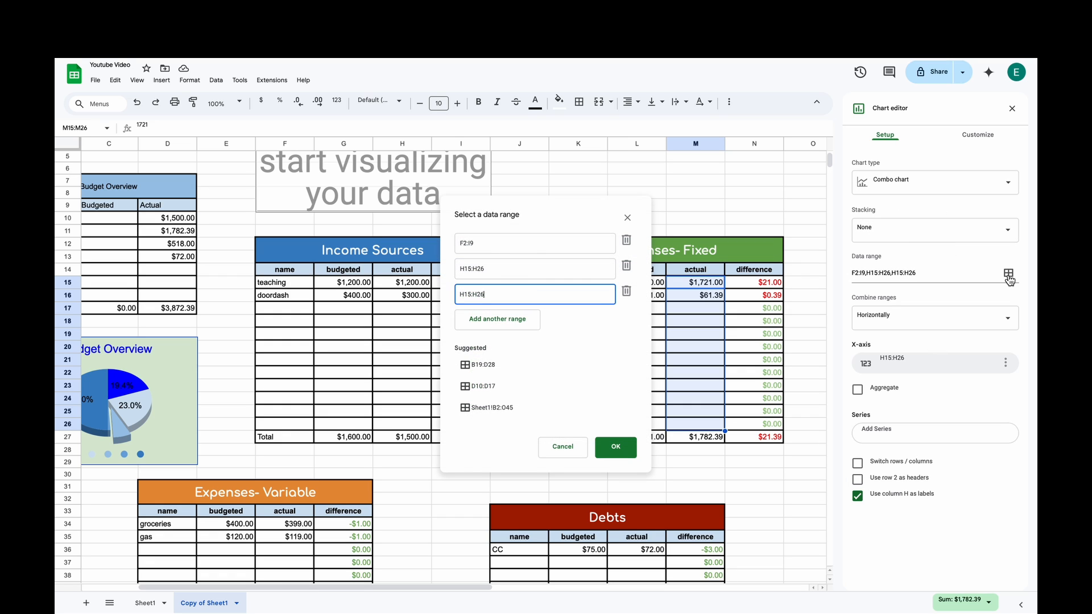
pyautogui.click(511, 320)
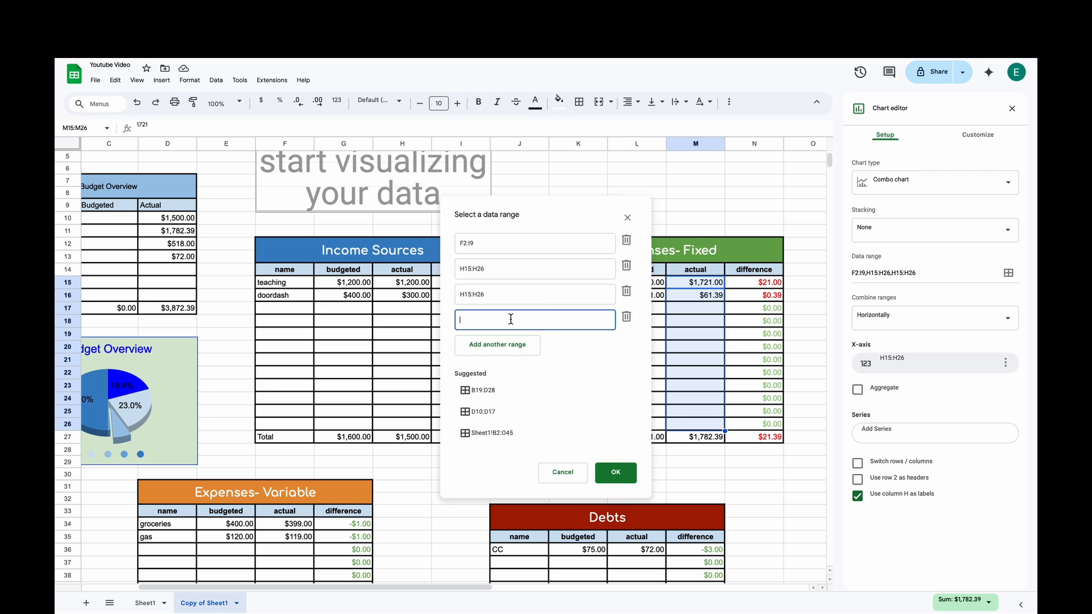
pyautogui.moveTo(704, 282); pyautogui.dragTo(708, 432)
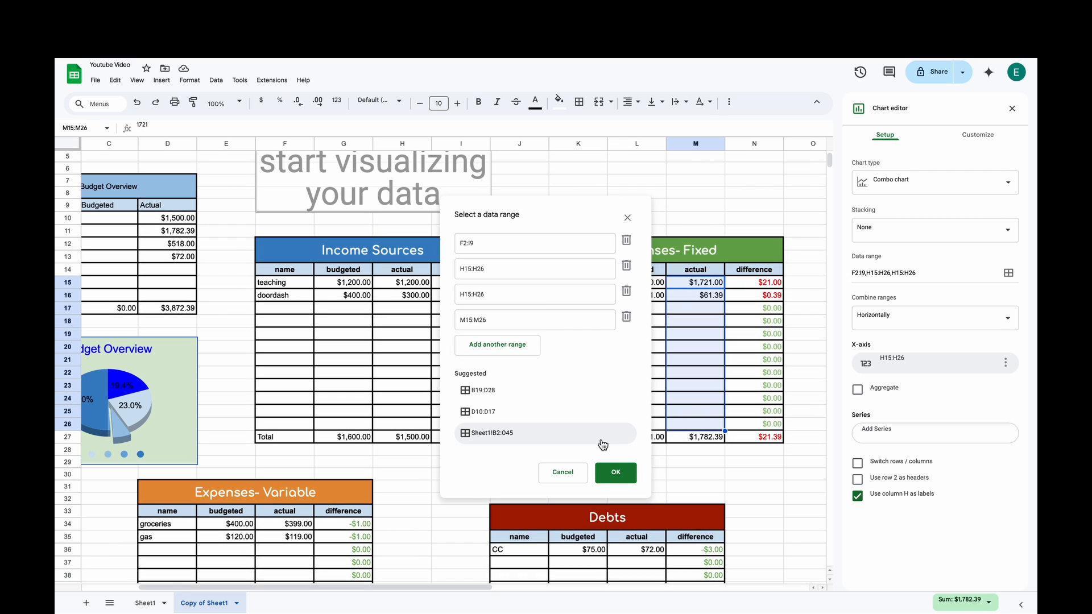
pyautogui.click(616, 474)
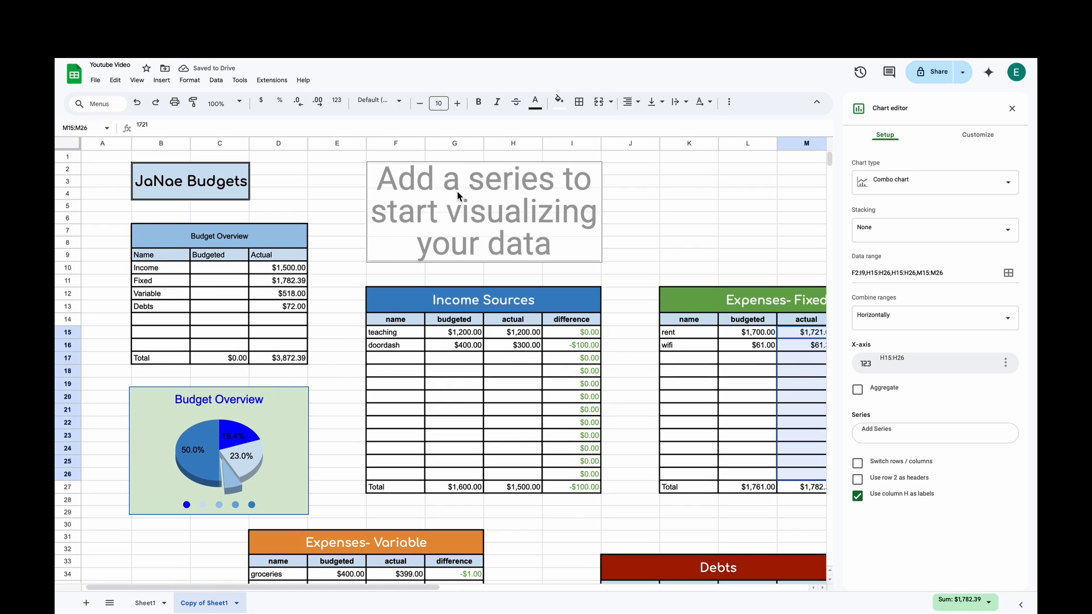
# - Add H15:H26 and M15:M26 as the two series of the combo chart
pyautogui.click(934, 439)
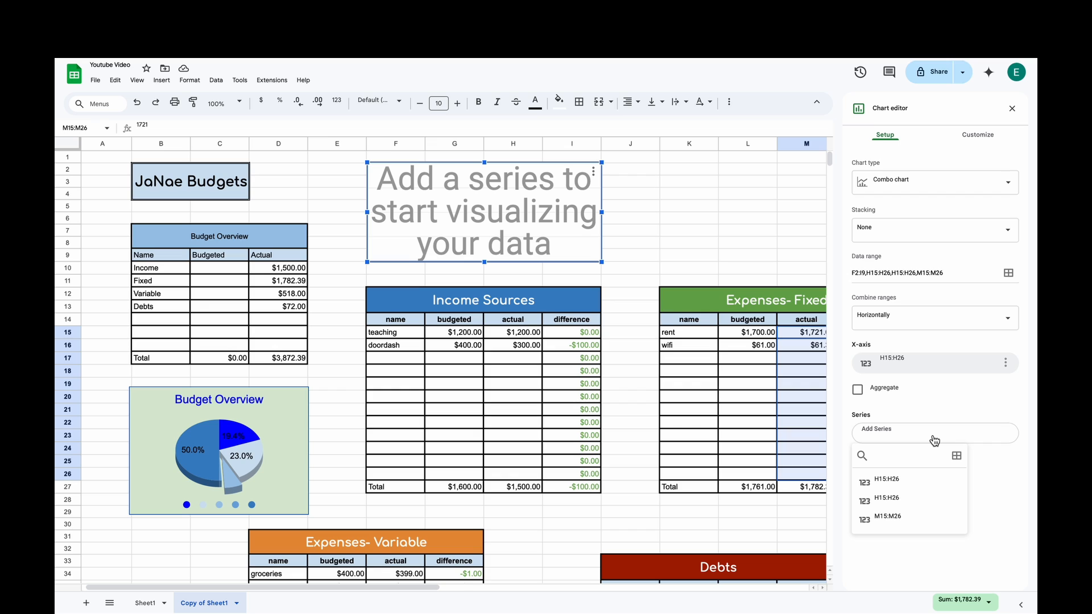
pyautogui.click(908, 484)
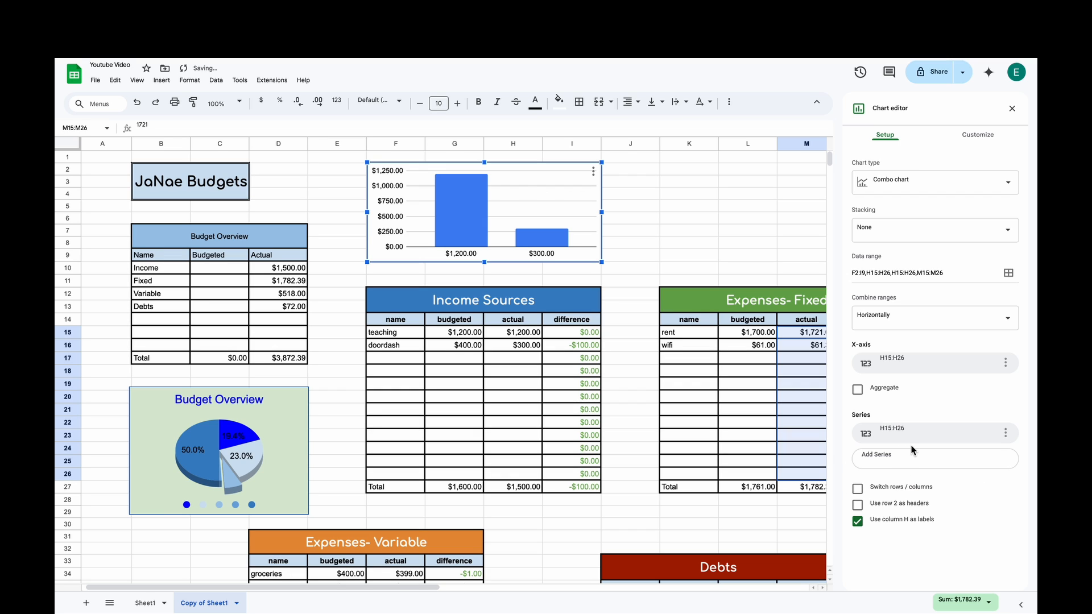
pyautogui.click(914, 460)
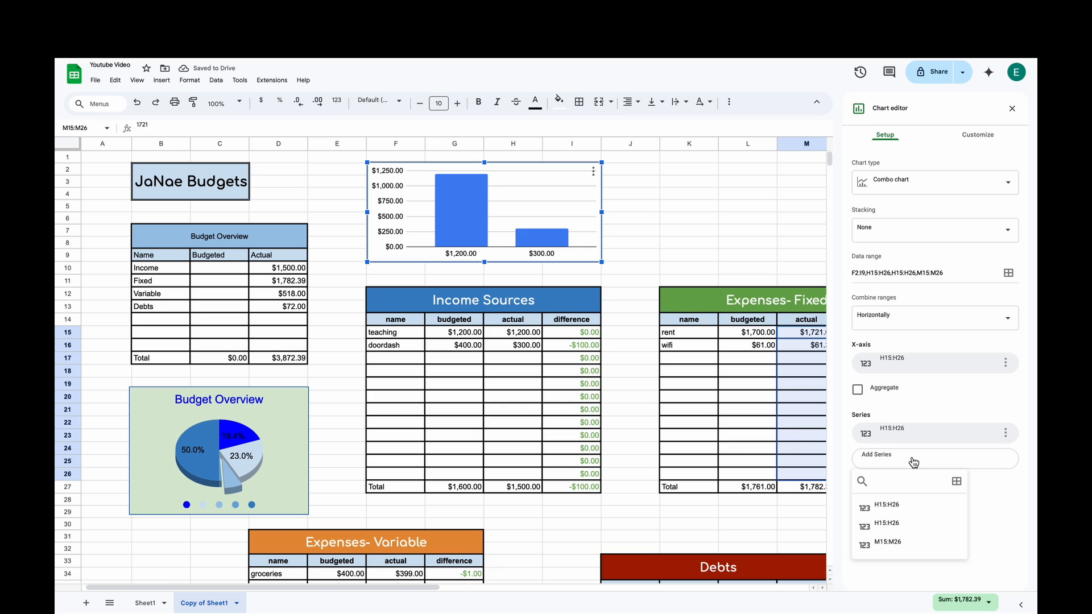
pyautogui.click(896, 544)
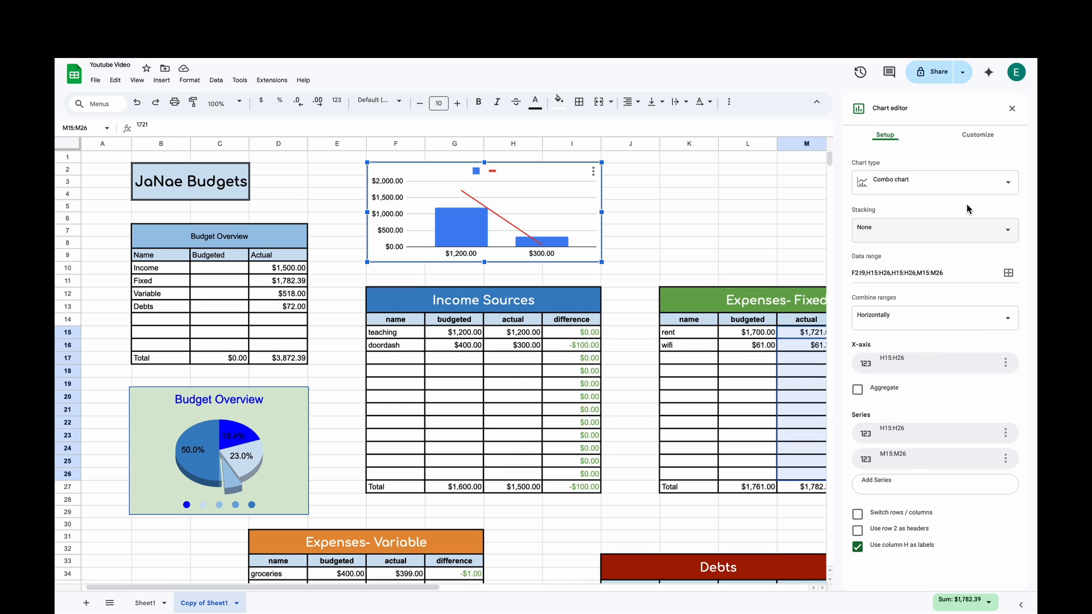
# - Give the combo chart a light green background and turn on the Smooth option
pyautogui.click(975, 138)
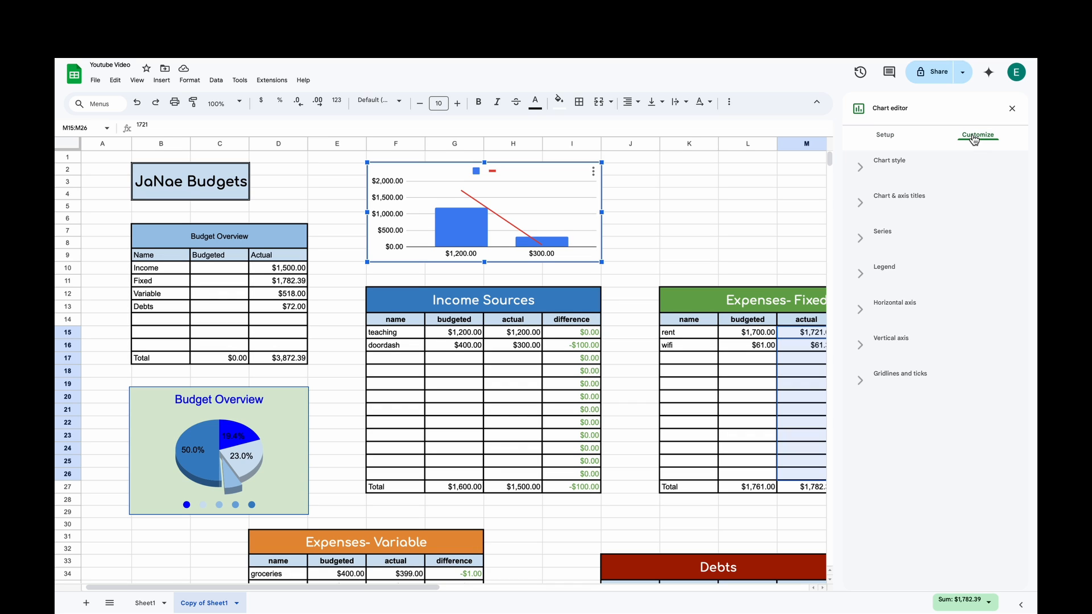
pyautogui.click(890, 172)
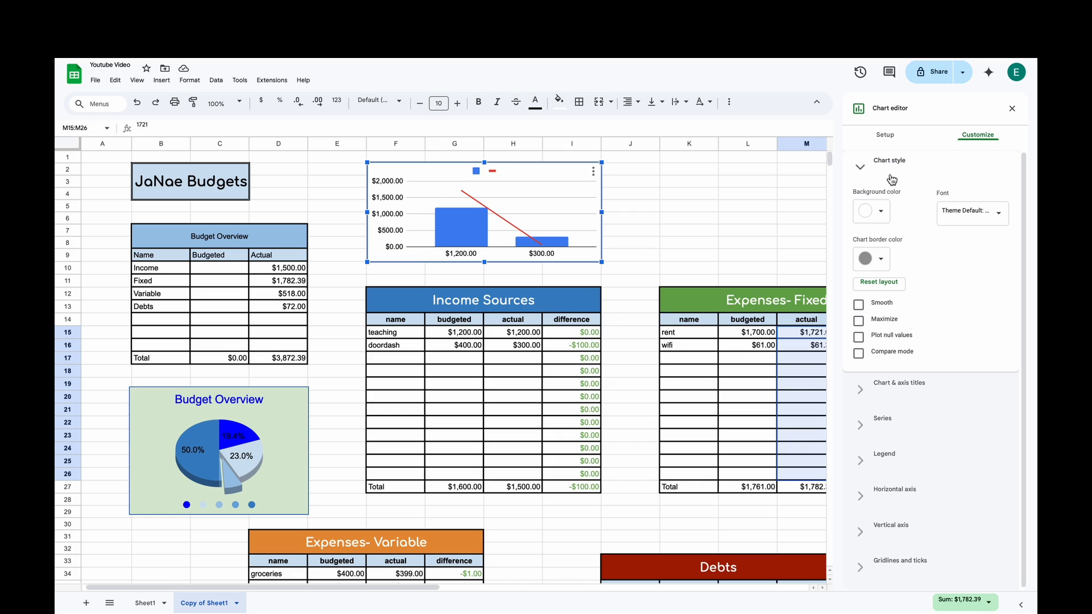
pyautogui.click(880, 213)
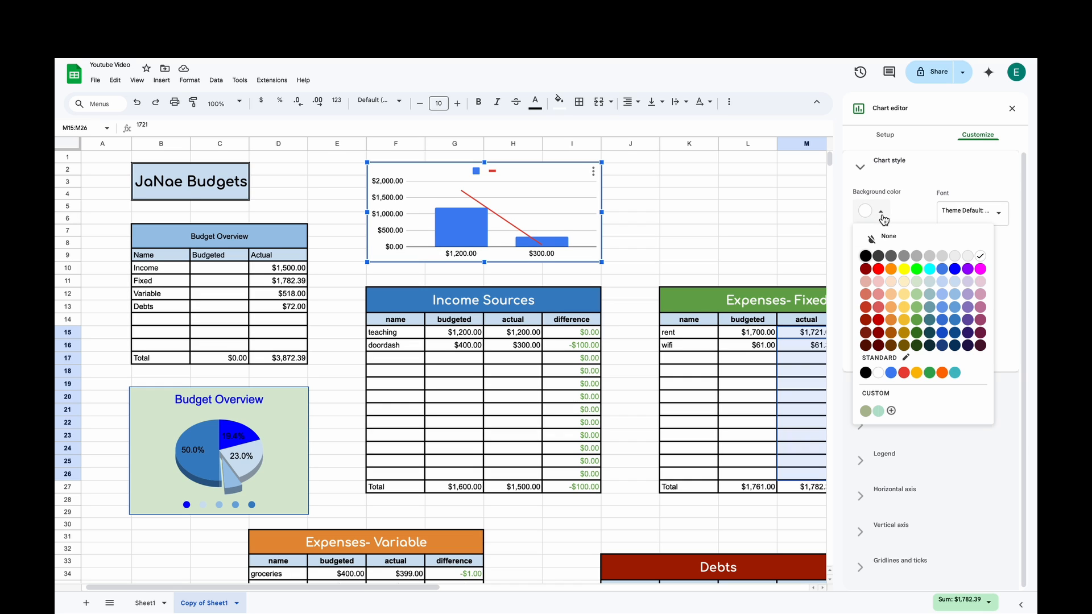
pyautogui.click(917, 294)
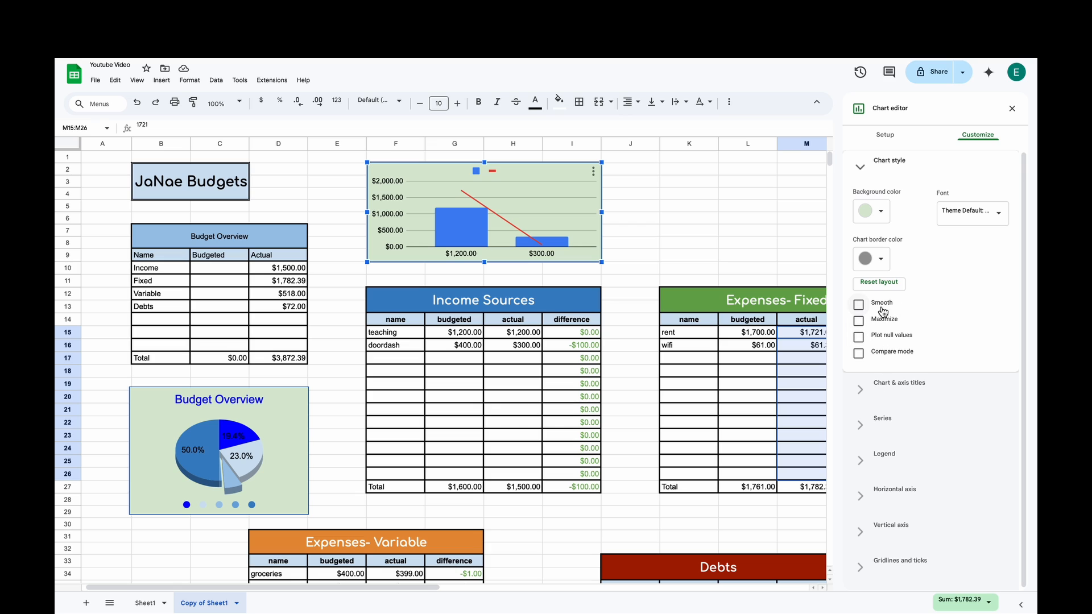
pyautogui.click(860, 306)
# - Set the combo chart's horizontal axis title to "Income"
pyautogui.click(872, 172)
pyautogui.click(861, 200)
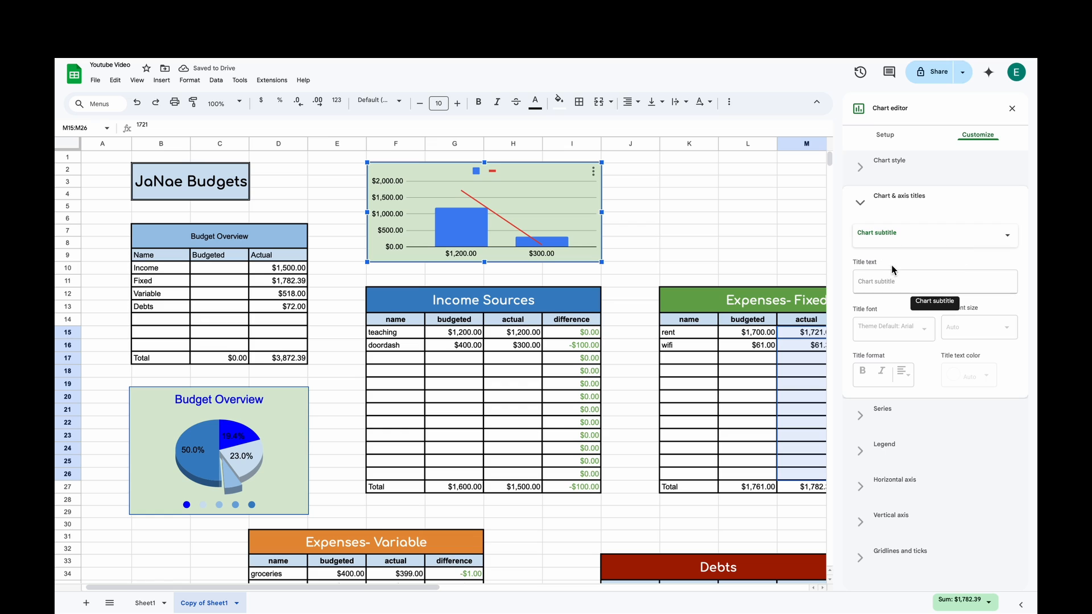
pyautogui.click(894, 236)
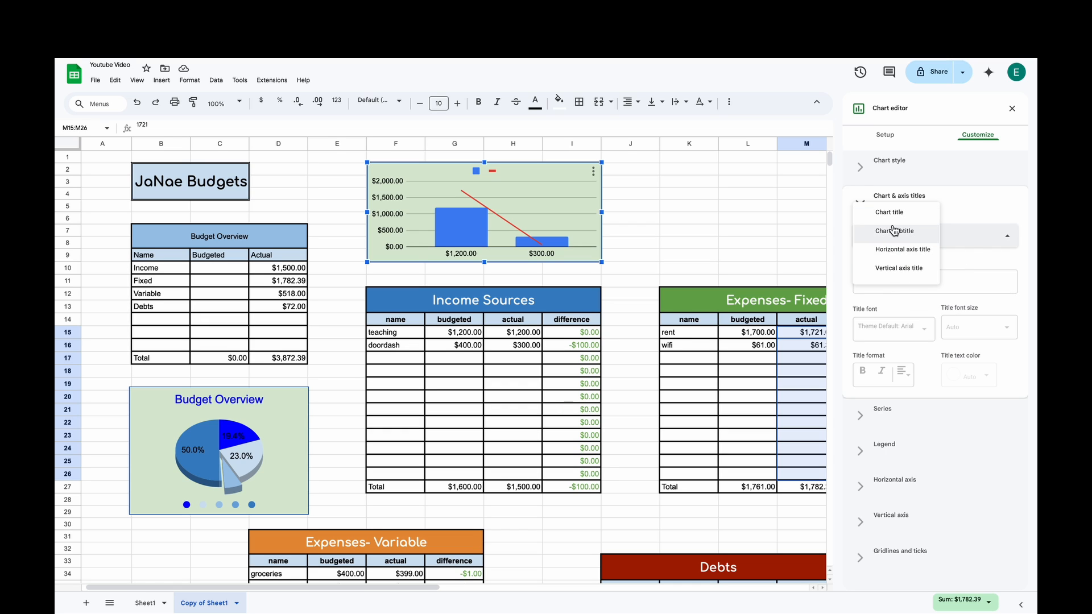
pyautogui.click(888, 217)
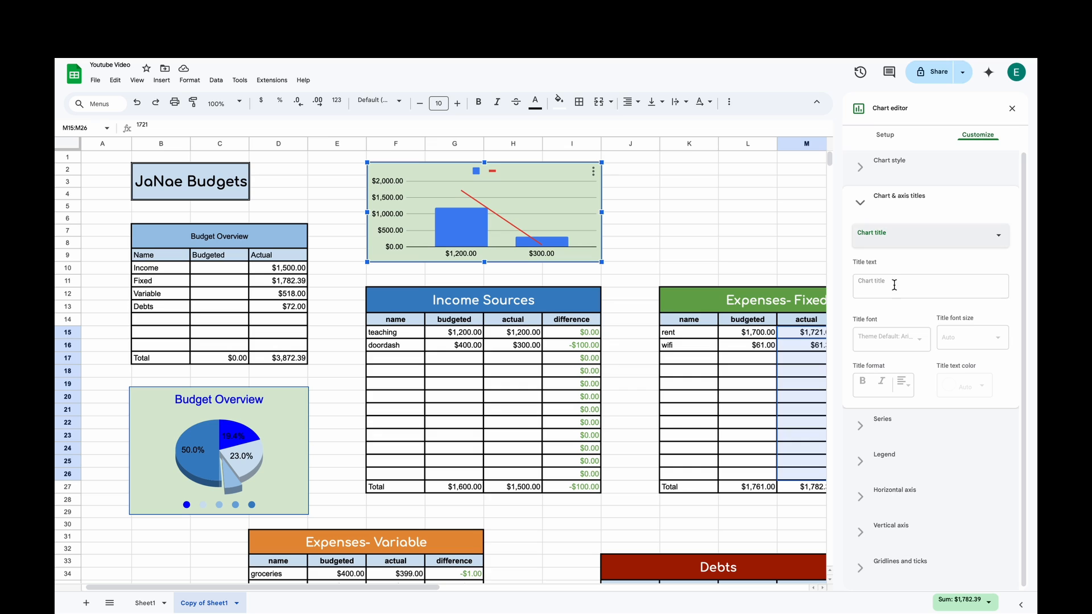
pyautogui.click(884, 235)
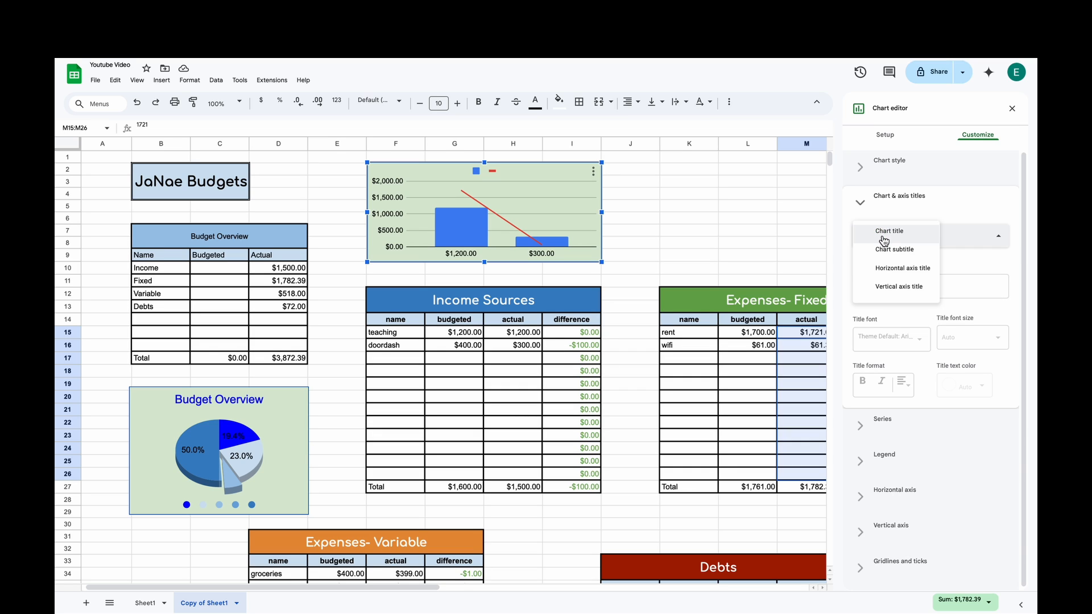
pyautogui.click(893, 277)
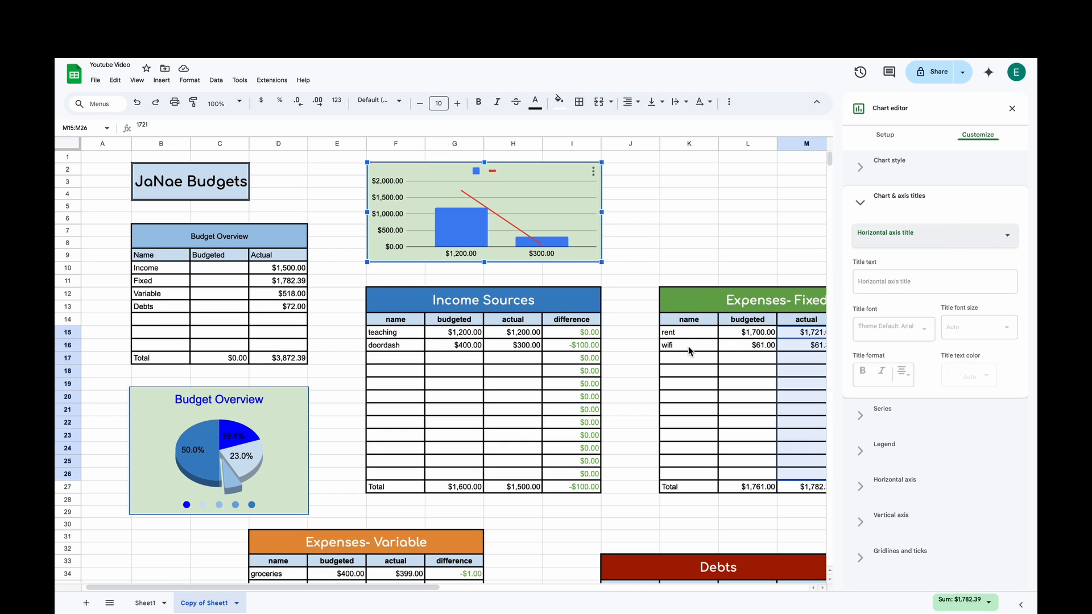
pyautogui.click(892, 283)
pyautogui.write('Income')
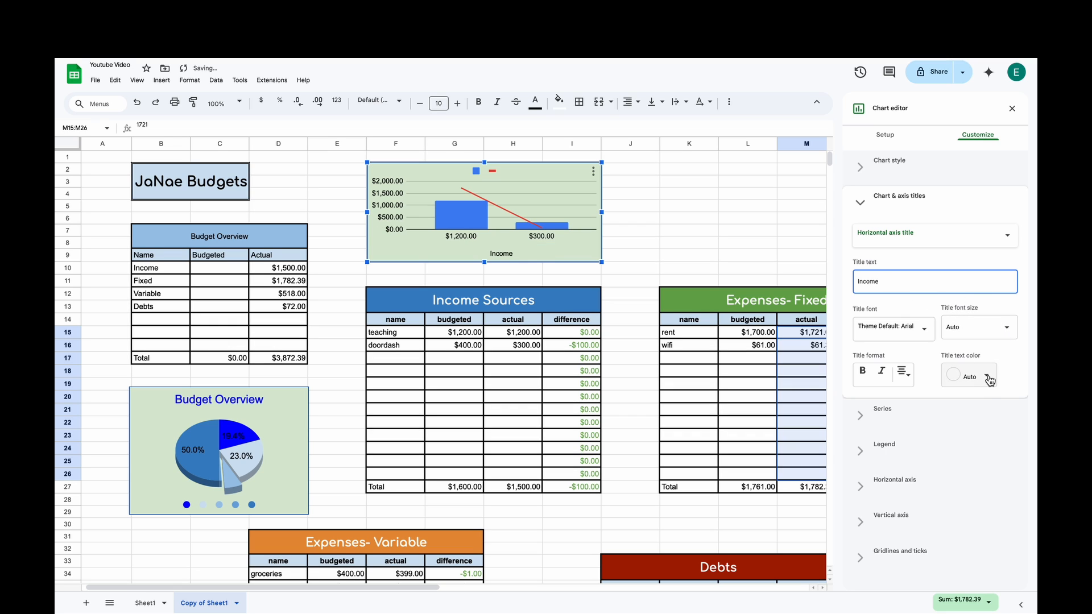
# - Make the horizontal axis title bold with black text
pyautogui.click(862, 372)
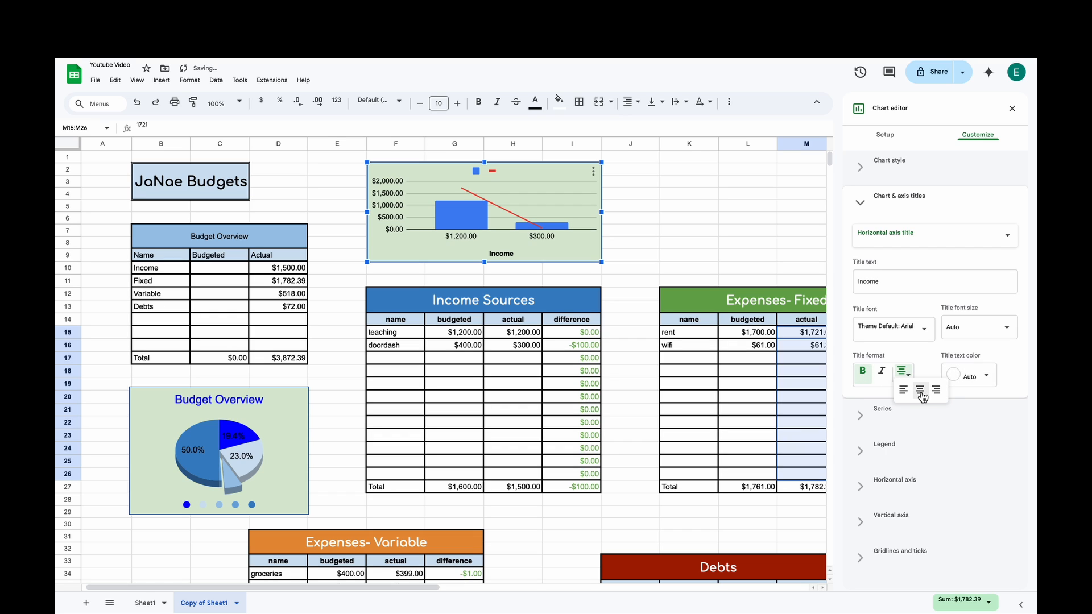
pyautogui.click(984, 377)
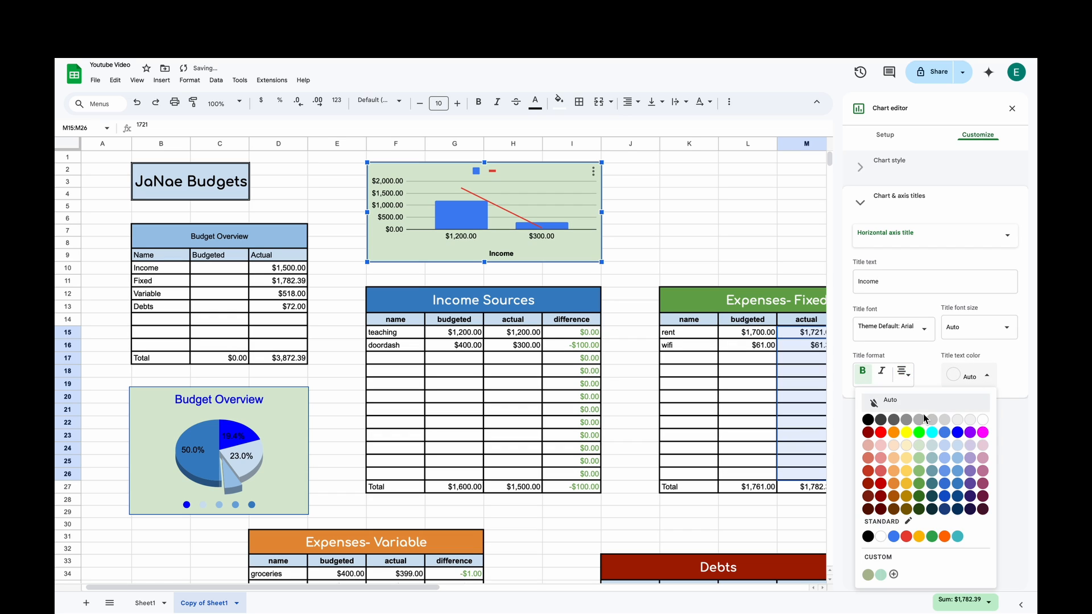
pyautogui.click(867, 421)
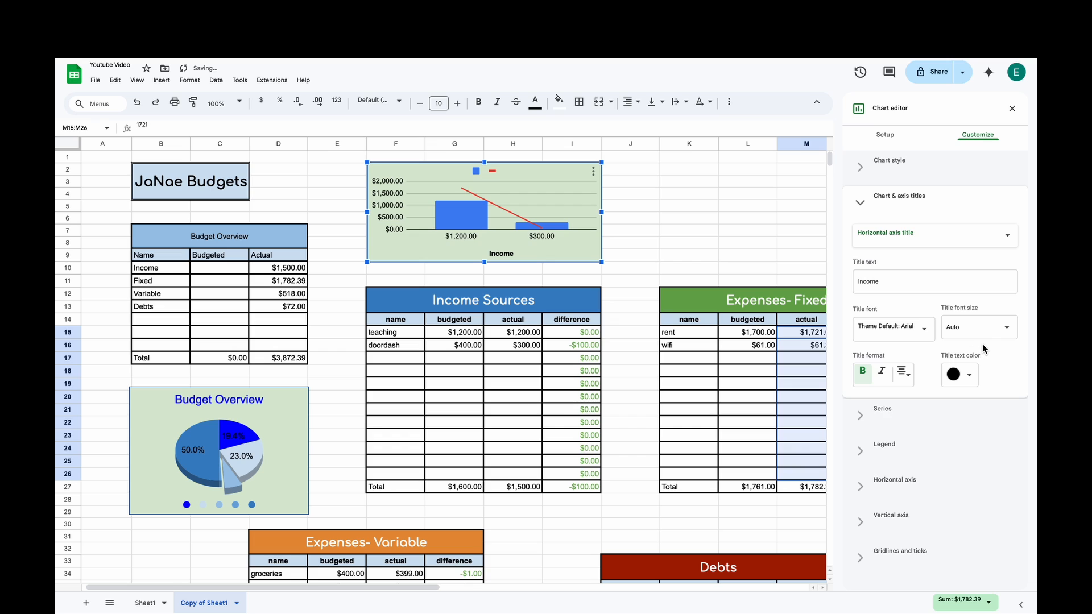
# - Set the combo chart's vertical axis title to "Expenses" and format it as bold black text
pyautogui.click(916, 247)
pyautogui.click(909, 246)
pyautogui.click(895, 281)
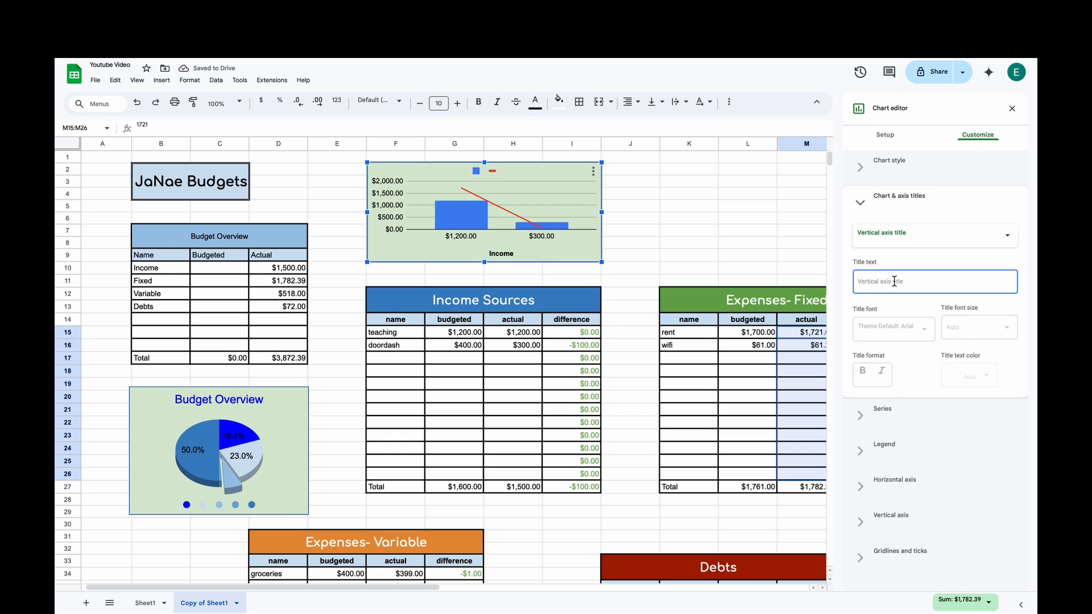
pyautogui.write('Expenses')
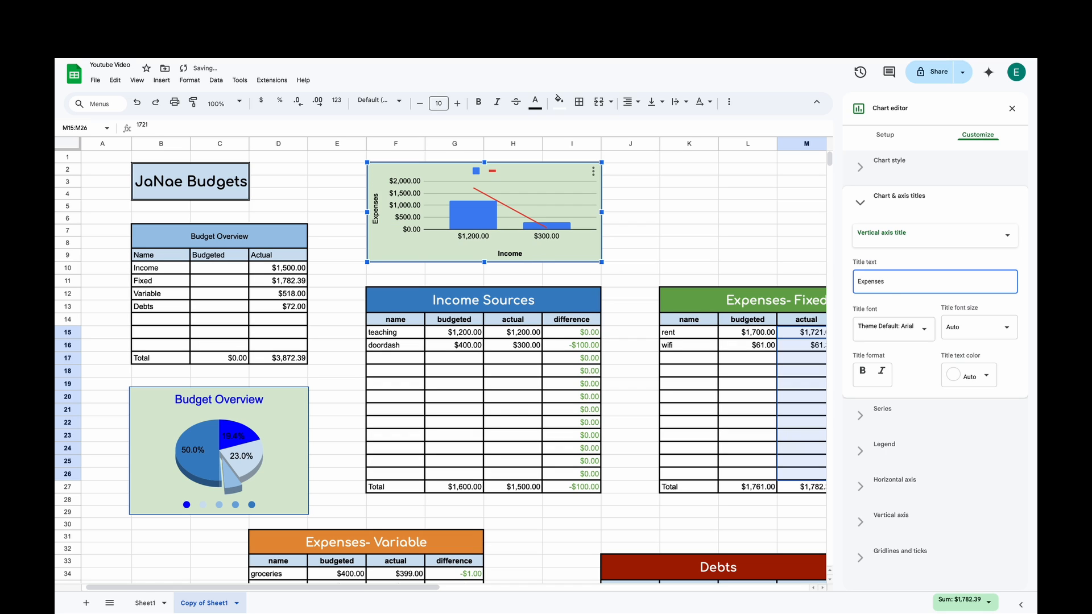
pyautogui.click(862, 373)
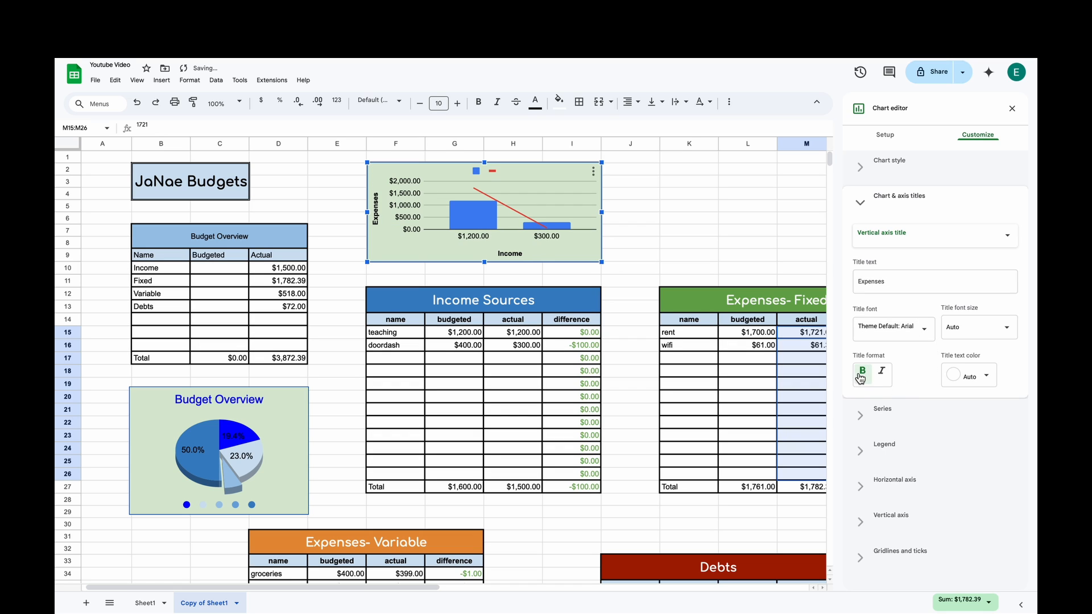
pyautogui.click(961, 376)
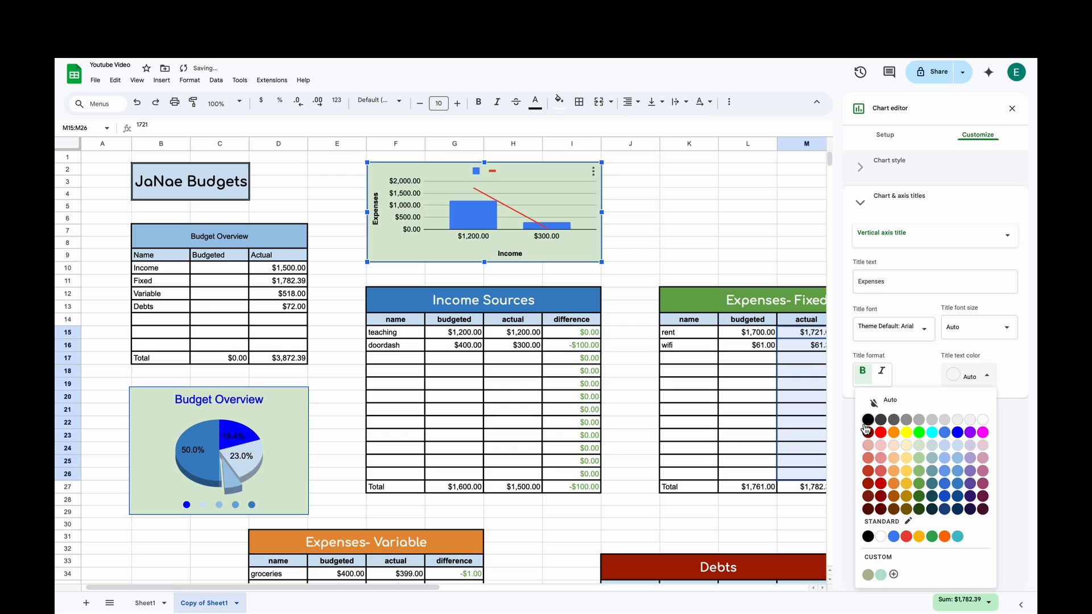
pyautogui.click(865, 425)
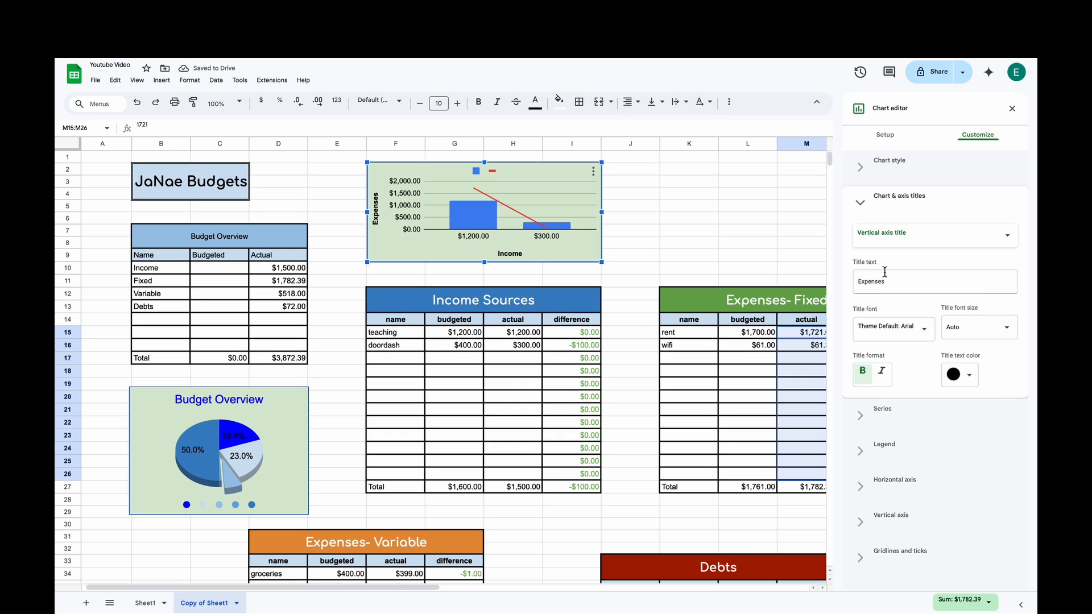
# - Turn on data labels for all series of the combo chart
pyautogui.click(860, 203)
pyautogui.click(875, 242)
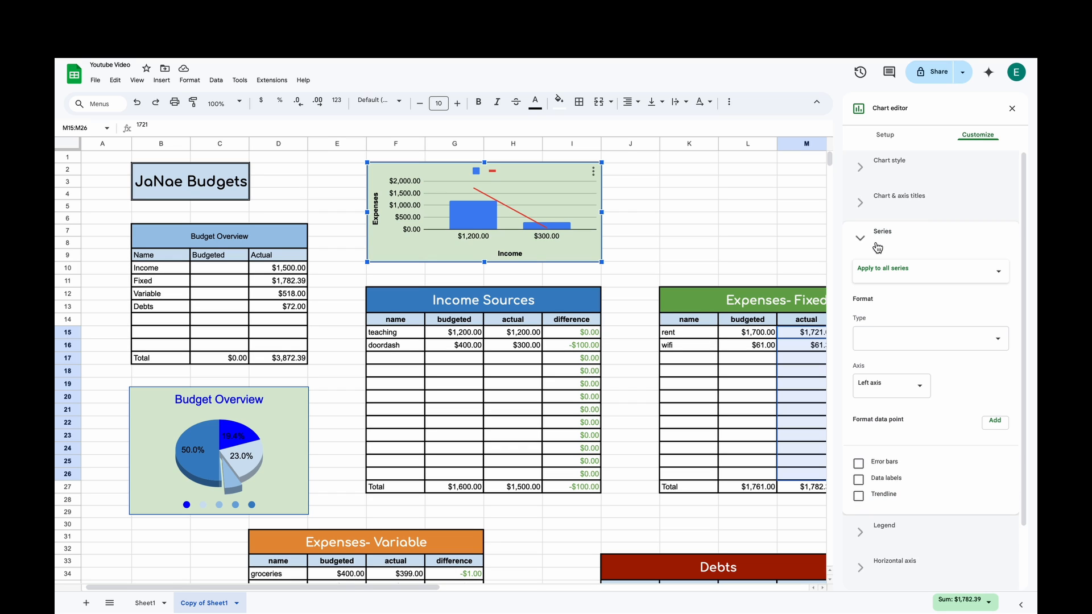
pyautogui.click(877, 246)
pyautogui.click(875, 246)
pyautogui.click(858, 480)
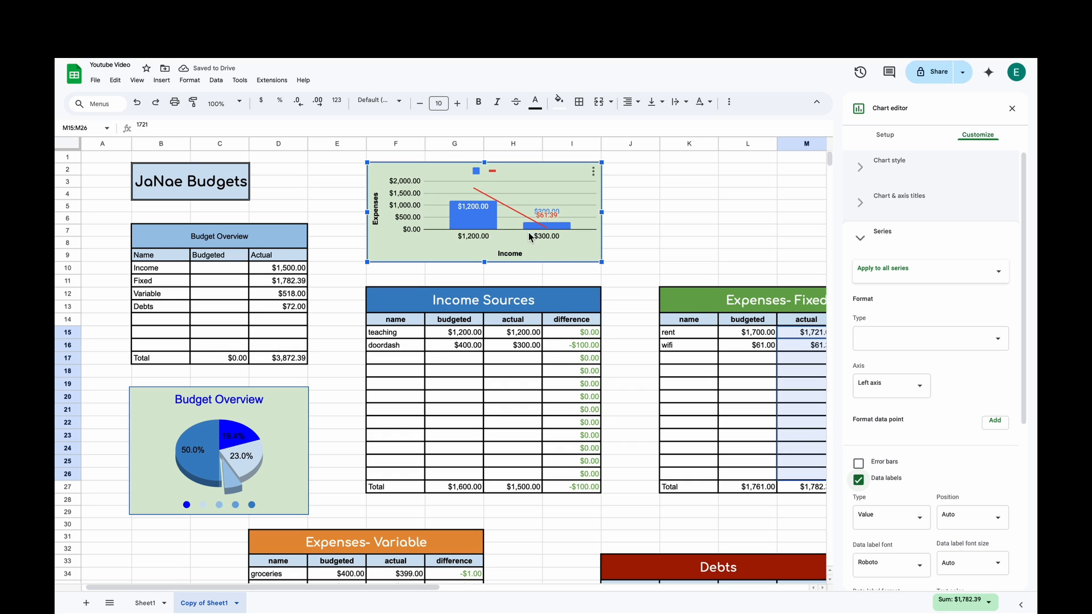
# - Add trendlines to all series of the combo chart and close the chart editor
pyautogui.moveTo(549, 218); pyautogui.dragTo(549, 221)
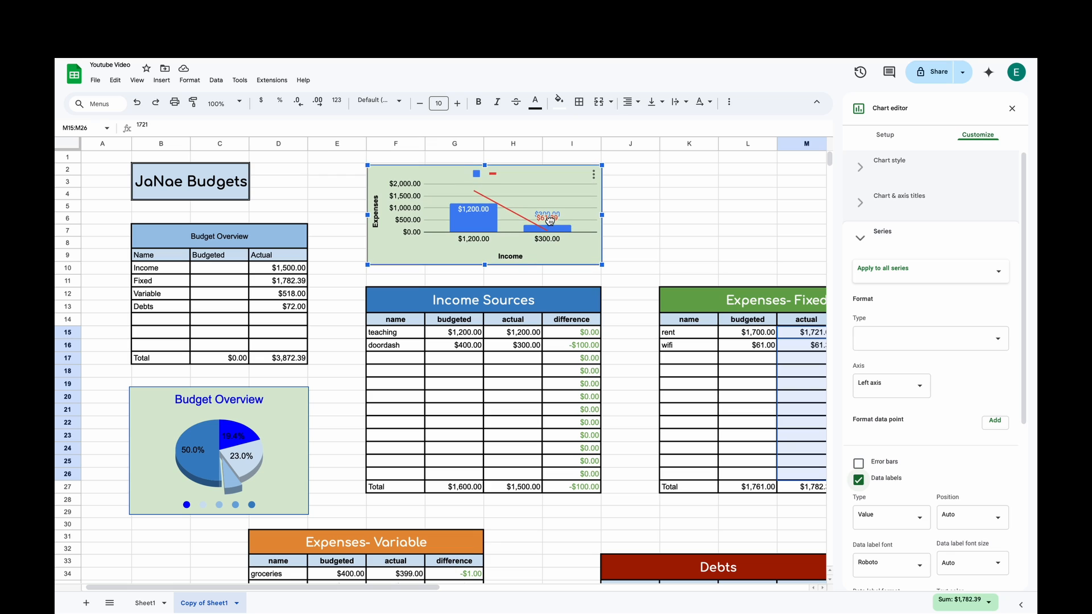
pyautogui.click(547, 219)
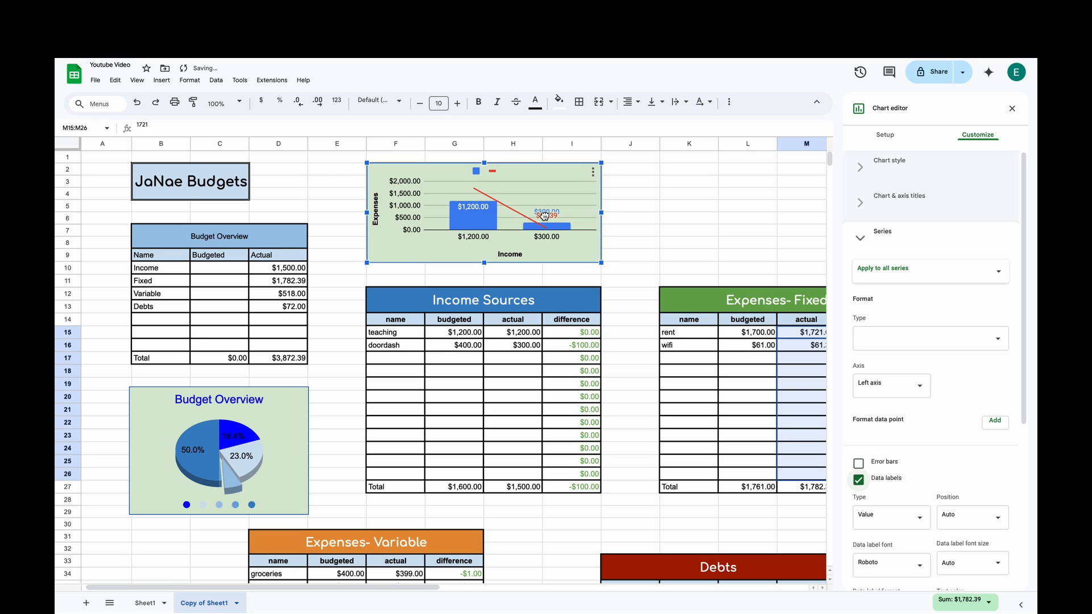
pyautogui.click(893, 238)
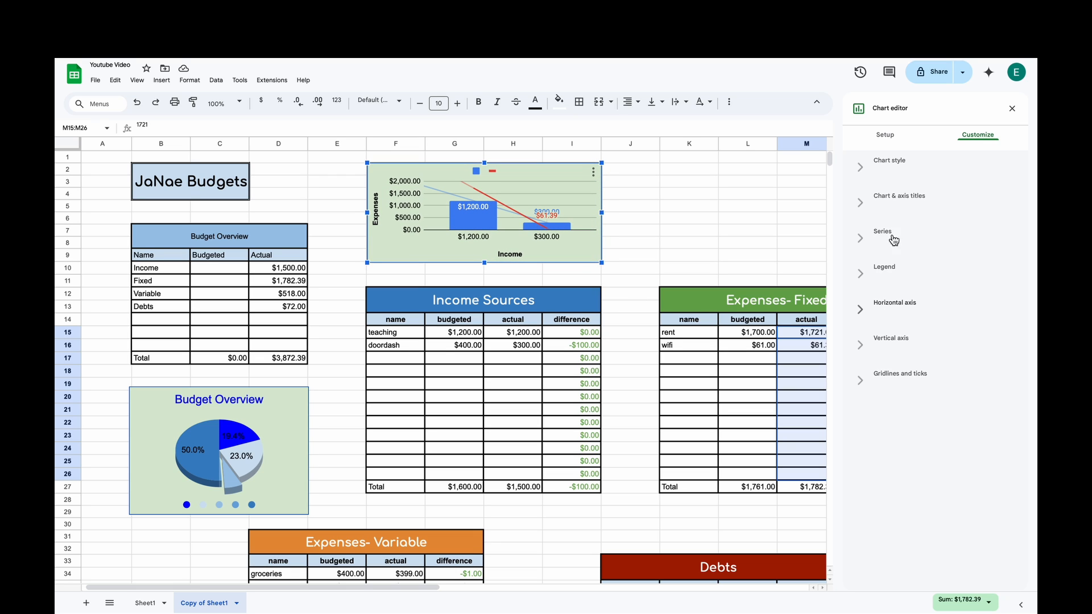
pyautogui.click(1012, 108)
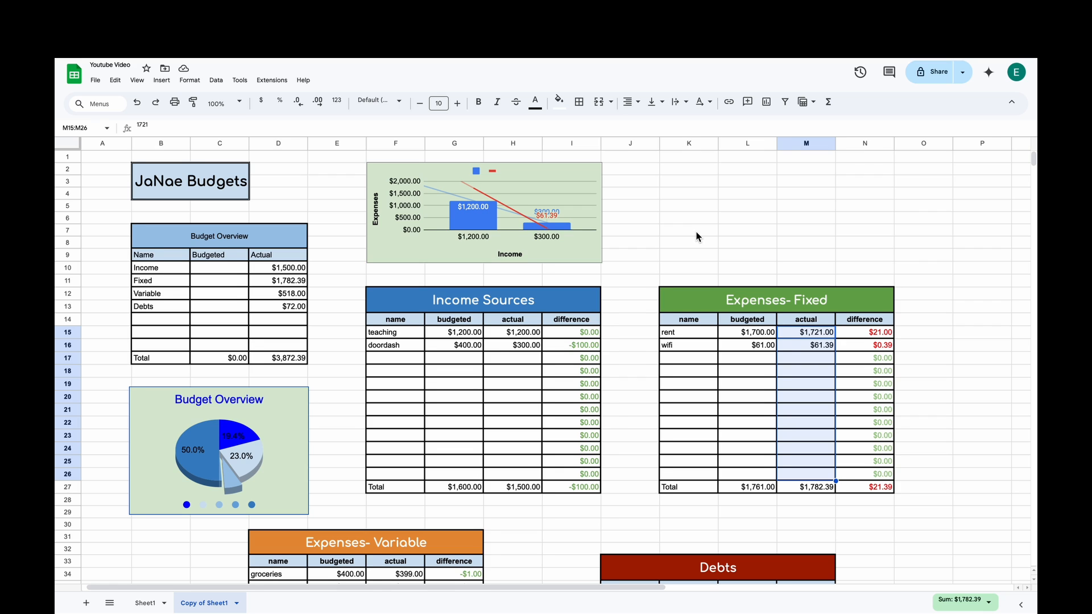
# - Move the whole Debts table to start at cell I31, level with the Expenses- Variable table
pyautogui.scroll(-1, 695, 232)
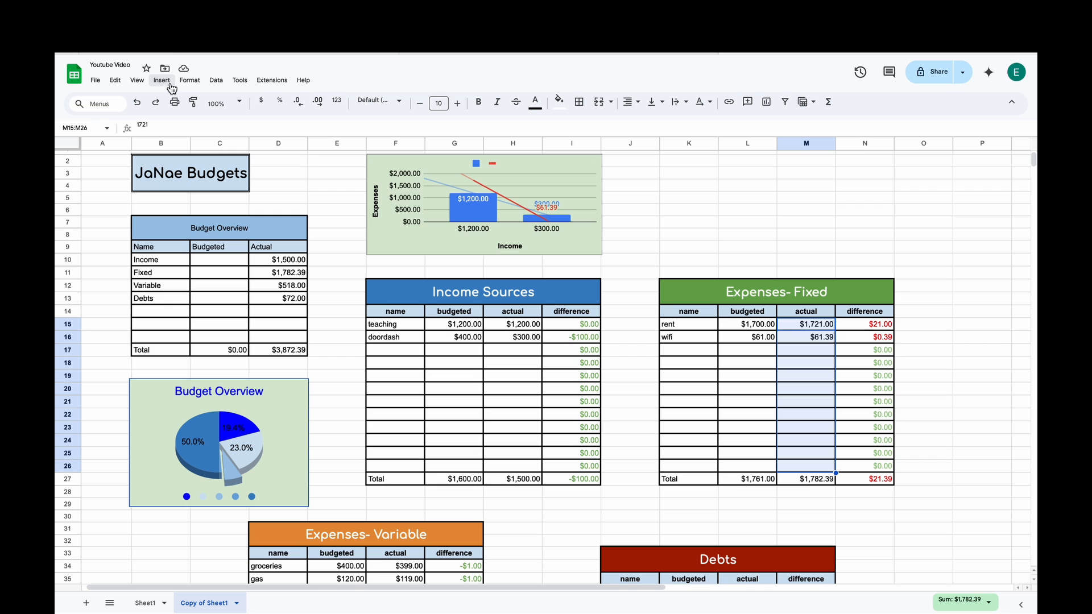
pyautogui.scroll(-5, 407, 305)
pyautogui.hscroll(1, 408, 305)
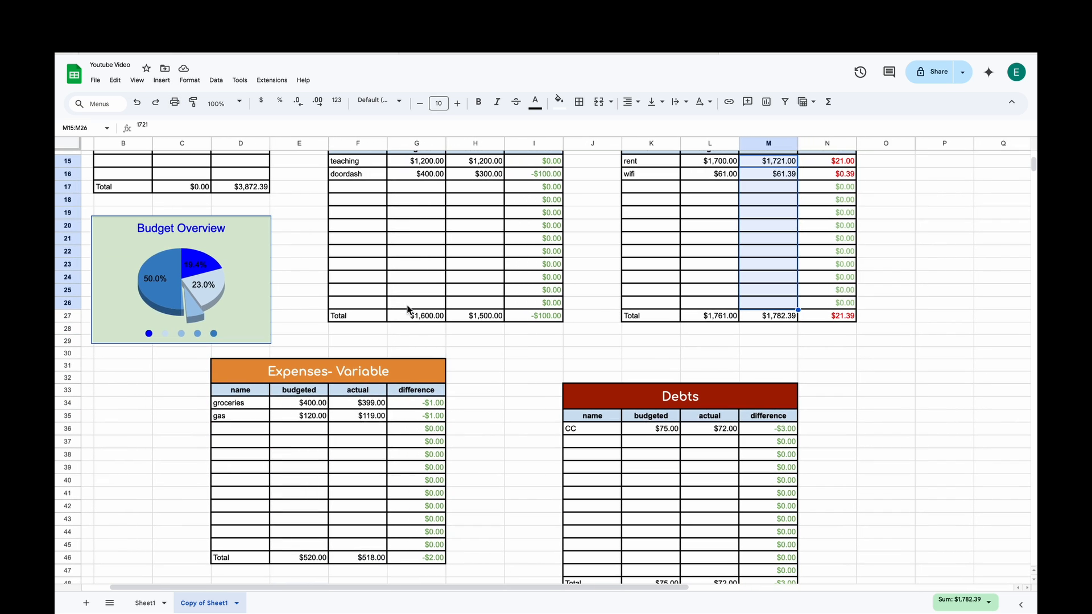
pyautogui.scroll(1, 407, 309)
pyautogui.hscroll(-1, 407, 309)
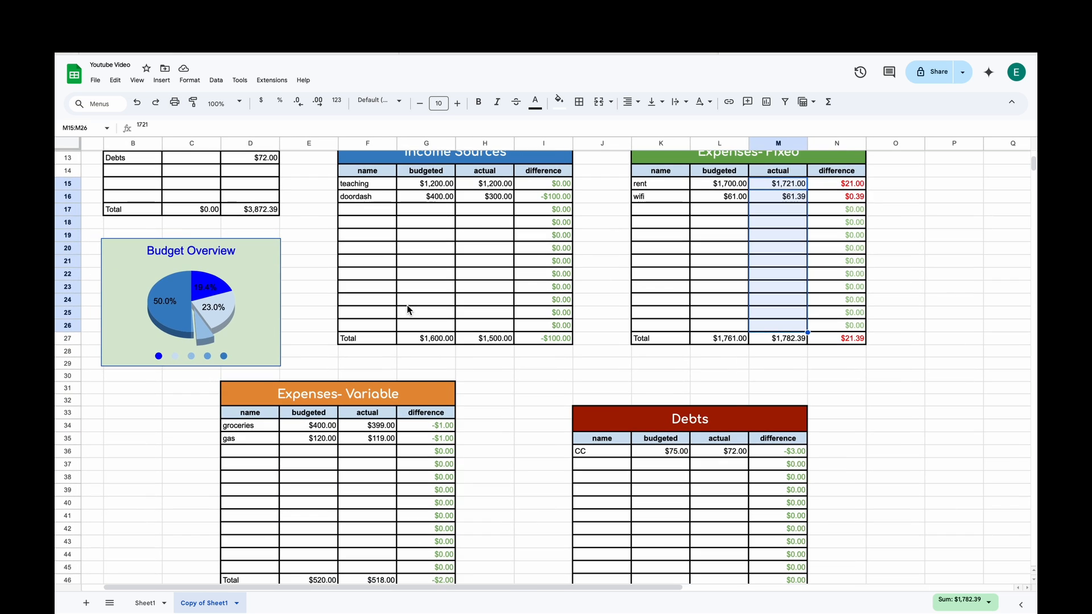
pyautogui.click(415, 397)
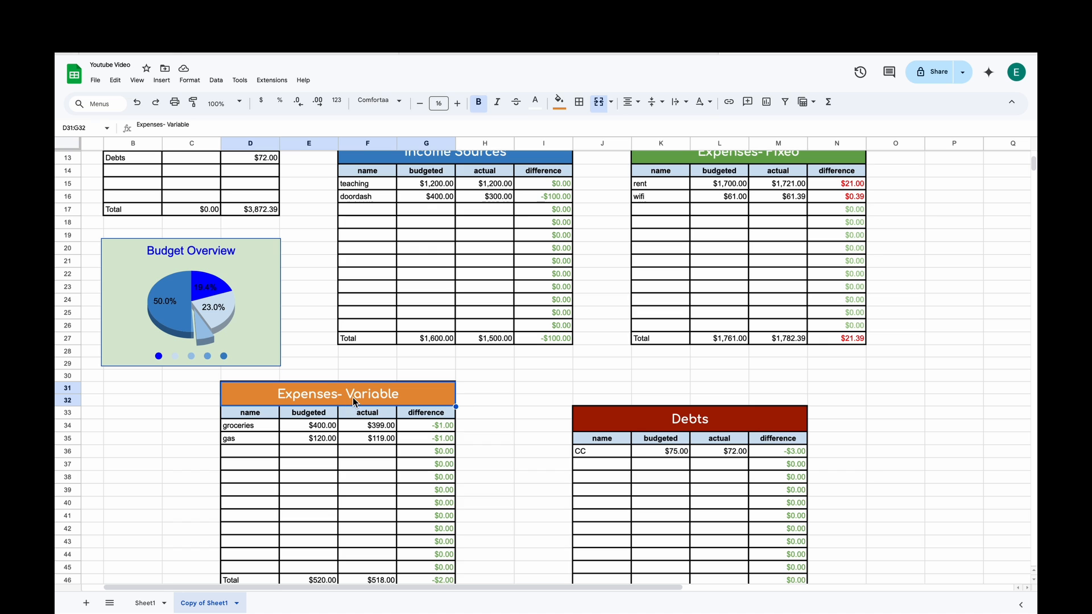
pyautogui.scroll(-3, 597, 392)
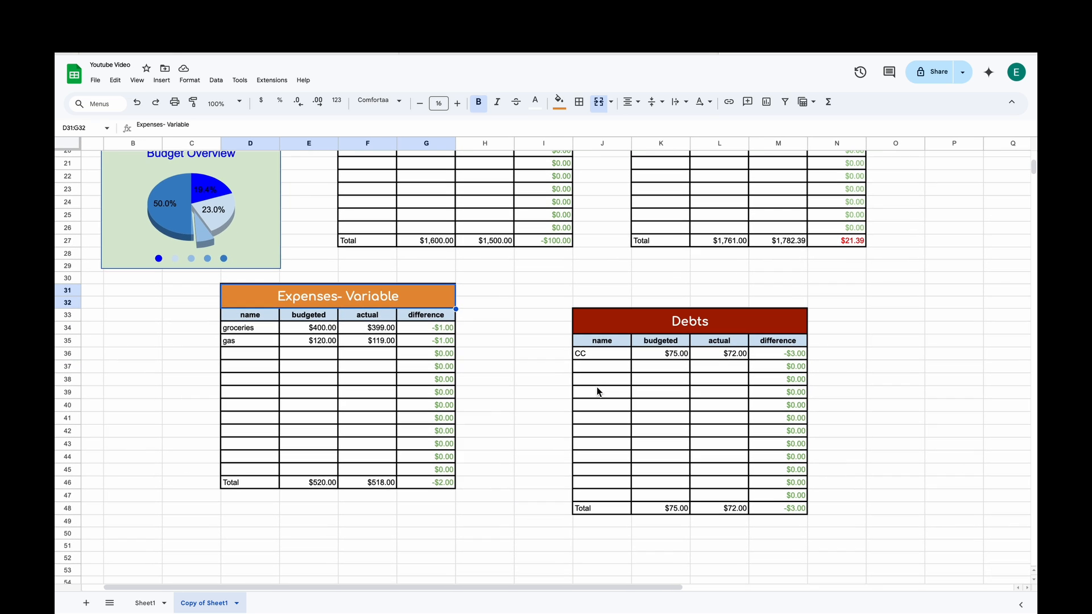
pyautogui.click(742, 309)
pyautogui.moveTo(602, 319); pyautogui.dragTo(775, 513)
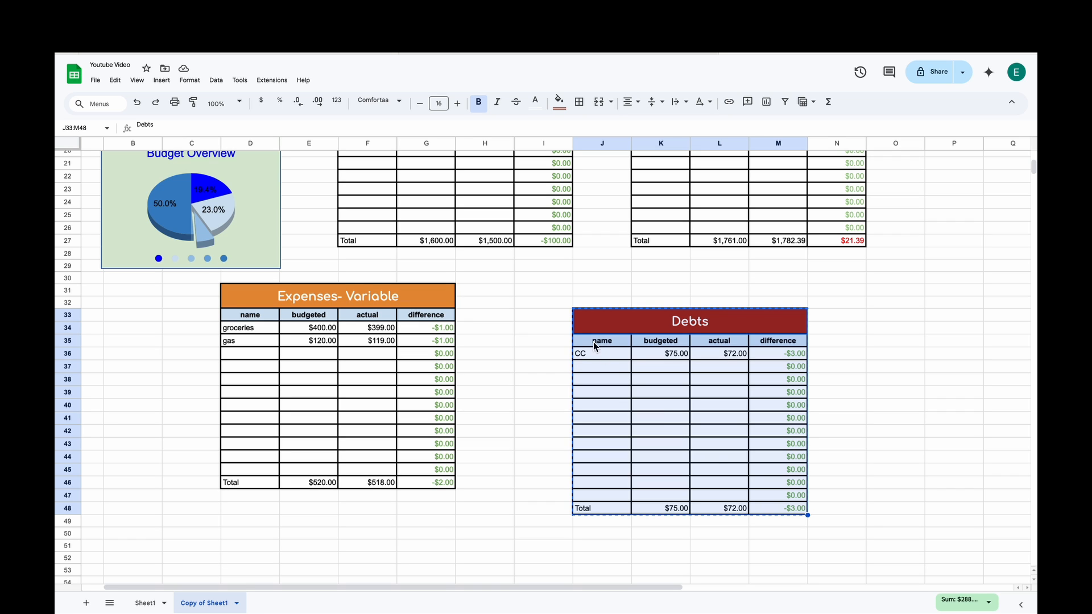
pyautogui.click(524, 294)
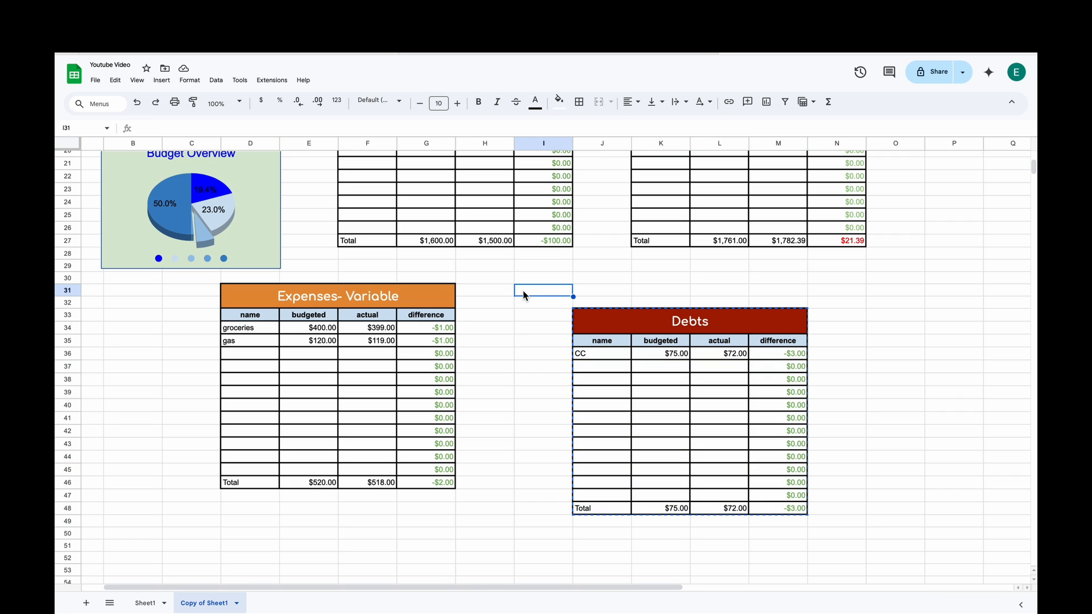
pyautogui.hotkey('ctrl', 'v')
# - Paste a copy of the Debts table starting at cell N31
pyautogui.hscroll(2, 786, 316)
pyautogui.scroll(1, 786, 316)
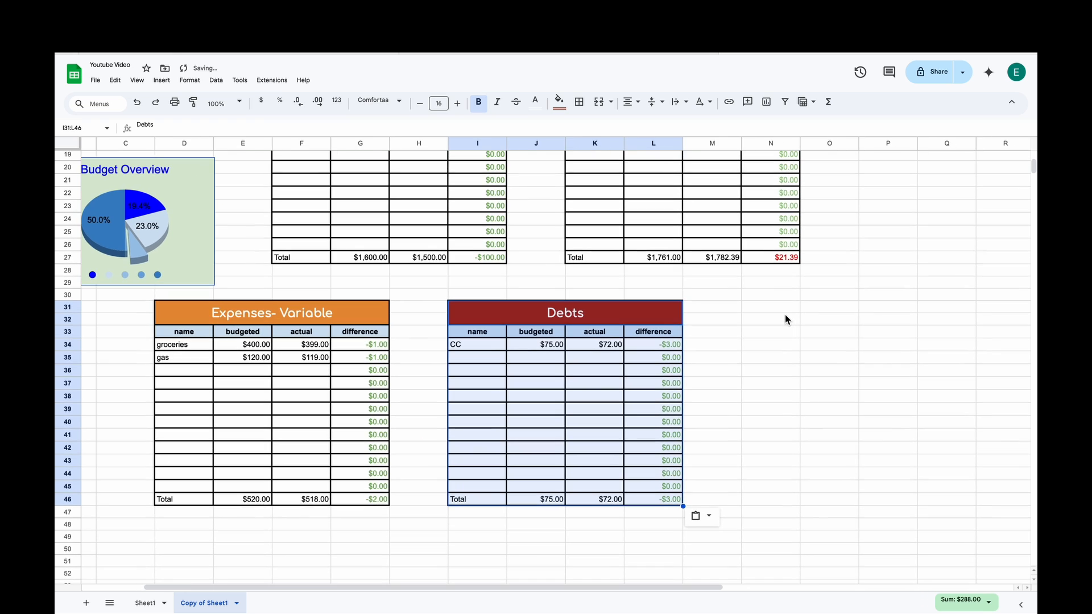
pyautogui.click(753, 310)
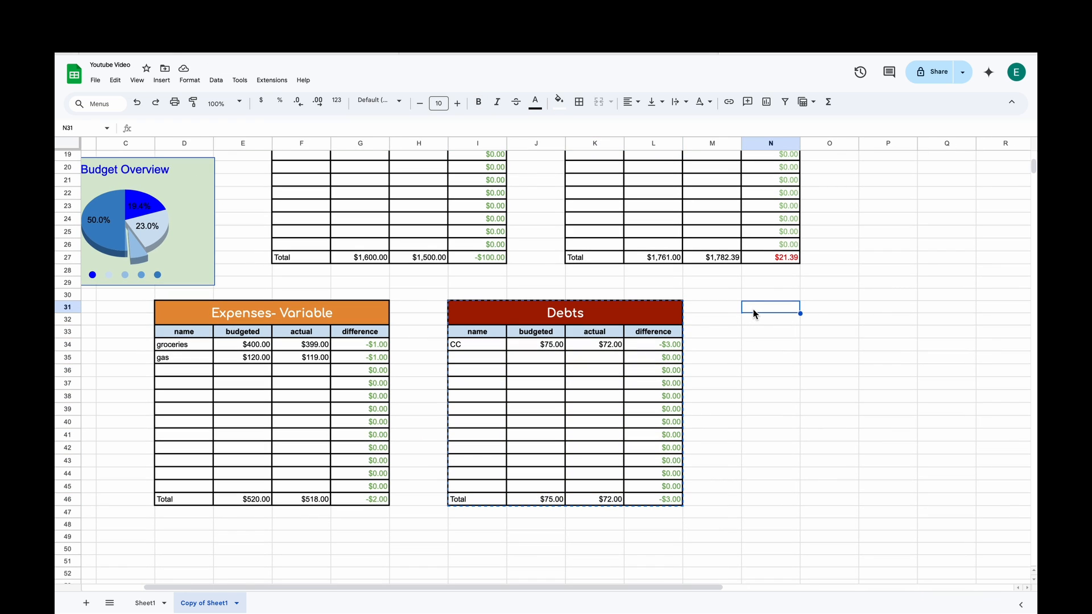
pyautogui.hotkey('ctrl', 'v')
pyautogui.click(845, 345)
# - Retitle the copied table "Savings Challenges" and clear the name, budgeted and actual entries in its first row
pyautogui.doubleClick(867, 315)
pyautogui.press('BackSpace')
pyautogui.press('BackSpace')
pyautogui.press('BackSpace')
pyautogui.press('BackSpace')
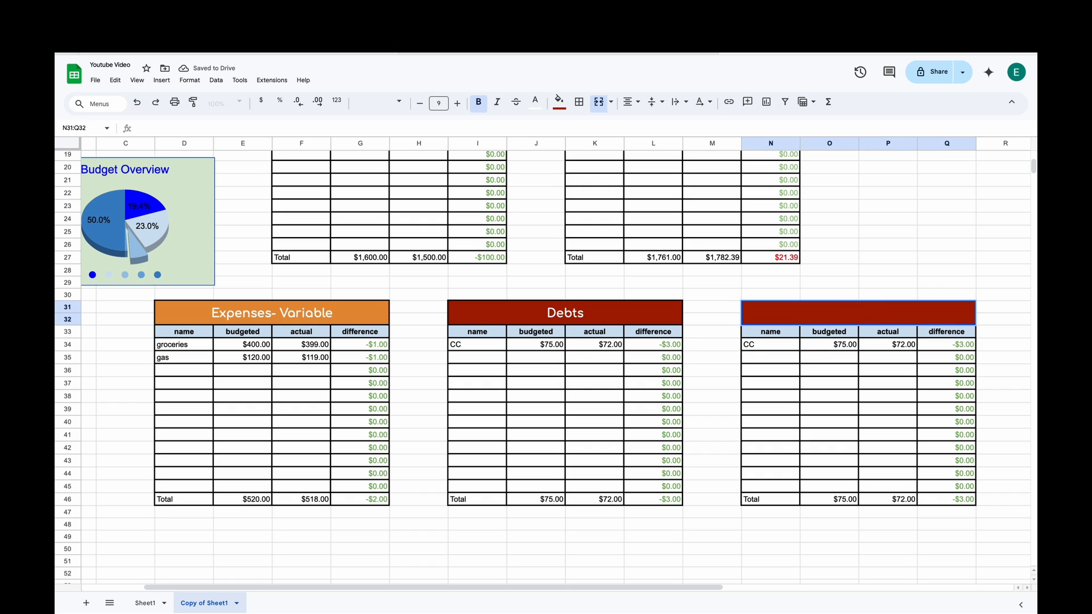
pyautogui.write('Savings Challenges')
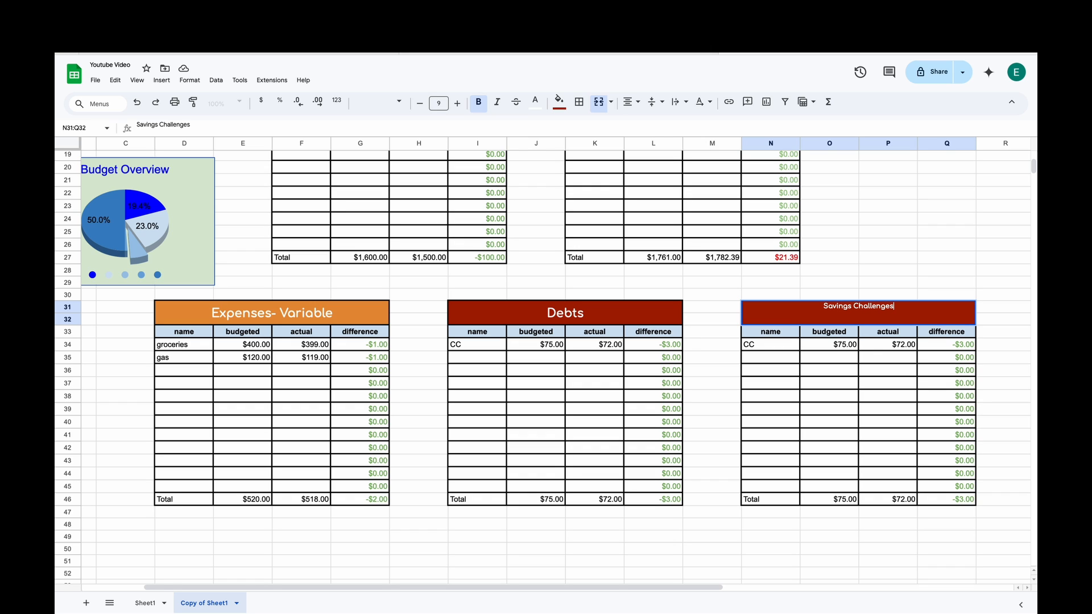
pyautogui.press('Return')
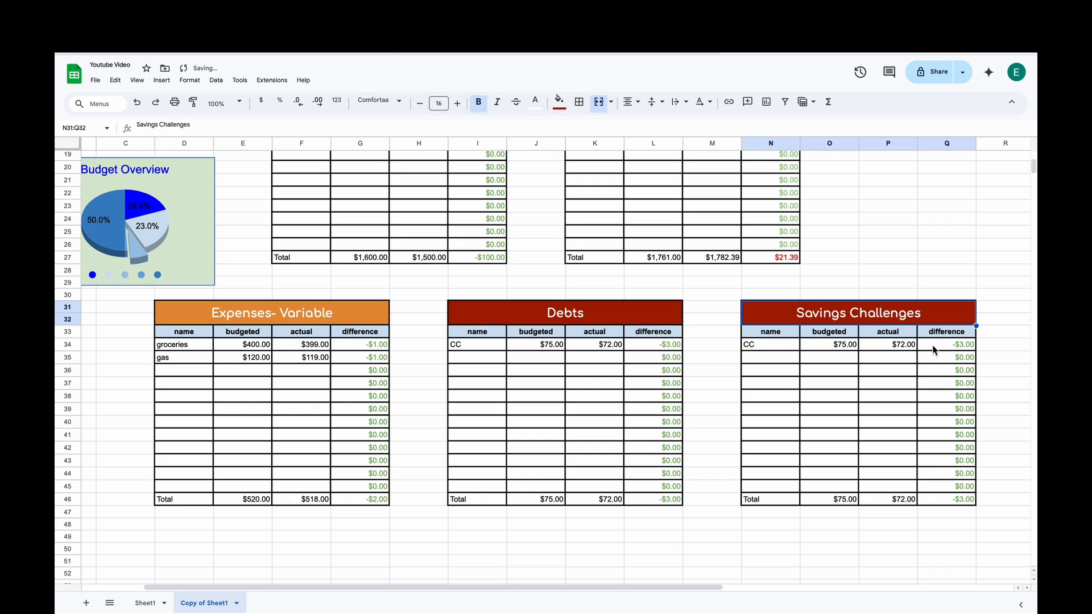
pyautogui.moveTo(795, 345); pyautogui.dragTo(883, 348)
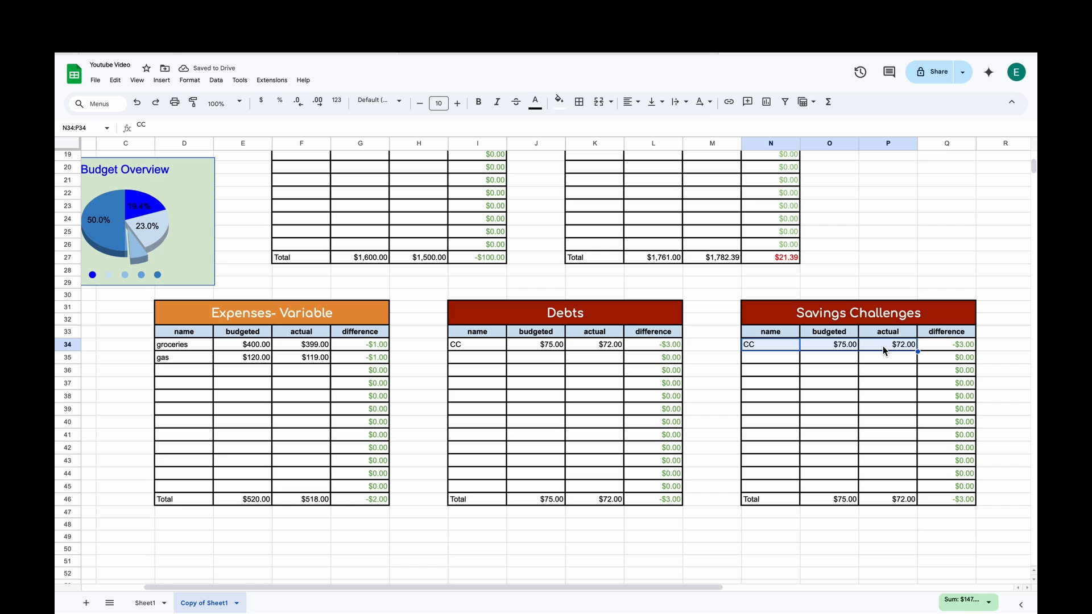
pyautogui.press('Delete')
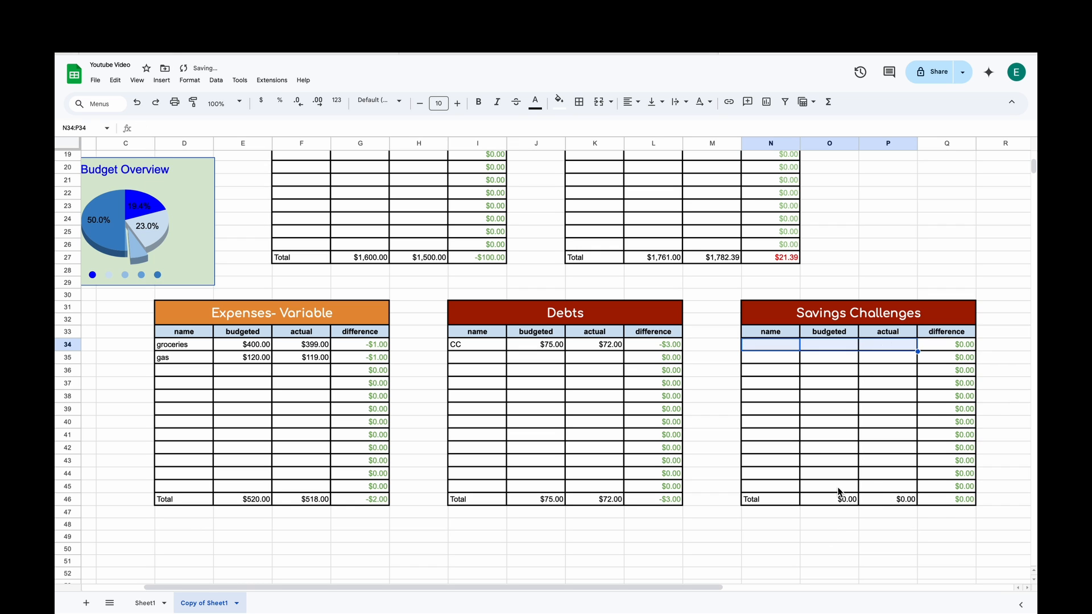
# - Enter the label "Savings Challenges" in cell B14 of the Budget Overview table, below Debts
pyautogui.scroll(4, 840, 492)
pyautogui.hscroll(-2, 840, 492)
pyautogui.click(162, 249)
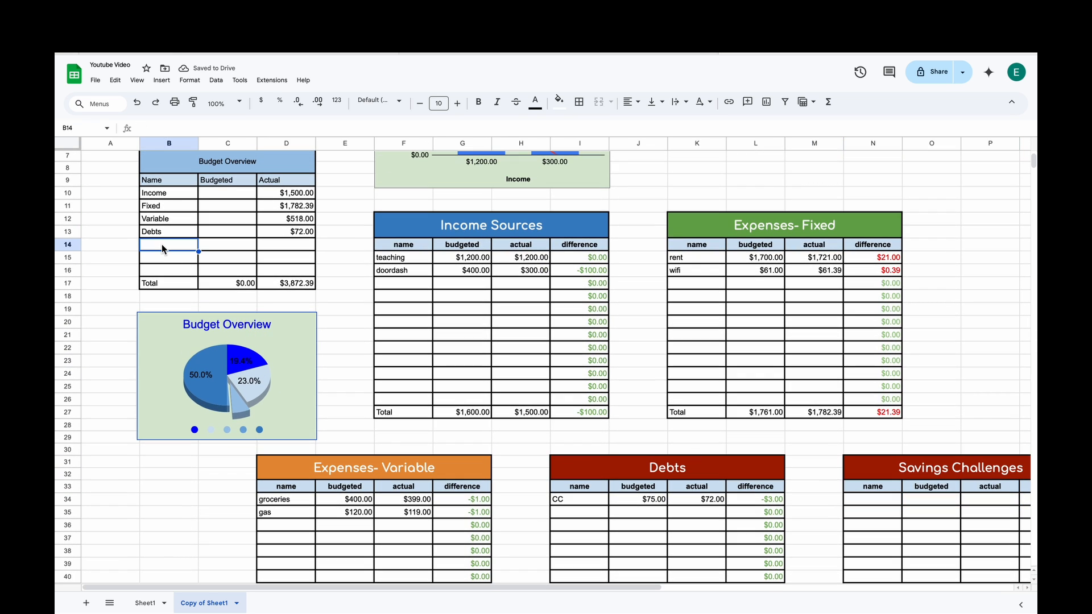
pyautogui.write('Savings Challeng')
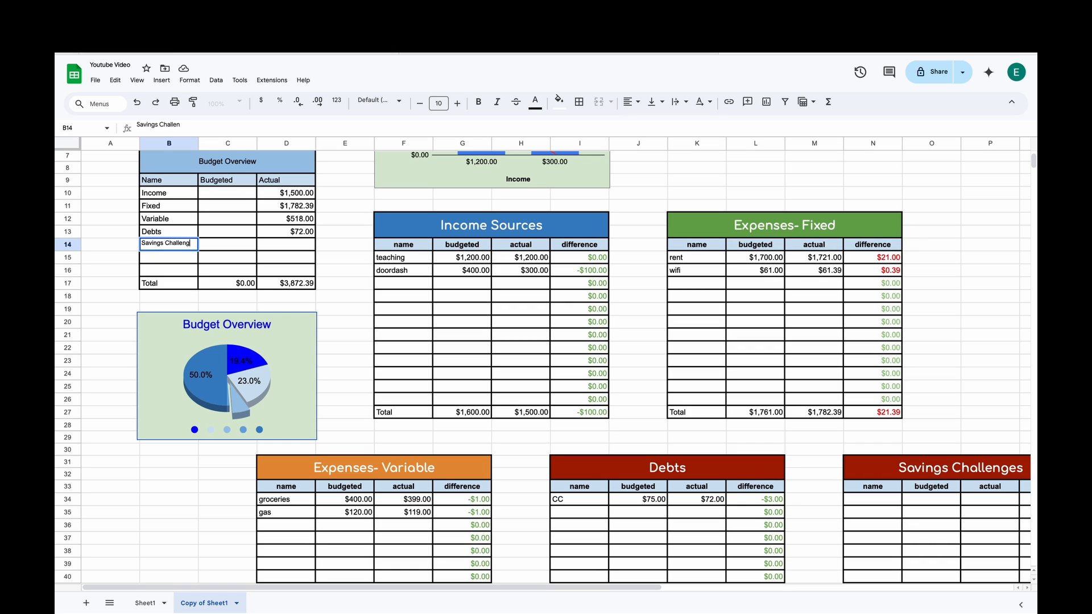
# - Link the Savings Challenges actual amount in D14 to the actual total in cell P46 of the Savings Challenges table
pyautogui.click(277, 252)
pyautogui.write('=')
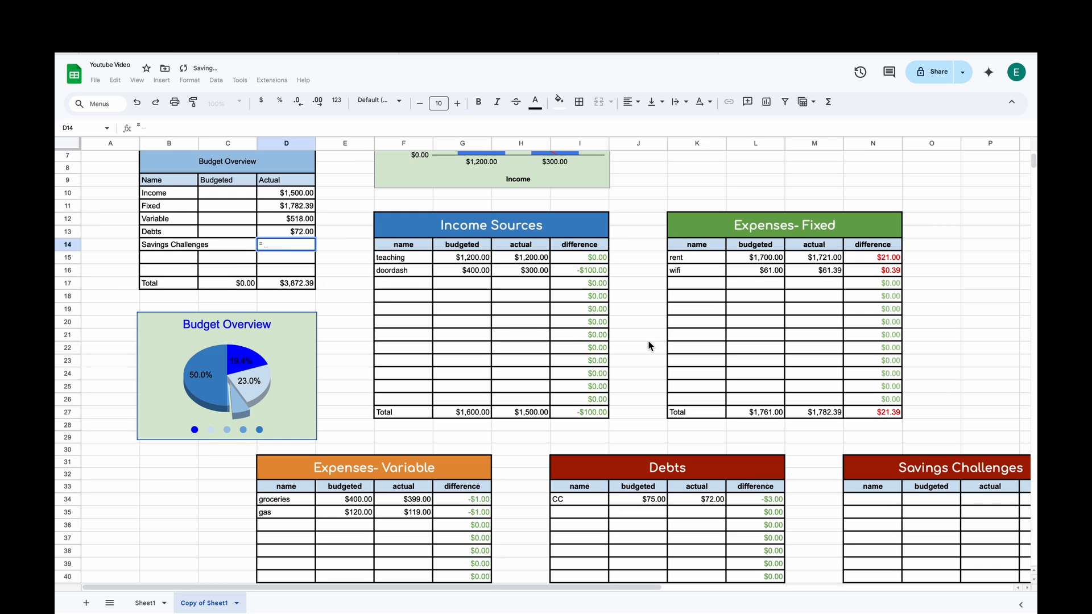
pyautogui.scroll(-5, 647, 340)
pyautogui.hscroll(3, 647, 340)
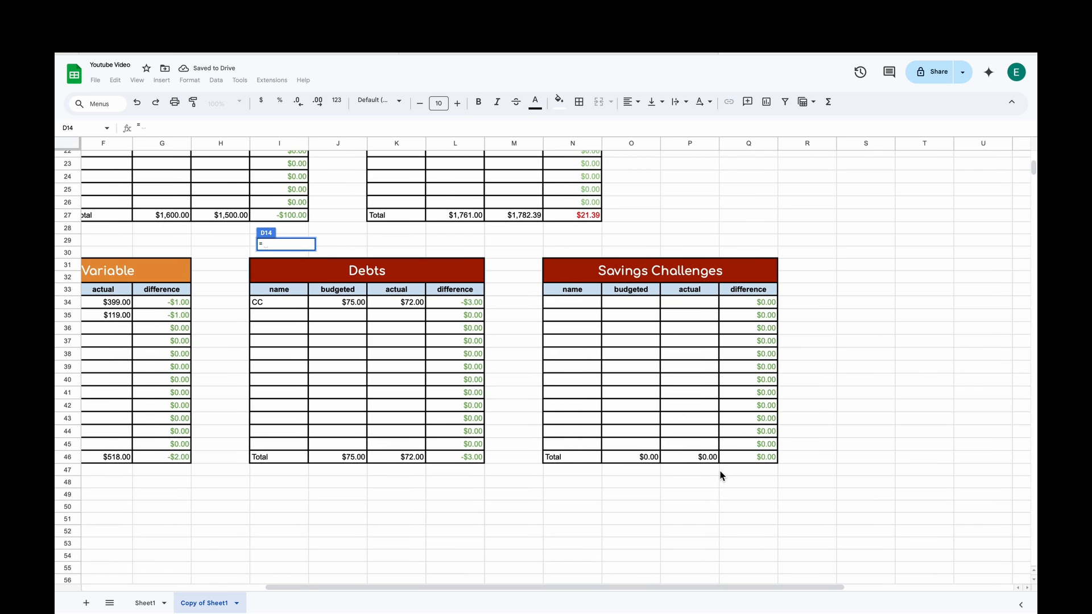
pyautogui.click(707, 458)
pyautogui.press('Return')
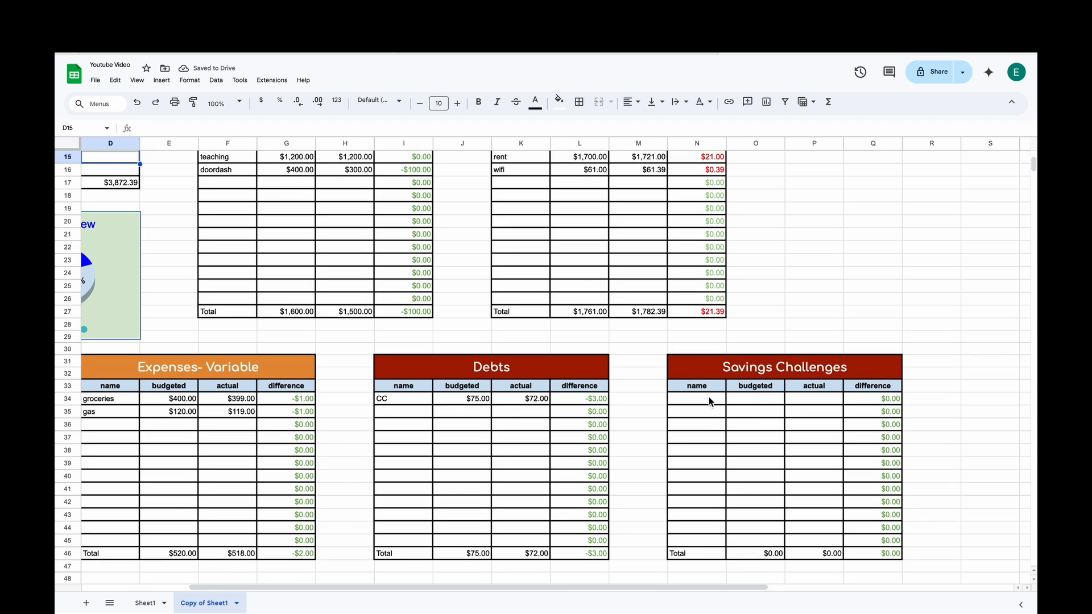
# - Wrap the text of the Savings Challenges label in cell B14
pyautogui.scroll(5, 503, 240)
pyautogui.hscroll(-2, 502, 240)
pyautogui.scroll(-5, 503, 240)
pyautogui.hscroll(2, 503, 240)
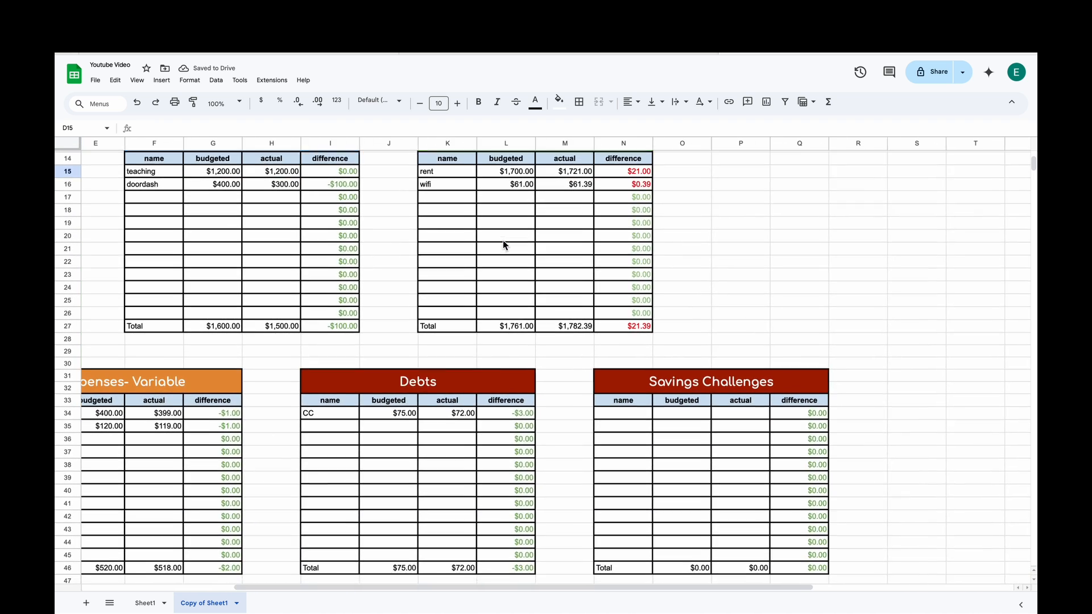
pyautogui.scroll(2, 503, 240)
pyautogui.hscroll(-3, 502, 240)
pyautogui.click(163, 199)
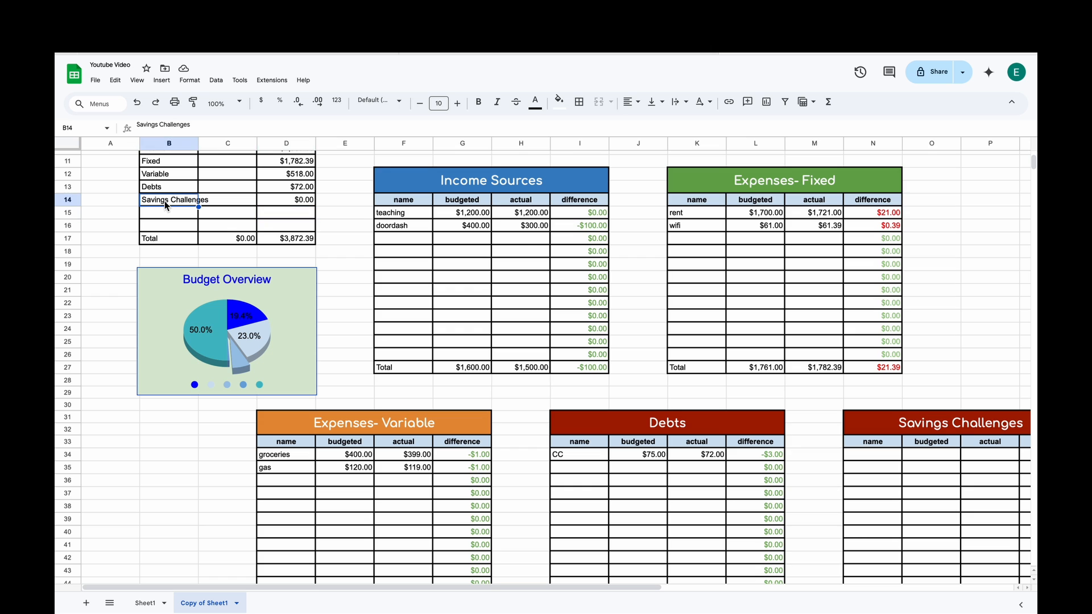
pyautogui.click(684, 108)
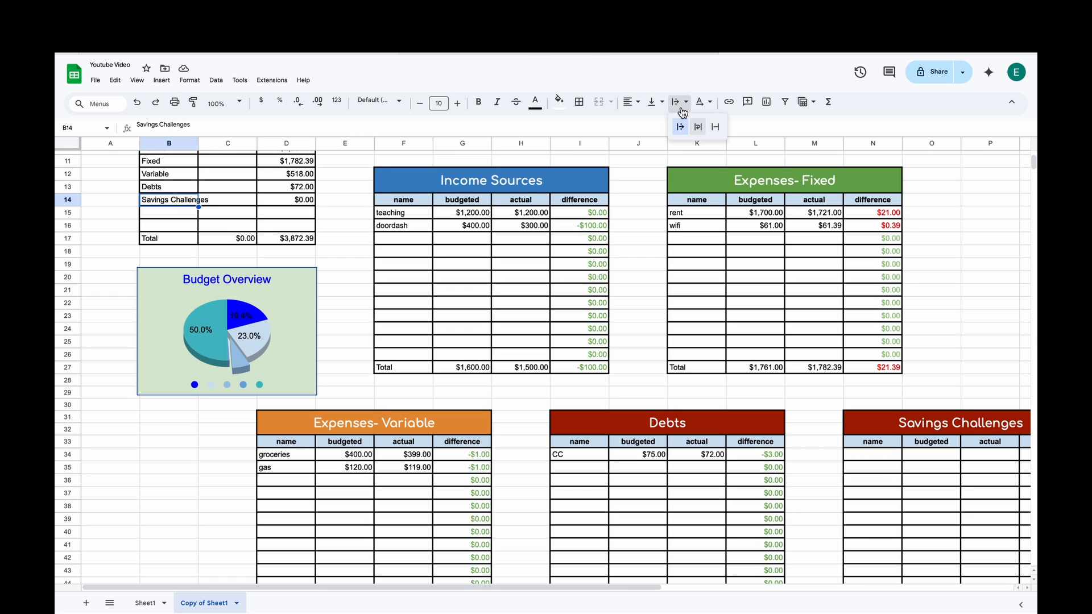
pyautogui.click(697, 134)
pyautogui.click(291, 247)
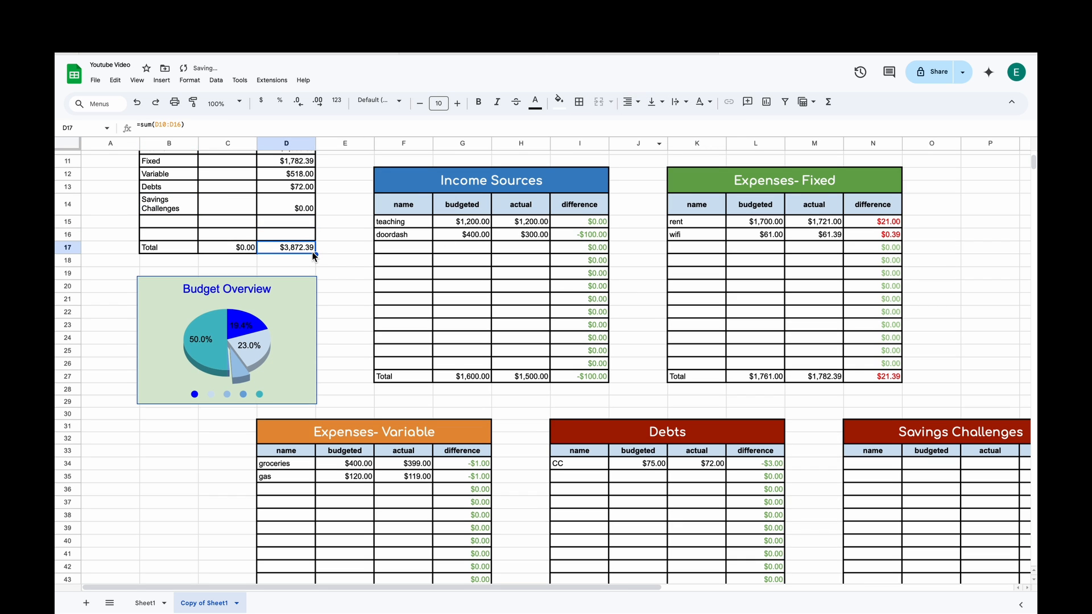
# - Fill the Savings Challenges table header with a medium pink, after trying the palest pink
pyautogui.scroll(-3, 630, 512)
pyautogui.hscroll(2, 630, 512)
pyautogui.scroll(2, 629, 512)
pyautogui.hscroll(4, 629, 512)
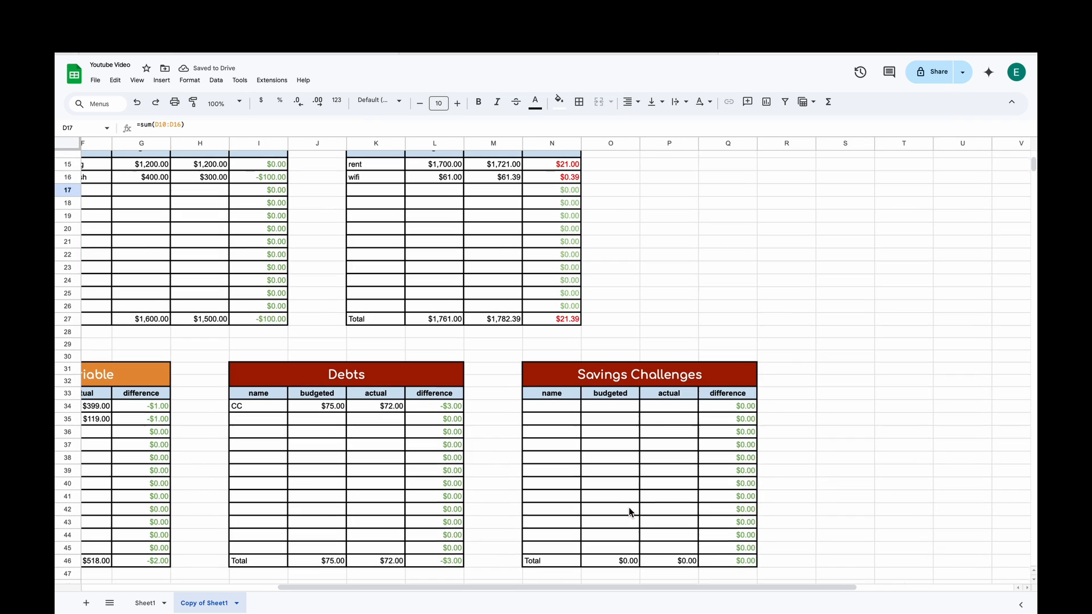
pyautogui.click(609, 381)
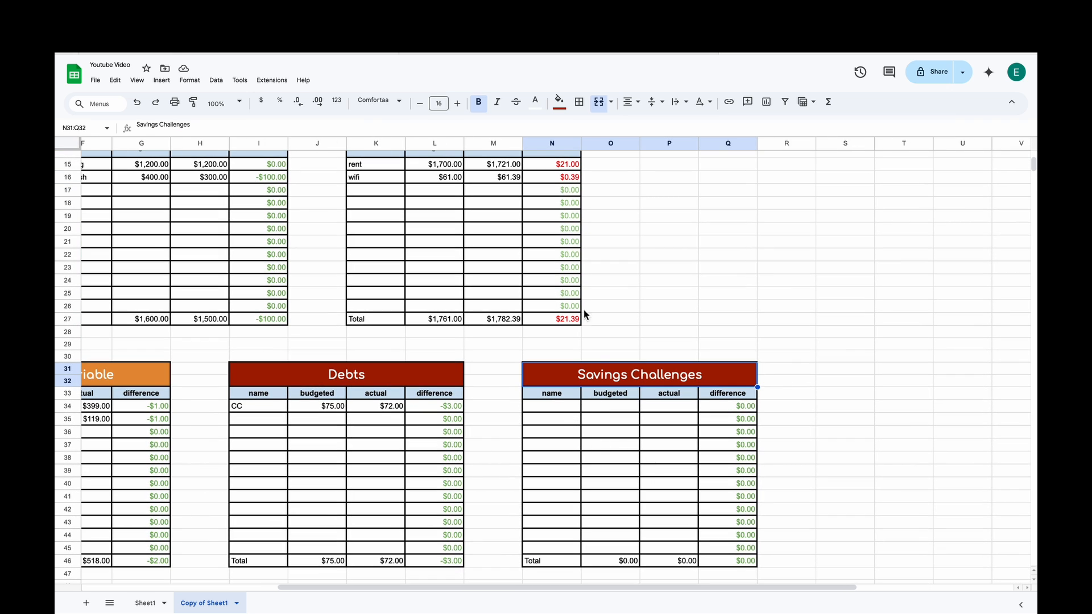
pyautogui.click(559, 103)
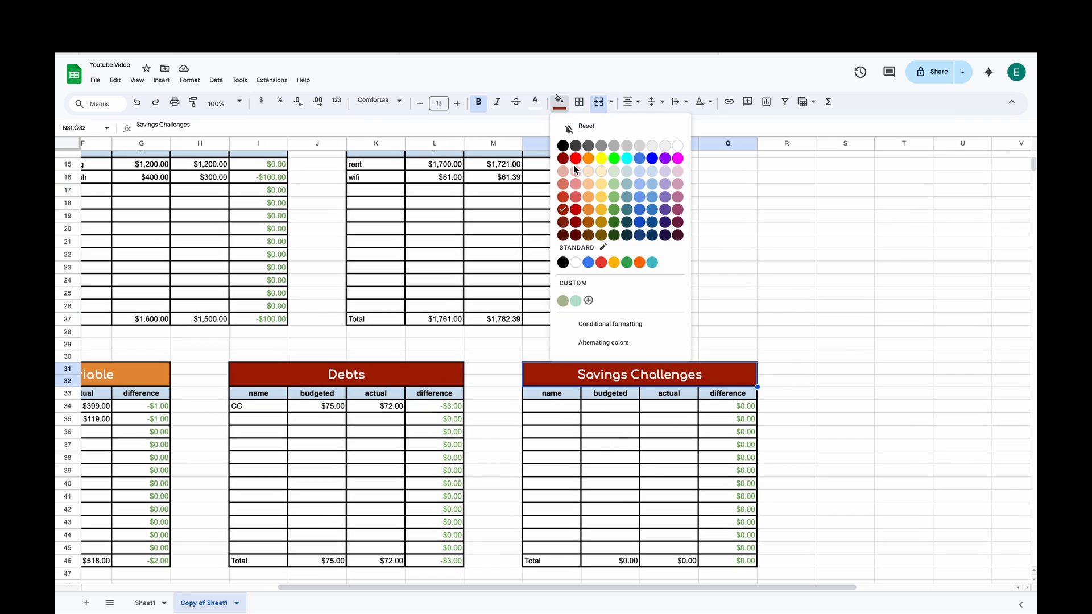
pyautogui.click(678, 171)
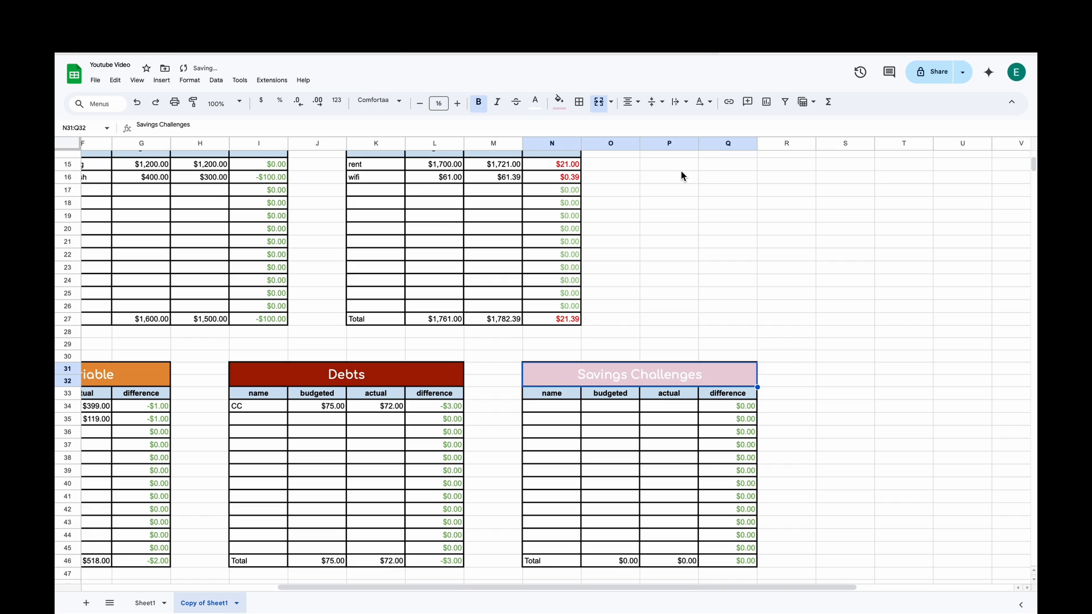
pyautogui.click(560, 103)
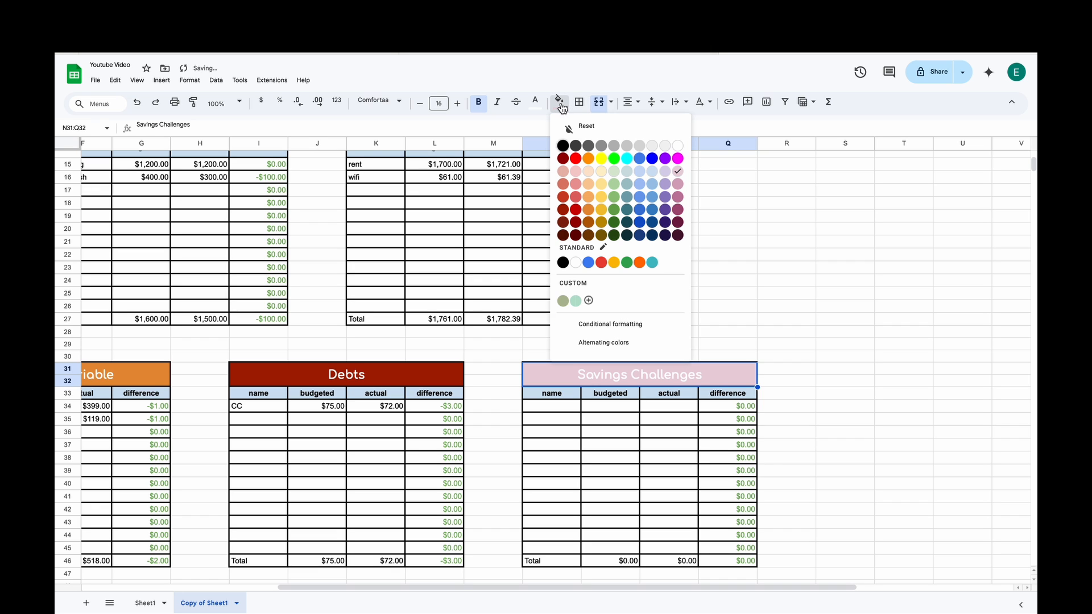
pyautogui.click(678, 184)
pyautogui.click(694, 258)
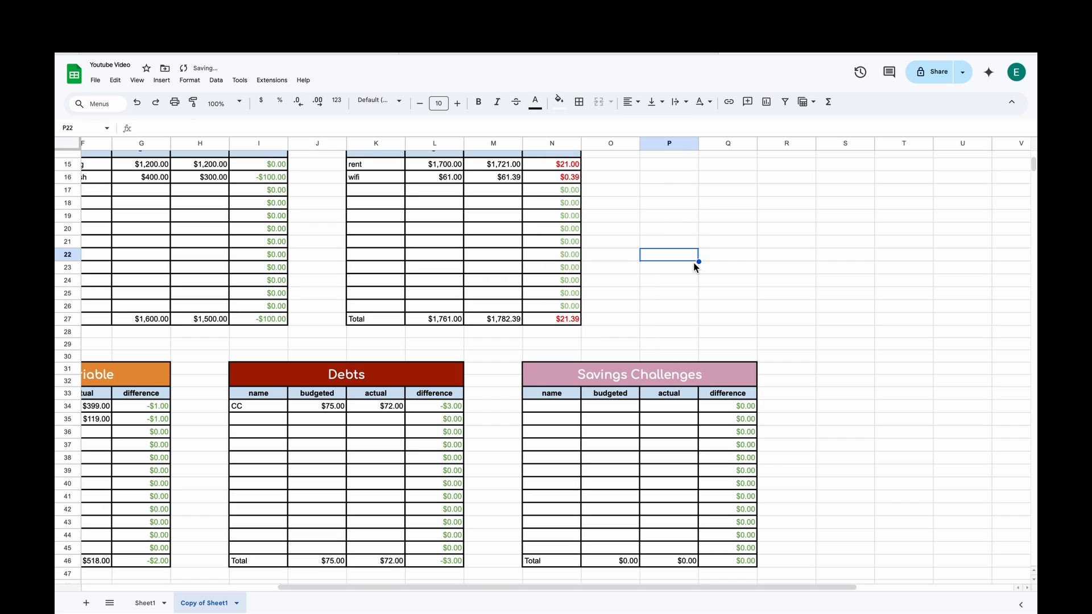
# - Enter "HYSA" as the first name in the Savings Challenges table, cell N34
pyautogui.click(559, 411)
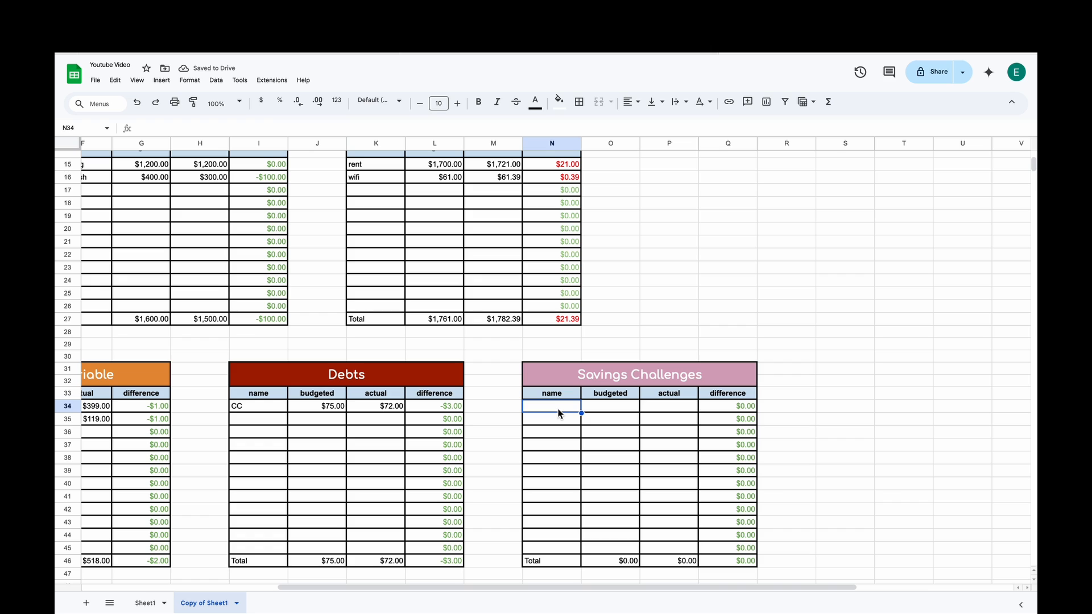
pyautogui.write('HYSA')
pyautogui.press('Return')
# - Add a note to the HYSA cell N34 reading "HYSA = High Yield Savings Account"
pyautogui.click(548, 408)
pyautogui.click(161, 83)
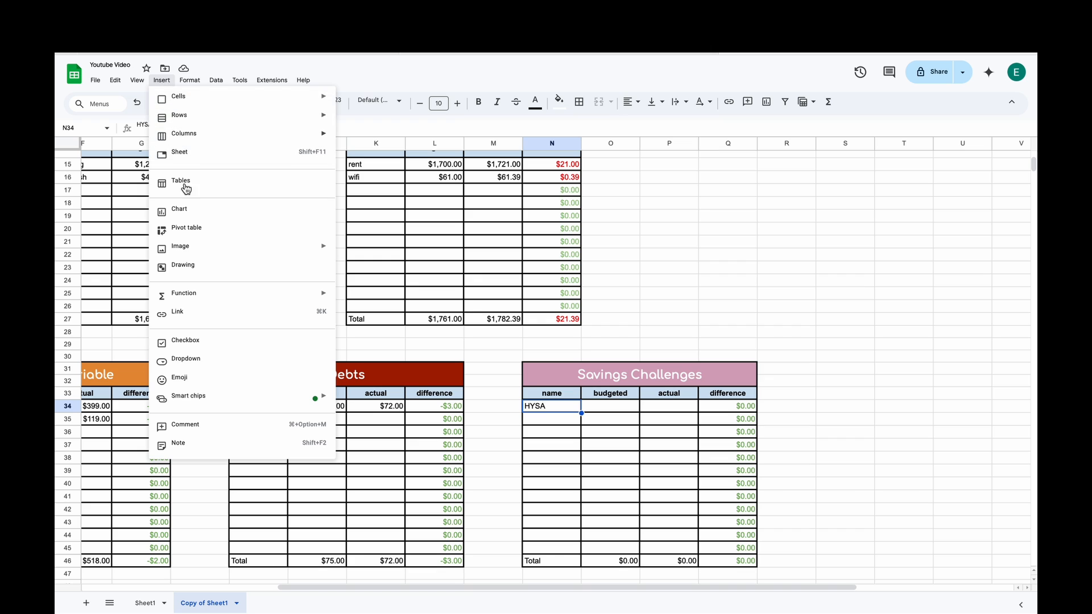
pyautogui.click(201, 448)
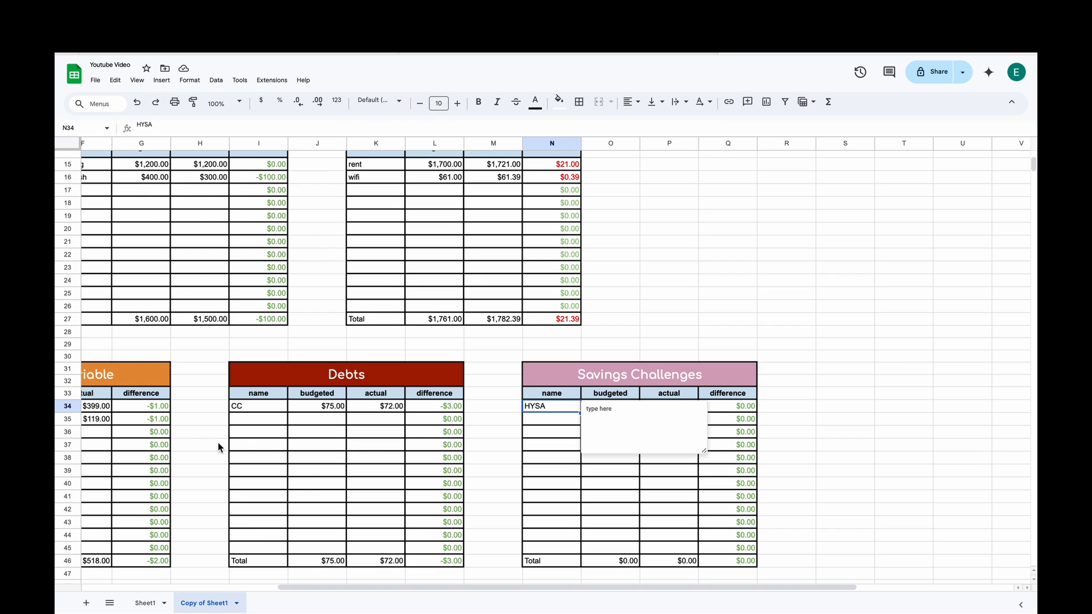
pyautogui.press('BackSpace')
pyautogui.press('BackSpace')
pyautogui.press('BackSpace')
pyautogui.press('BackSpace')
pyautogui.press('BackSpace')
pyautogui.press('BackSpace')
pyautogui.press('BackSpace')
pyautogui.press('BackSpace')
pyautogui.press('BackSpace')
pyautogui.write('HYSA = High Yield Savings Accpun')
pyautogui.press('BackSpace')
pyautogui.write('ount')
pyautogui.click(695, 318)
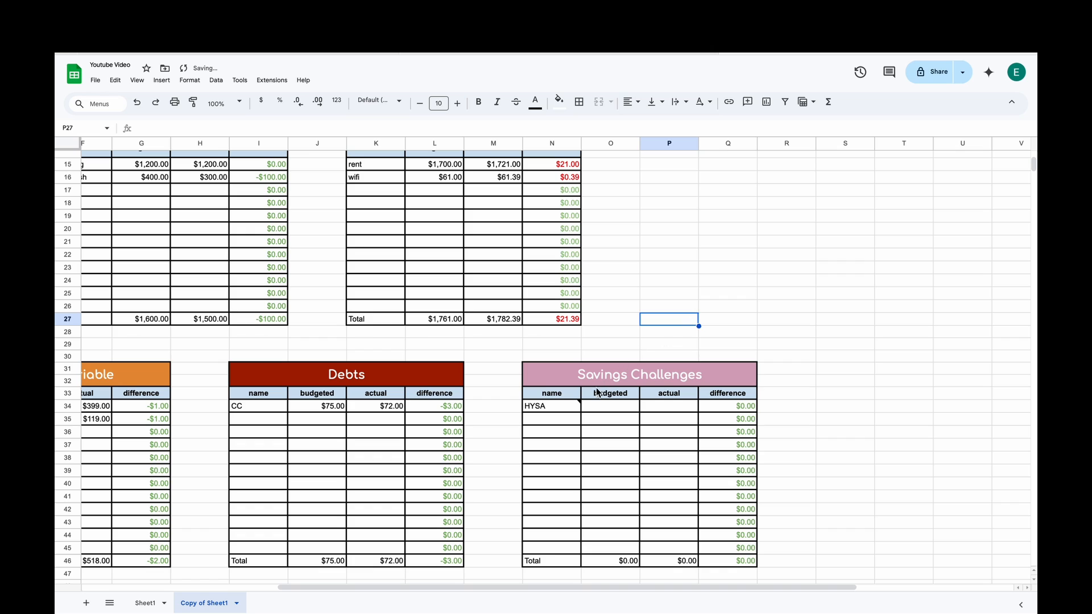
pyautogui.moveTo(572, 405)
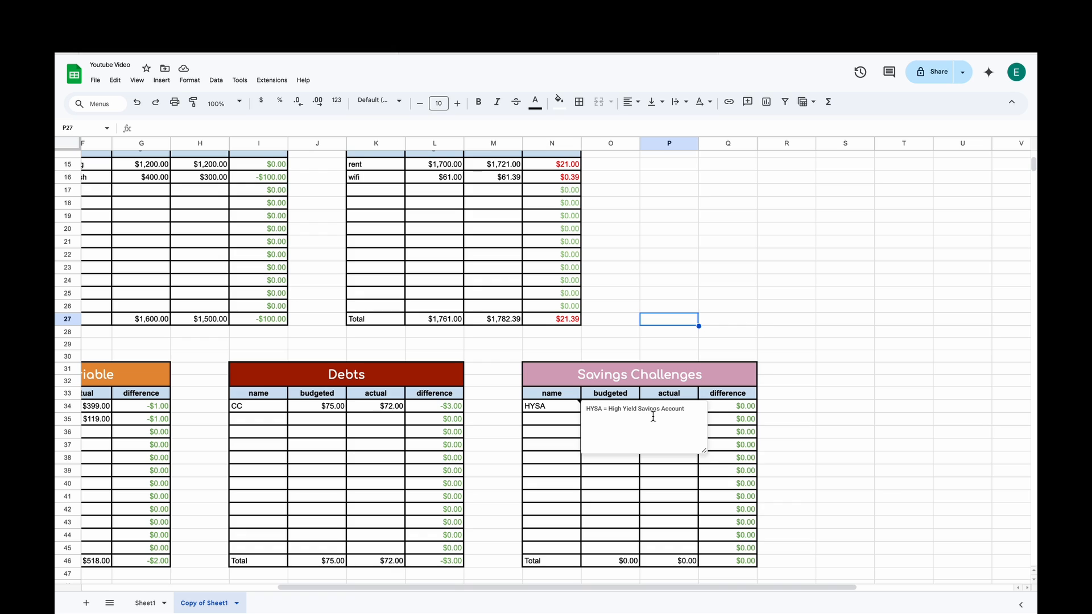
pyautogui.press('Return')
pyautogui.write('IOU')
pyautogui.press('BackSpace')
pyautogui.press('BackSpace')
pyautogui.press('BackSpace')
# - Enter "emergency fund" as the second name in the Savings Challenges table, cell N35
pyautogui.click(547, 420)
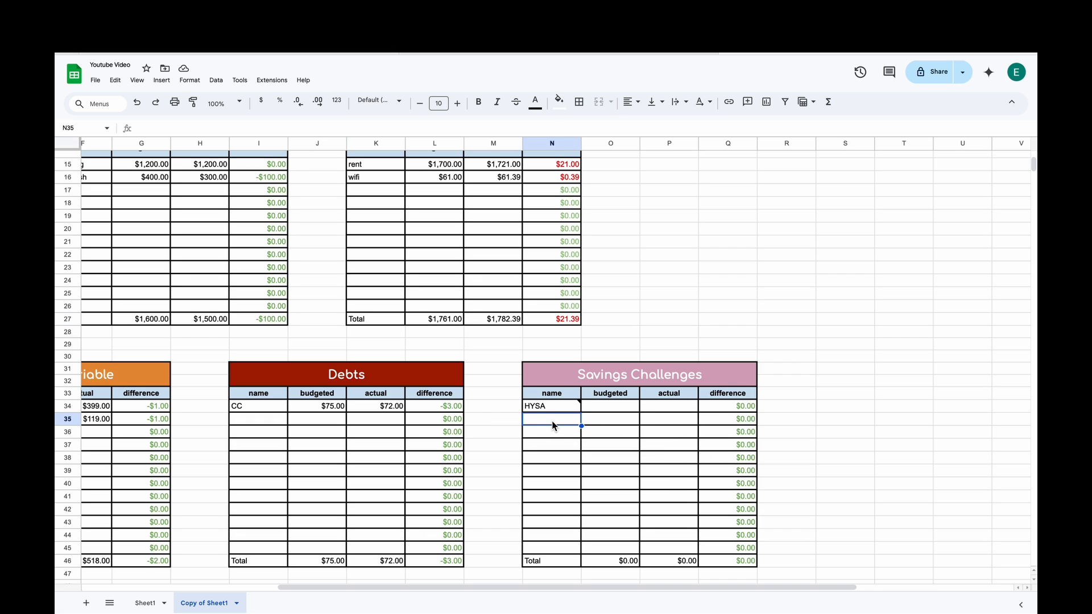
pyautogui.write('emerhgency fund')
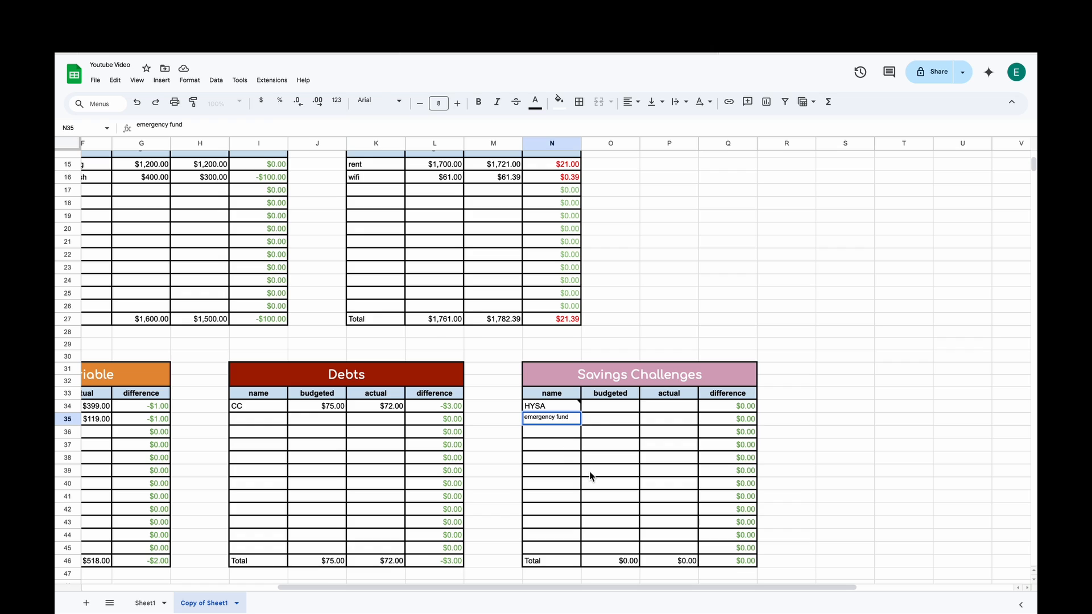
pyautogui.click(597, 419)
# - Enter budgeted amounts of 200 for HYSA and 300 for the emergency fund in cells O34 and O35
pyautogui.click(601, 410)
pyautogui.write('200')
pyautogui.click(617, 426)
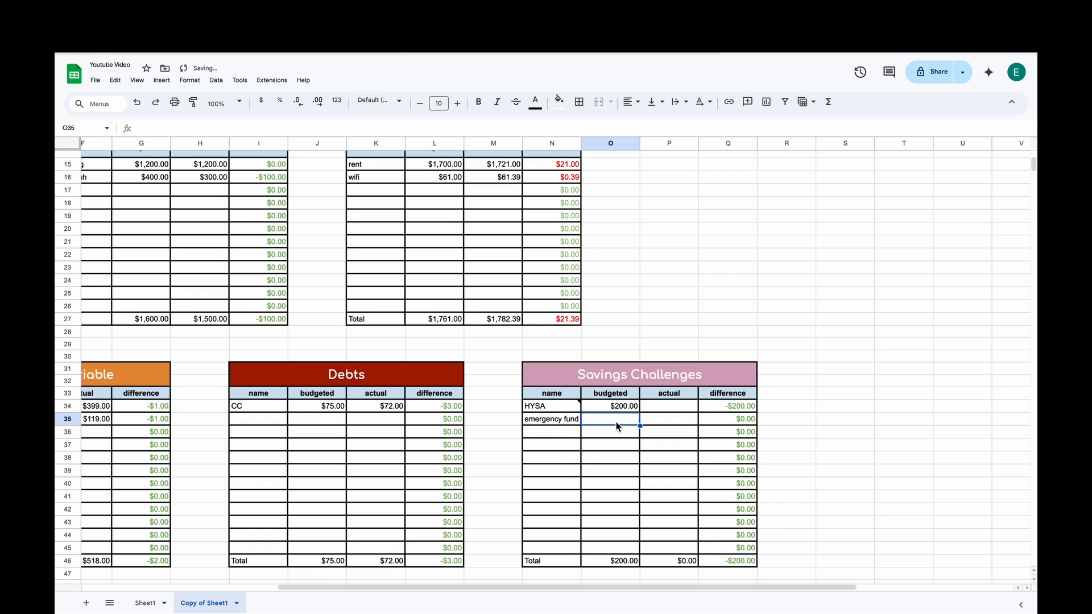
pyautogui.write('300')
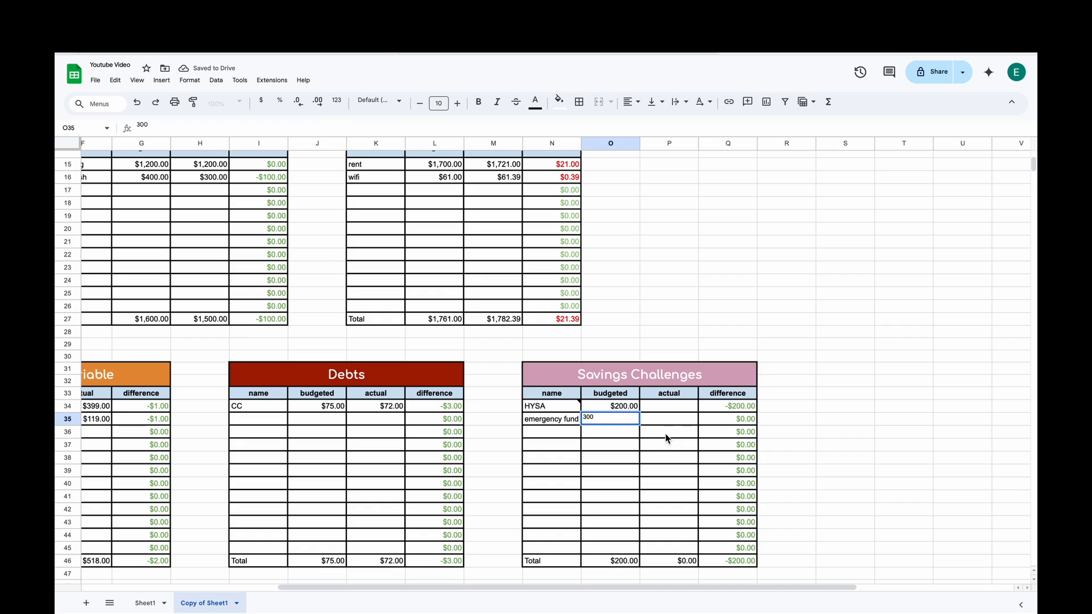
# - Enter 205 as the actual HYSA amount in cell P34
pyautogui.click(675, 407)
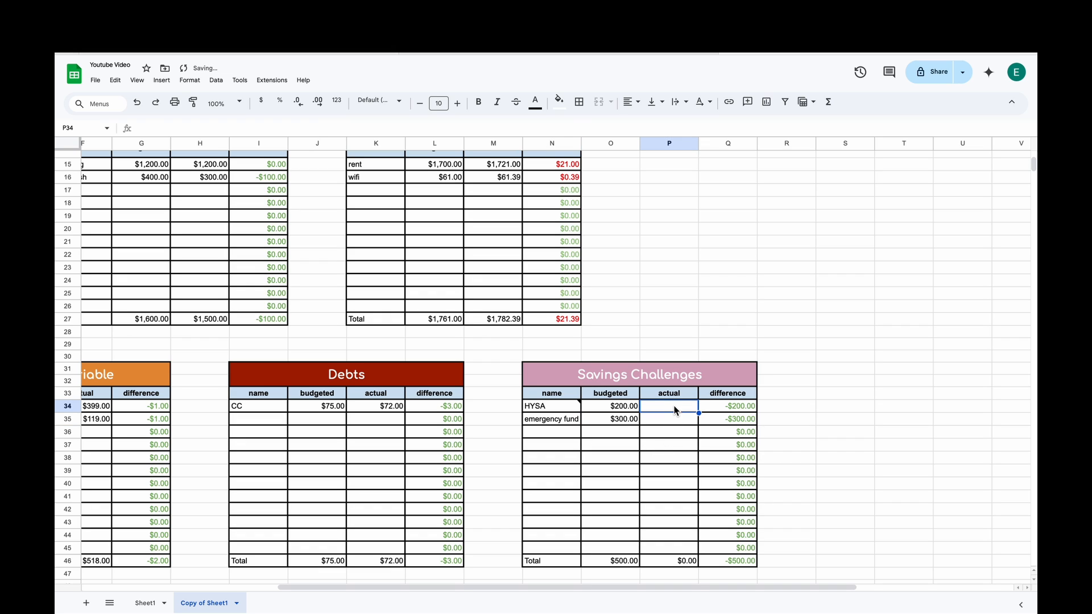
pyautogui.write('205')
pyautogui.press('Return')
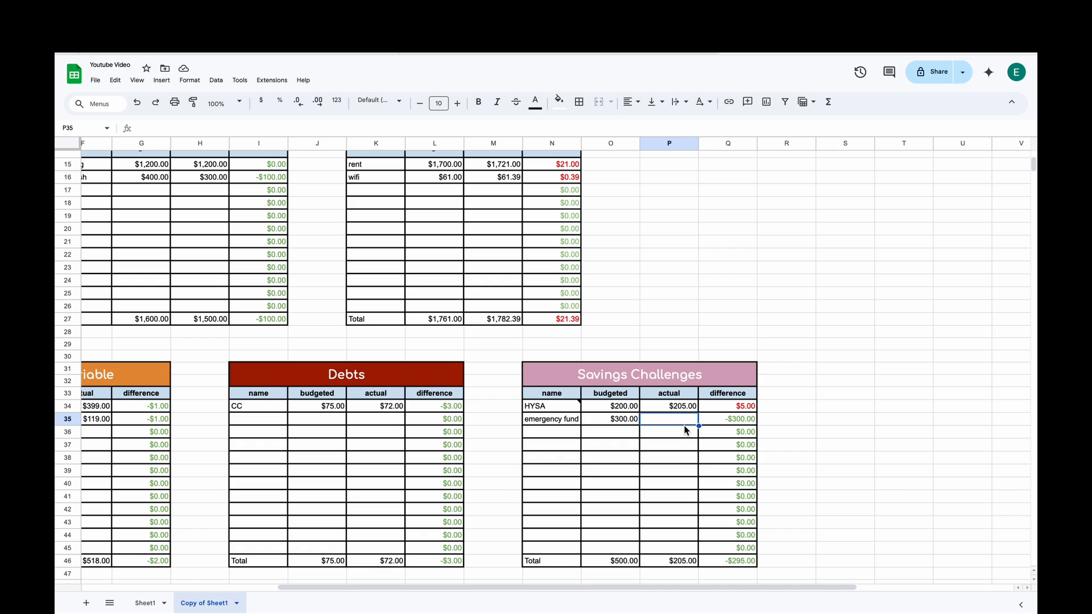
# - Set the actual amounts to 200 for HYSA in P34 and 300 for the emergency fund in P35
pyautogui.click(681, 408)
pyautogui.write('200')
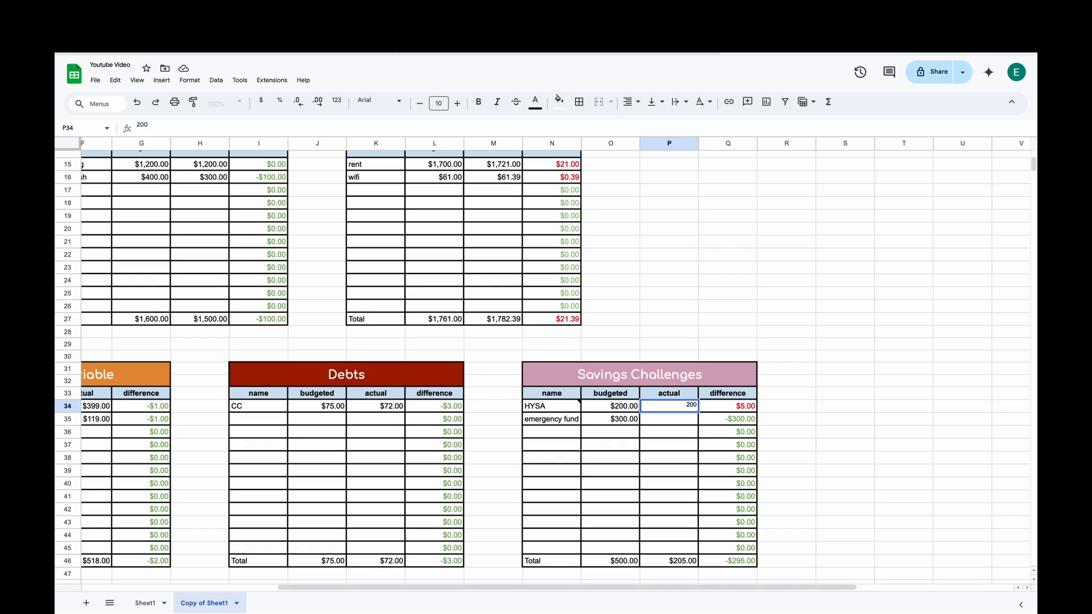
pyautogui.click(676, 432)
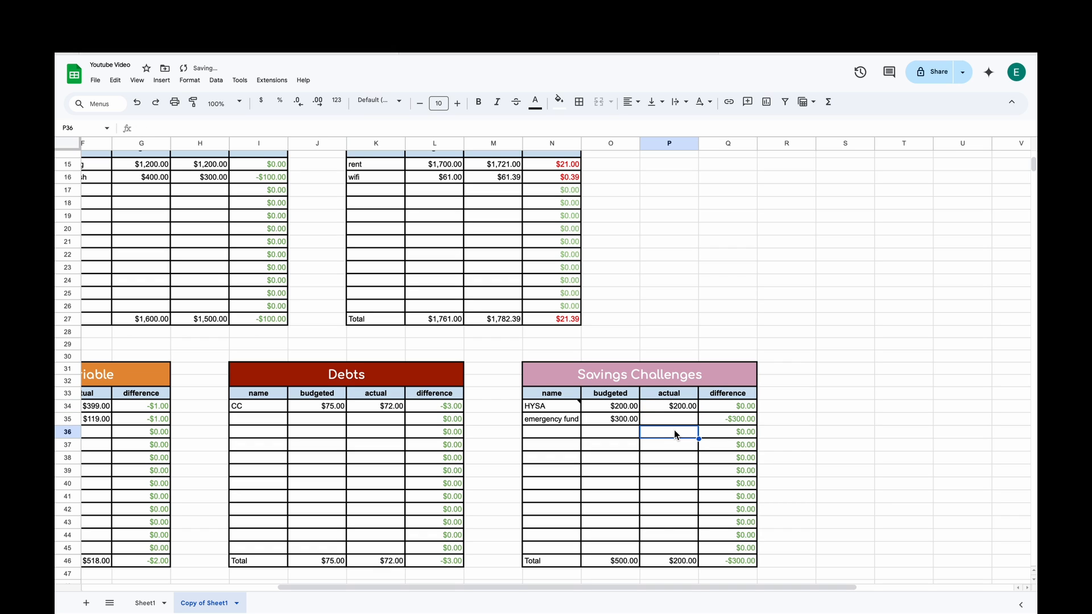
pyautogui.click(675, 423)
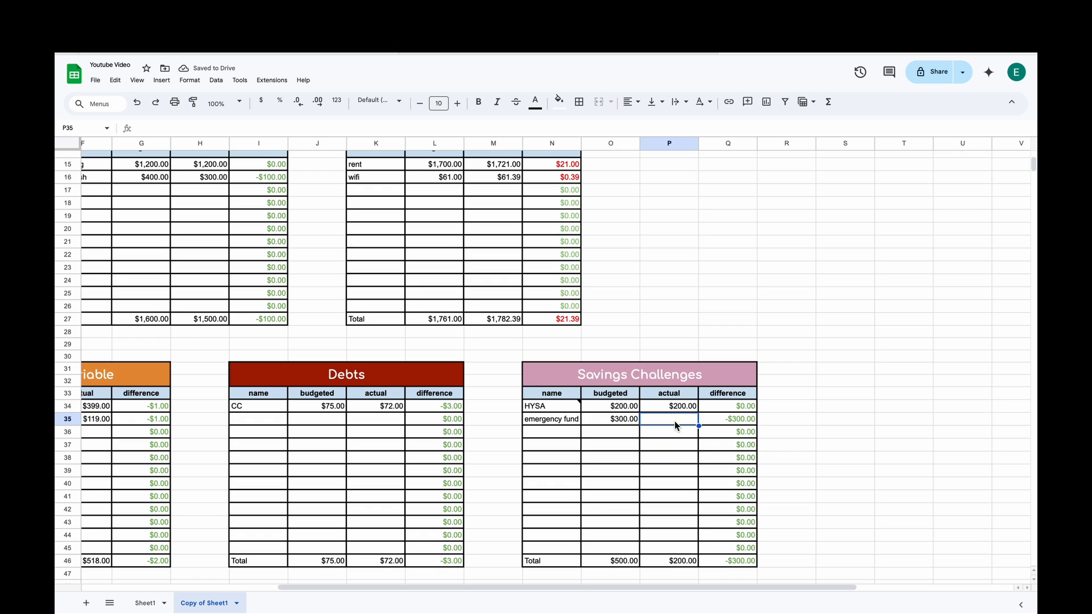
pyautogui.write('300')
pyautogui.press('Return')
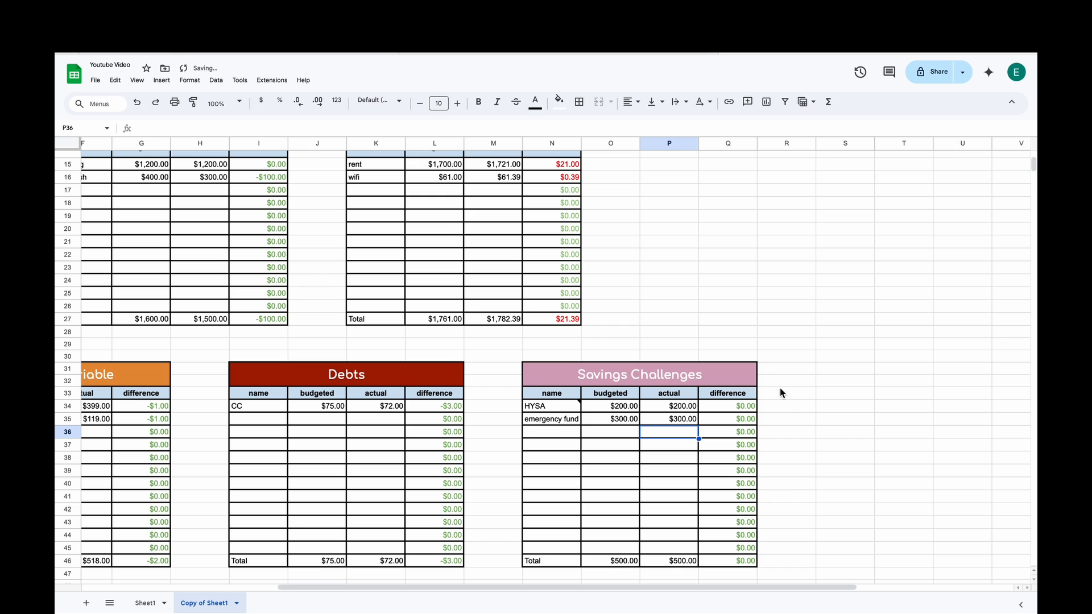
pyautogui.click(806, 409)
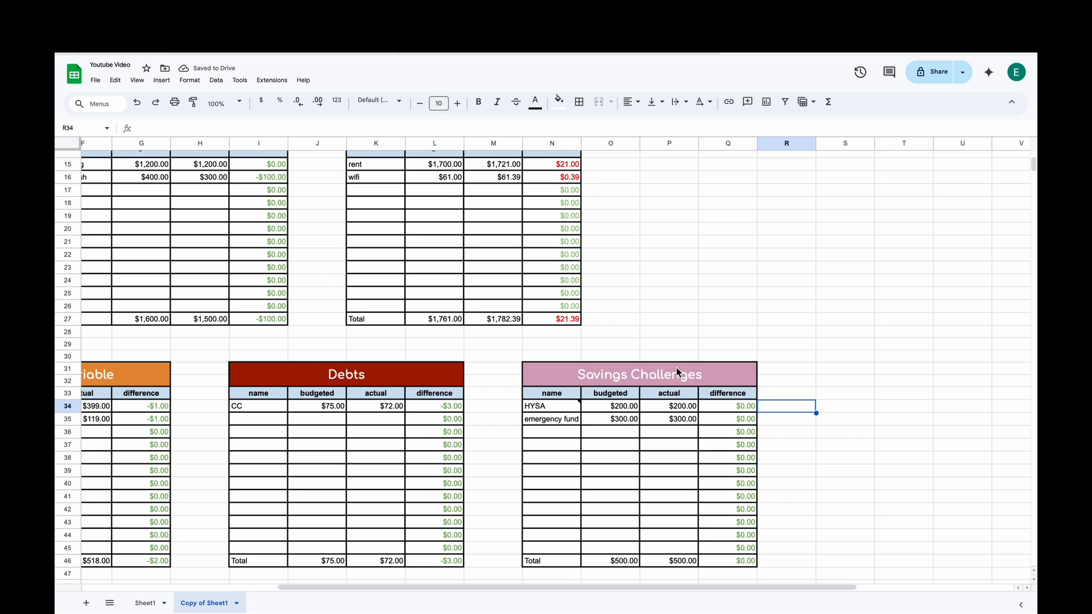
# - Insert a new chart using the empty range K2:O9 above the Expenses- Fixed table
pyautogui.scroll(5, 631, 358)
pyautogui.hscroll(-2, 632, 358)
pyautogui.scroll(-3, 630, 358)
pyautogui.hscroll(1, 630, 358)
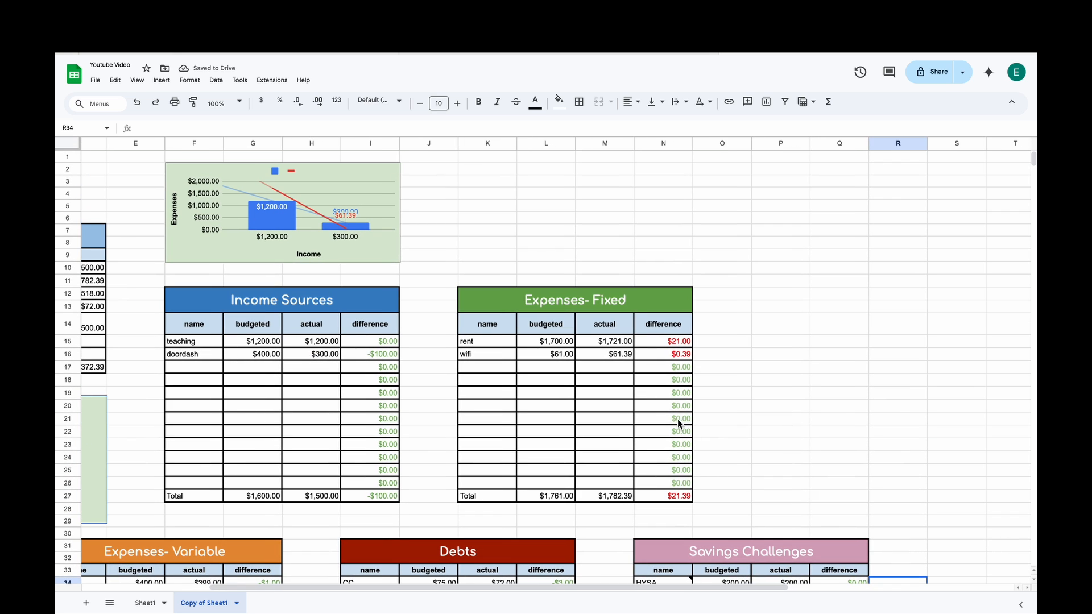
pyautogui.scroll(3, 654, 456)
pyautogui.hscroll(-1, 653, 456)
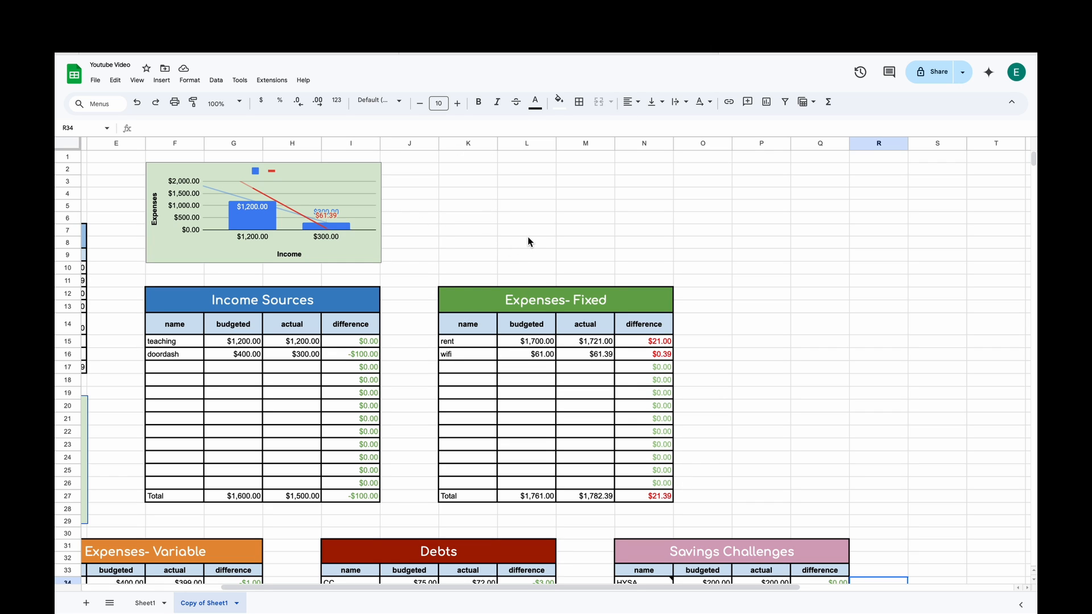
pyautogui.moveTo(472, 169); pyautogui.dragTo(692, 260)
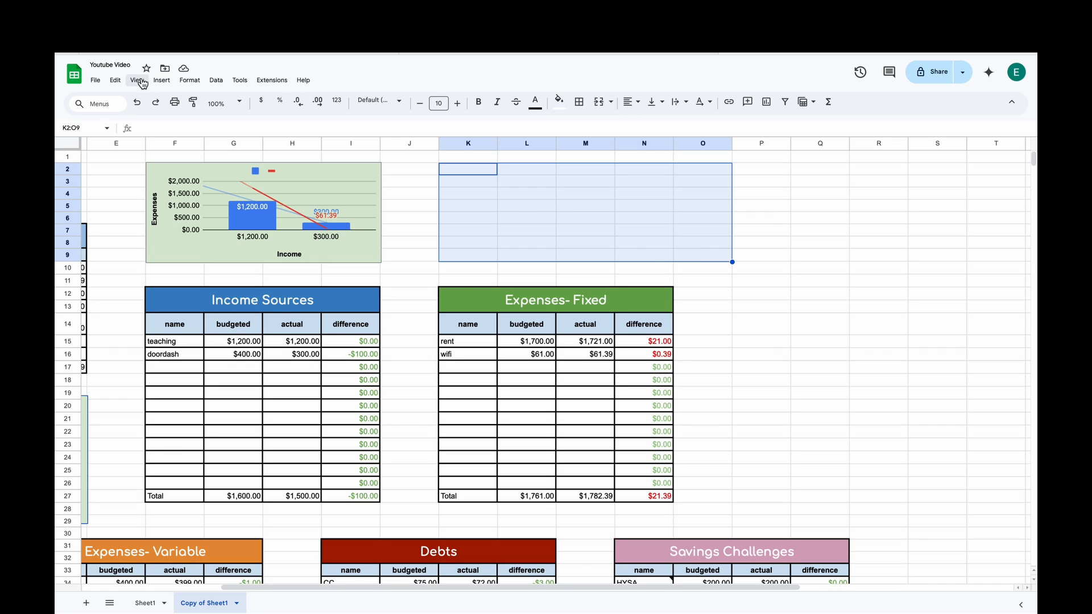
pyautogui.click(161, 80)
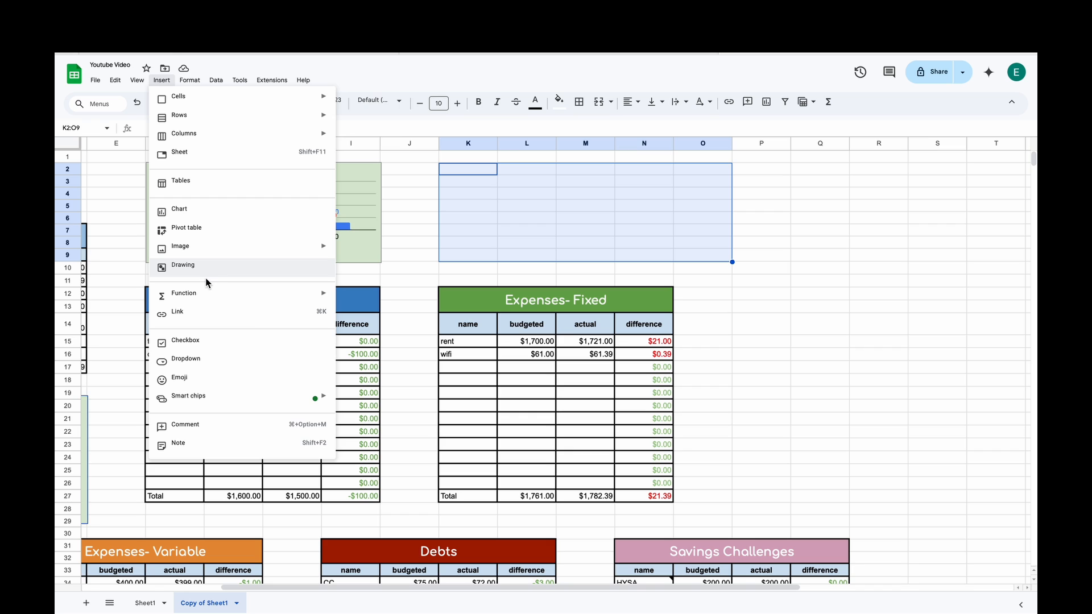
pyautogui.click(191, 216)
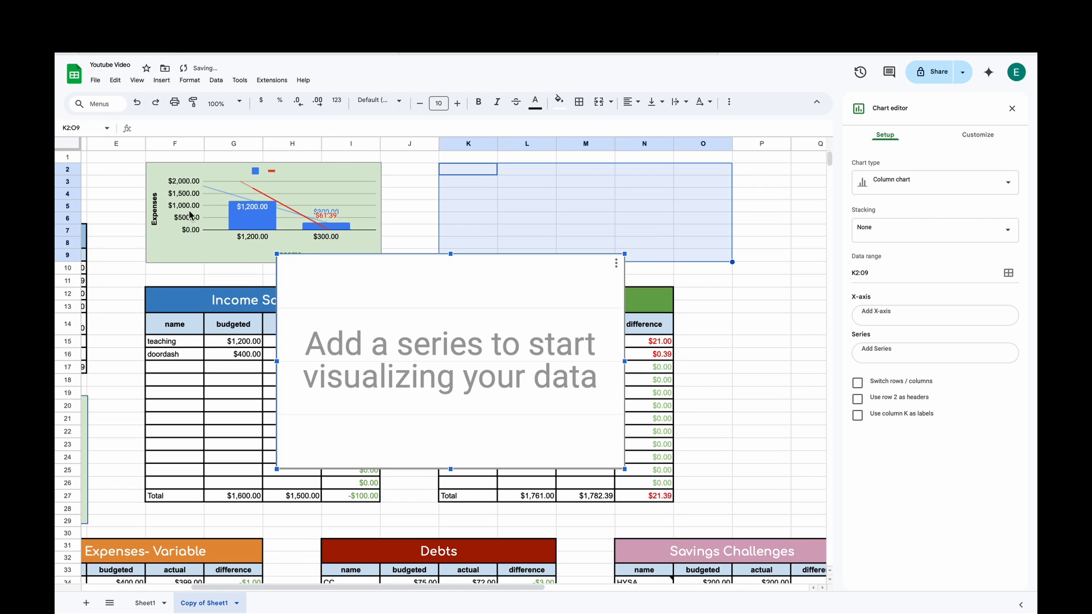
# - Move the new chart above the Expenses- Fixed table and resize it to cover cells K2:O9
pyautogui.moveTo(460, 257); pyautogui.dragTo(502, 219)
pyautogui.moveTo(787, 378); pyautogui.dragTo(733, 344)
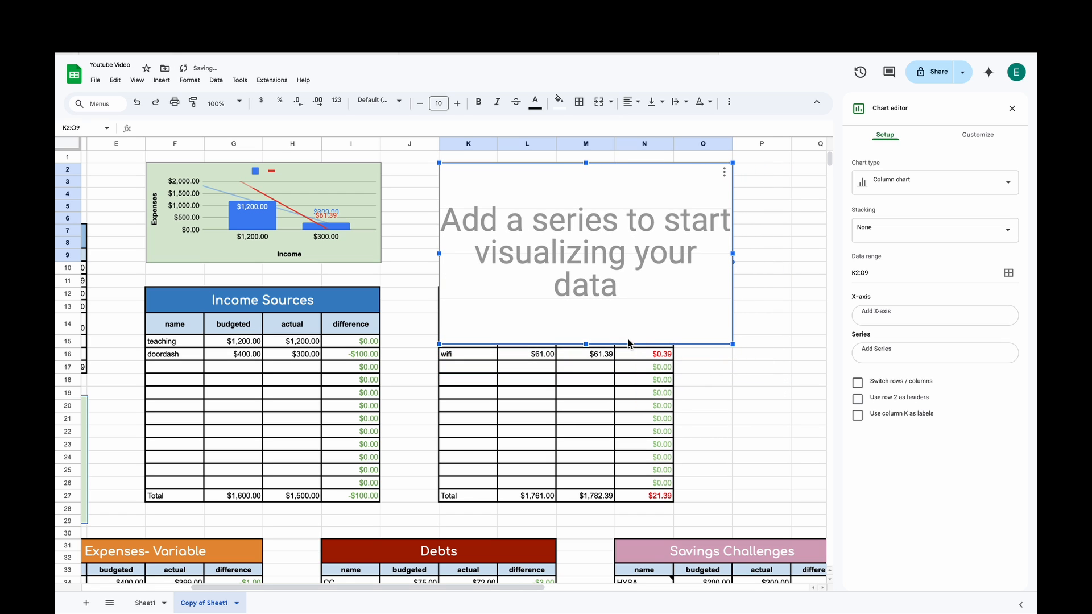
pyautogui.moveTo(586, 340); pyautogui.dragTo(597, 267)
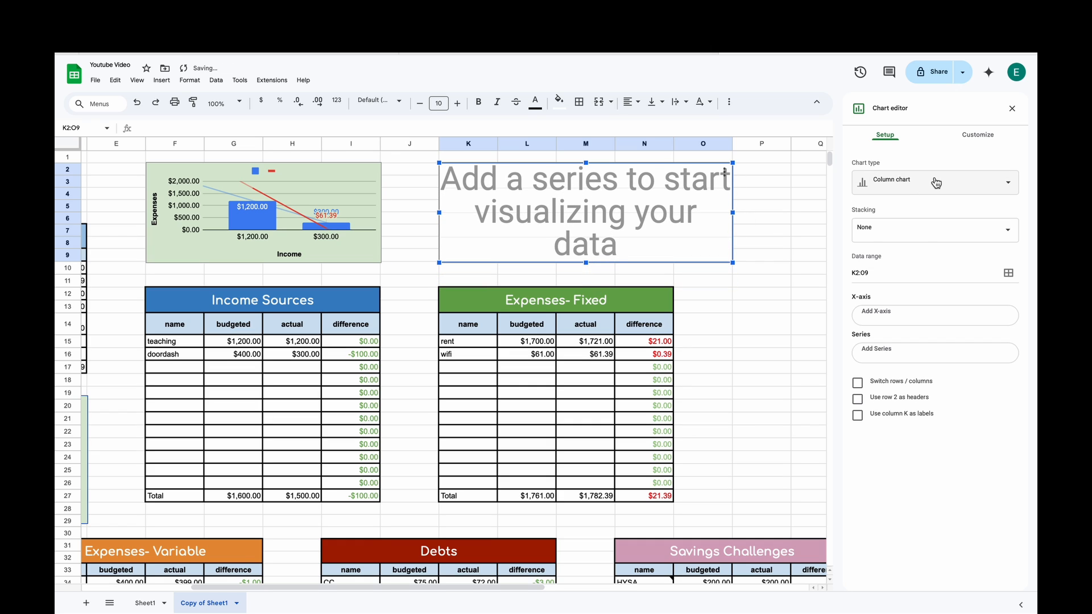
# - Change the new chart's type to Scorecard chart
pyautogui.click(937, 182)
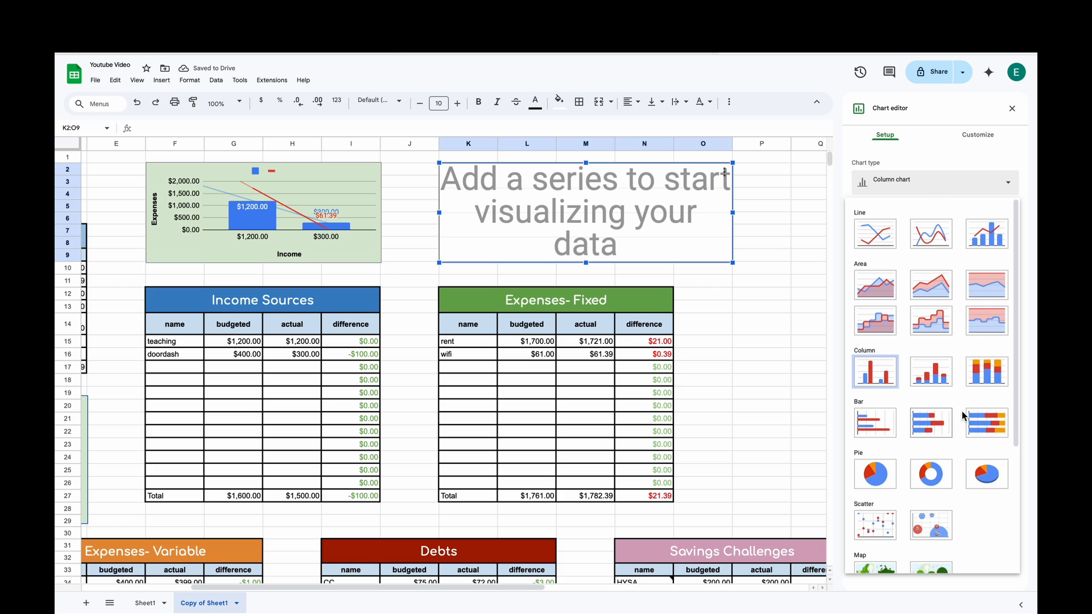
pyautogui.scroll(-4, 961, 411)
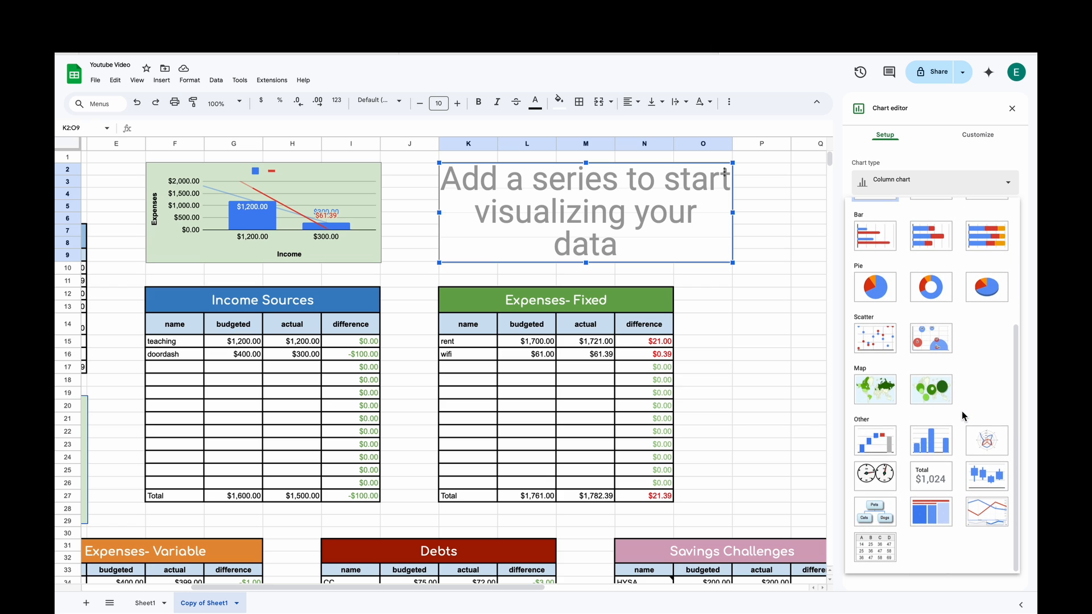
pyautogui.scroll(4, 961, 410)
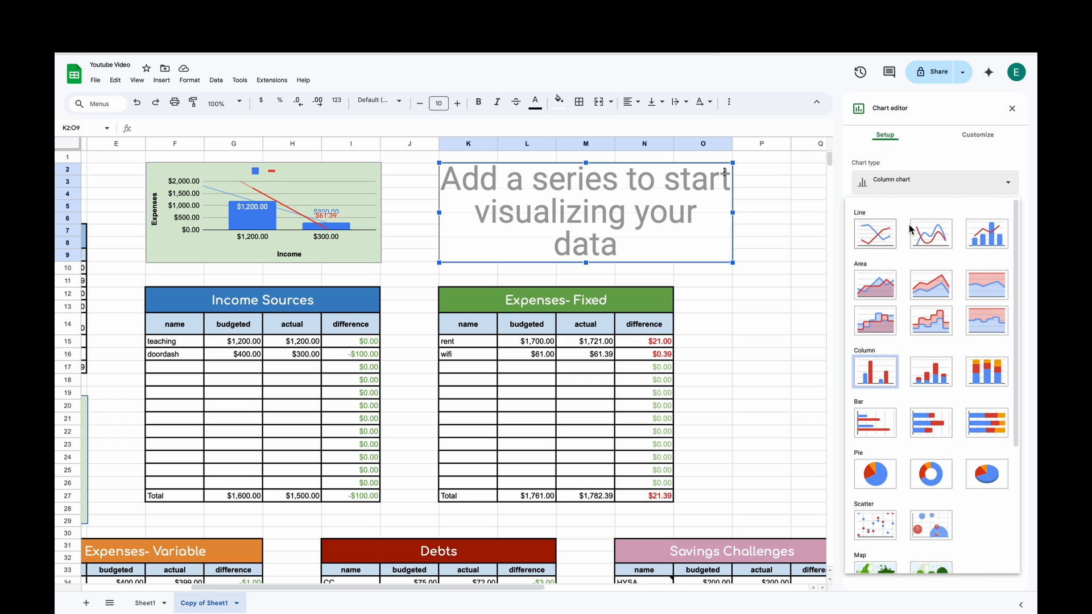
pyautogui.scroll(-1, 917, 487)
pyautogui.scroll(-3, 917, 487)
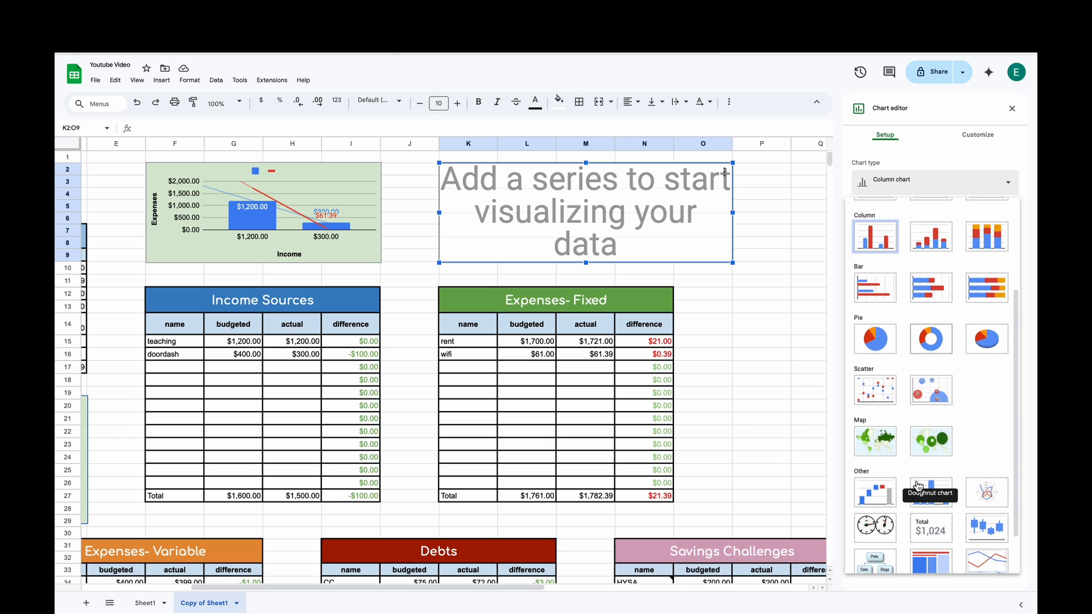
pyautogui.scroll(-2, 918, 486)
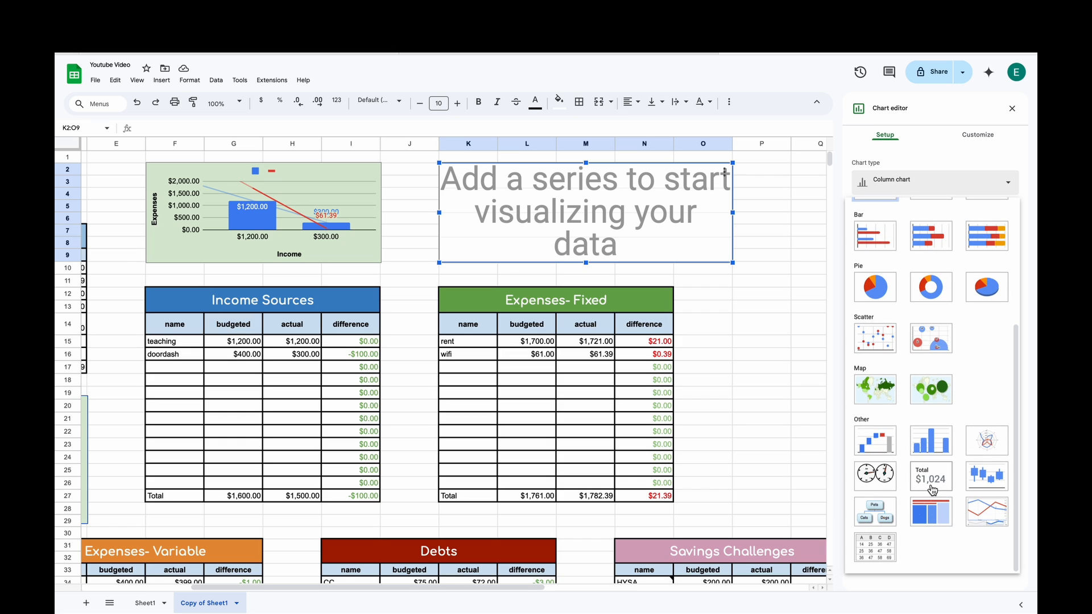
pyautogui.click(931, 484)
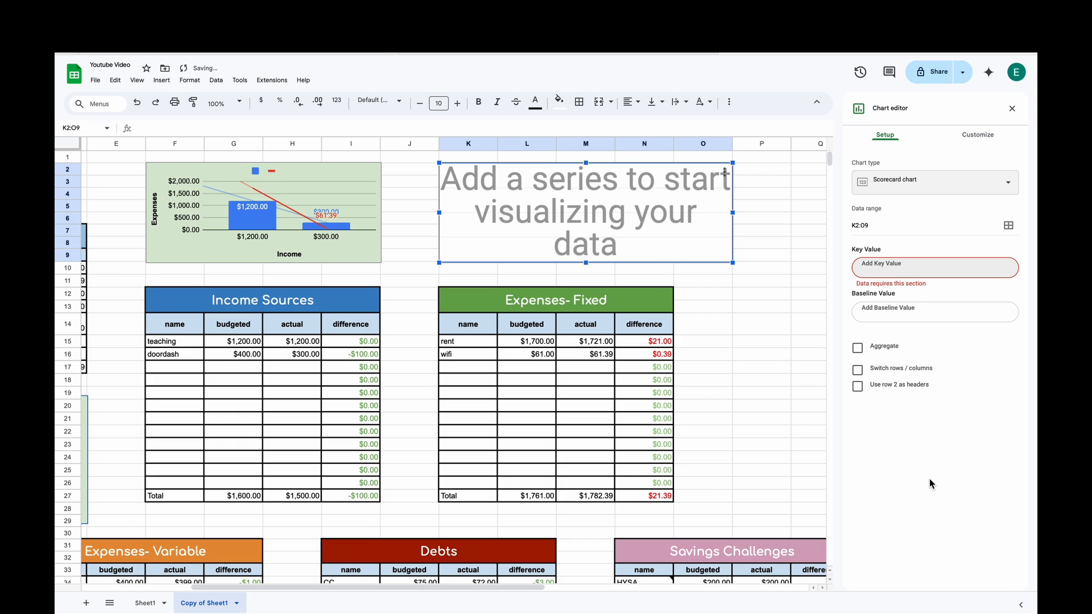
# - Set the scorecard's key value to the Savings Challenges actual total in cell P46
pyautogui.click(905, 270)
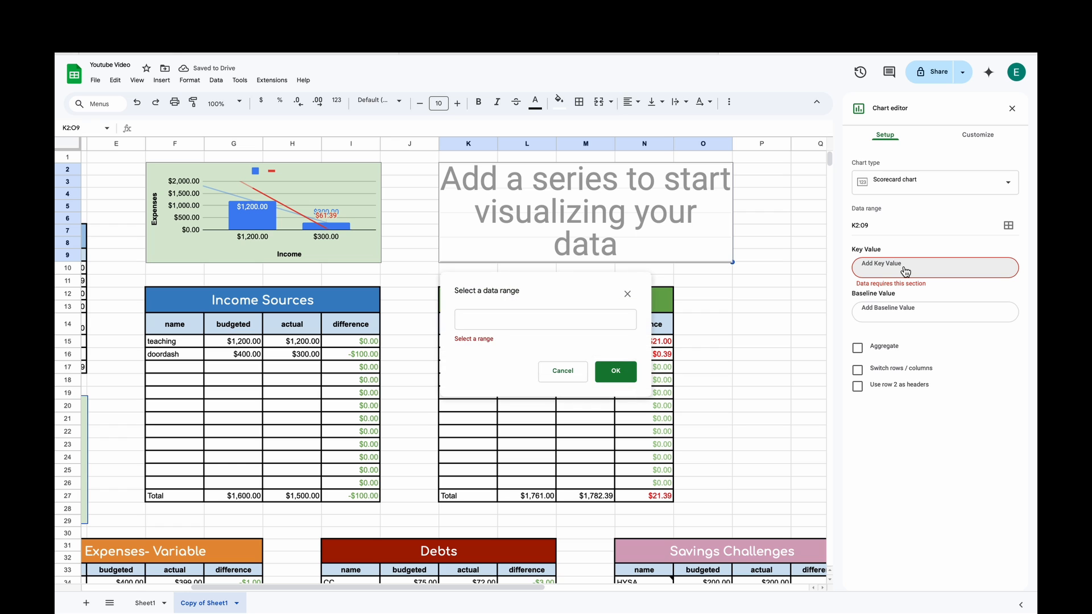
pyautogui.scroll(-6, 759, 337)
pyautogui.hscroll(3, 758, 337)
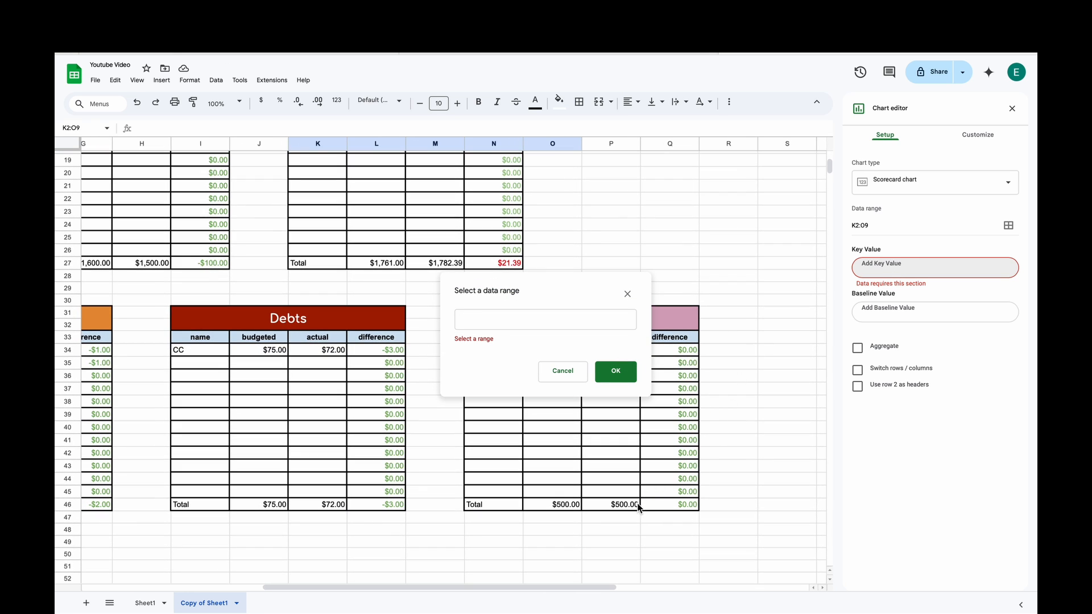
pyautogui.click(619, 504)
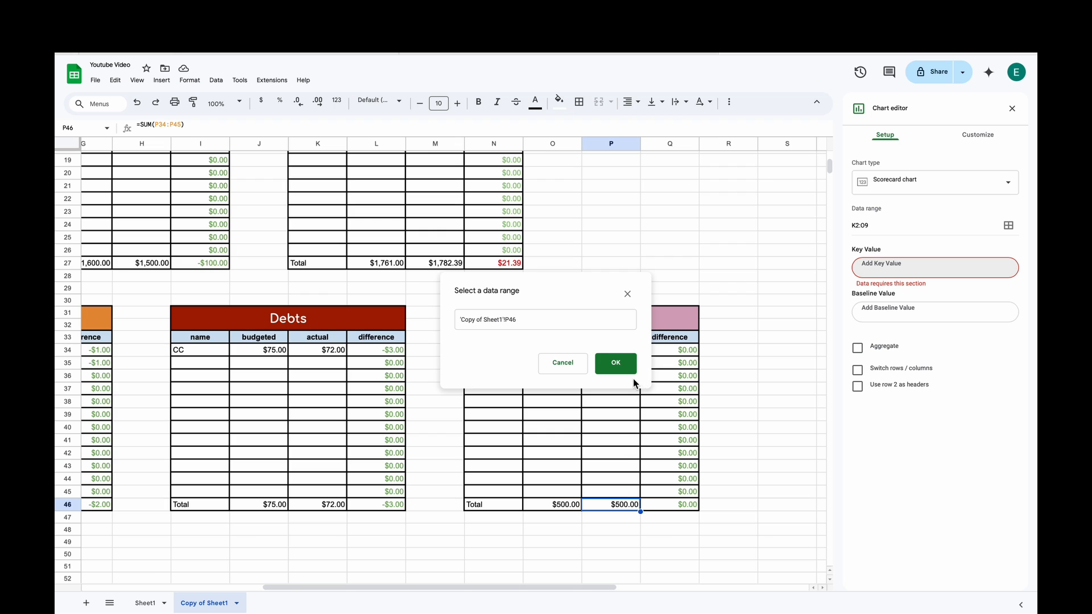
pyautogui.click(620, 364)
# - Enter 10000 as the budgeted Savings Challenges amount in cell C14 of the Budget Overview table
pyautogui.scroll(5, 621, 364)
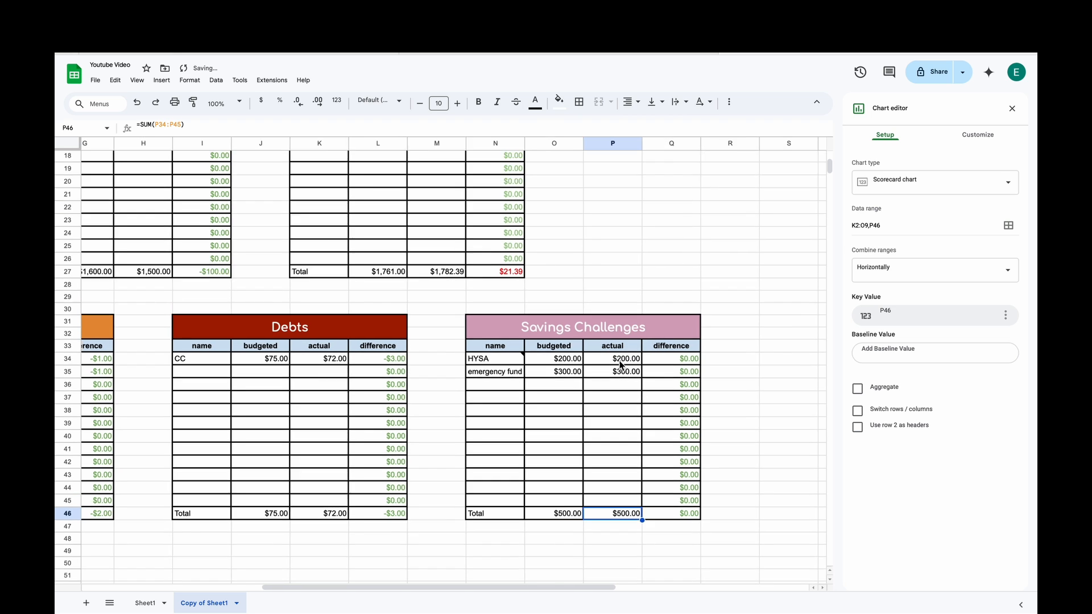
pyautogui.hscroll(-2, 621, 364)
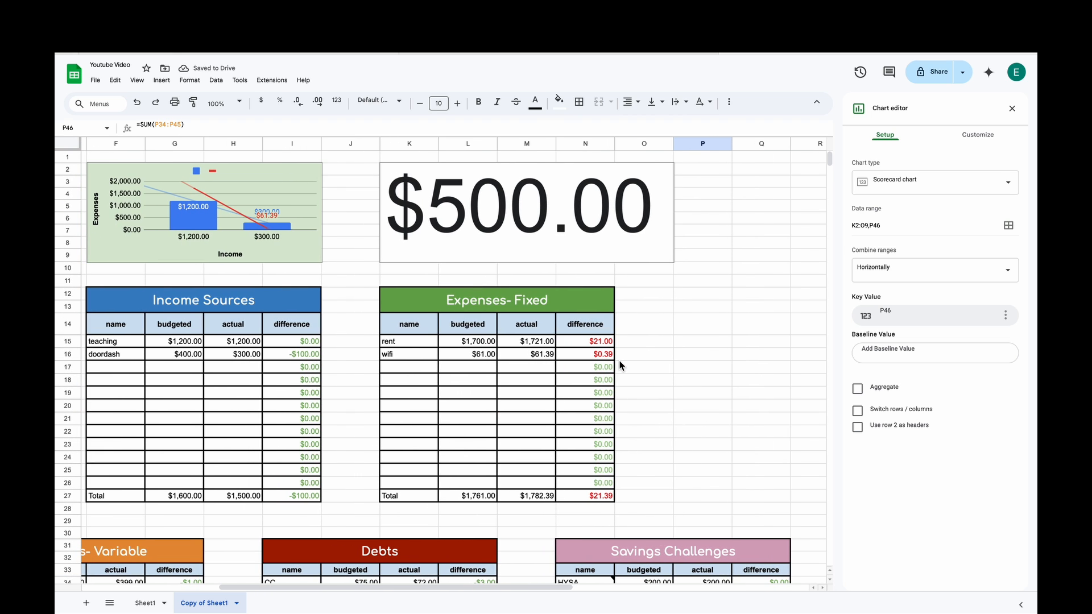
pyautogui.click(912, 355)
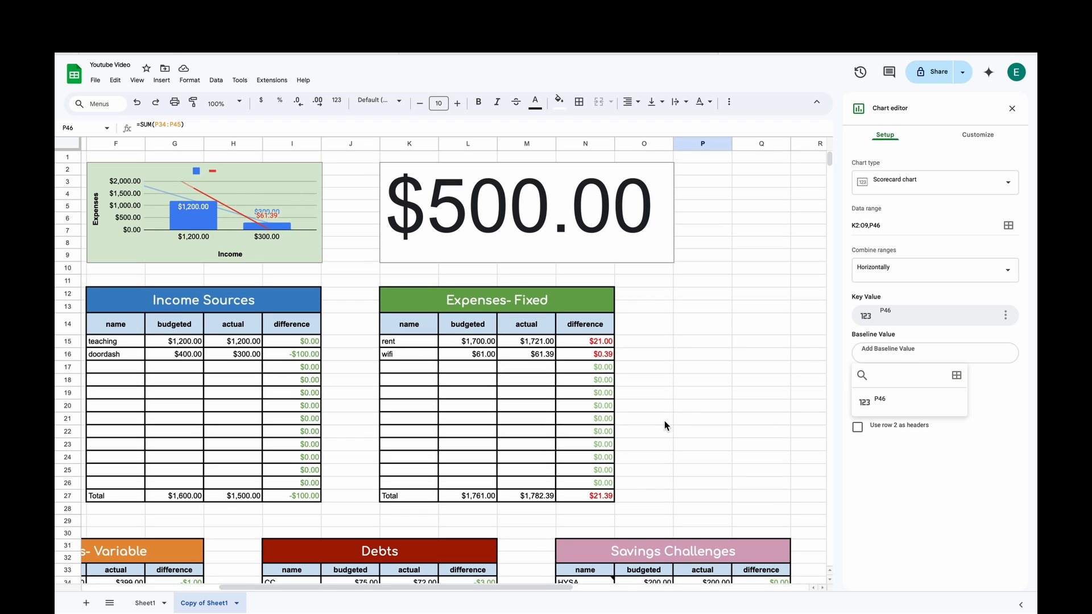
pyautogui.scroll(-3, 665, 421)
pyautogui.hscroll(-5, 664, 421)
pyautogui.scroll(3, 665, 421)
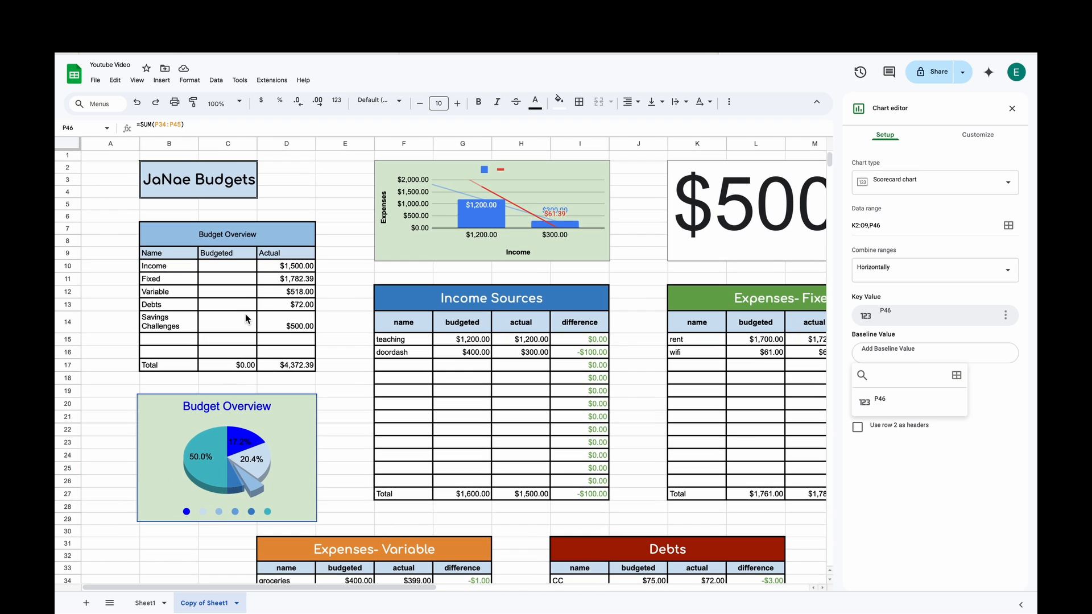
pyautogui.click(250, 325)
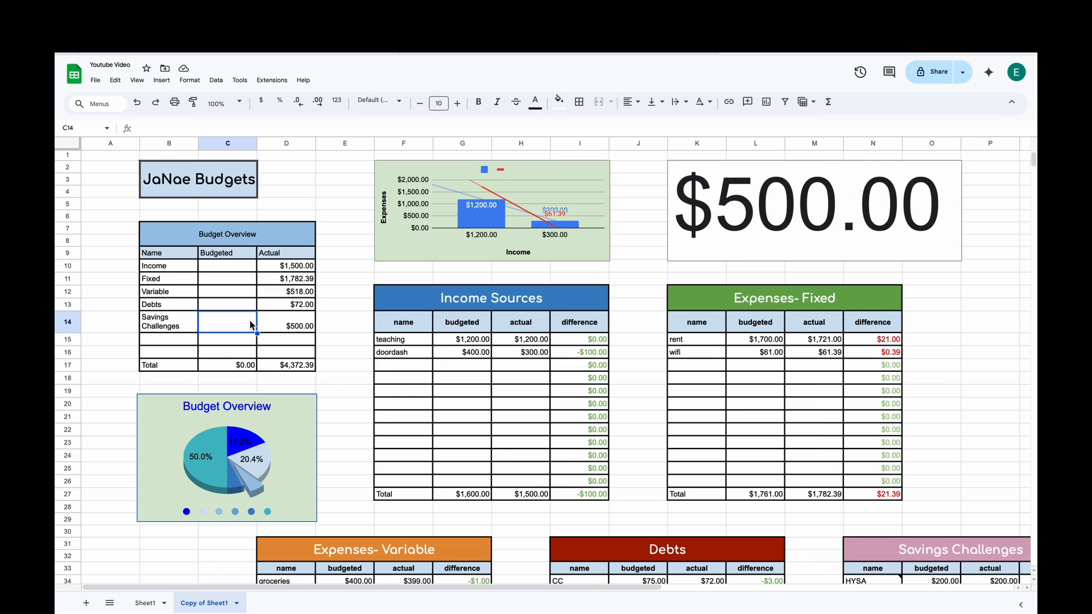
pyautogui.write('10000')
pyautogui.press('Return')
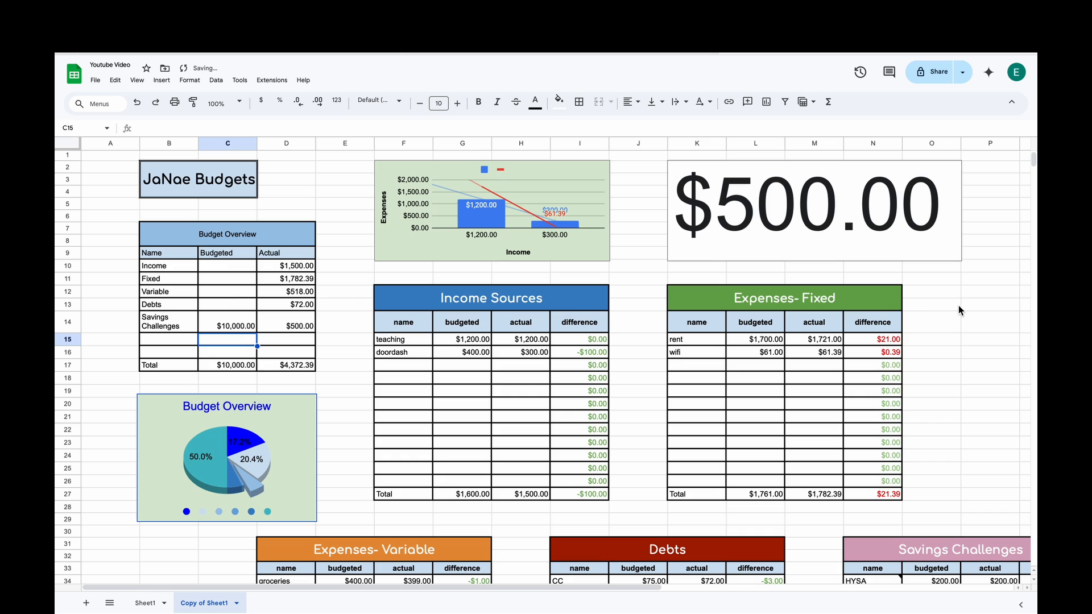
# - Set the scorecard's baseline value to the budgeted Savings Challenges amount in cell C14
pyautogui.click(877, 220)
pyautogui.doubleClick(877, 219)
pyautogui.click(897, 357)
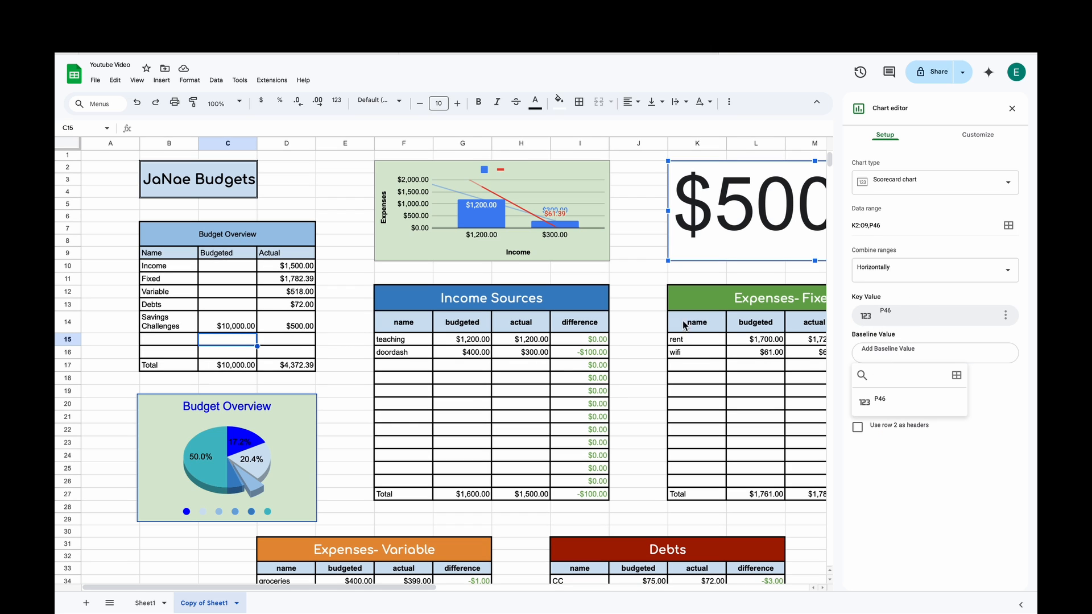
pyautogui.click(956, 375)
pyautogui.click(230, 327)
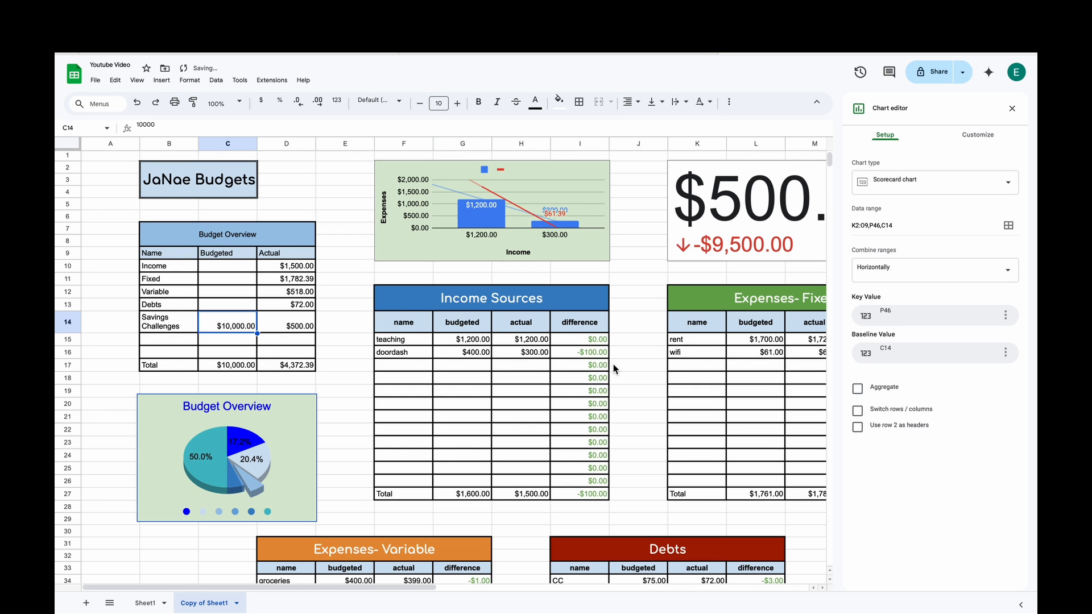
pyautogui.hscroll(5, 613, 364)
pyautogui.click(522, 244)
# - Set the emergency fund's actual amount to 900 in the Savings Challenges table and check the updated scorecard
pyautogui.scroll(-5, 758, 447)
pyautogui.hscroll(2, 758, 447)
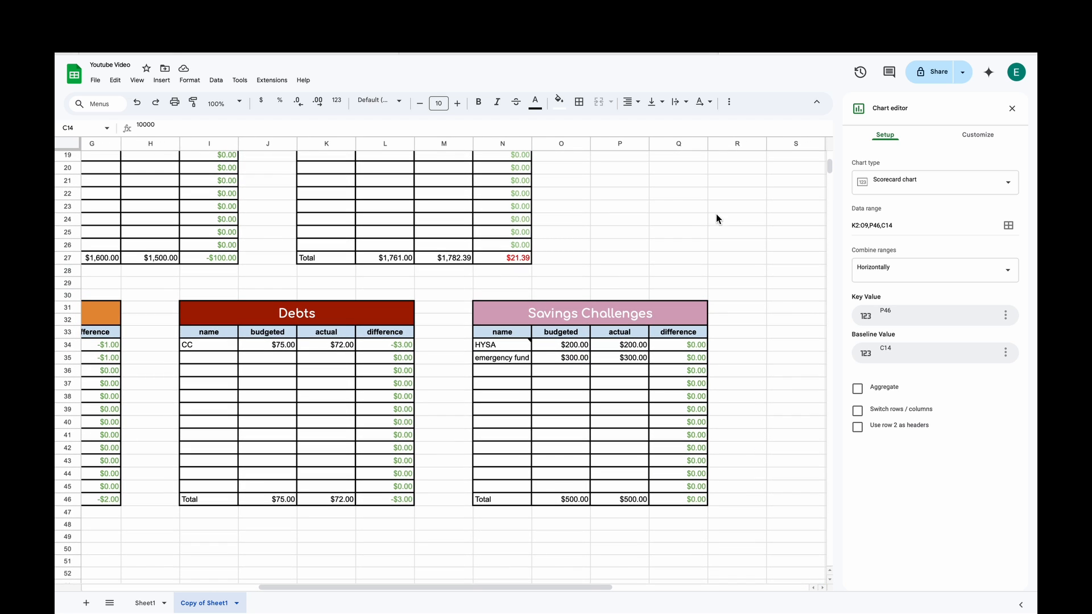
pyautogui.scroll(1, 651, 221)
pyautogui.hscroll(-1, 651, 221)
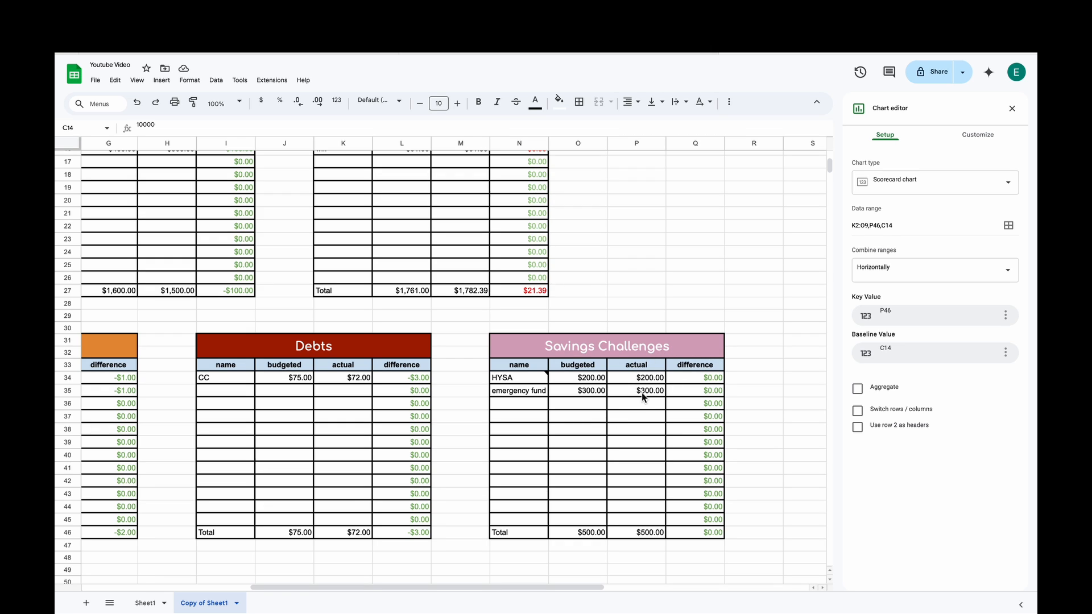
pyautogui.click(648, 533)
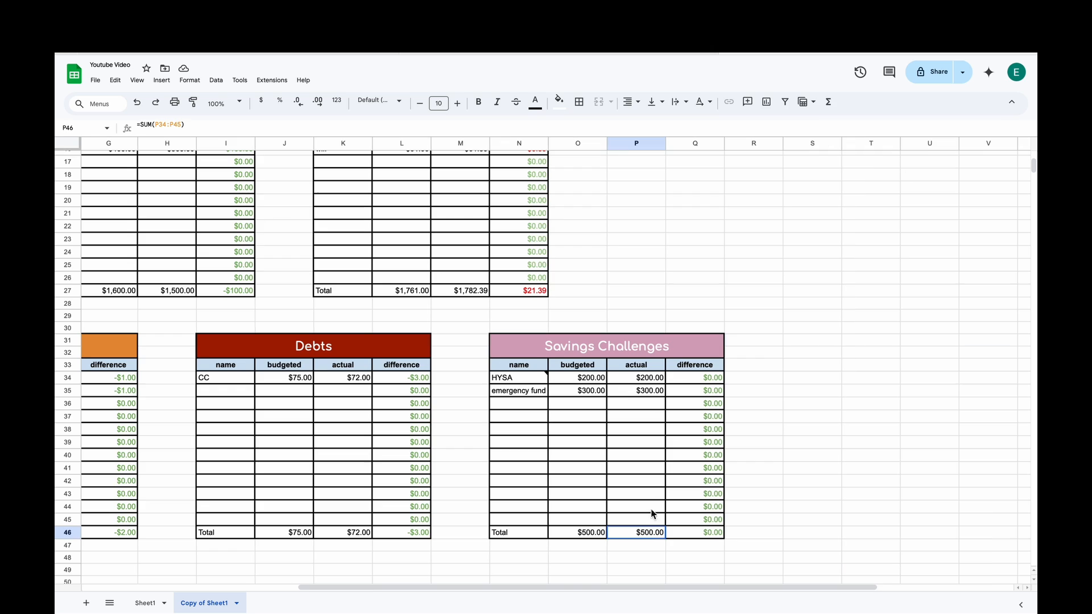
pyautogui.click(650, 392)
pyautogui.press('BackSpace')
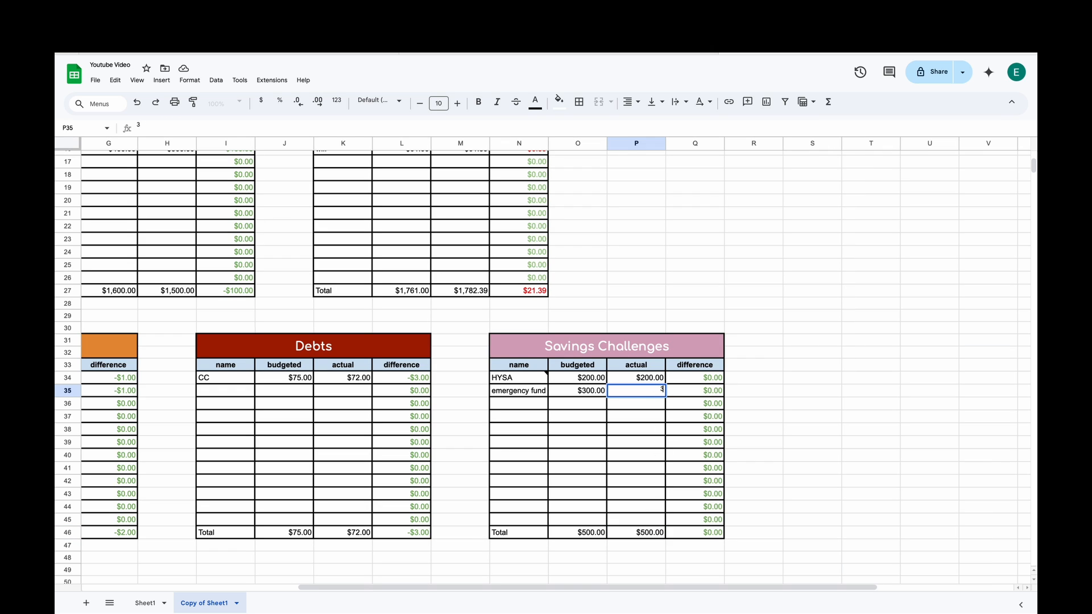
pyautogui.write('900')
pyautogui.press('Return')
pyautogui.scroll(5, 689, 288)
pyautogui.hscroll(-3, 688, 288)
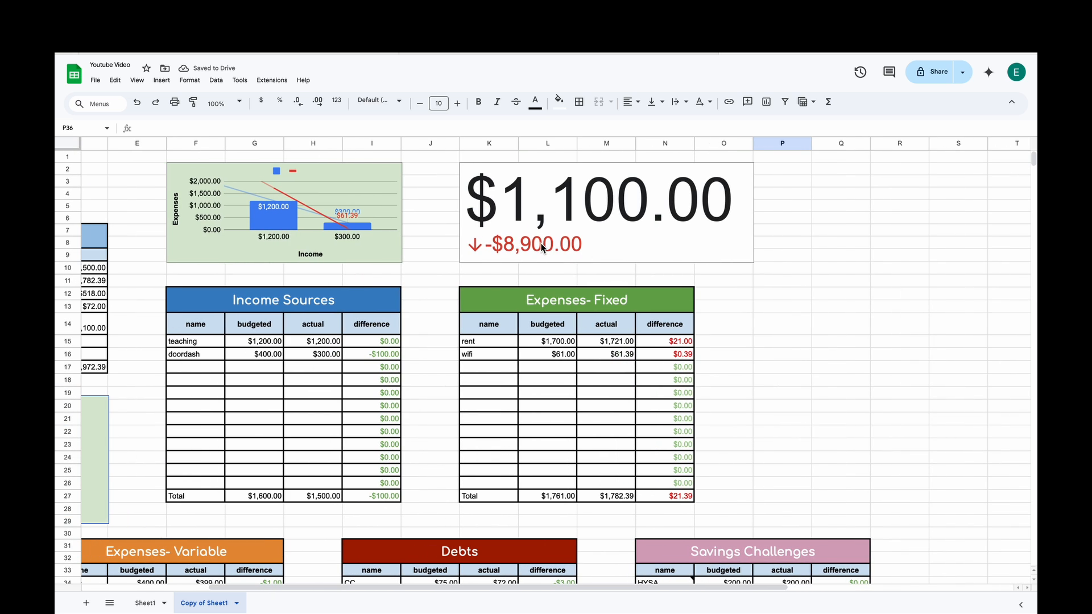
pyautogui.hscroll(-3, 766, 343)
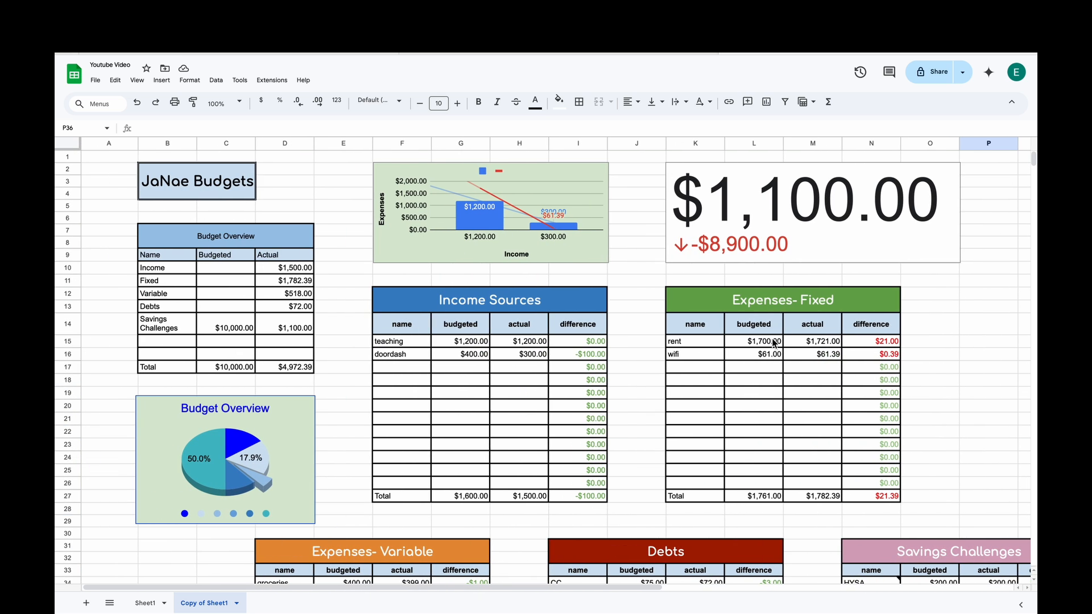
# - Give the savings scorecard a light green background like the other charts
pyautogui.click(872, 232)
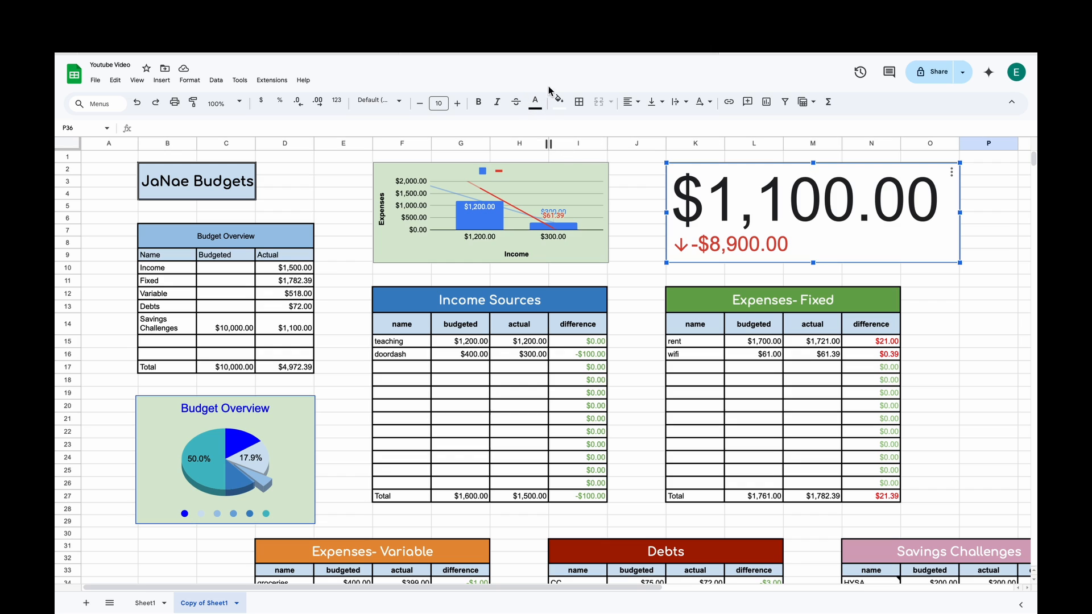
pyautogui.click(558, 102)
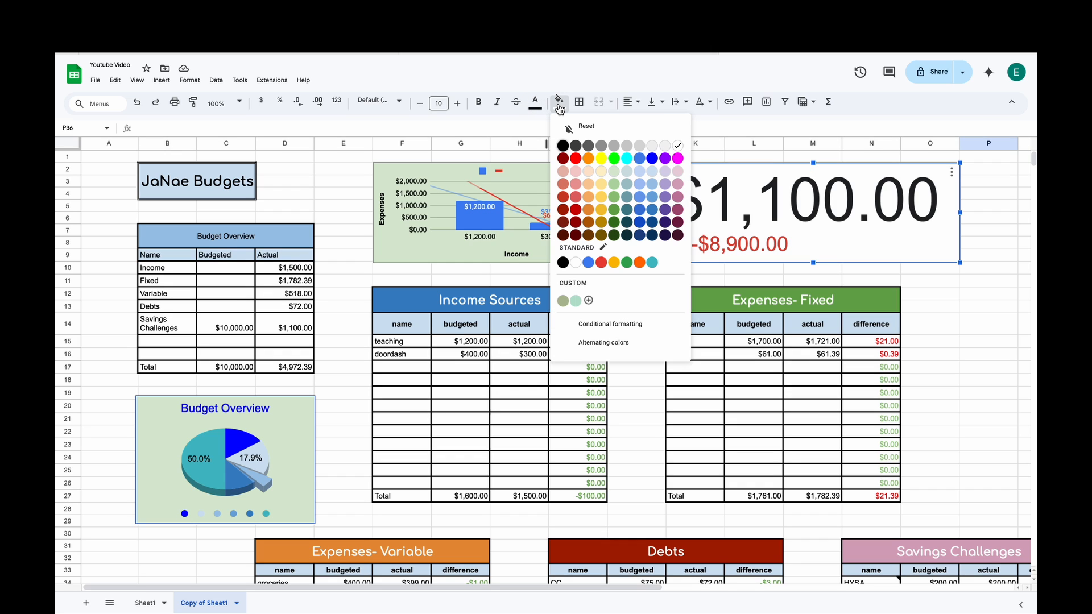
pyautogui.click(611, 173)
pyautogui.doubleClick(761, 226)
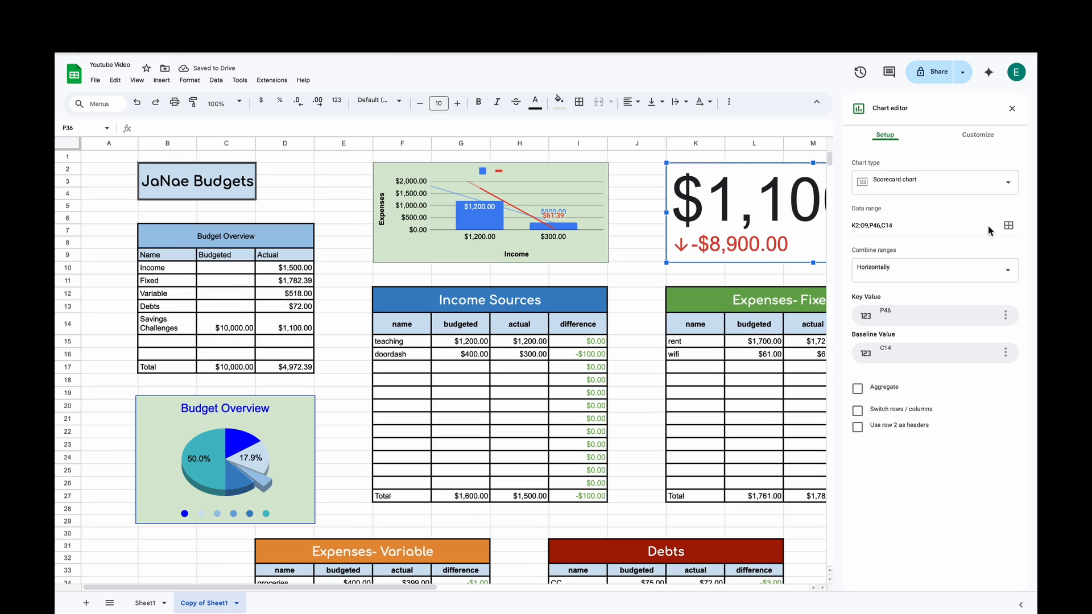
pyautogui.click(969, 136)
pyautogui.click(645, 364)
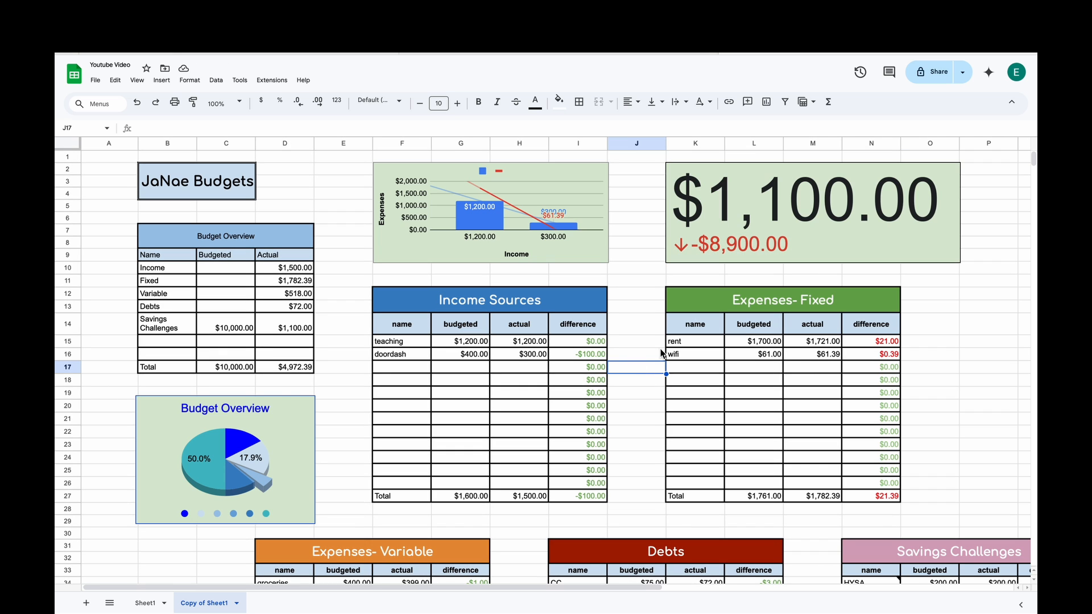
# - Review the finished budget sheet, including the variable expenses, debts and Savings Challenges tables
pyautogui.scroll(-3, 793, 421)
pyautogui.scroll(3, 792, 421)
pyautogui.scroll(-5, 794, 421)
pyautogui.hscroll(3, 794, 421)
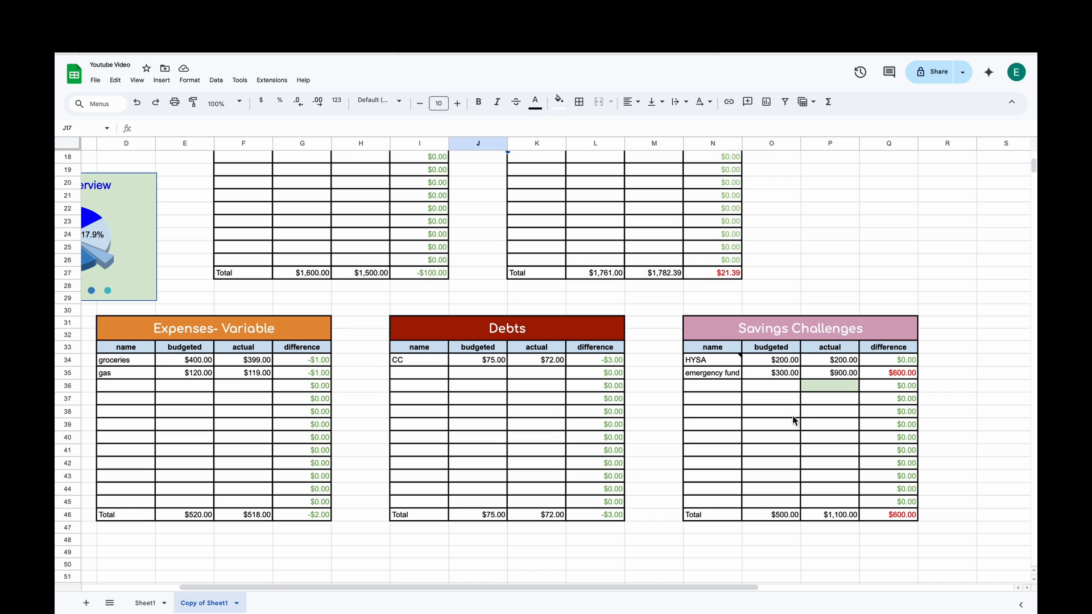
pyautogui.scroll(5, 612, 438)
pyautogui.hscroll(-3, 612, 438)
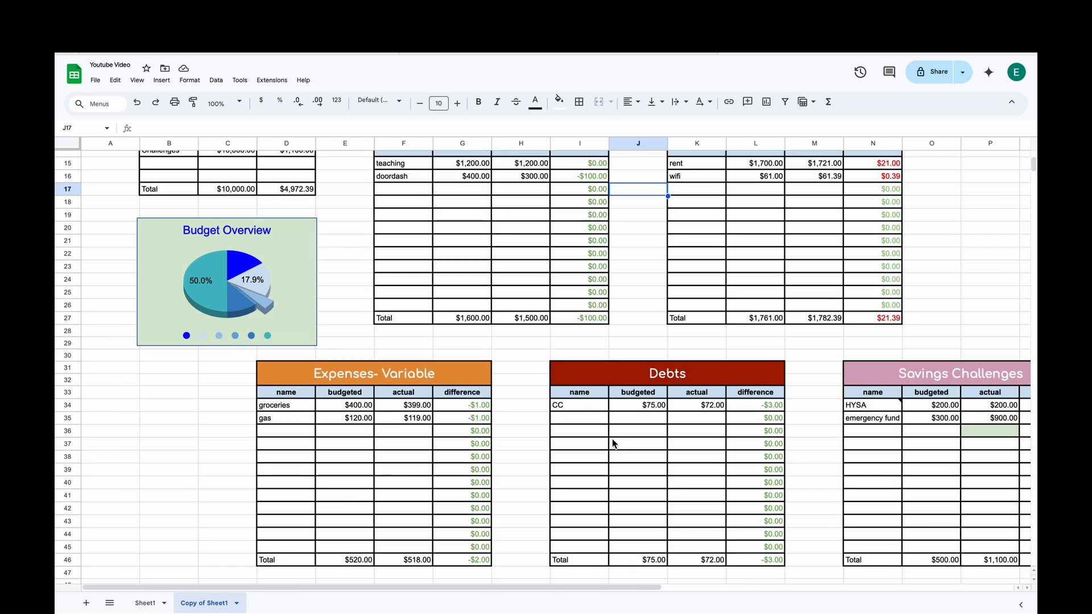
pyautogui.scroll(3, 107, 149)
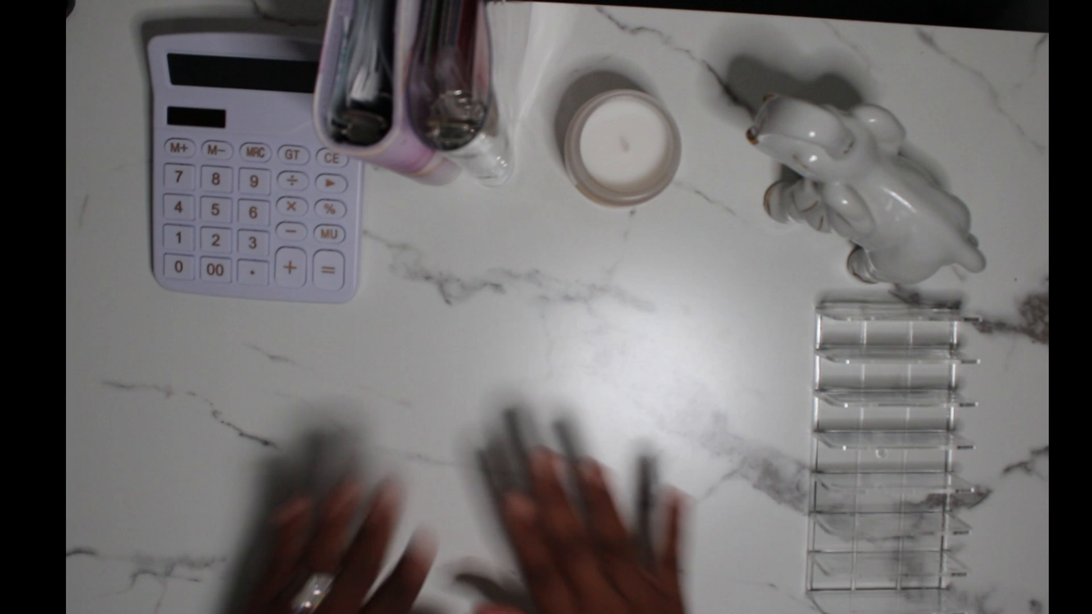